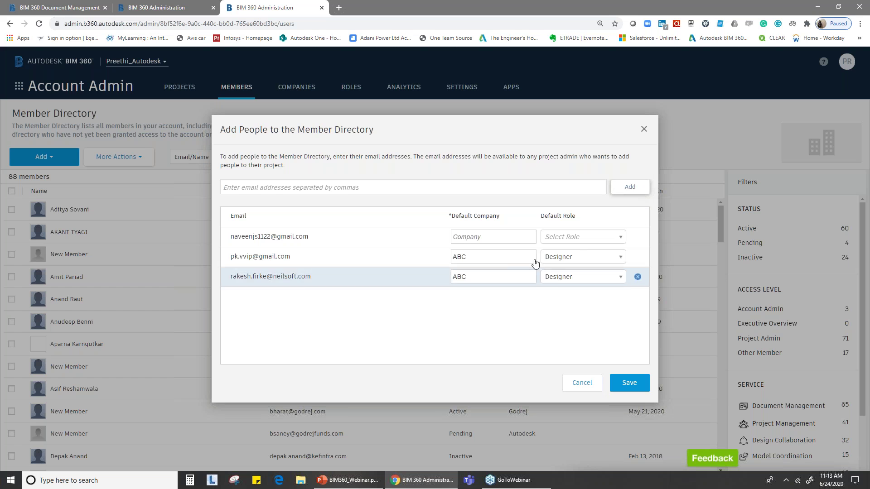
Set the first listed person's default company to ABC and default role to Designer
type("ABC")
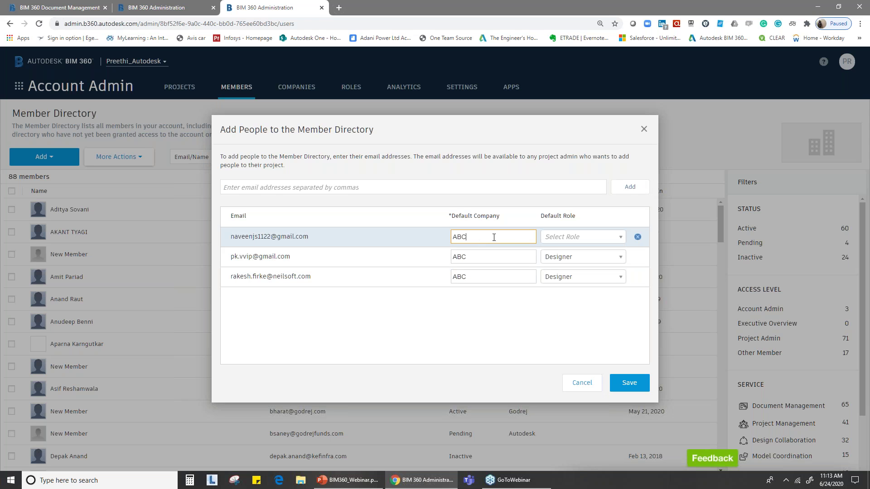
left_click(555, 237)
scroll(580, 294, "down", 3)
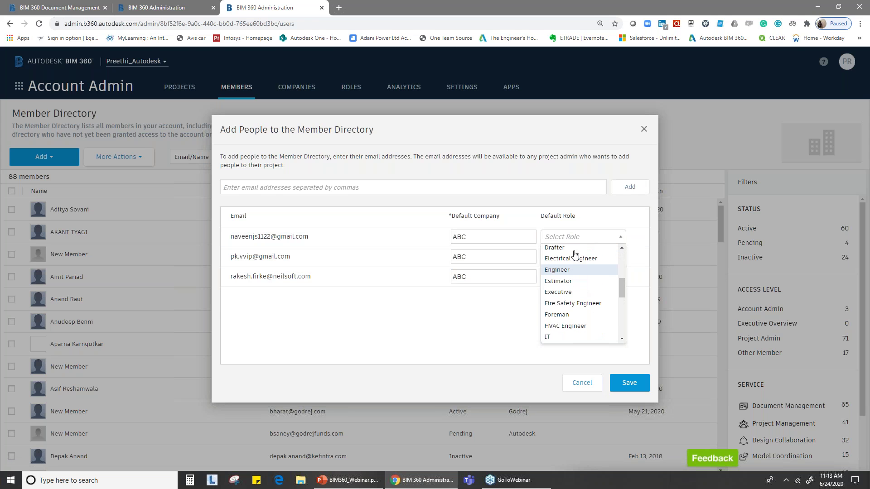
scroll(572, 263, "up", 1)
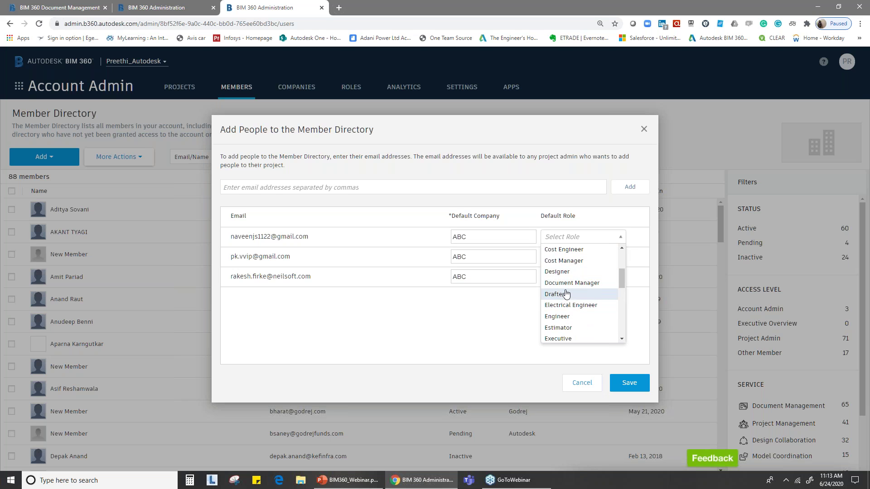
left_click(559, 272)
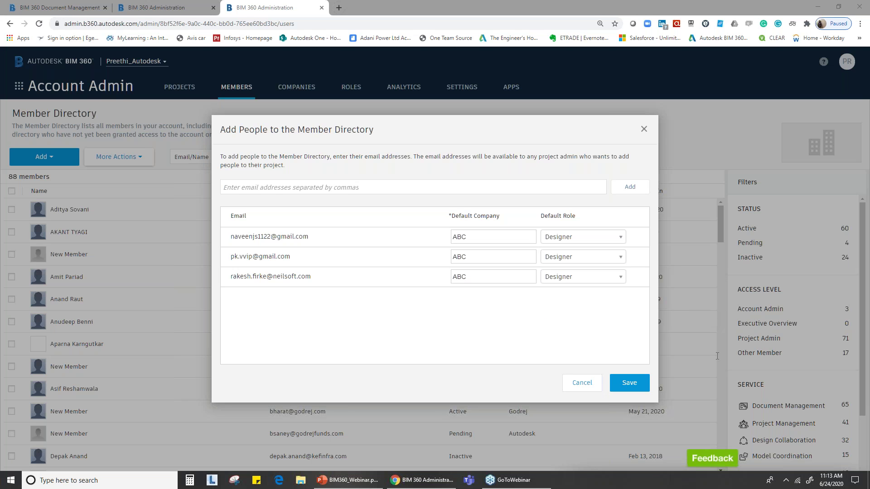
Add two more people to the member directory list by entering their email addresses one at a time
left_click(335, 188)
key("ctrl+v")
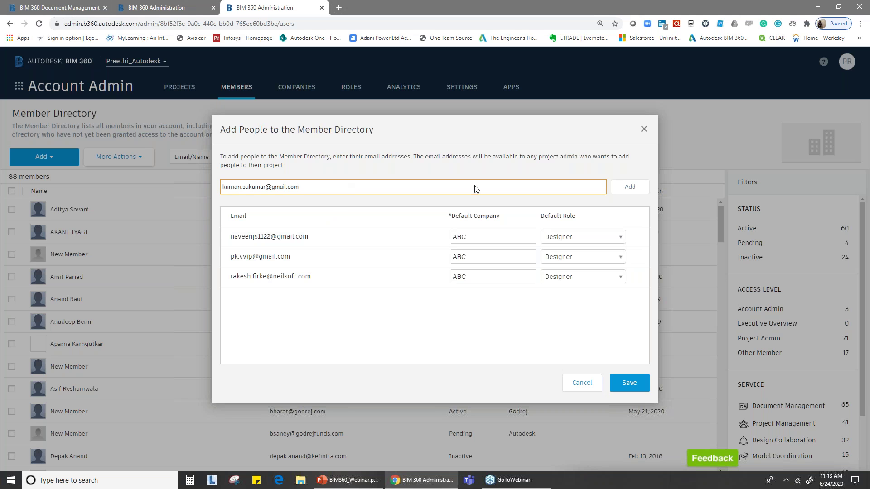
left_click(639, 186)
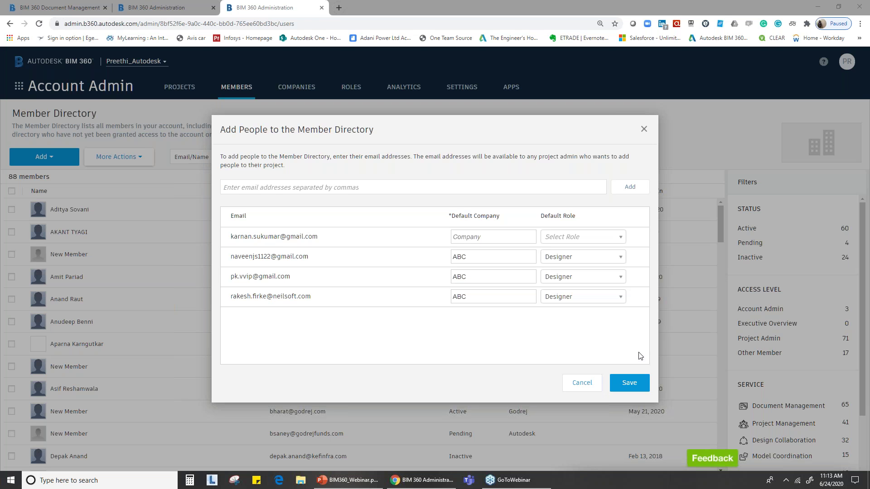
left_click(334, 192)
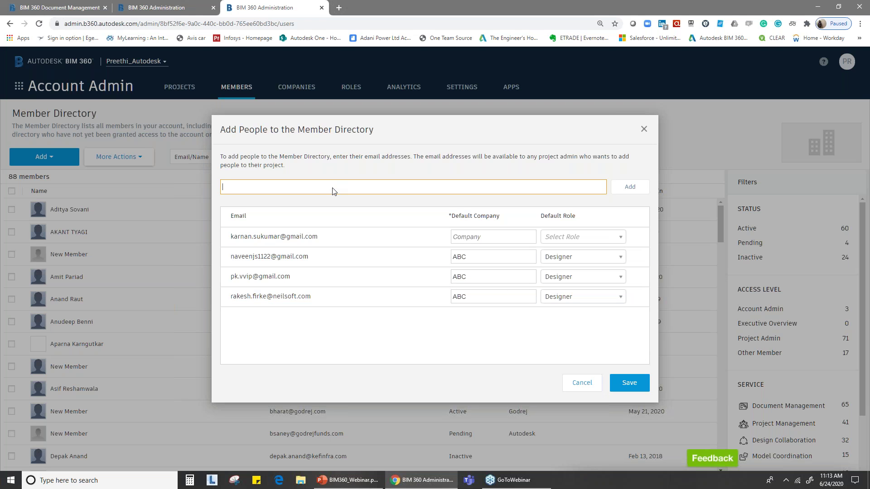
key("ctrl+v")
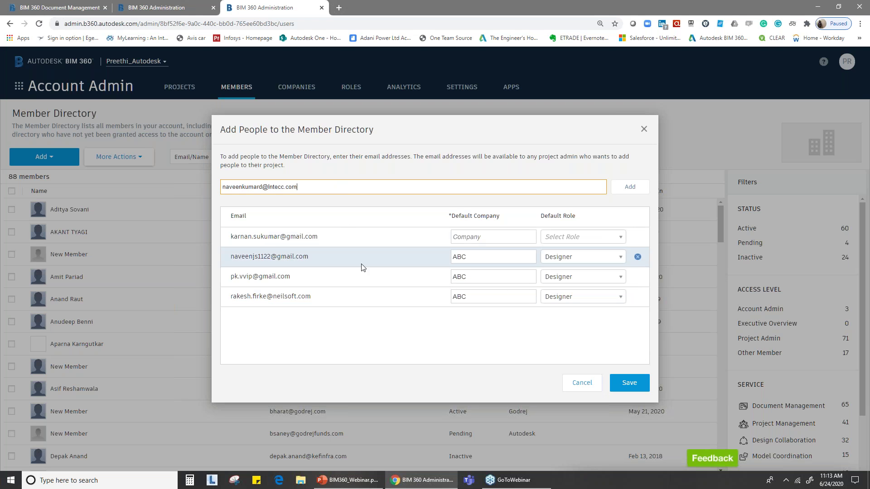
left_click(627, 188)
Set the default company to ABC and the default role to Designer for the person in the third row
left_click(503, 277)
type("ABC")
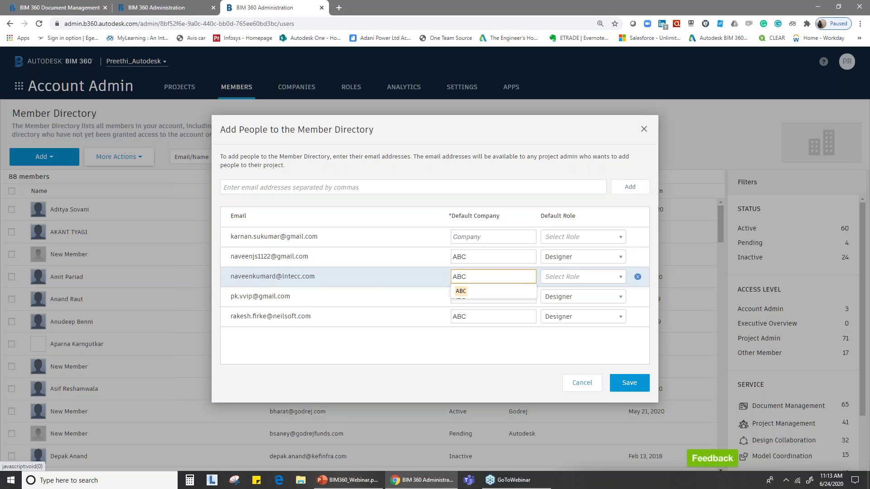
left_click(577, 277)
scroll(575, 353, "down", 1)
scroll(574, 354, "down", 2)
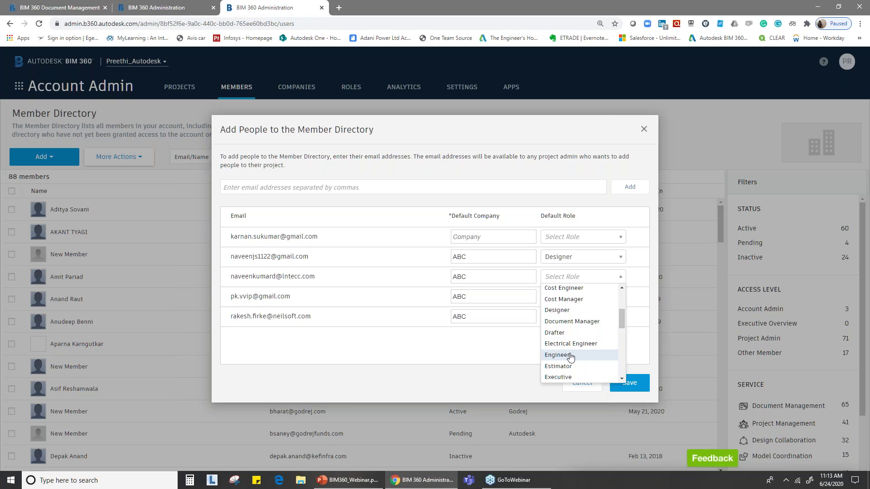
left_click(562, 311)
Assign default company ABC and default role Designer to the person in the first row
left_click(492, 238)
type("ABC")
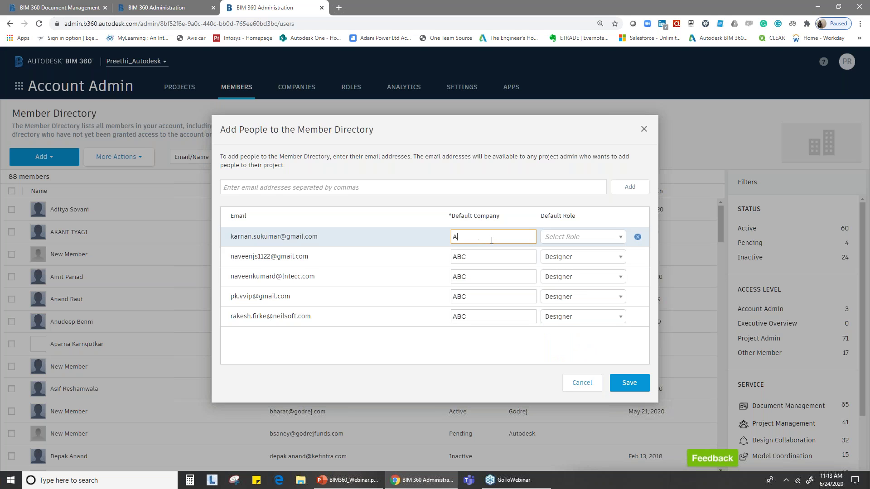
left_click(570, 237)
scroll(567, 330, "down", 3)
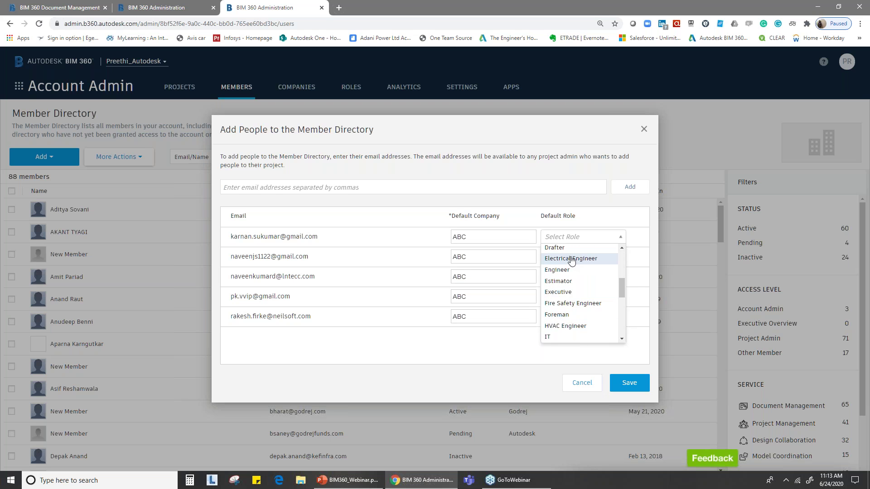
scroll(570, 267, "up", 1)
scroll(570, 267, "up", 1)
left_click(570, 274)
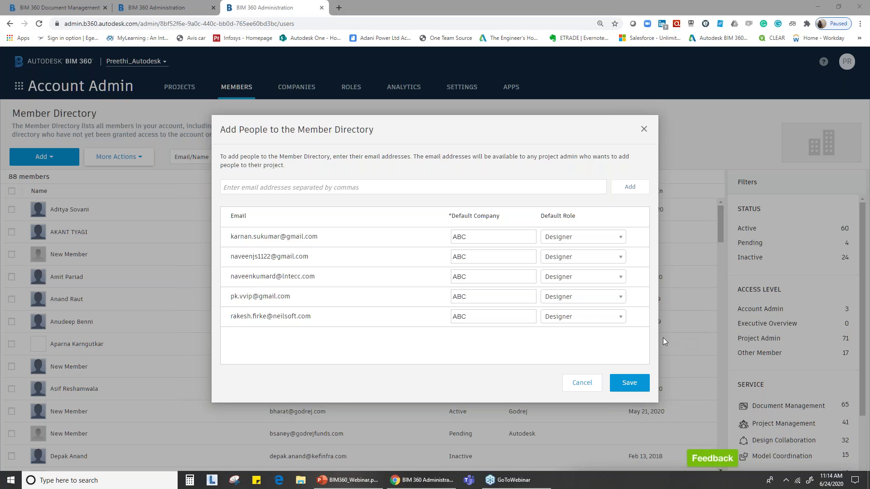
Add another two people to the list by entering each one's email address
left_click(343, 191)
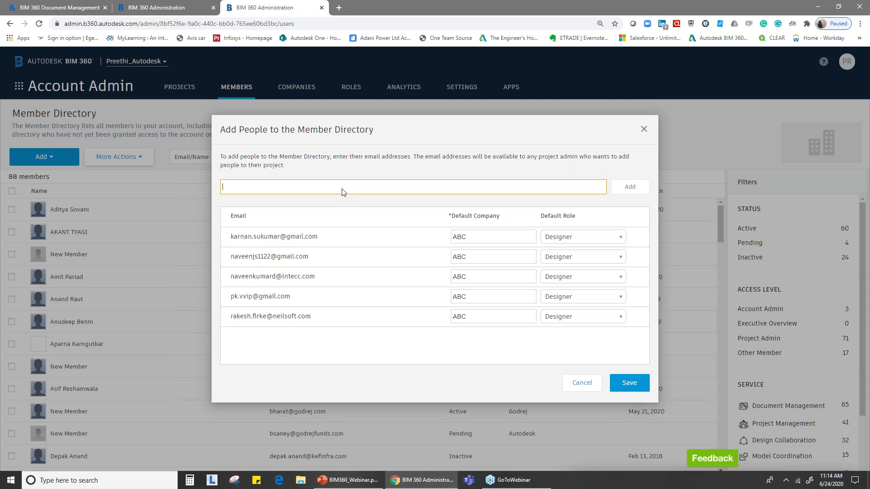
left_click(630, 188)
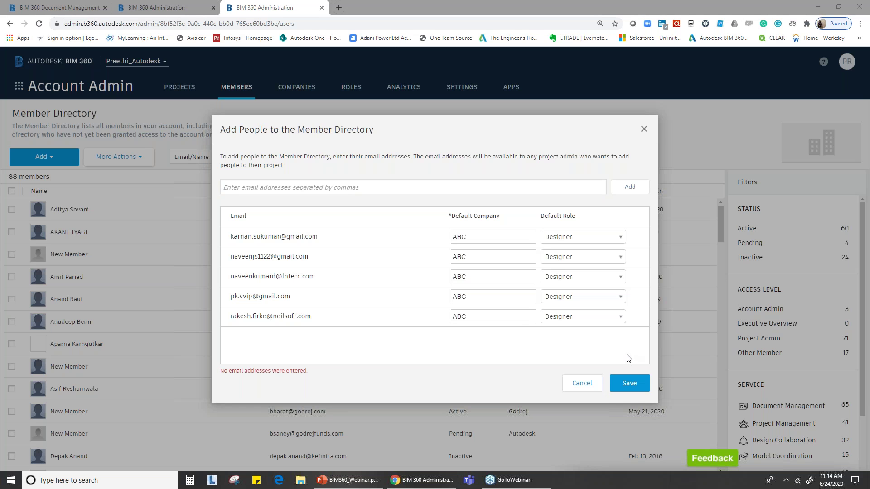
left_click(352, 187)
key("ctrl+v")
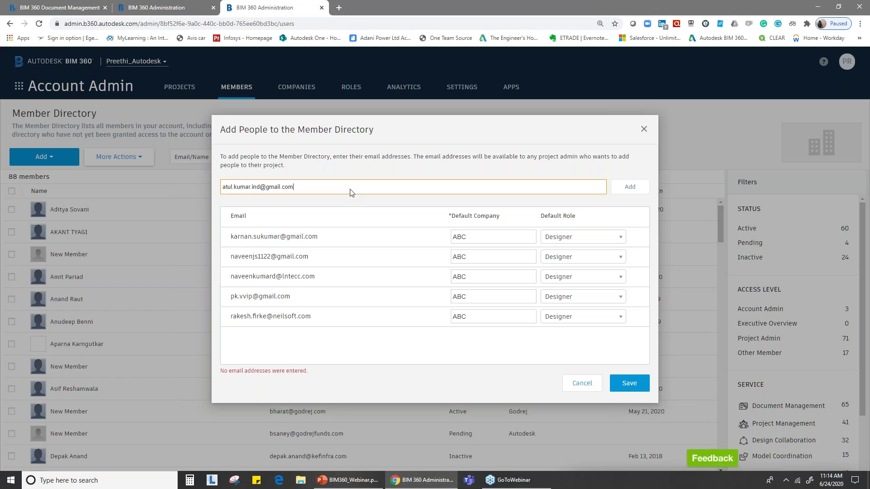
left_click(629, 187)
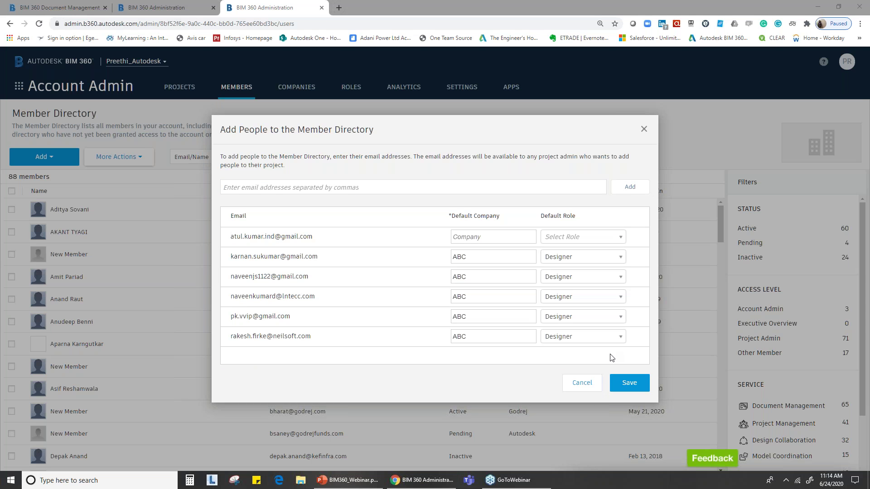
left_click(337, 187)
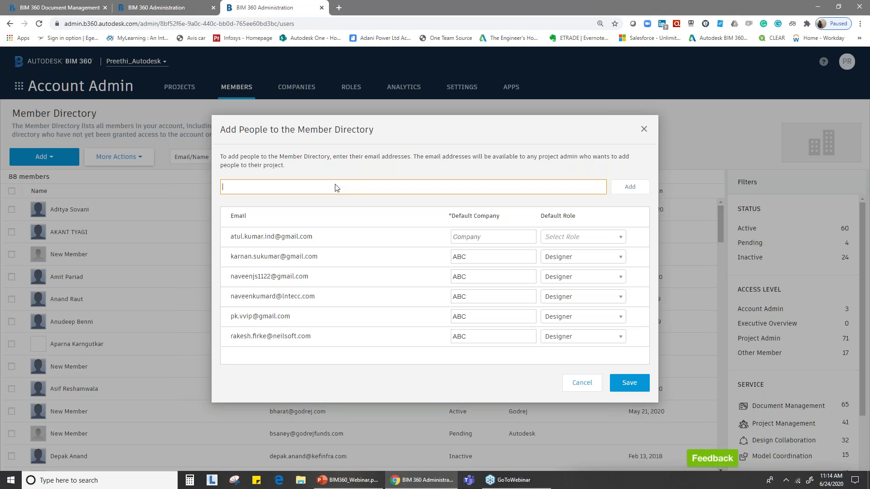
key("ctrl+v")
left_click(633, 189)
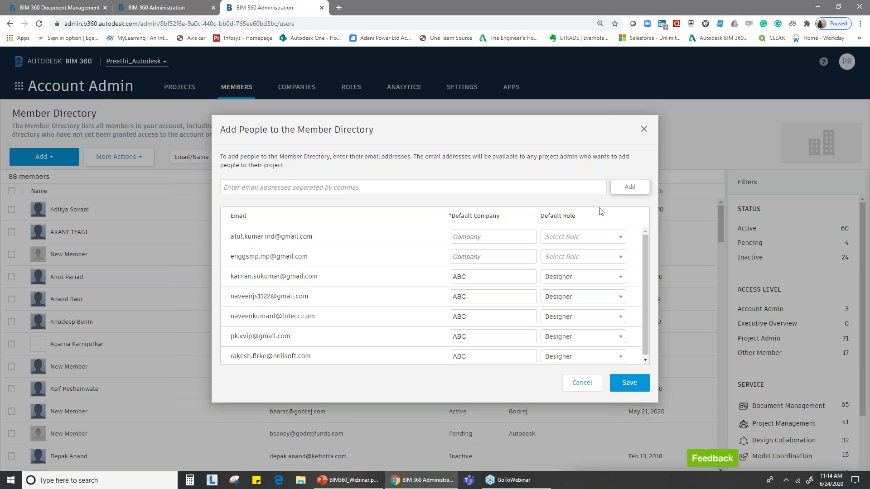
Set the default company to ABC for the people in the first two rows
left_click(508, 254)
type("ABC")
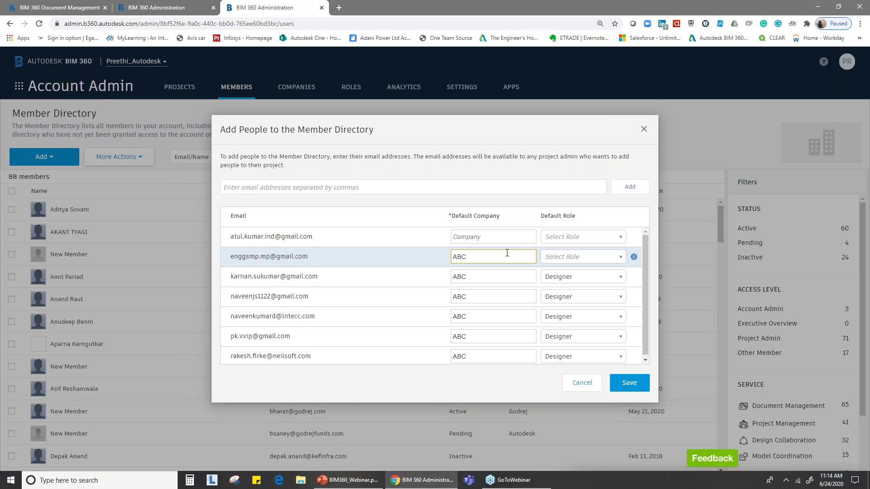
left_click(506, 237)
type("ABC")
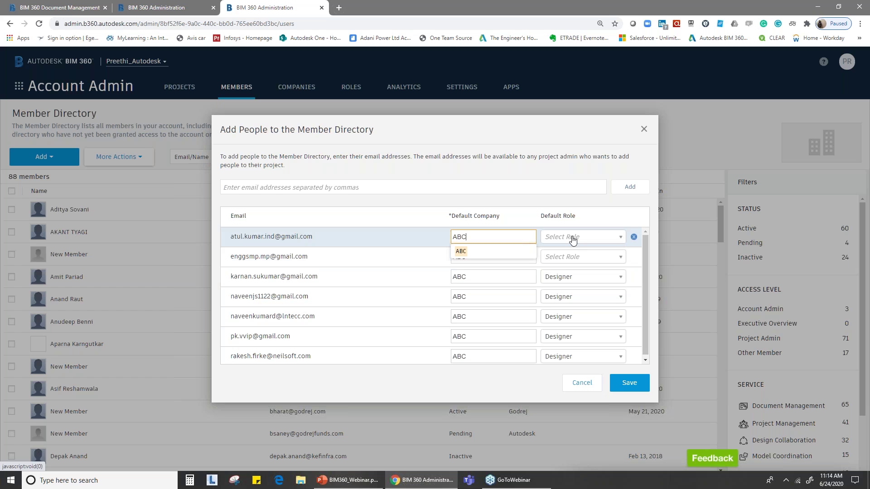
Set the default role to Designer for the person in the first row
left_click(573, 239)
scroll(573, 306, "down", 2)
scroll(573, 306, "up", 2)
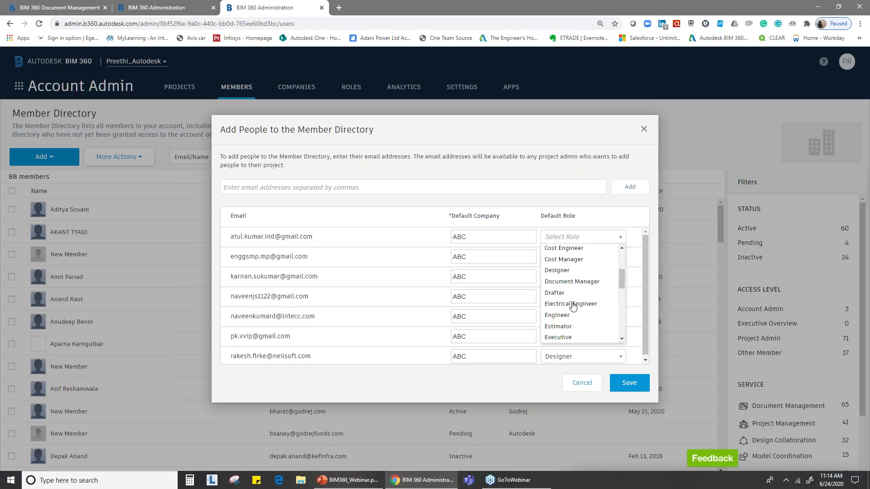
left_click(571, 280)
left_click(617, 236)
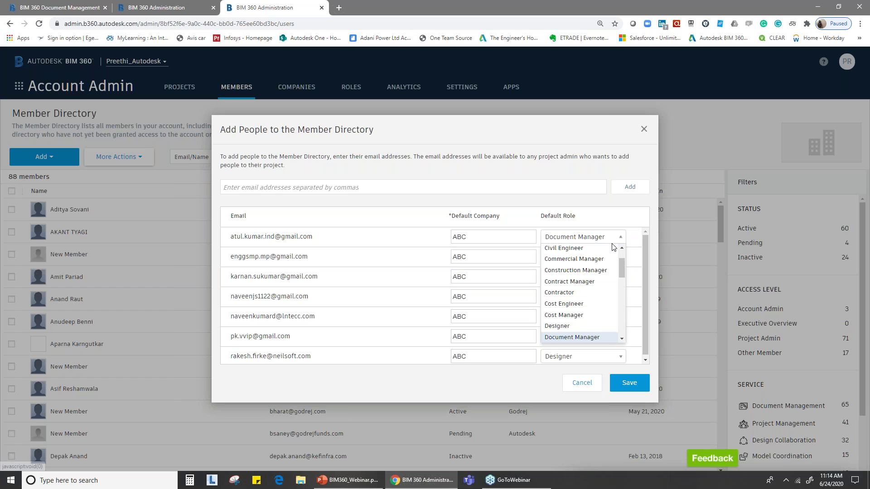
left_click(577, 327)
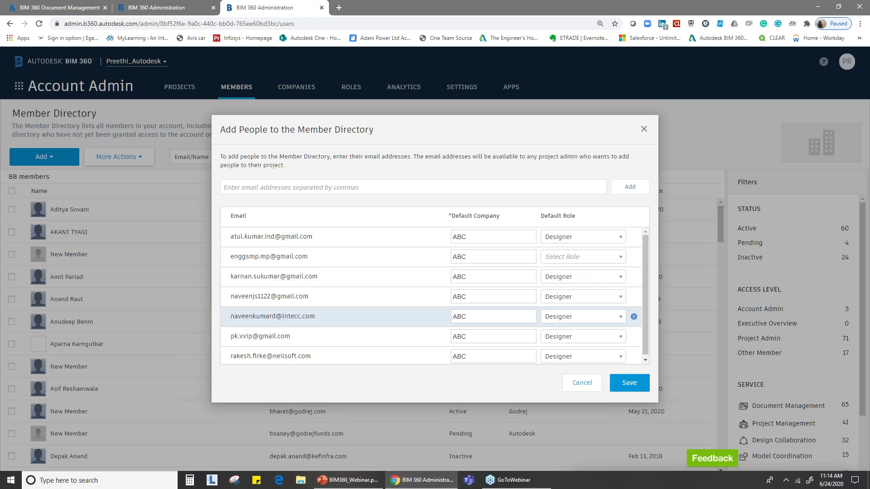
Set the second-row person's default role to Designer and save all listed people to the member directory
left_click(574, 259)
scroll(581, 308, "down", 3)
left_click(581, 297)
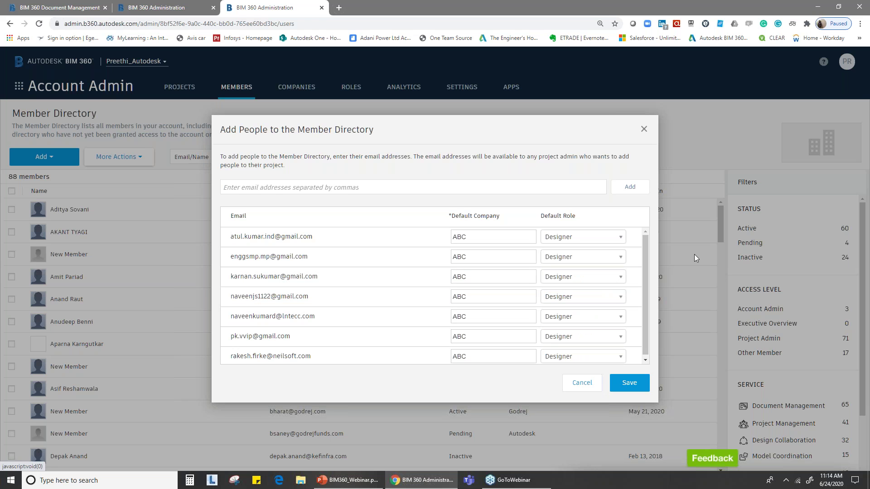
left_click(629, 383)
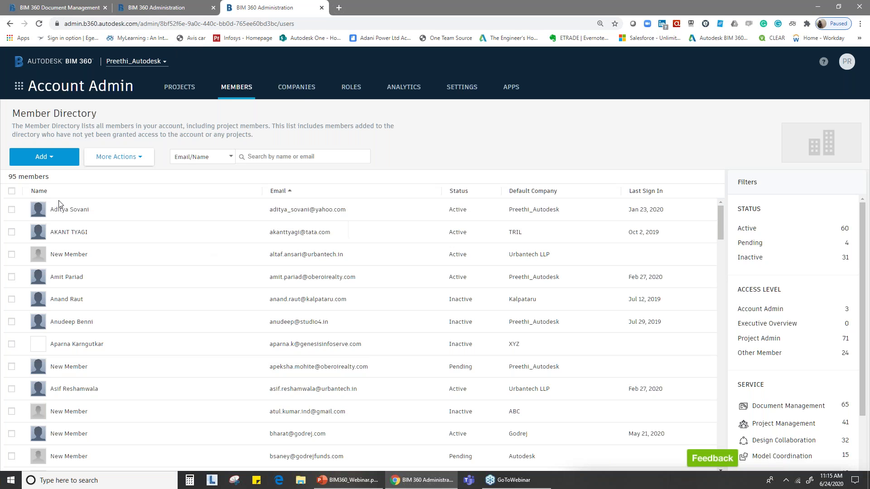
Switch to the Plant Project's Project Admin page and start adding project members
left_click(164, 6)
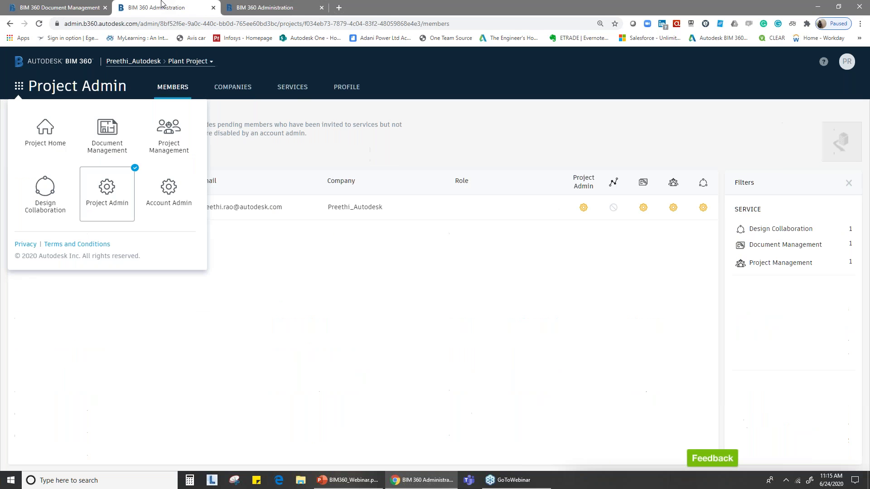
left_click(345, 313)
left_click(45, 164)
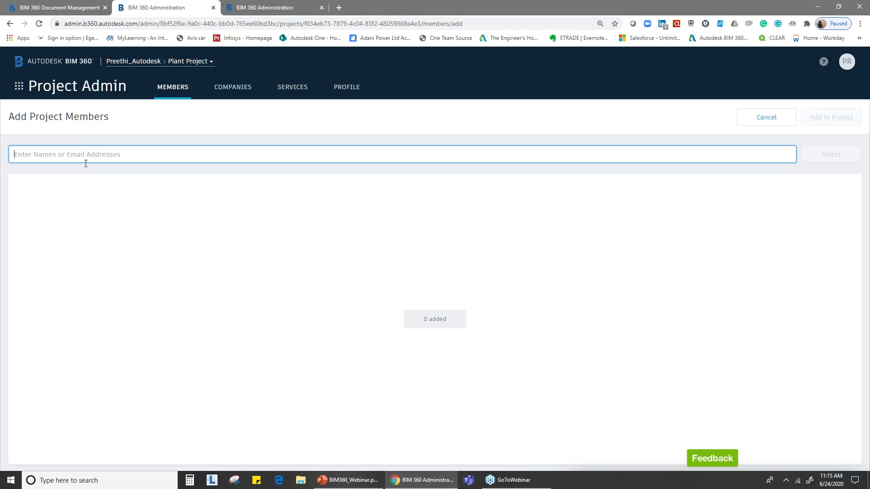
Look up three account members by name or email and enter them as members for the Plant Project
left_click(87, 156)
type("pp")
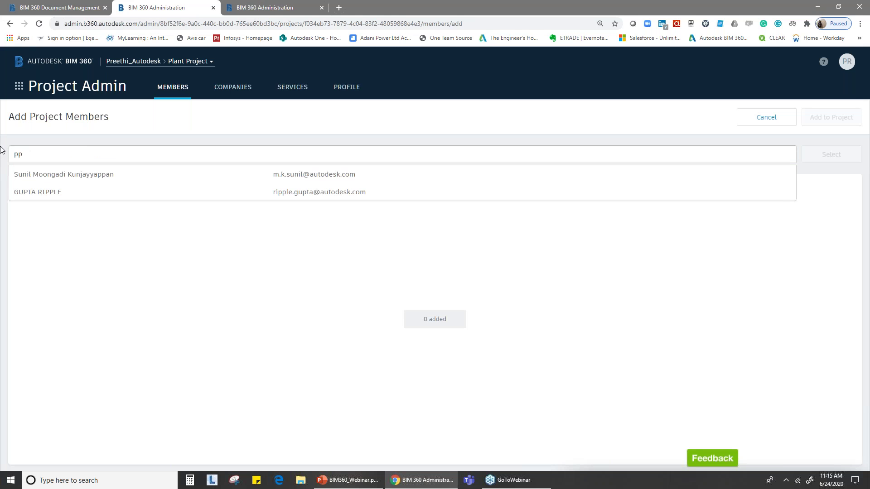
key("BackSpace")
type("k")
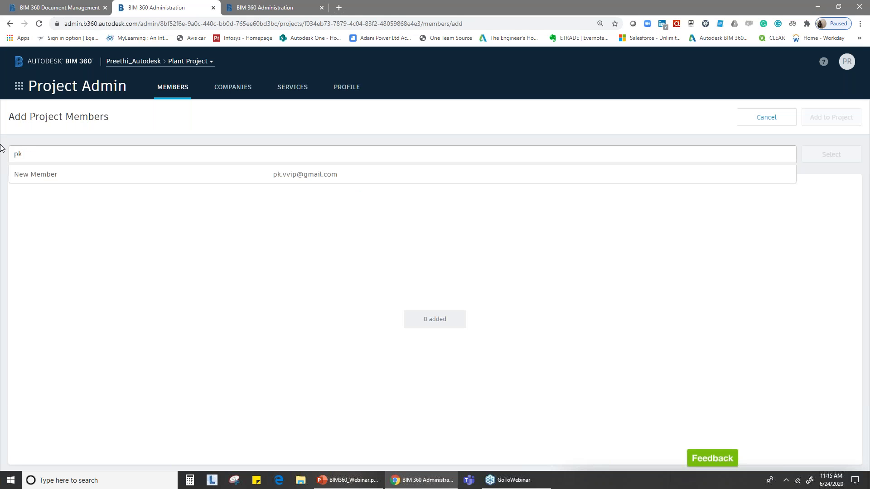
left_click(292, 175)
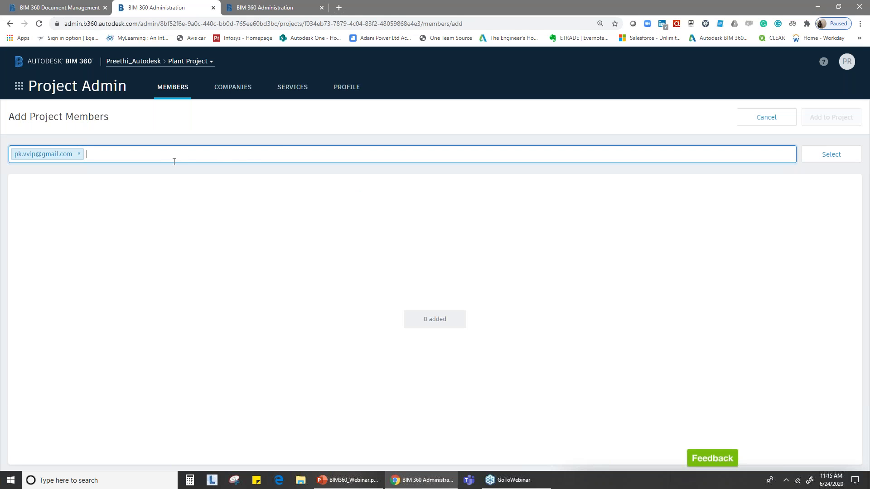
type("vija")
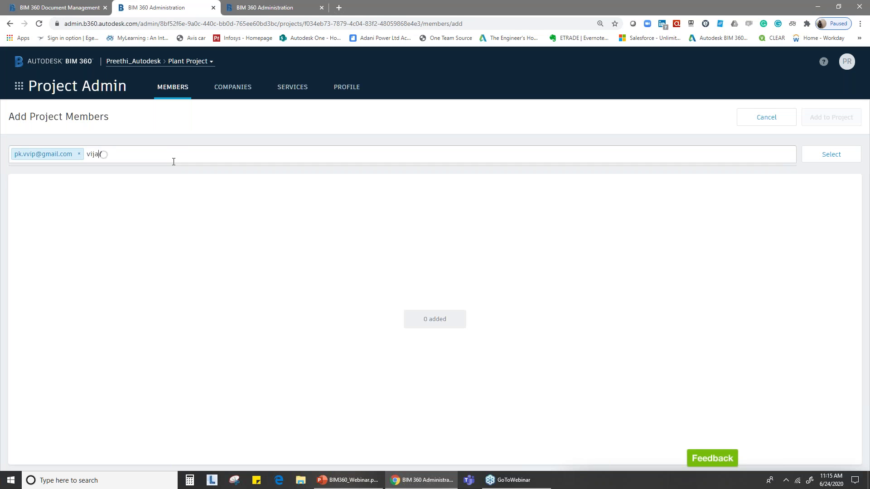
left_click(303, 175)
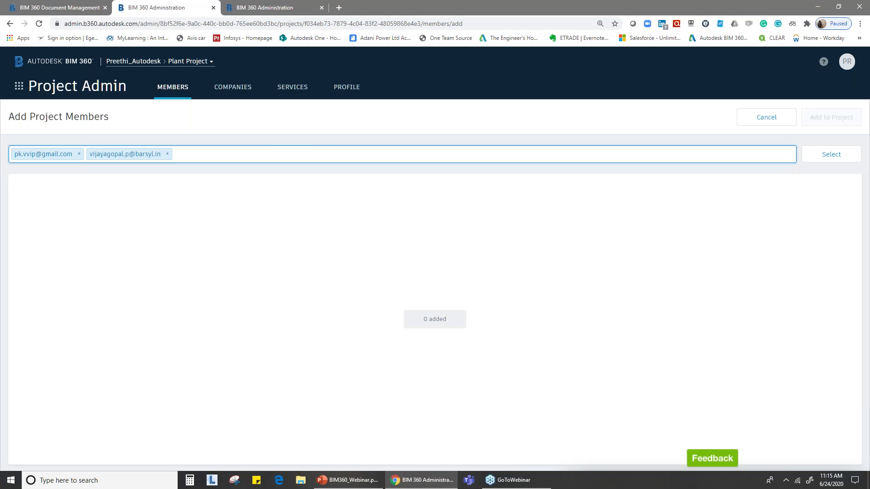
type("rakesh")
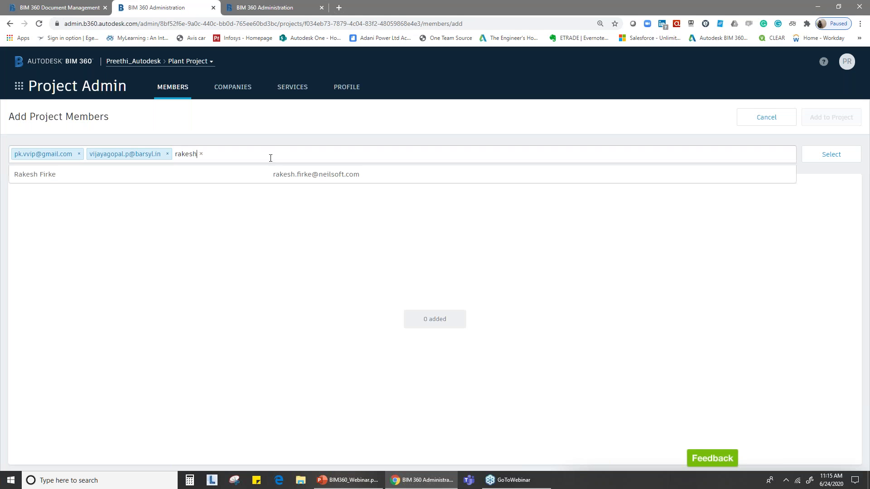
left_click(303, 177)
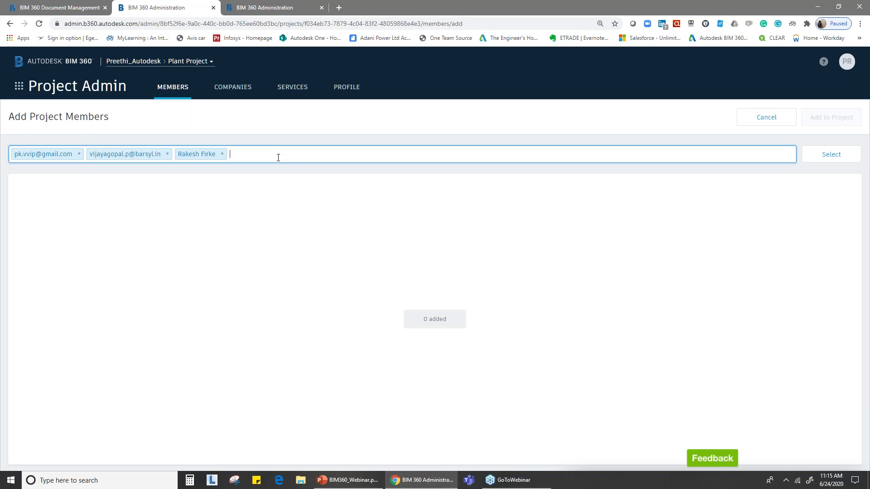
Look up four more account members by name or email and enter them as members for the Plant Project
type("navee")
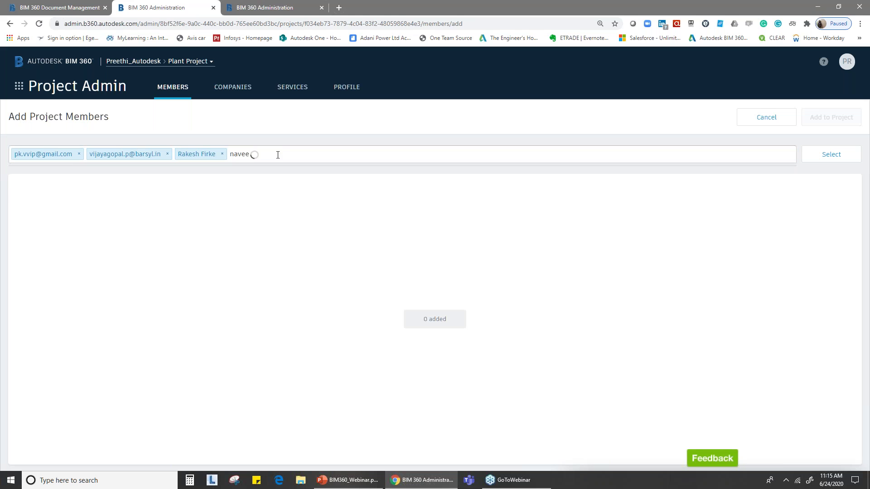
left_click(332, 179)
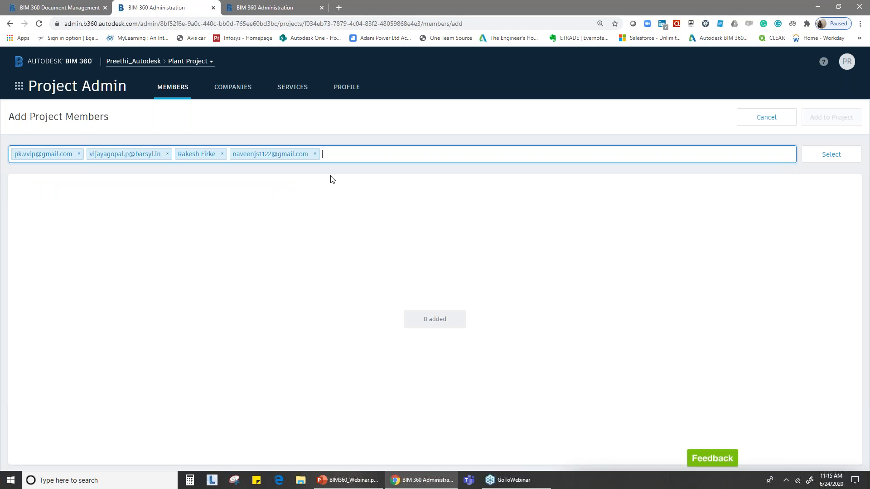
type("navee")
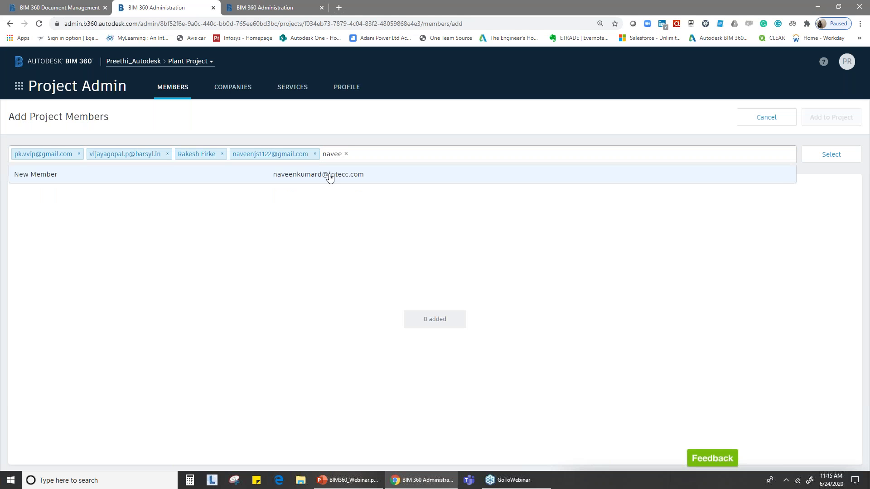
left_click(331, 179)
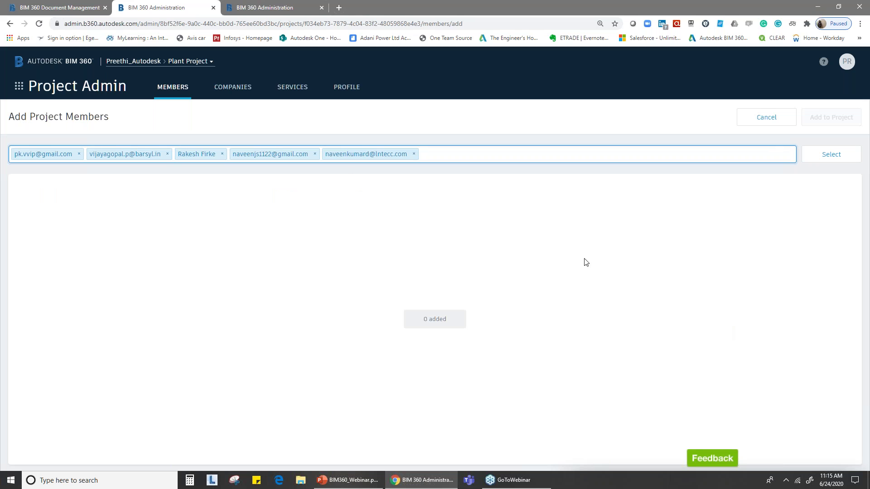
left_click(442, 160)
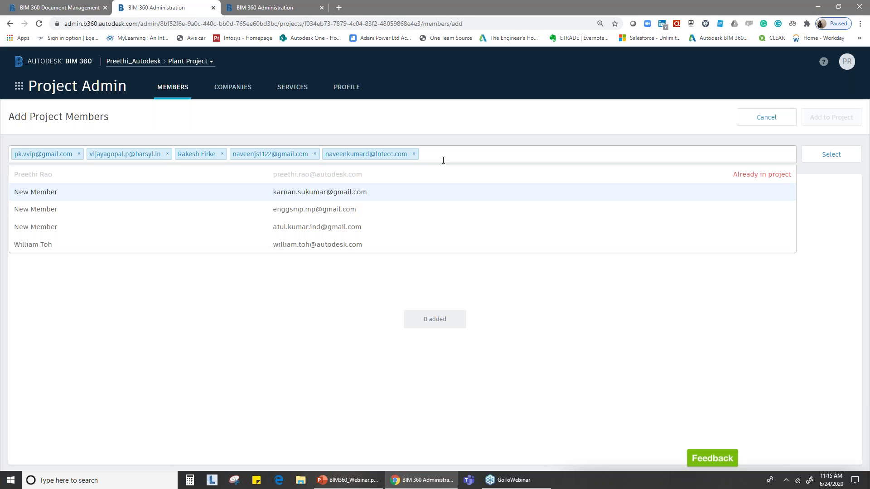
type("engg")
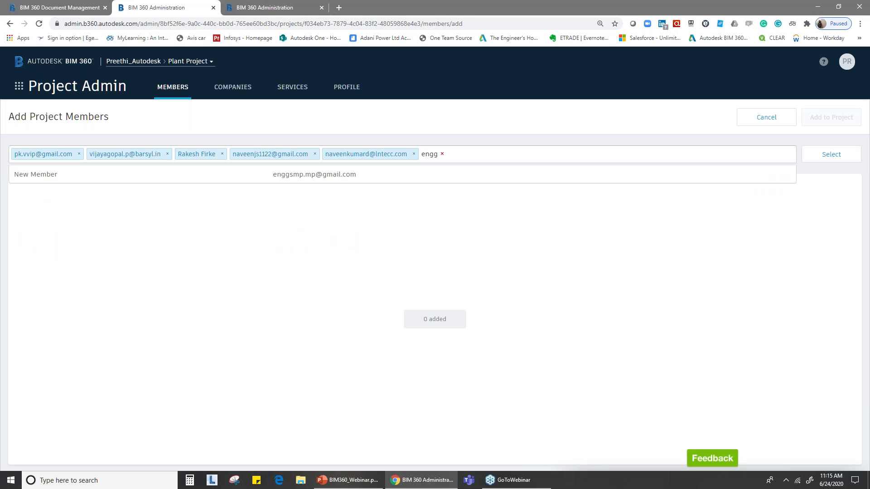
left_click(423, 176)
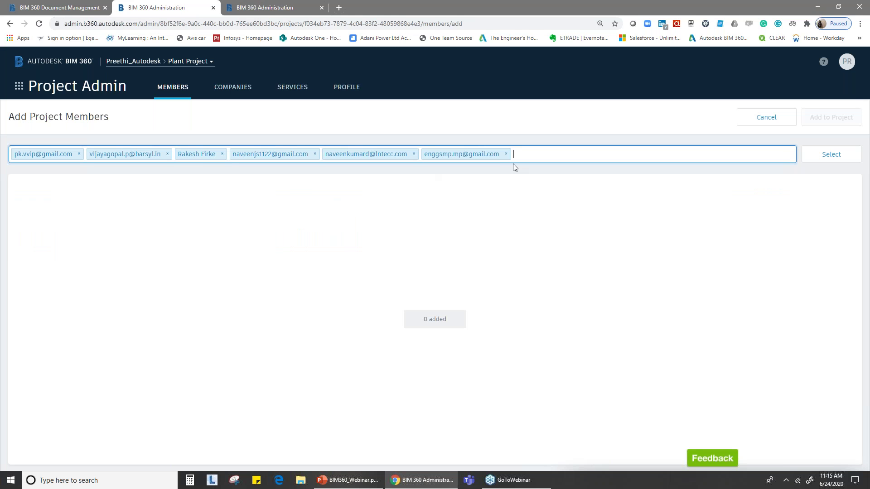
type("atul")
left_click(380, 177)
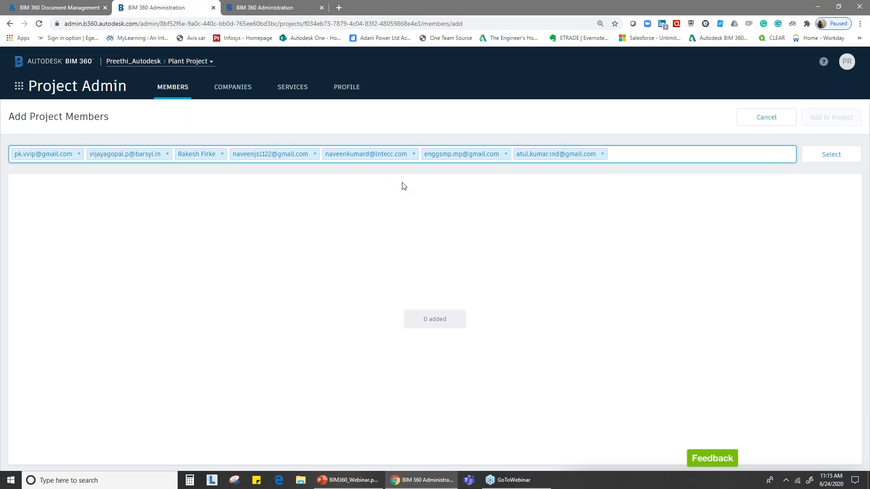
Try to look up another member by first name, and clear all entered project members
type("vijay")
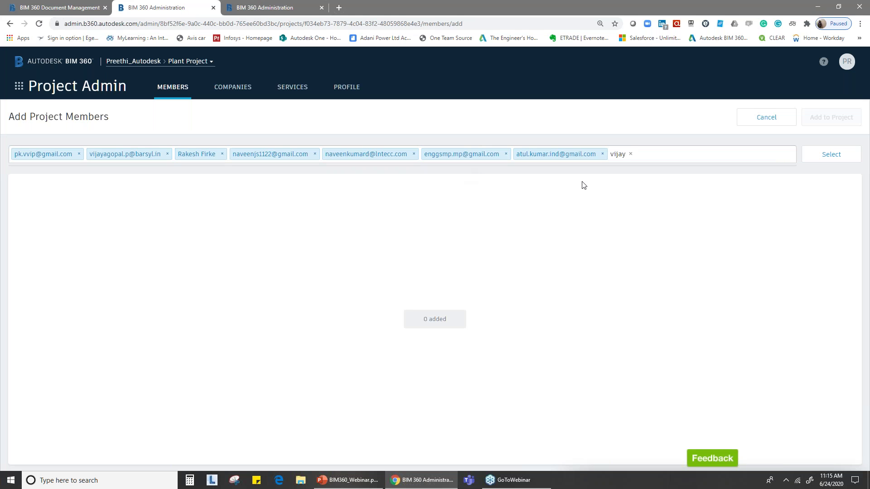
key("BackSpace")
key("BackSpace")
key("BackSpace")
key("BackSpace")
type("vi")
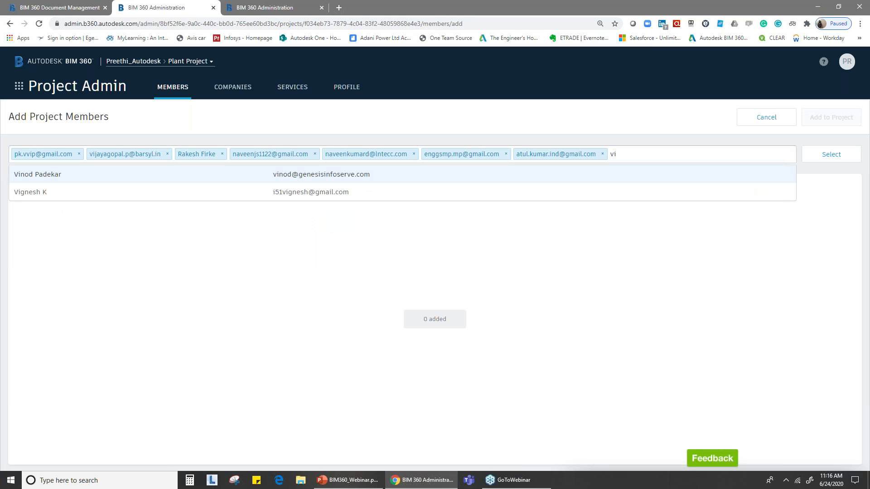
type("jay")
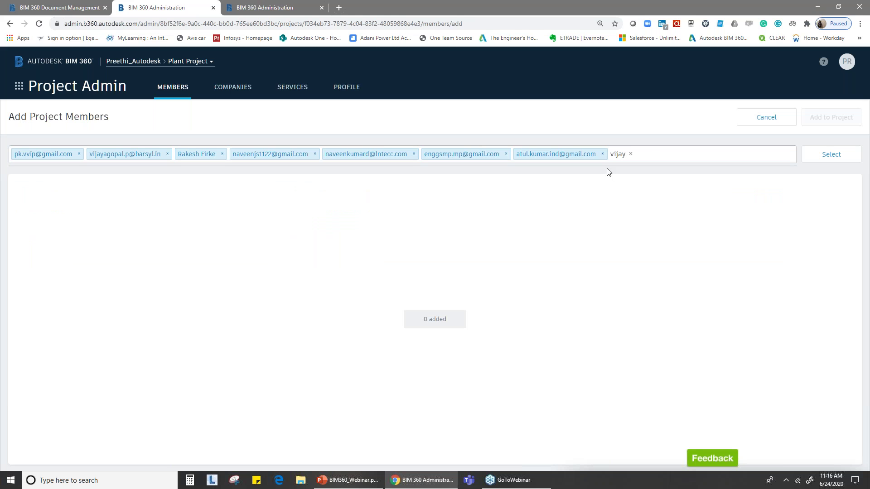
left_click(631, 155)
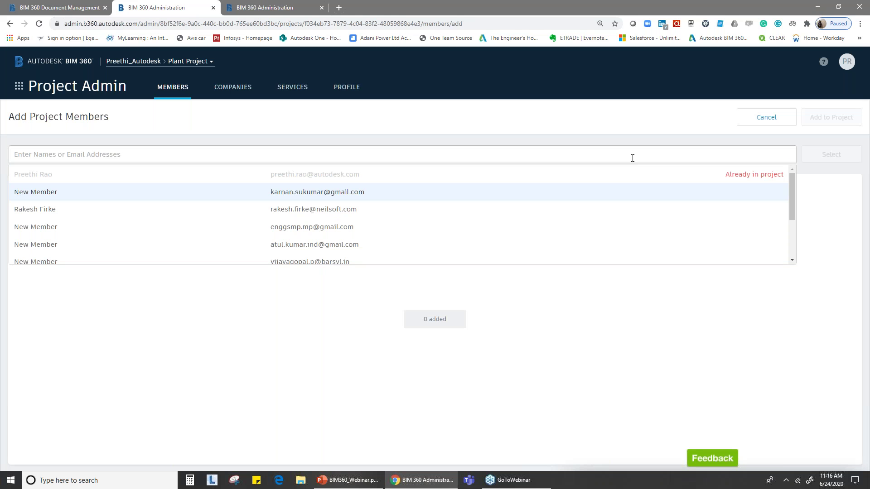
left_click(292, 410)
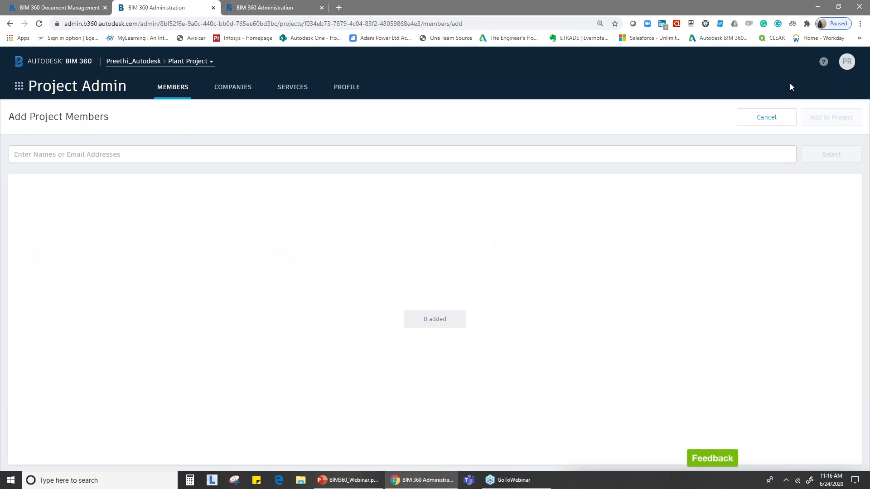
Choose two account members from the suggested people and put them on the list of members for the project
left_click(282, 150)
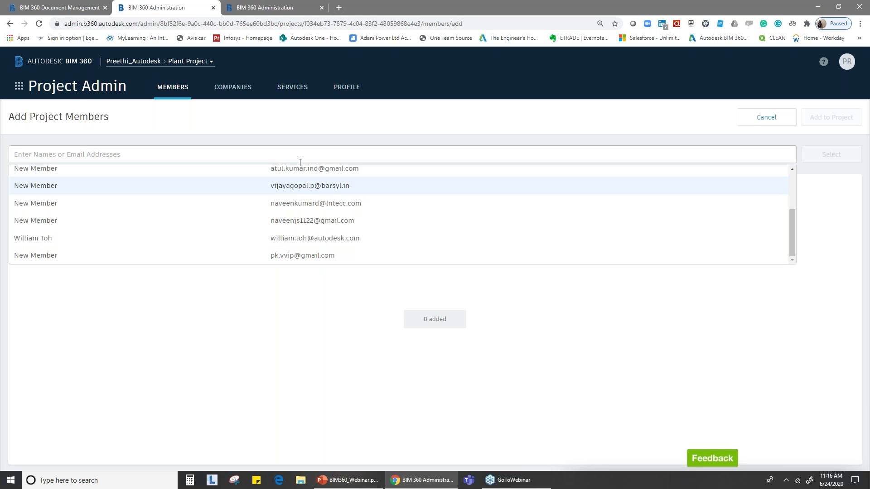
left_click(324, 171)
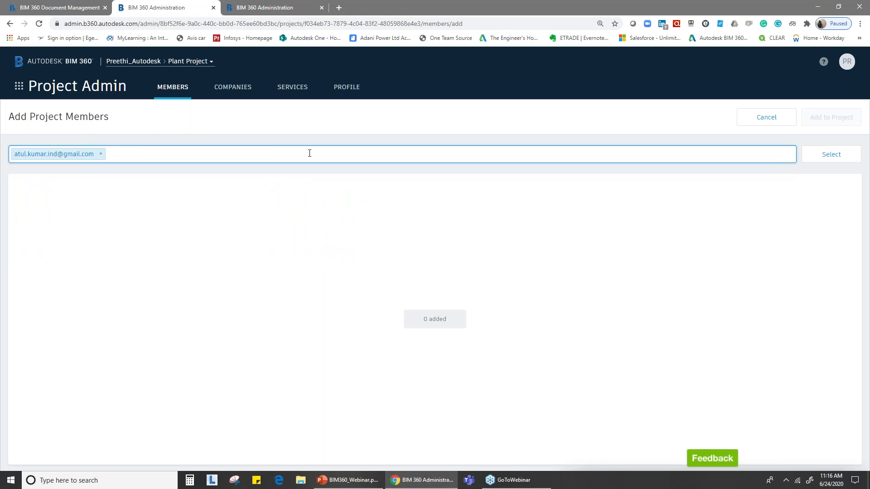
type("p")
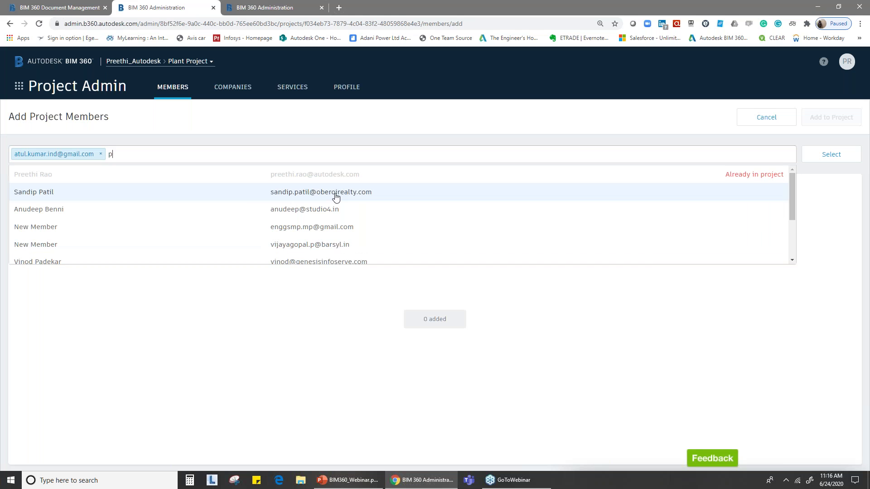
left_click(344, 245)
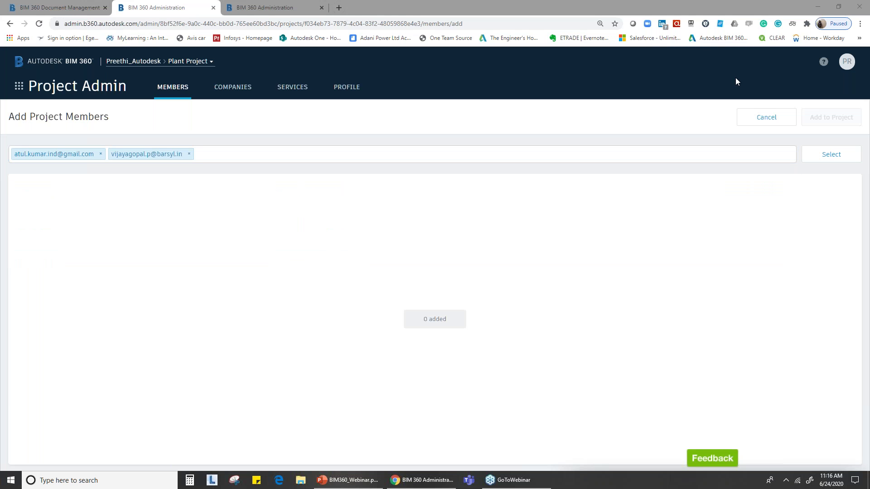
left_click(831, 154)
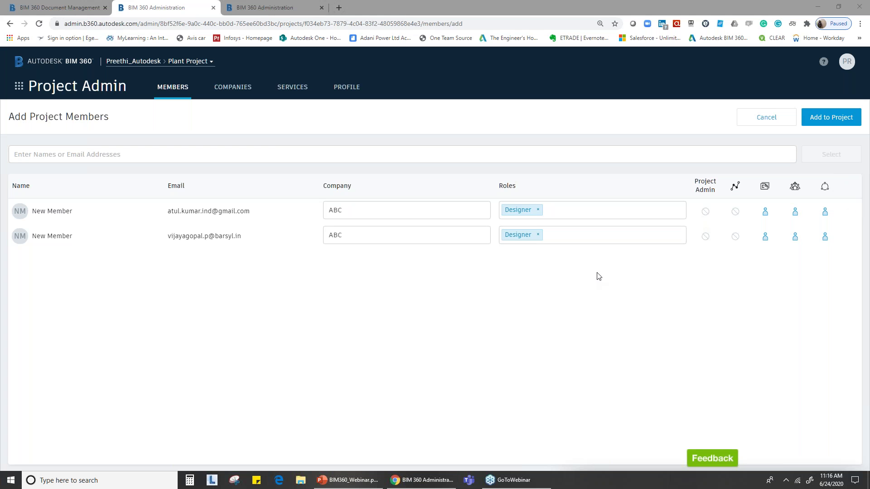
Make both listed members project admins and remove their access to Project Management and Design Collaboration
left_click(705, 212)
left_click(705, 236)
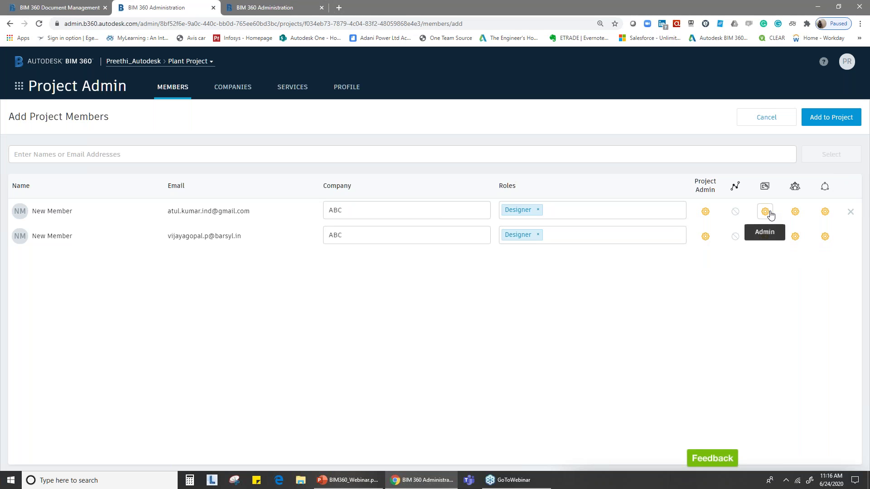
left_click(796, 212)
left_click(796, 236)
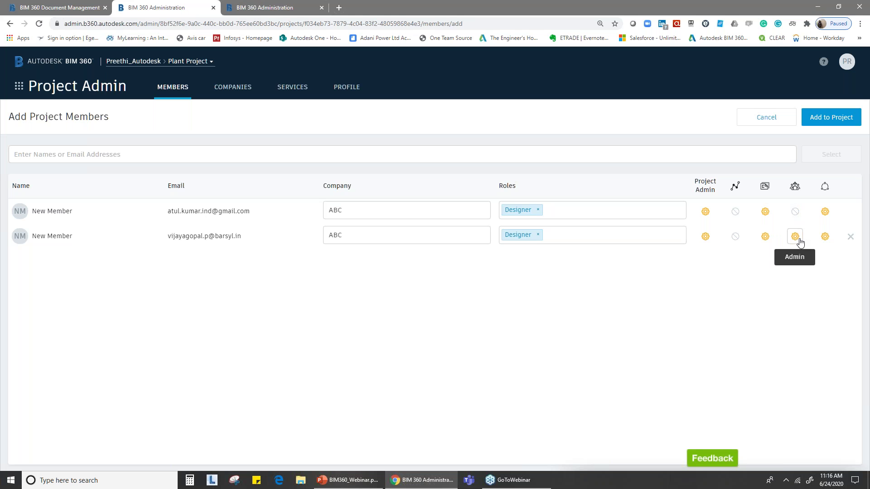
left_click(825, 212)
left_click(825, 237)
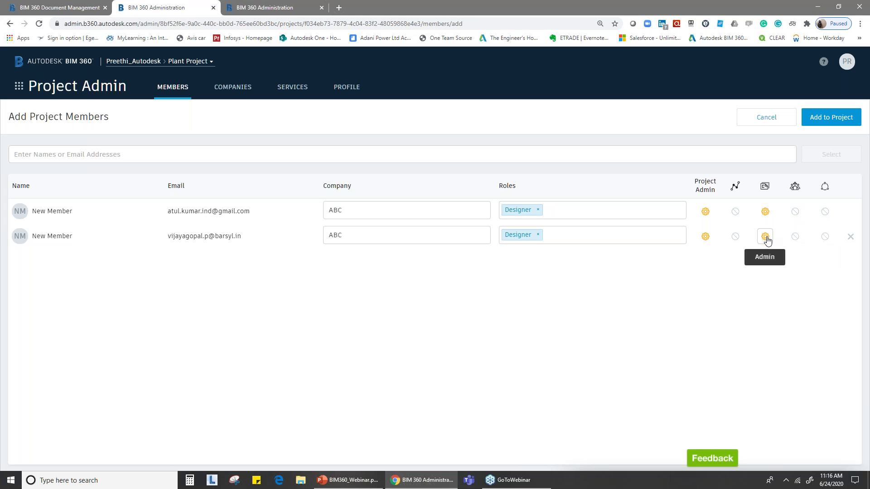
Remove both members' Document Management access and restore it to Admin
left_click(765, 237)
left_click(765, 212)
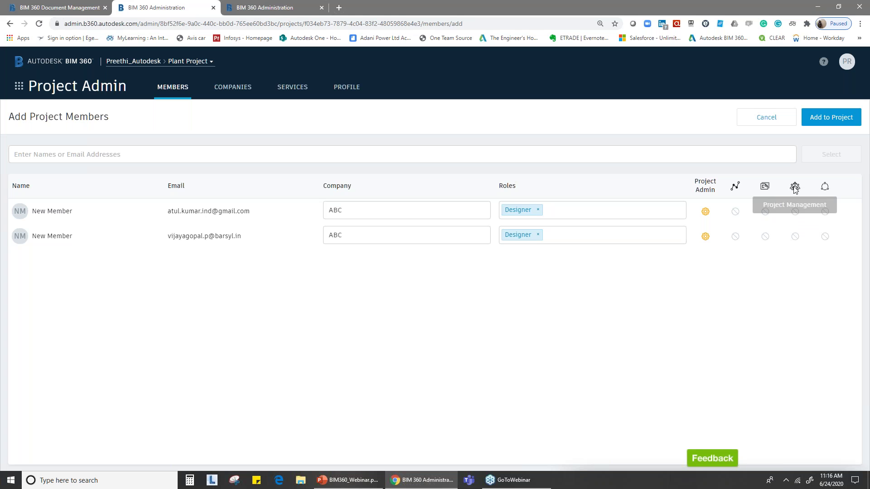
left_click(765, 211)
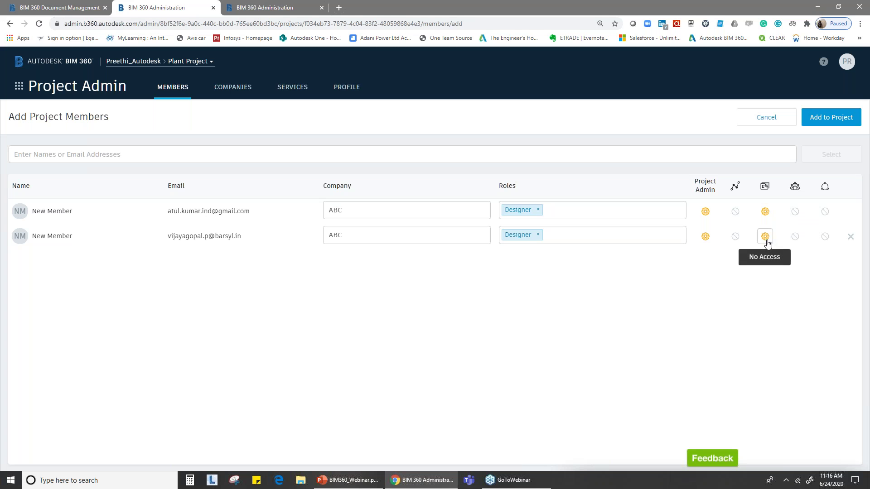
left_click(765, 236)
Give both members Admin access to Insight and add them to the Plant Project
left_click(735, 211)
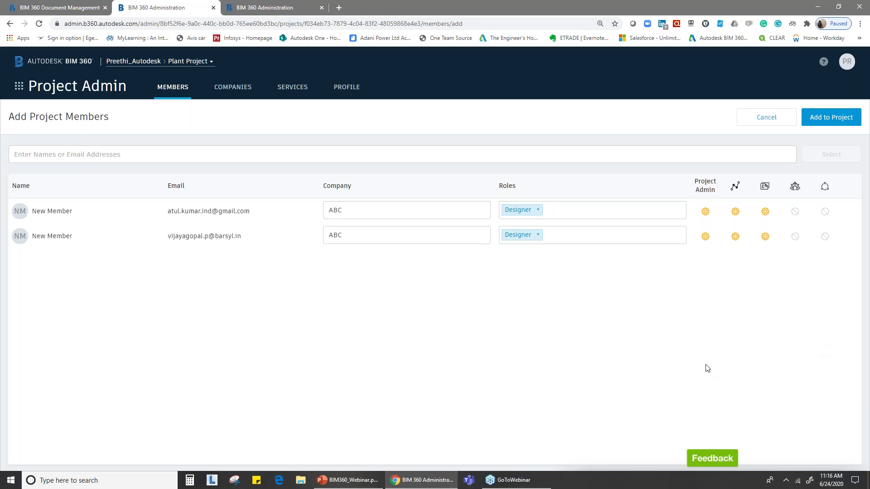
left_click(833, 123)
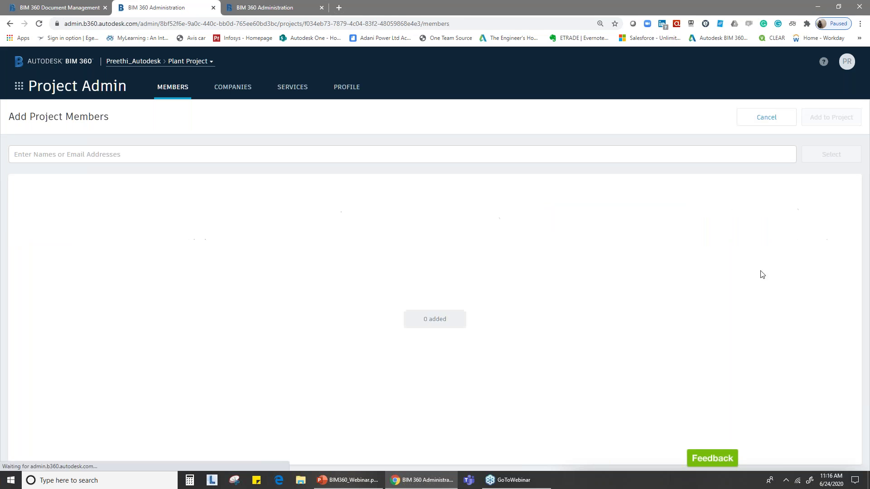
Start adding more project members and list the two account members who share a first name
left_click(35, 156)
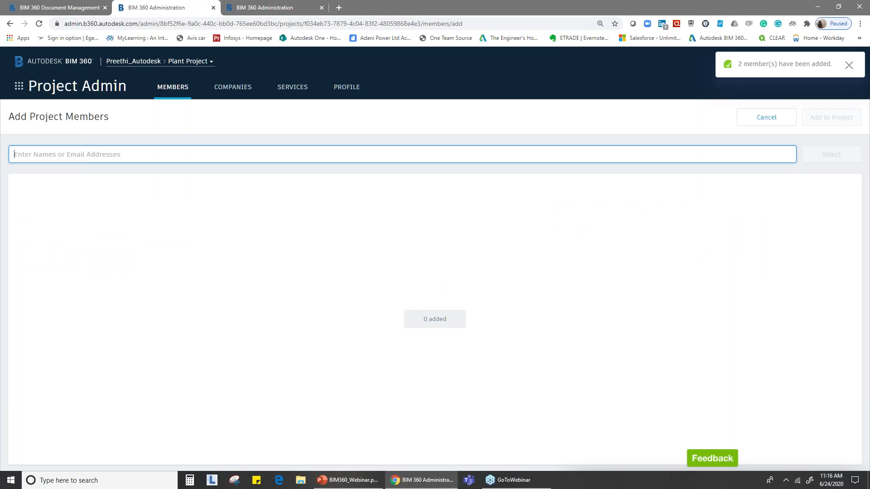
type("n")
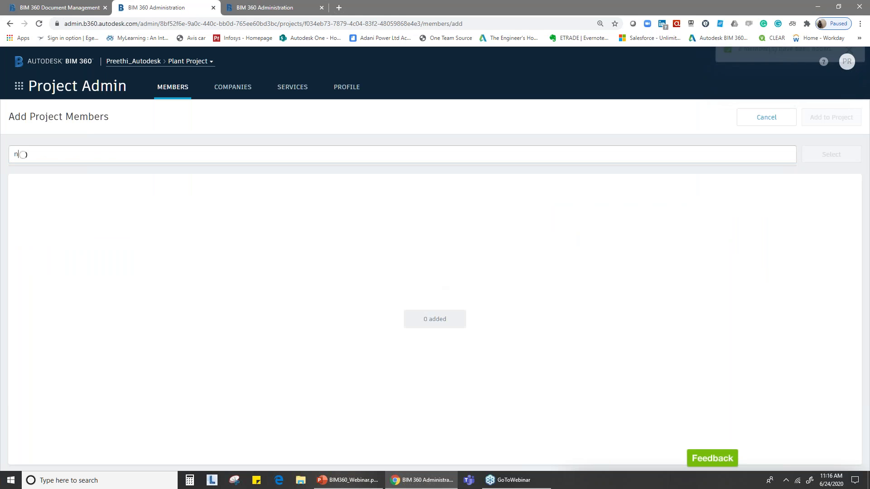
type("avee")
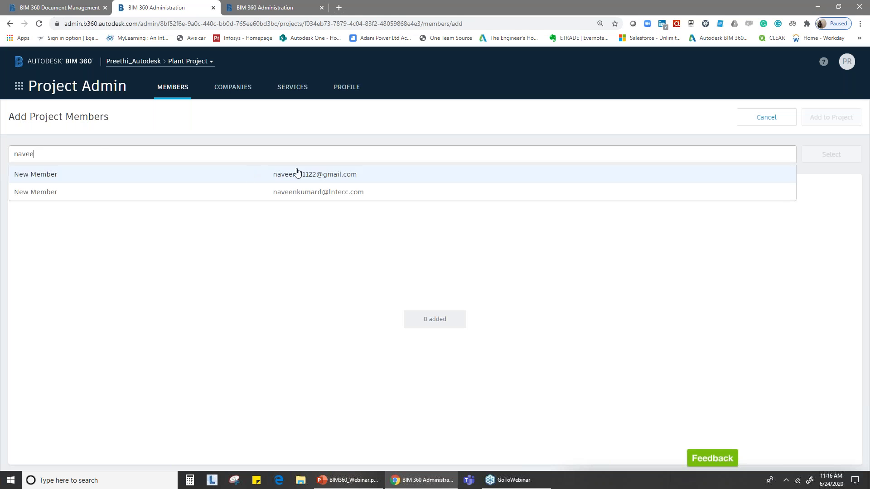
left_click(297, 174)
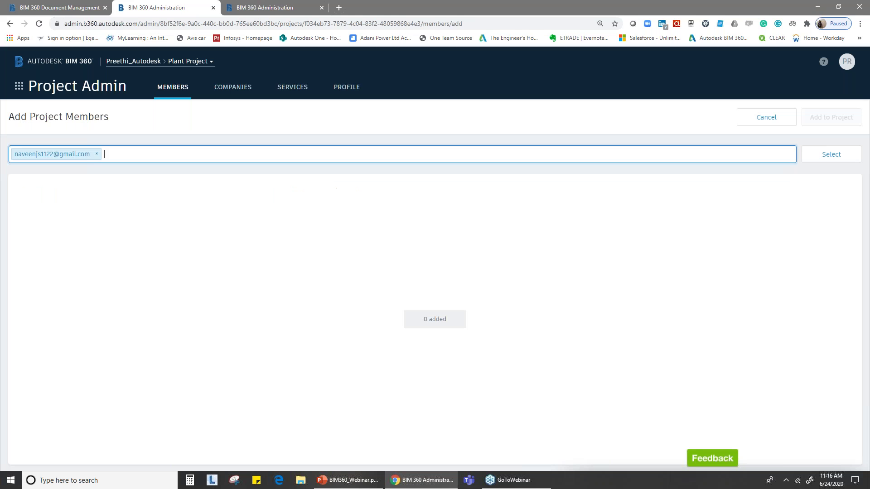
type("navee")
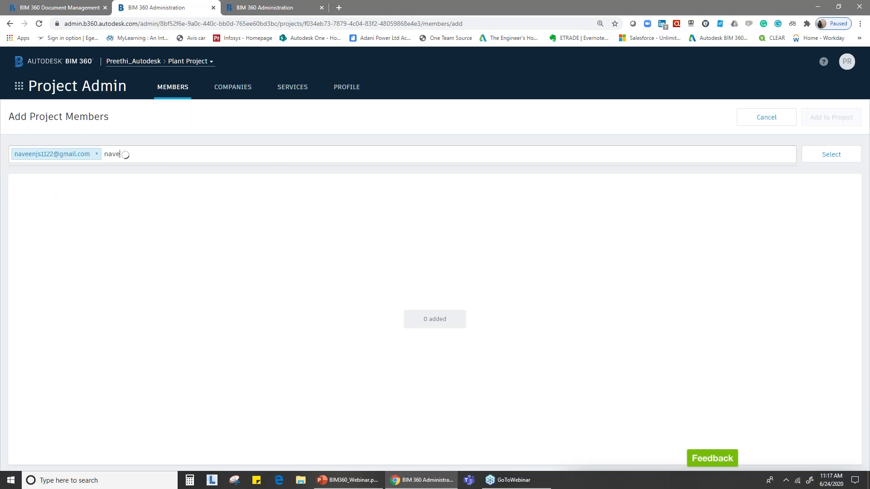
key("Return")
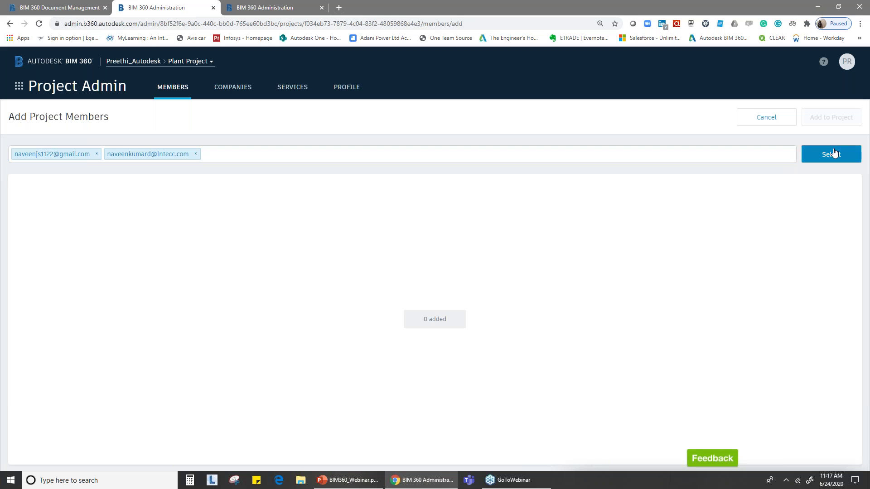
left_click(832, 154)
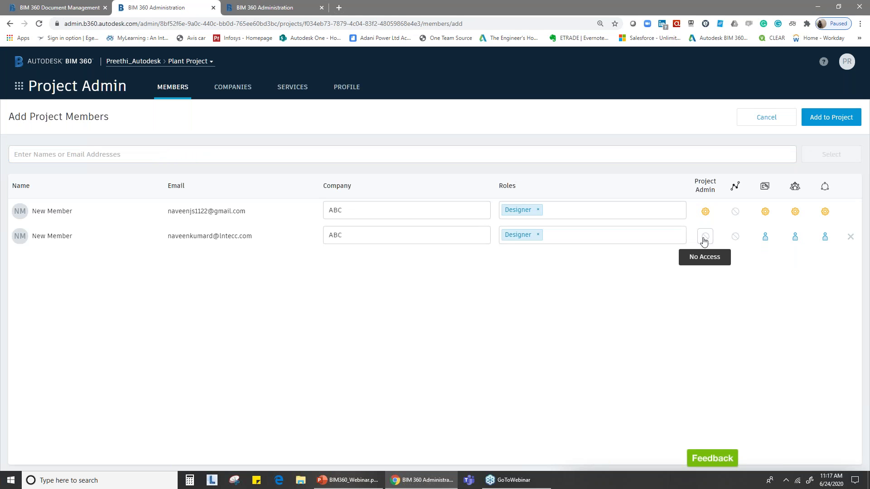
Give both members Project Admin and Insight Admin access, remove Project Management and Design Collaboration access, and add them to the project
left_click(796, 212)
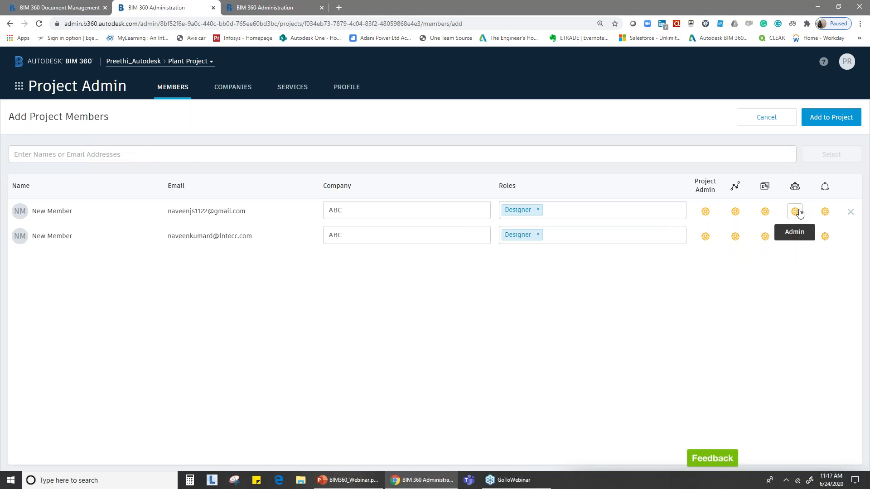
left_click(795, 237)
left_click(825, 211)
left_click(825, 237)
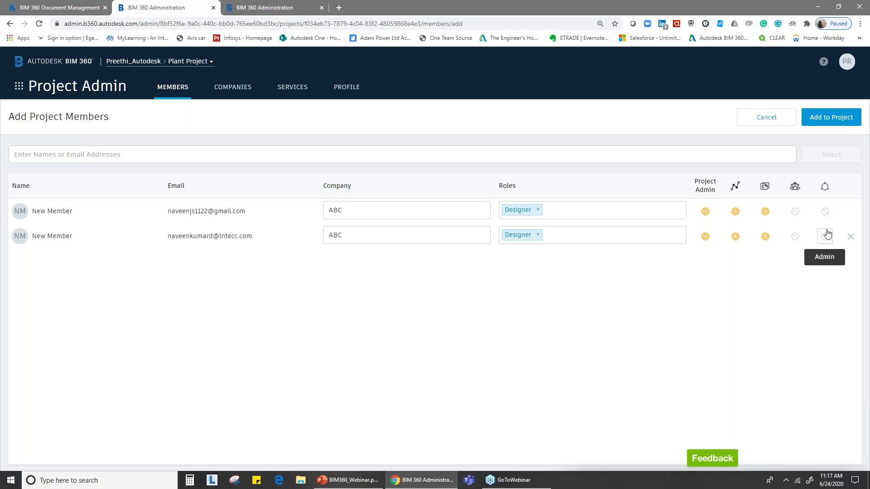
left_click(831, 118)
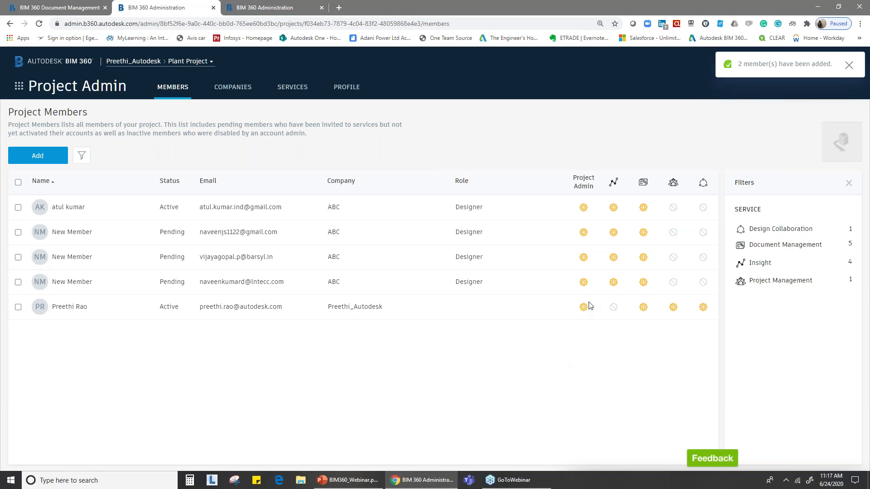
Start adding project members and select two more account members for the Plant Project
left_click(32, 166)
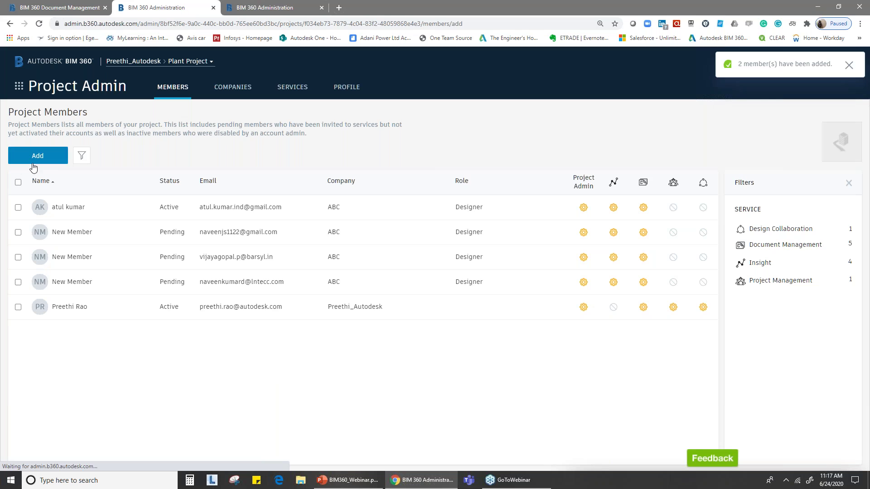
type("pk")
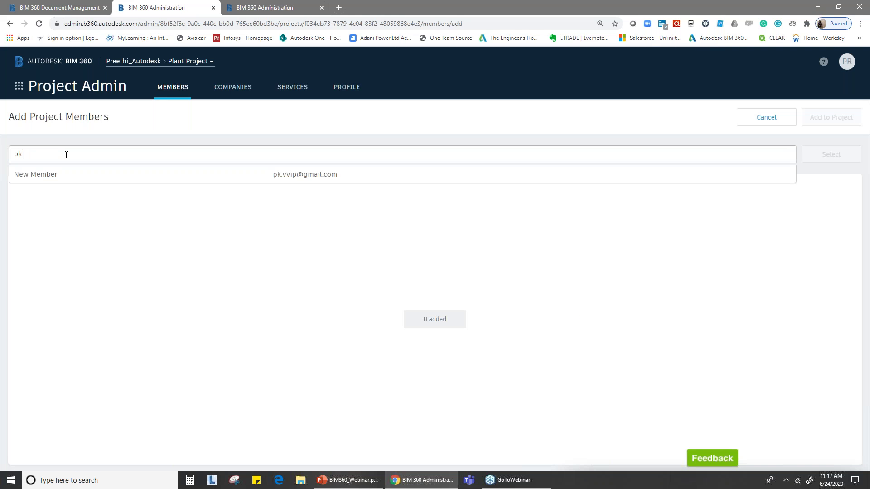
left_click(160, 180)
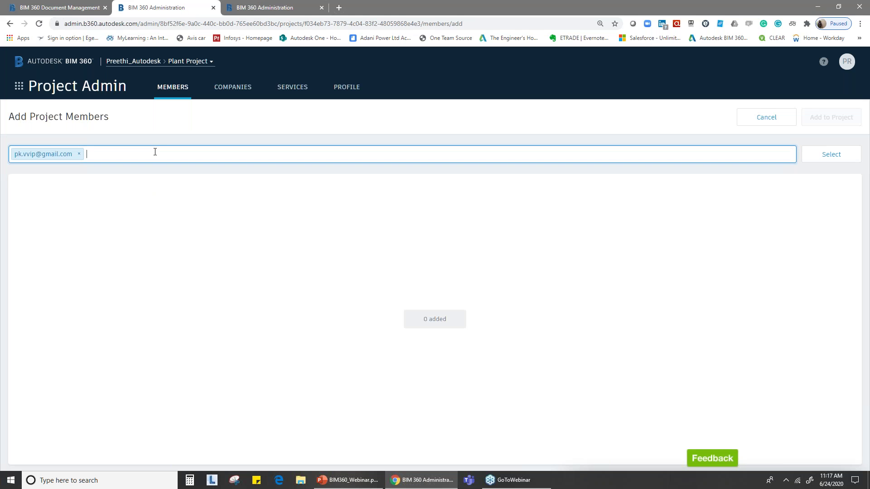
type("rakesh")
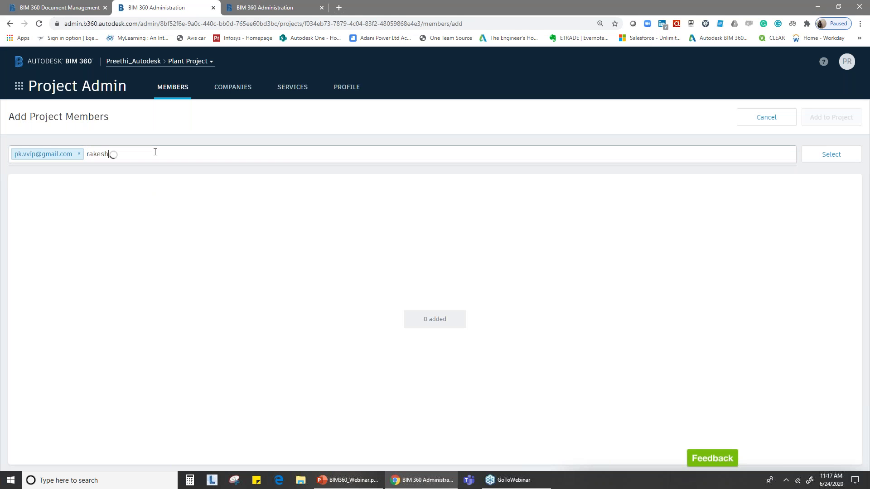
key("Return")
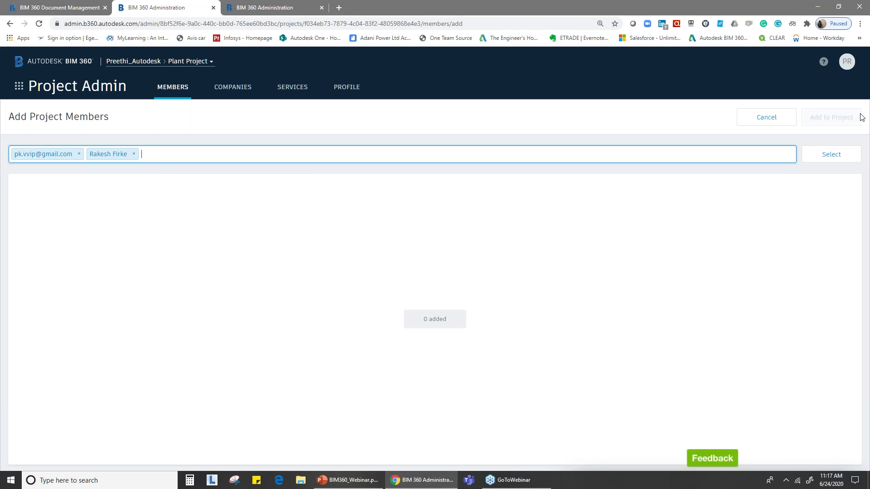
left_click(835, 155)
Give both selected members Project Admin and Insight Admin access, remove Project Management and Design Collaboration access, and add them to the Plant Project
left_click(706, 213)
left_click(706, 237)
left_click(795, 237)
left_click(825, 212)
left_click(825, 237)
left_click(735, 211)
left_click(735, 236)
left_click(829, 119)
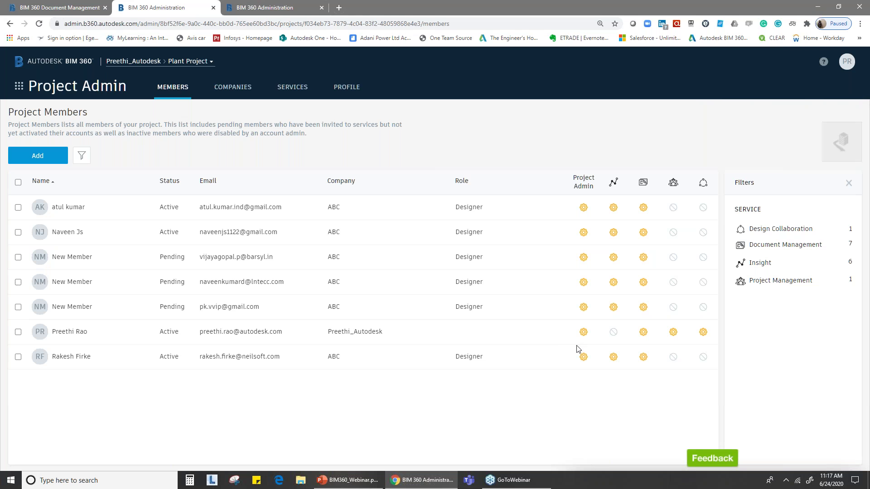
Add one more account member to the Plant Project with Project Admin, Insight and Document Management access, without Project Management or Design Collaboration
left_click(37, 159)
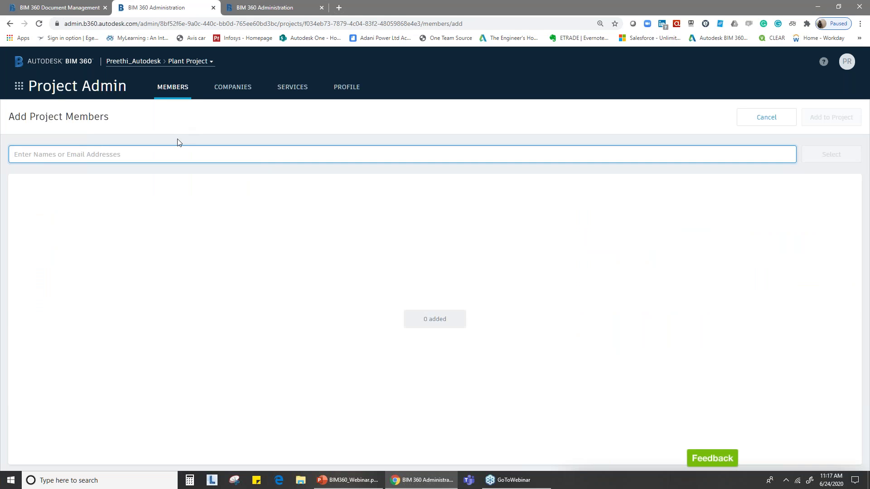
type("karnan")
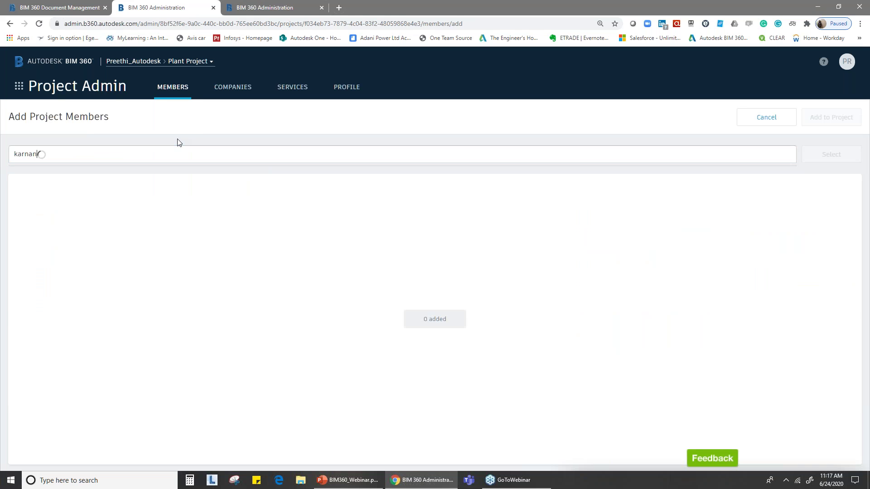
left_click(292, 175)
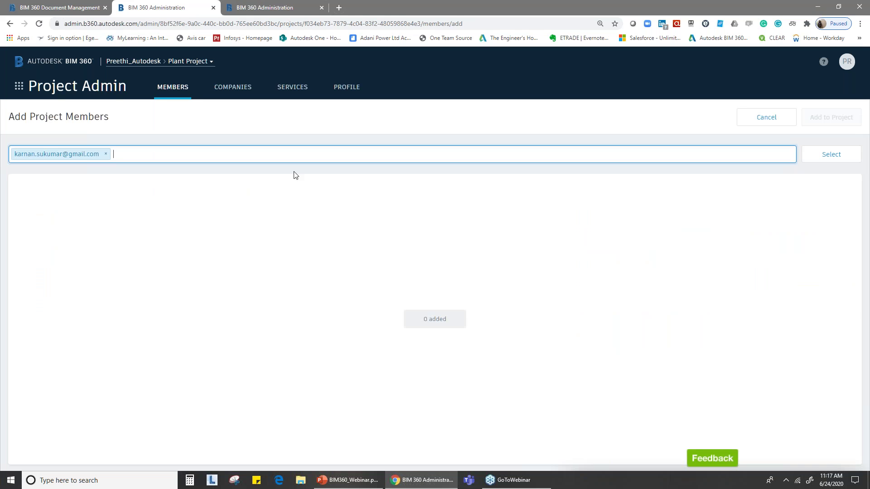
left_click(829, 155)
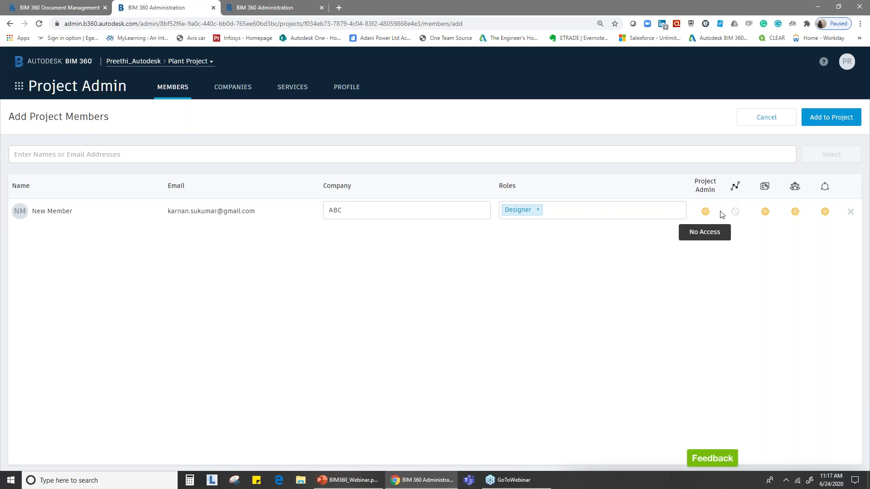
left_click(795, 212)
left_click(825, 211)
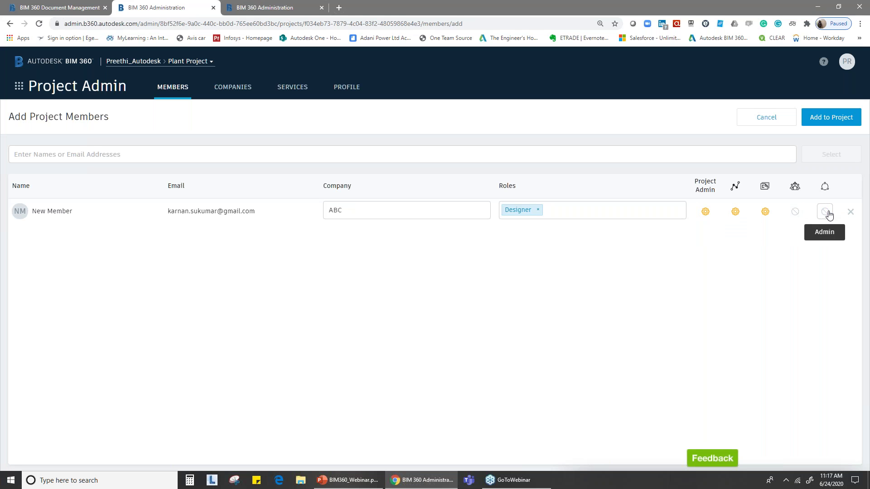
left_click(832, 117)
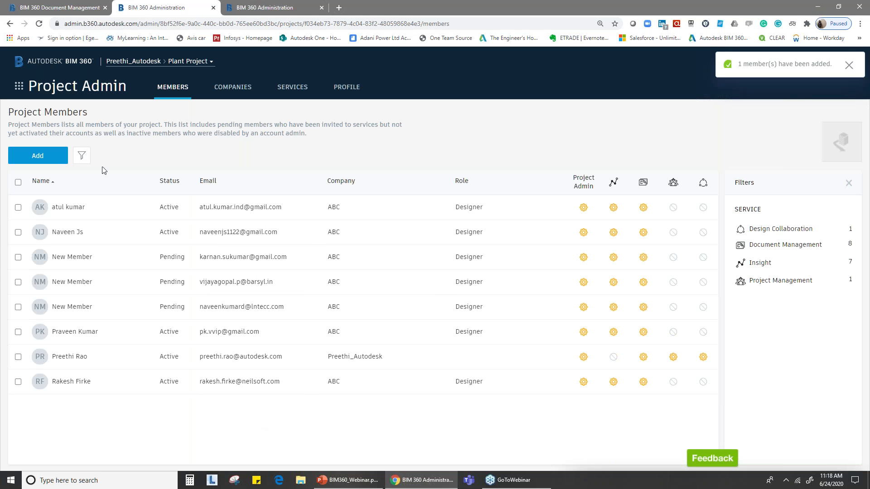
Open the project's member-adding page, then in Account Admin add the new person's e-mail address to the list for the member directory
left_click(61, 158)
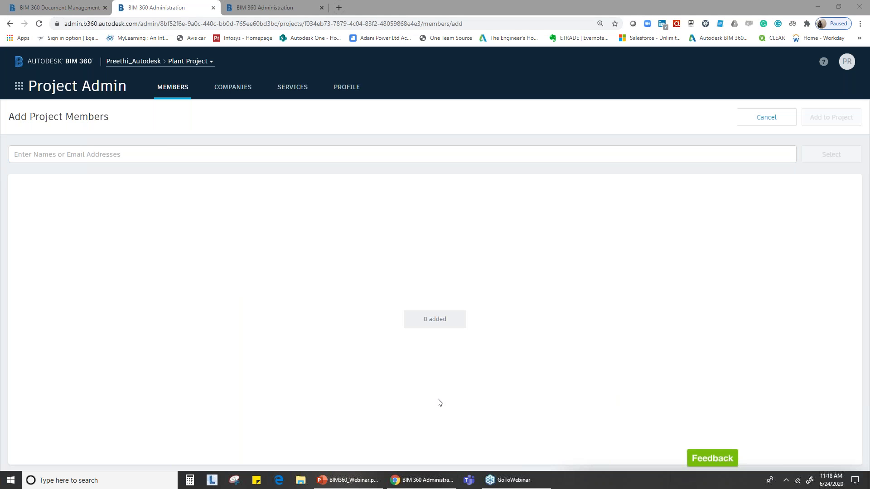
left_click(272, 8)
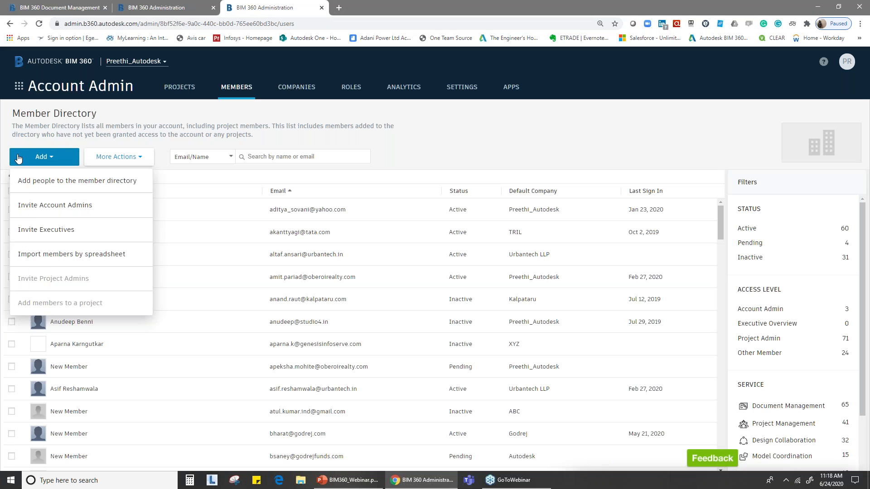
left_click(42, 157)
left_click(49, 180)
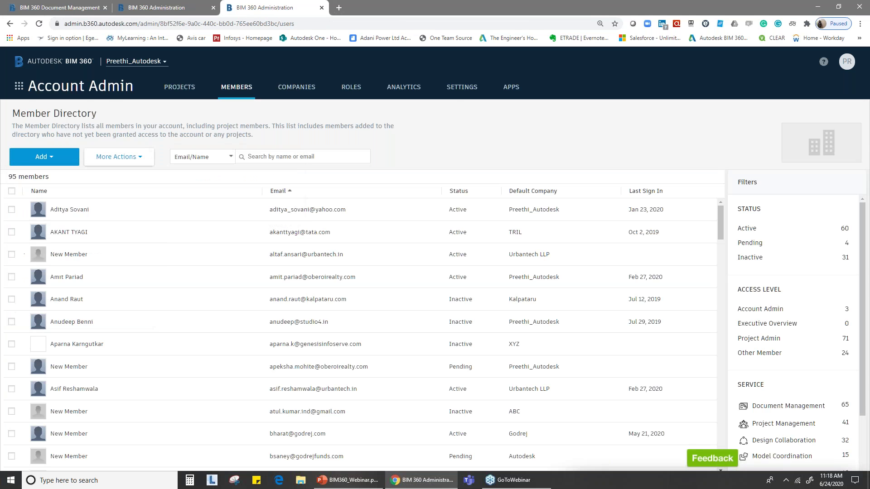
key("ctrl+v")
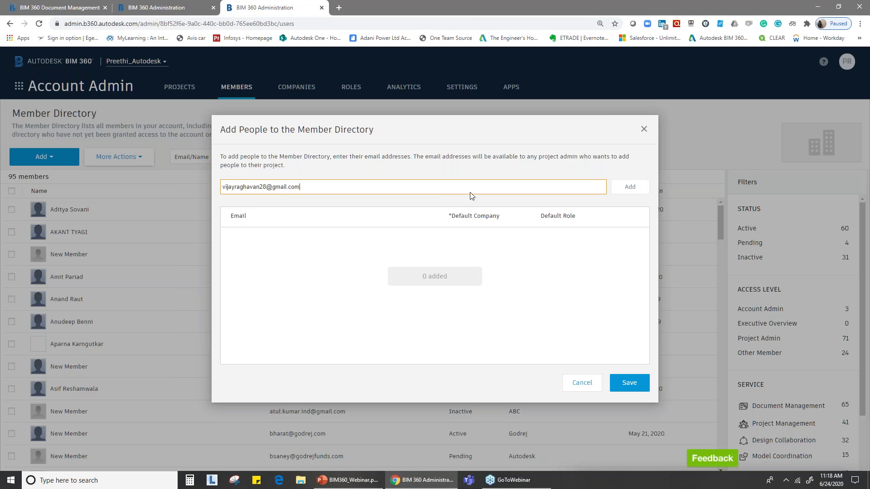
left_click(626, 188)
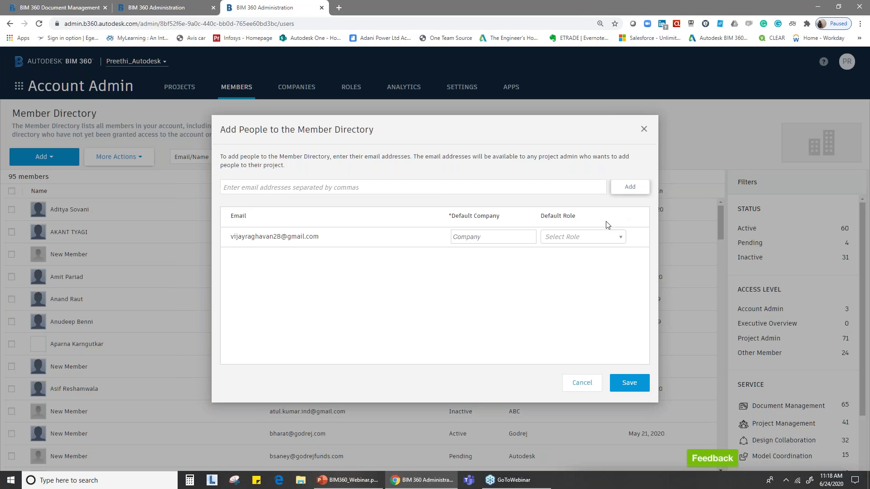
Set the new person's default company to ABC and default role to Designer, and save the directory entry
left_click(492, 236)
type("ABC")
left_click(576, 236)
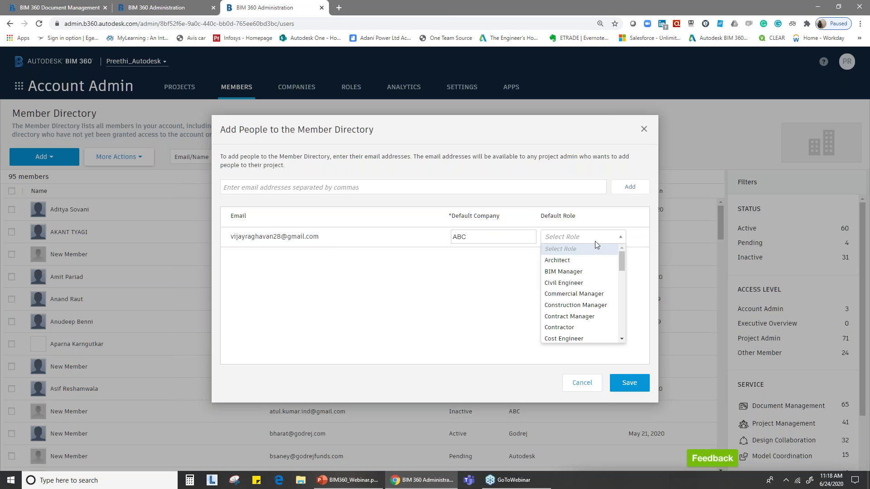
scroll(568, 308, "down", 2)
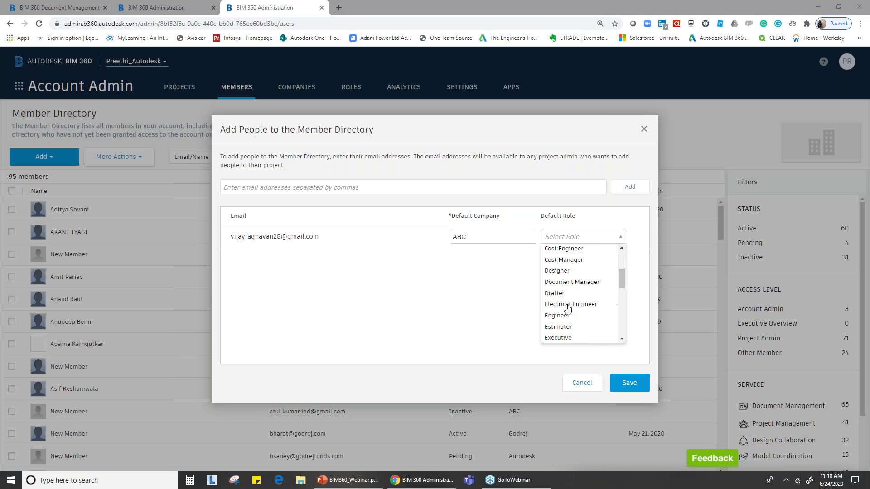
left_click(560, 272)
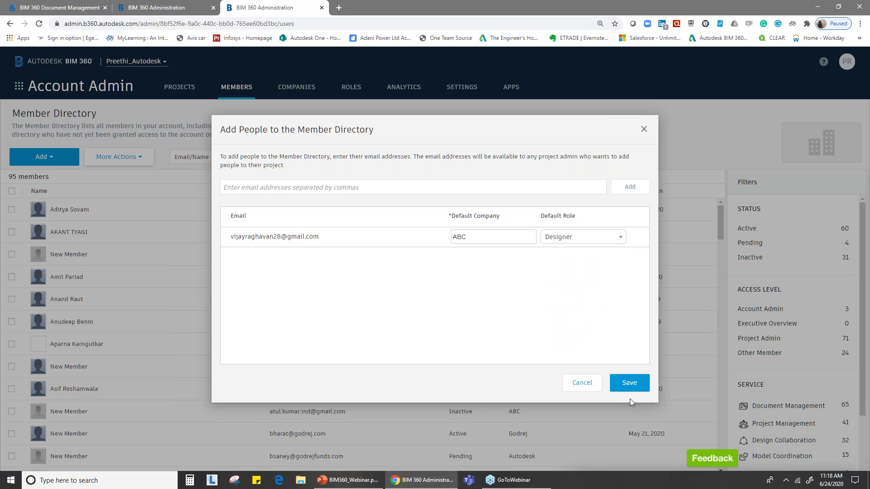
left_click(637, 385)
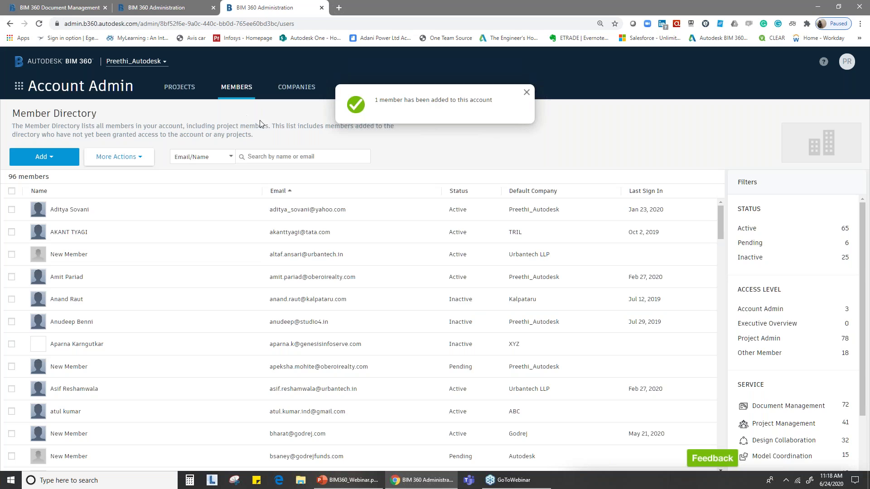
Return to the Plant Project's member-adding page and select the member just added to the account directory
left_click(157, 8)
left_click(140, 153)
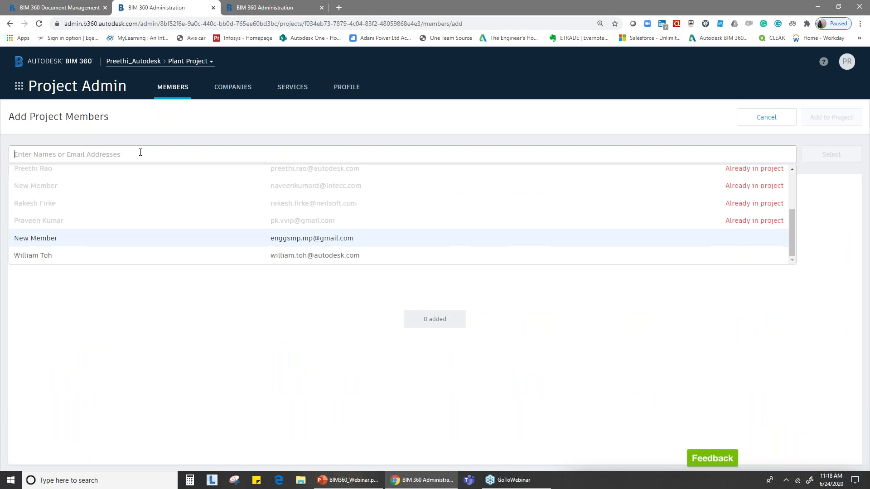
type("vijay")
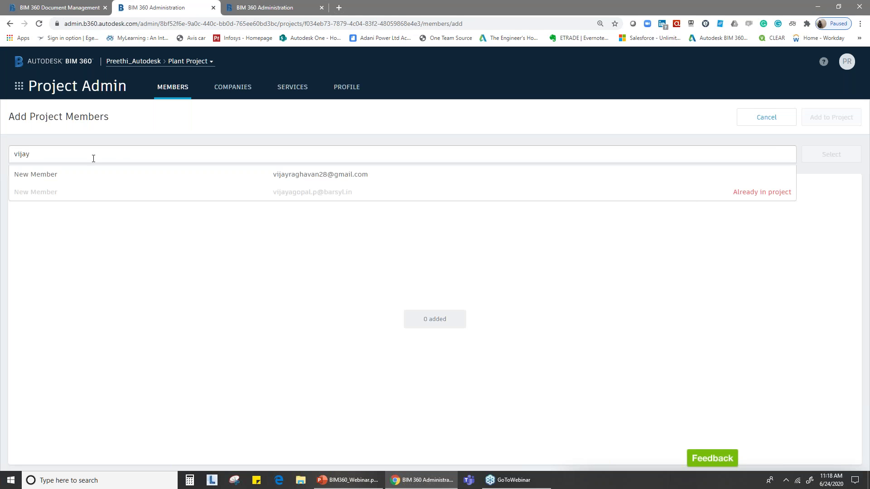
left_click(260, 175)
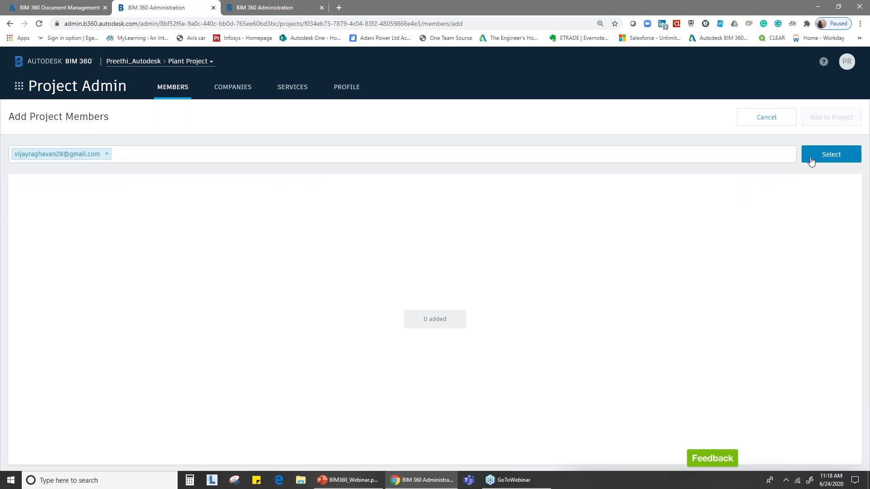
left_click(811, 161)
Give the new member Project Admin access, remove Project Management and Design Collaboration access, and add the member to the project
left_click(706, 211)
left_click(795, 211)
left_click(825, 212)
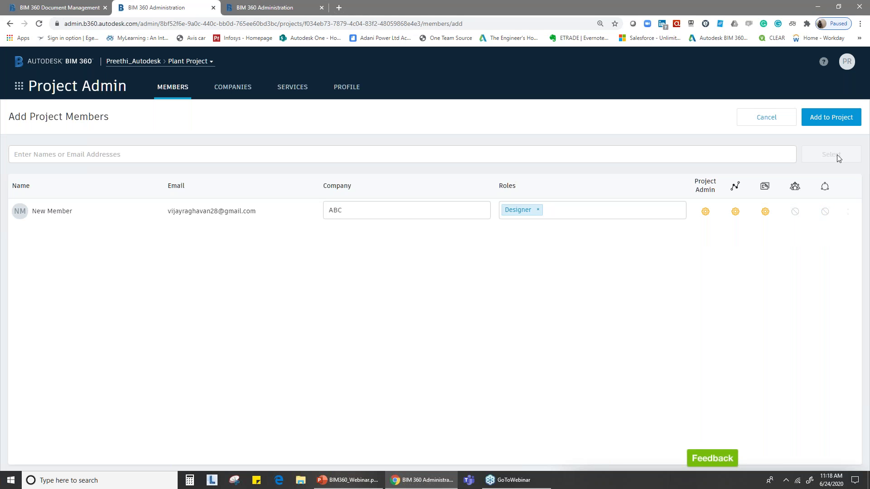
left_click(836, 119)
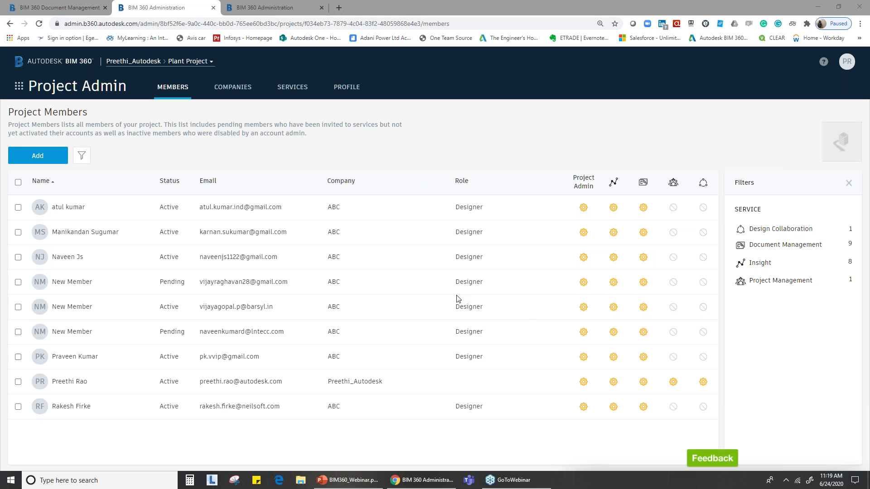
Close all three BIM 360 browser tabs
left_click(105, 8)
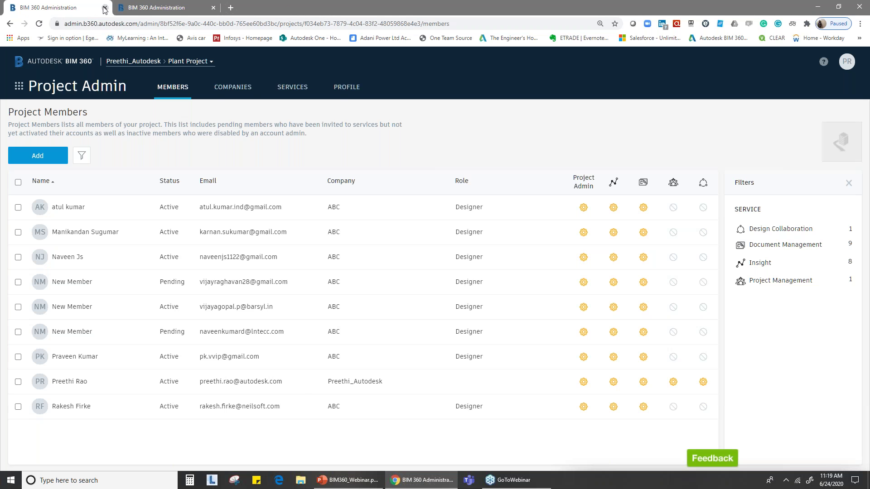
left_click(105, 8)
left_click(104, 8)
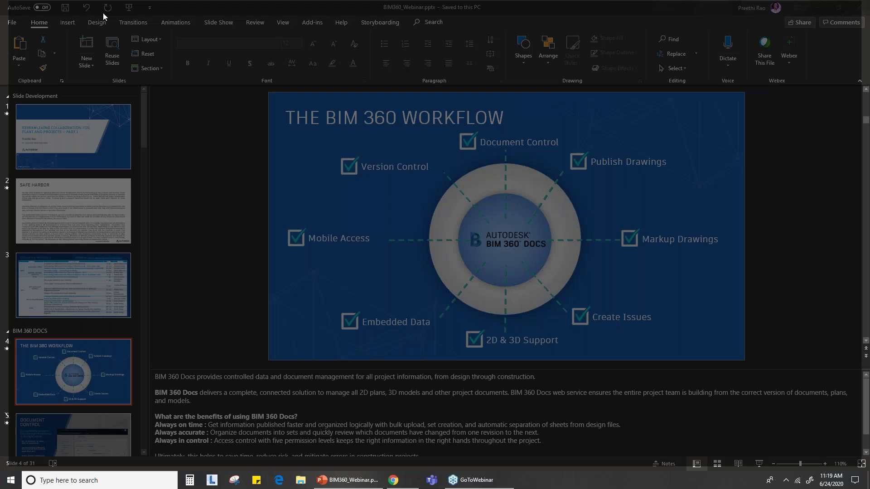
Reopen Chrome, load b2.autodesk.com/access, and dismiss the account creation form
left_click(397, 481)
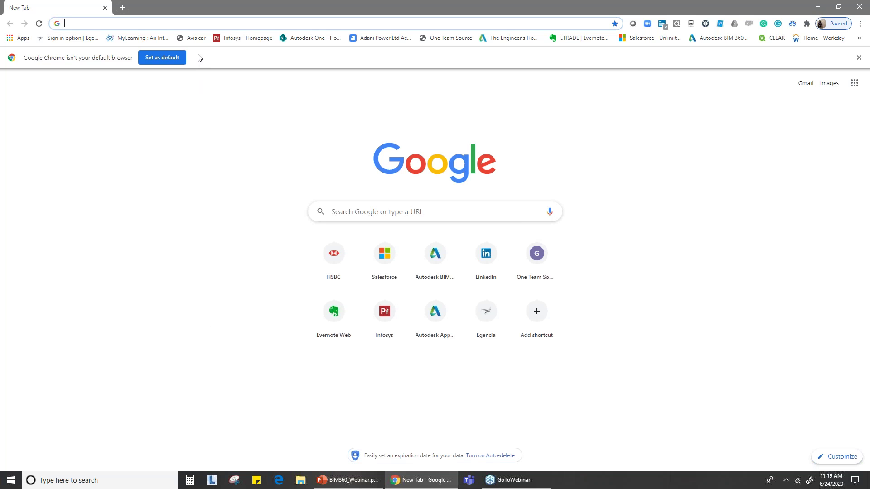
type("b2.autodesk.com/access")
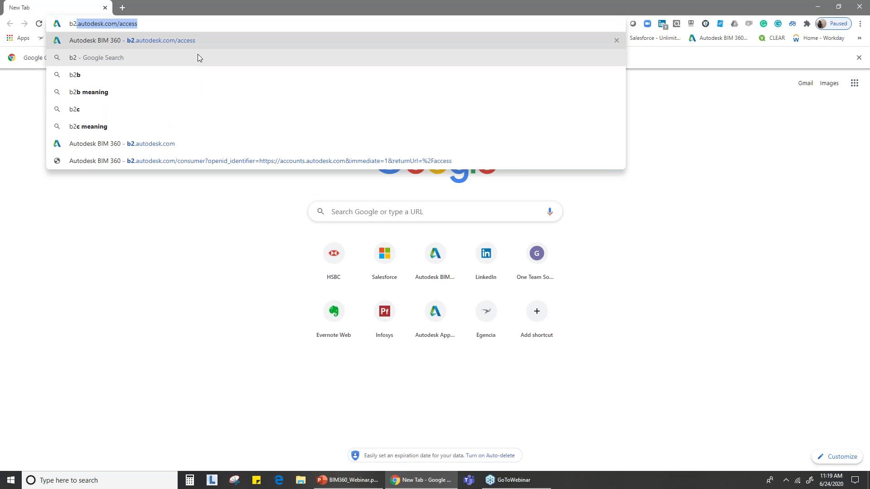
left_click(192, 42)
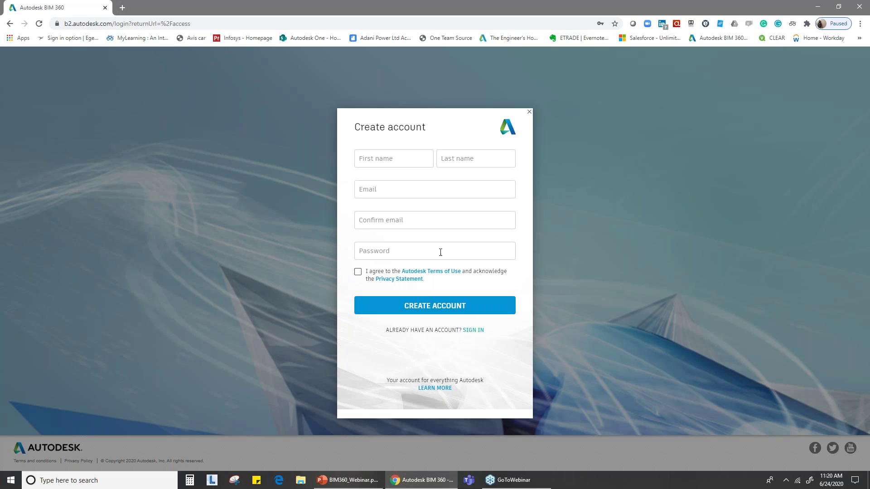
left_click(530, 112)
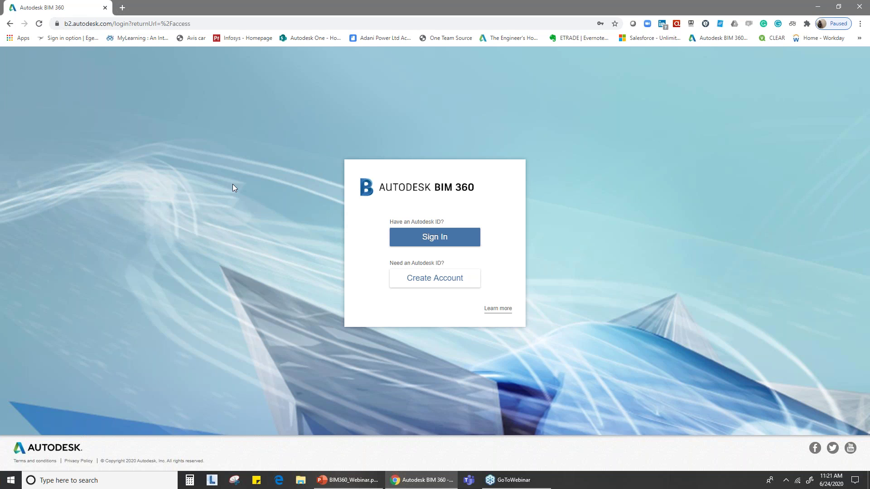
Sign in to BIM 360 with the existing Autodesk ID and open BIM 360 Account Admin
left_click(447, 238)
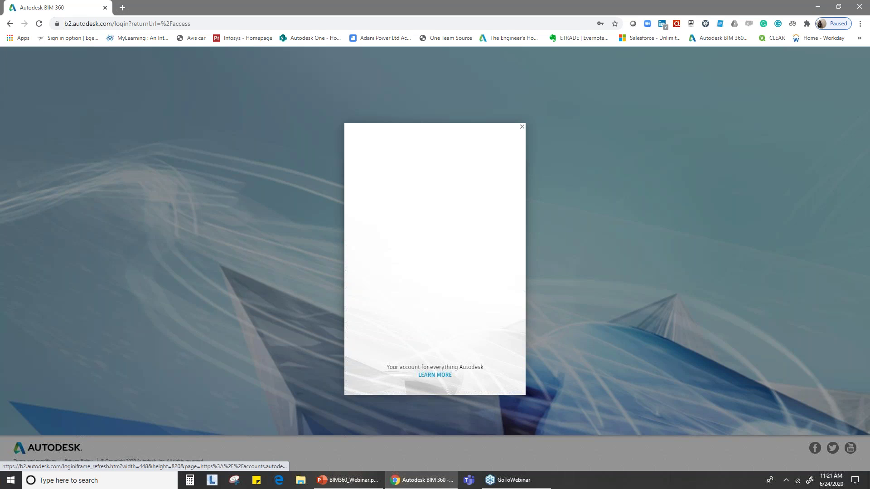
left_click(445, 244)
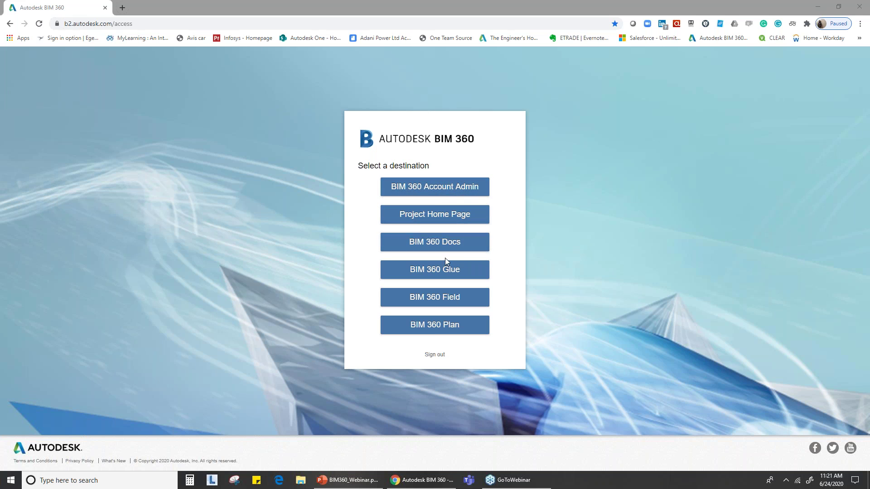
left_click(456, 188)
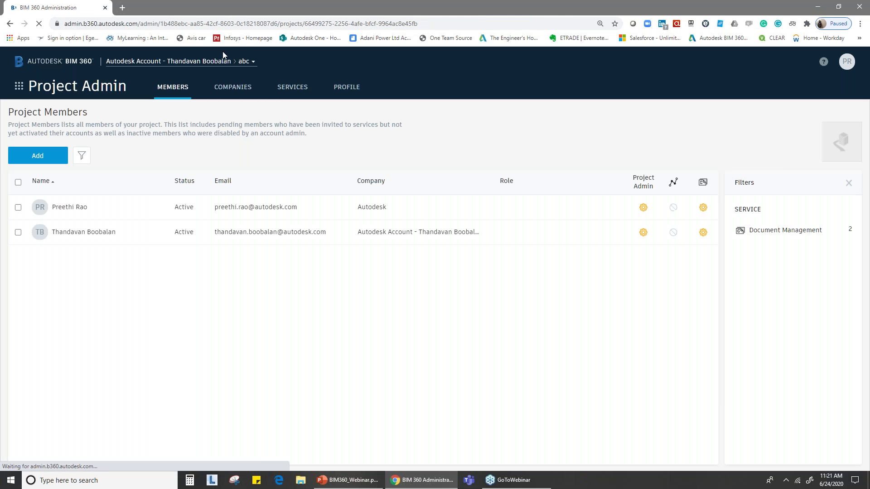
Switch from the abc project's account to the Autodesk account that holds 34 projects
left_click(246, 61)
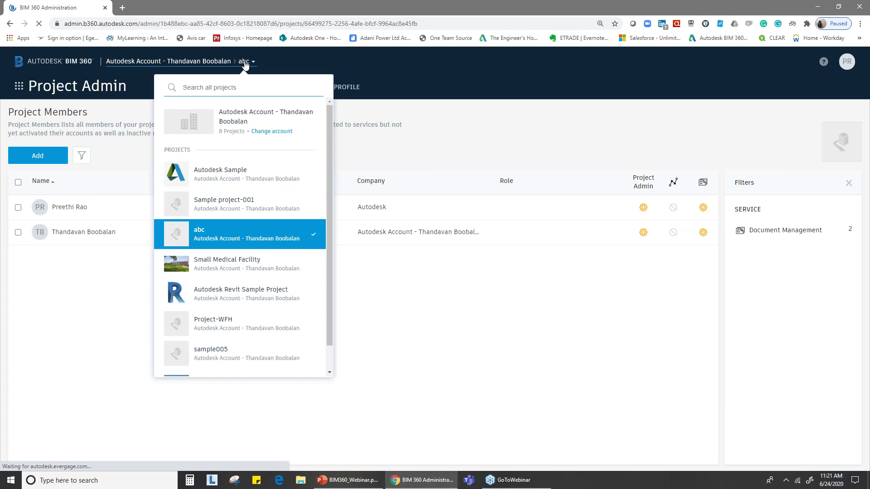
left_click(287, 131)
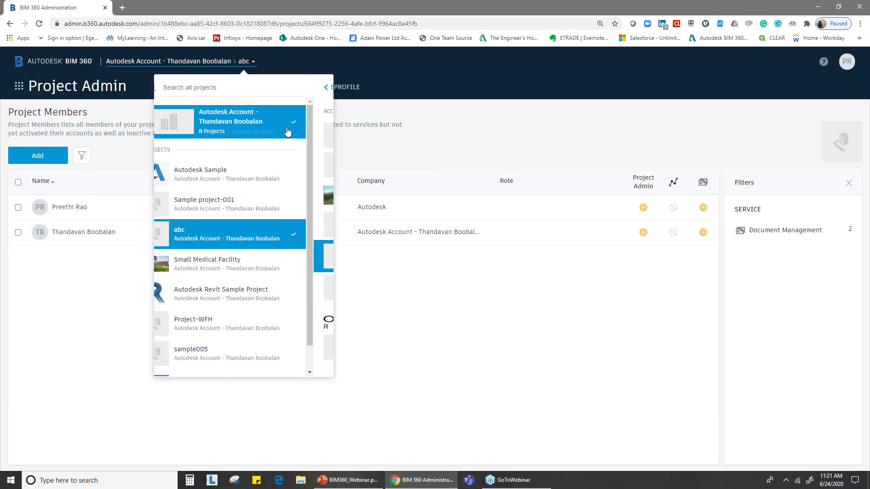
left_click(248, 63)
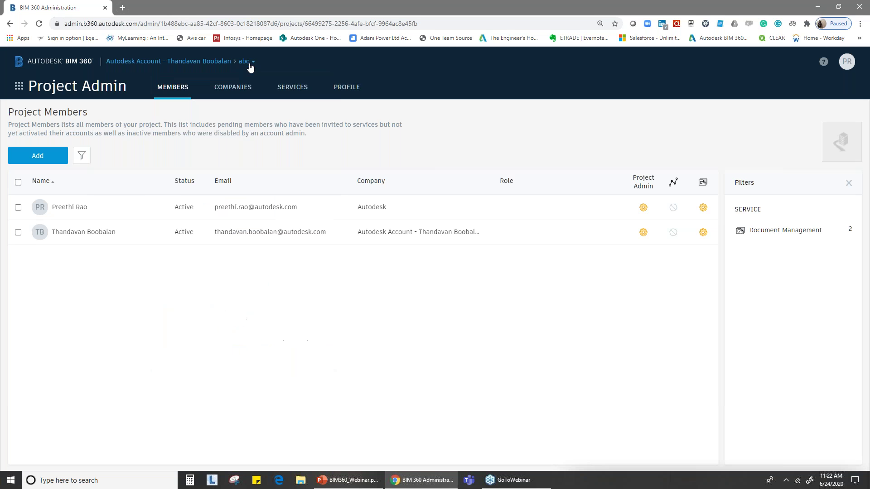
left_click(255, 62)
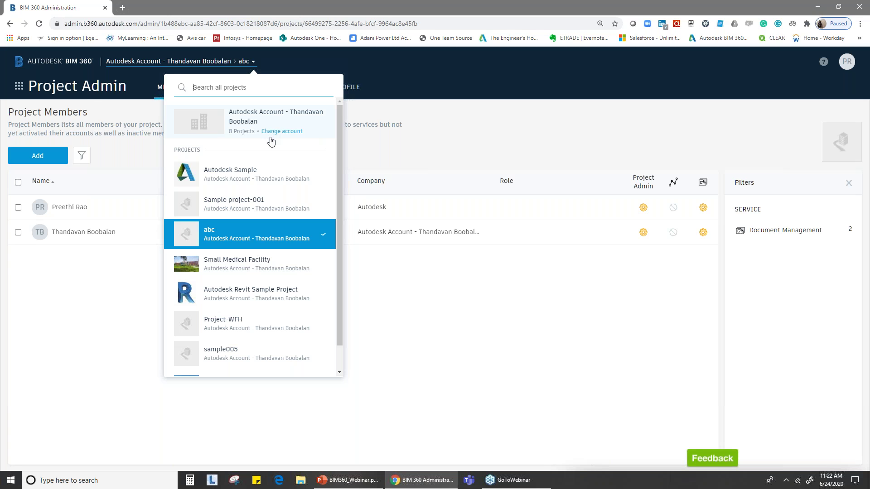
left_click(290, 132)
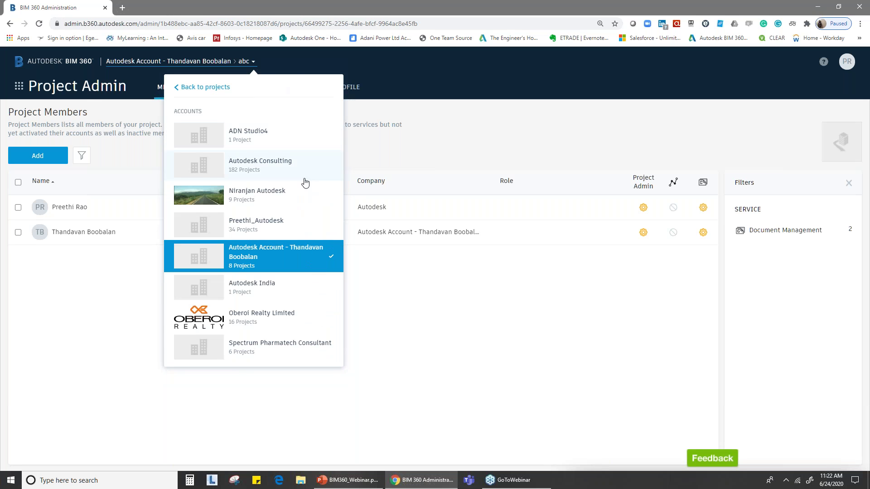
left_click(258, 224)
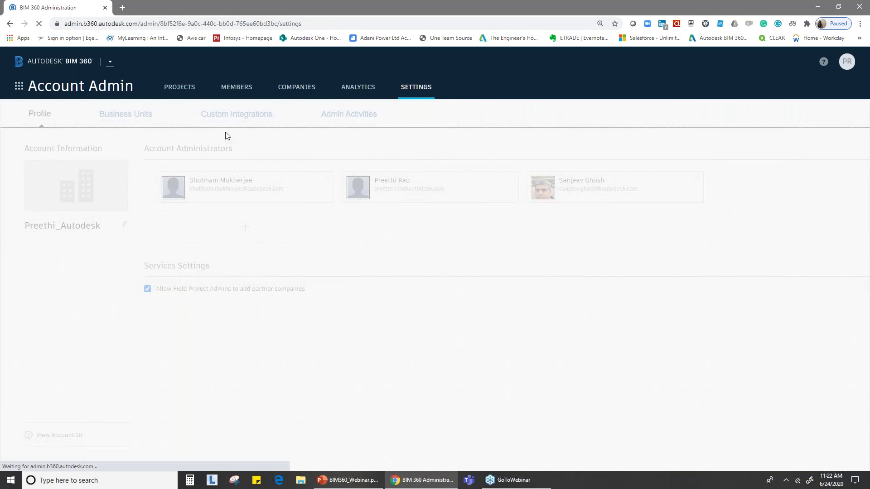
Find Plant Project in the account's project directory and open its member administration
left_click(181, 89)
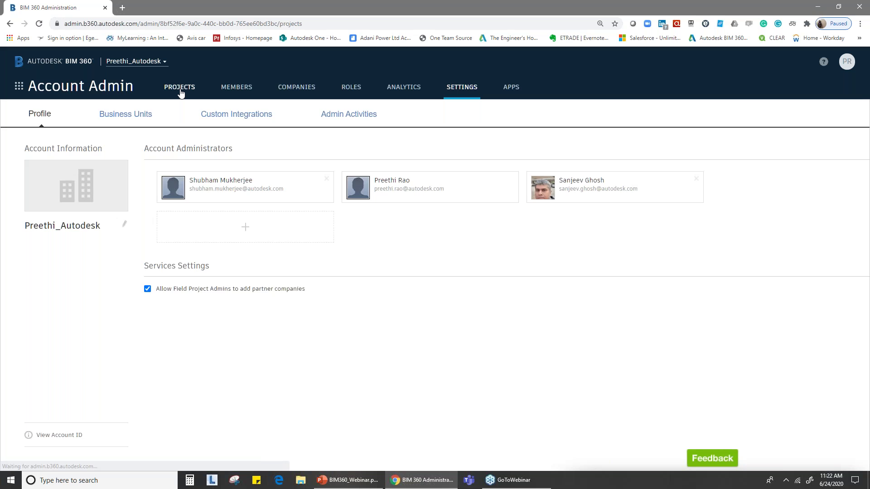
scroll(44, 324, "down", 1)
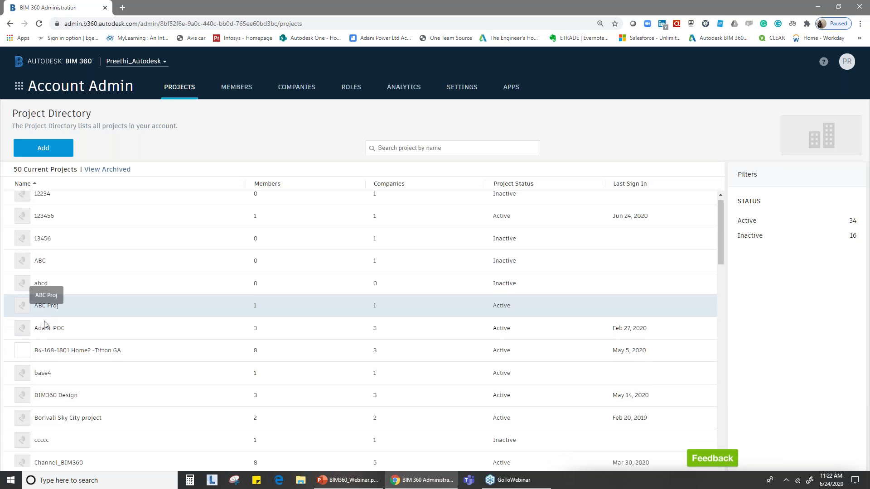
scroll(45, 324, "down", 4)
scroll(154, 363, "down", 2)
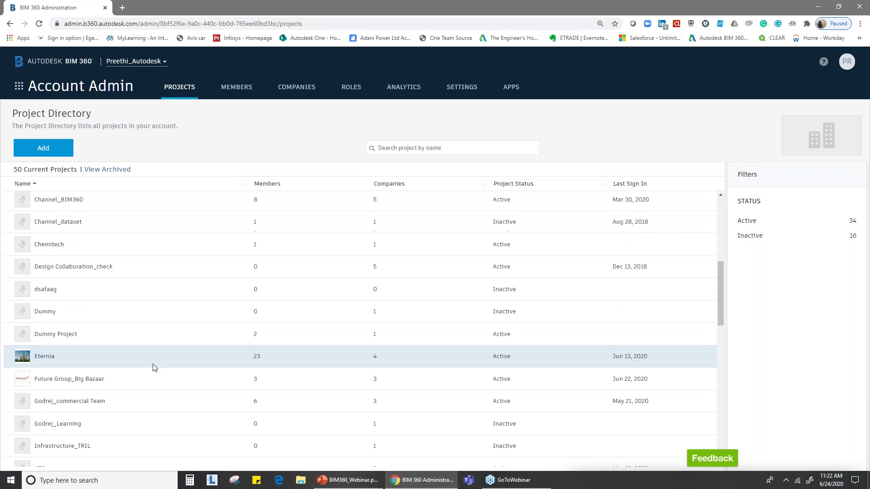
scroll(144, 410, "up", 2)
scroll(104, 346, "down", 6)
scroll(102, 346, "down", 3)
scroll(95, 380, "down", 1)
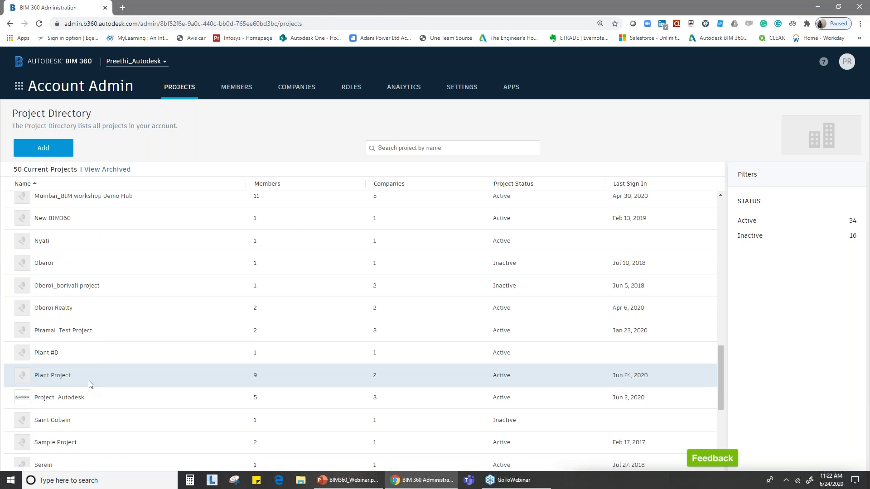
left_click(88, 384)
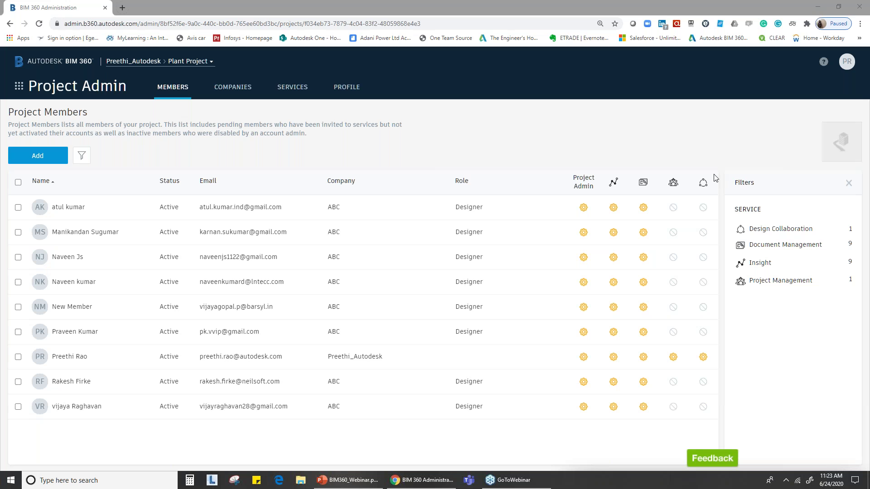
Revoke Project Admin access for the first two listed members and grant it to both again
left_click(583, 208)
left_click(583, 232)
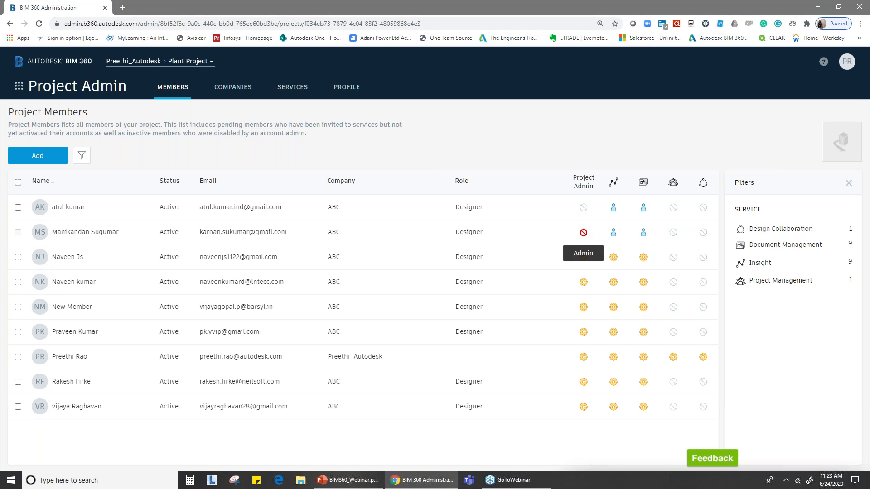
left_click(584, 233)
left_click(583, 207)
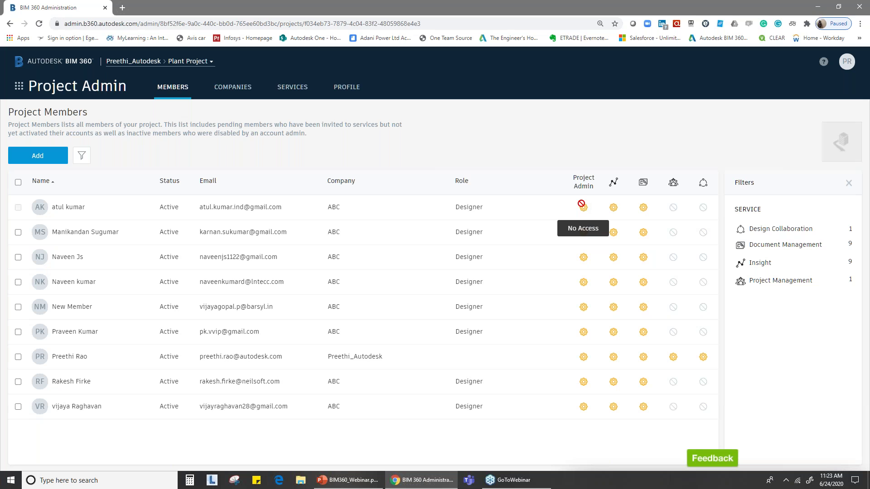
right_click(582, 205)
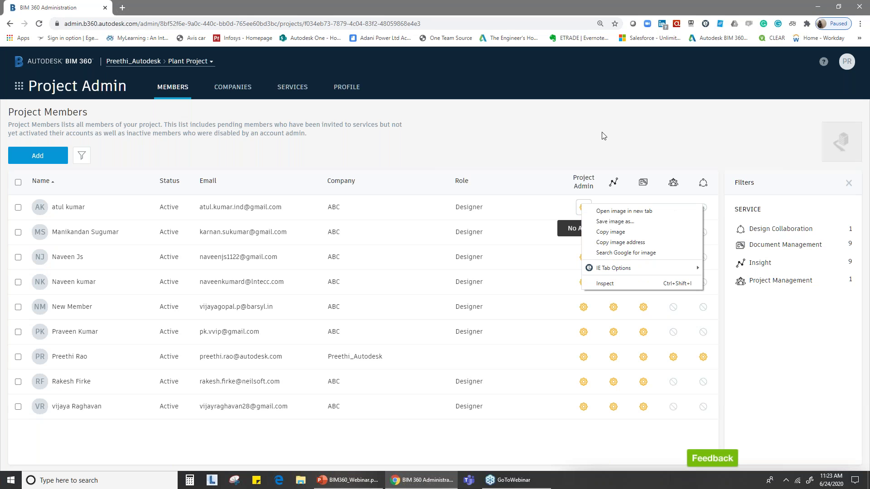
left_click(541, 427)
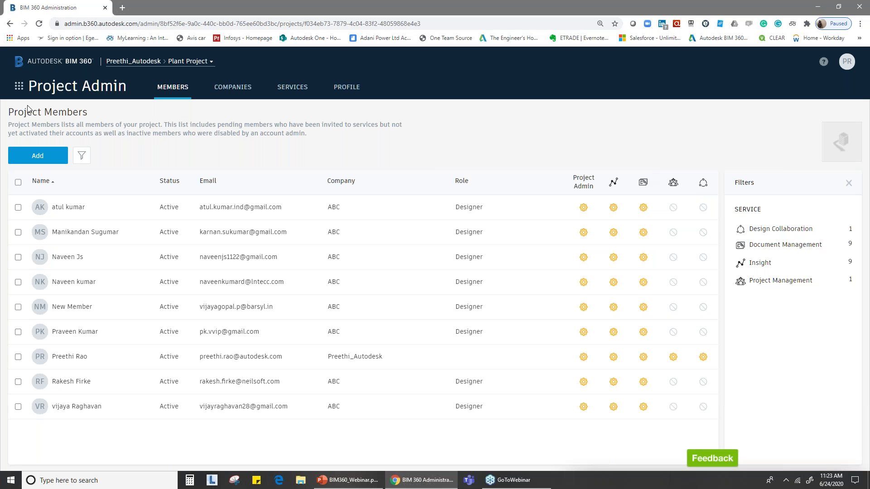
Switch Plant Project from Project Admin to the Document Management module
left_click(20, 88)
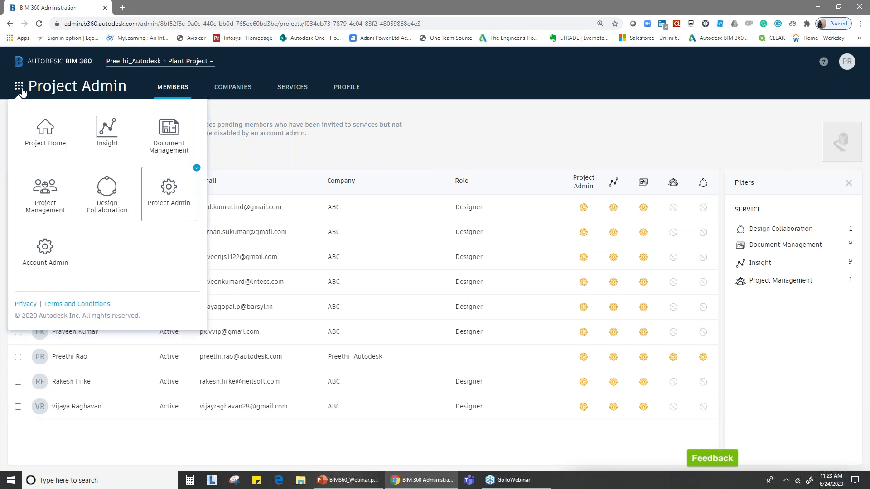
left_click(474, 141)
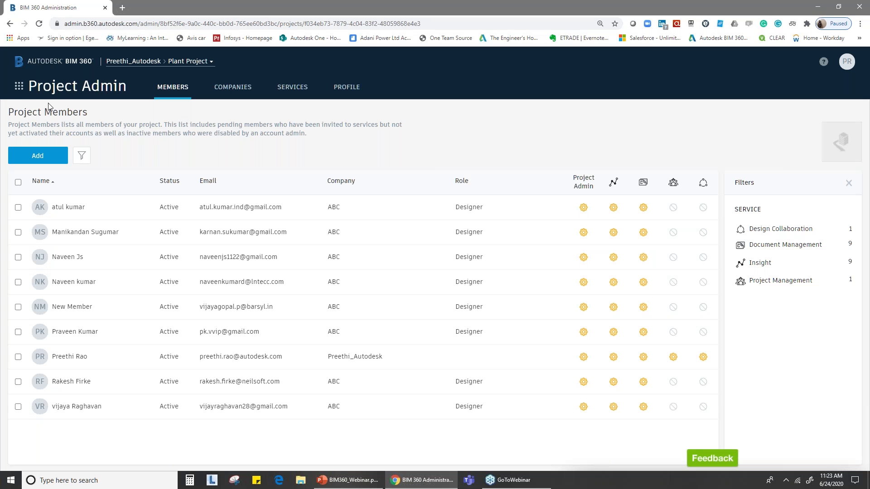
left_click(19, 87)
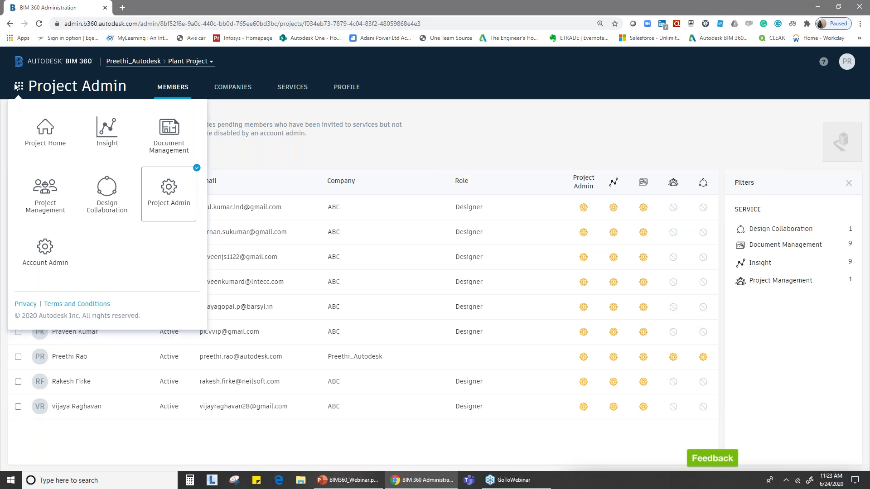
left_click(182, 137)
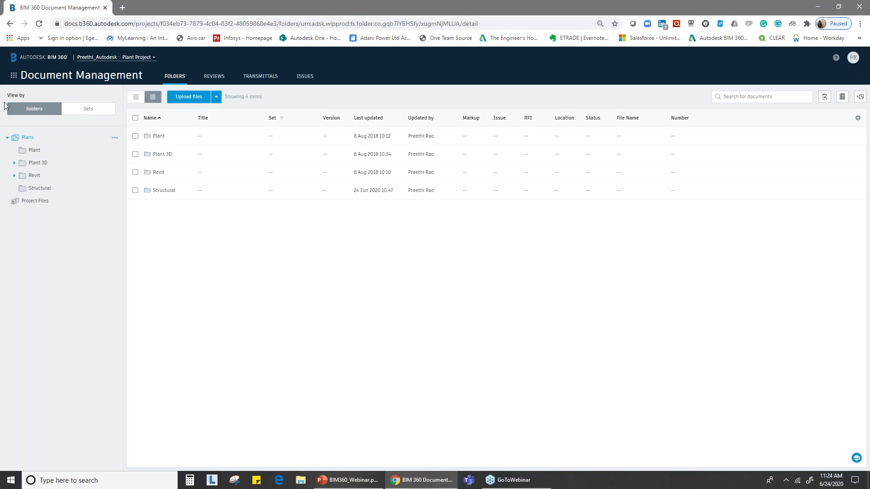
Examine the purpose and subfolders of the Plans folder and the files in its Plant subfolder
left_click(9, 138)
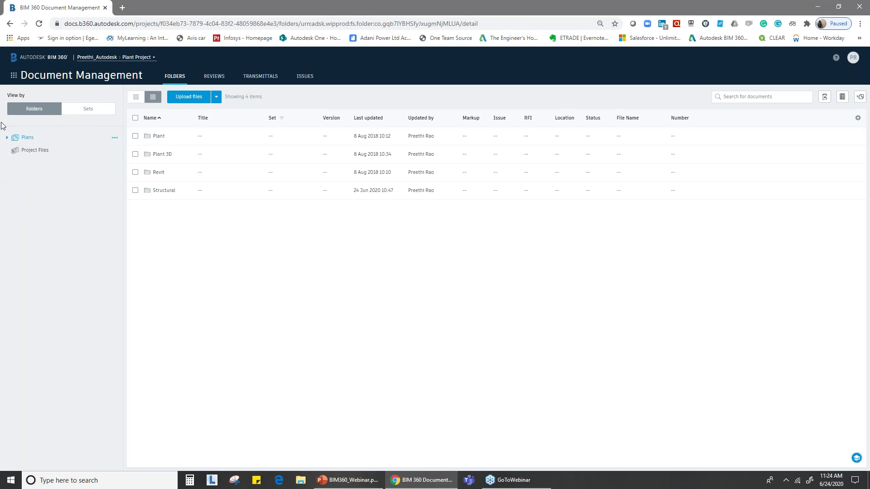
mouse_move(15, 137)
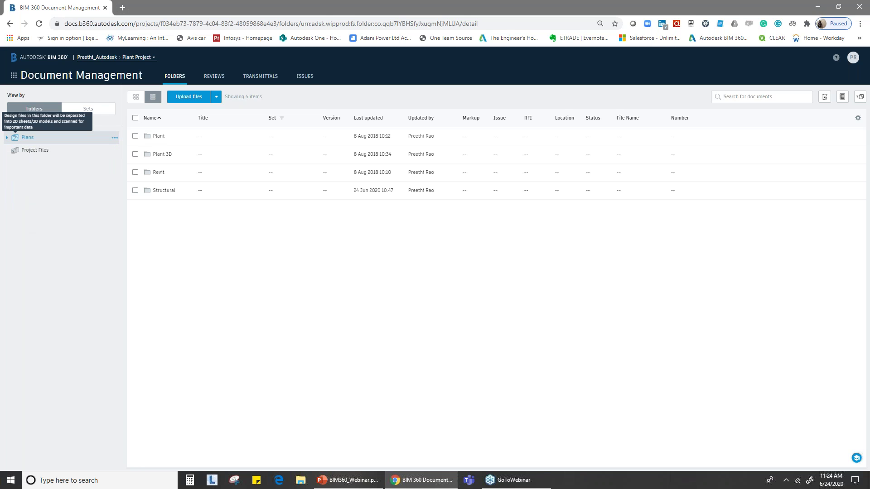
left_click(7, 137)
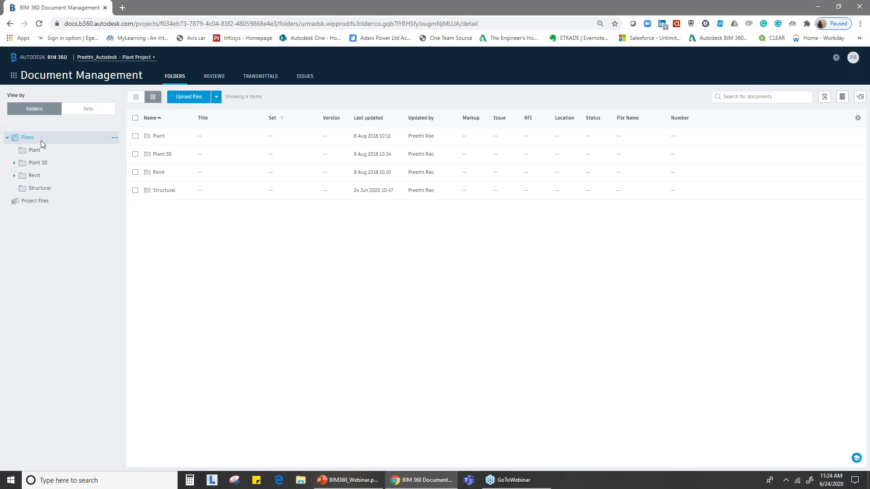
left_click(34, 151)
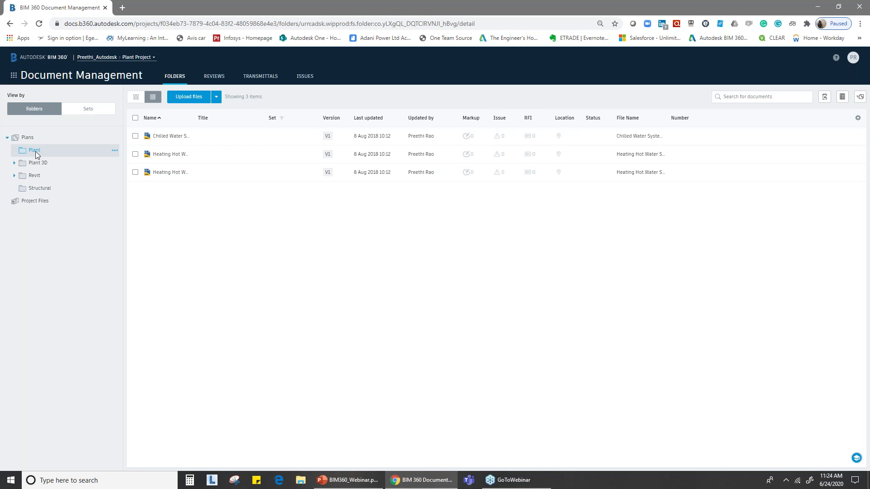
Add a subfolder named Baryl to the Plans folder
left_click(89, 138)
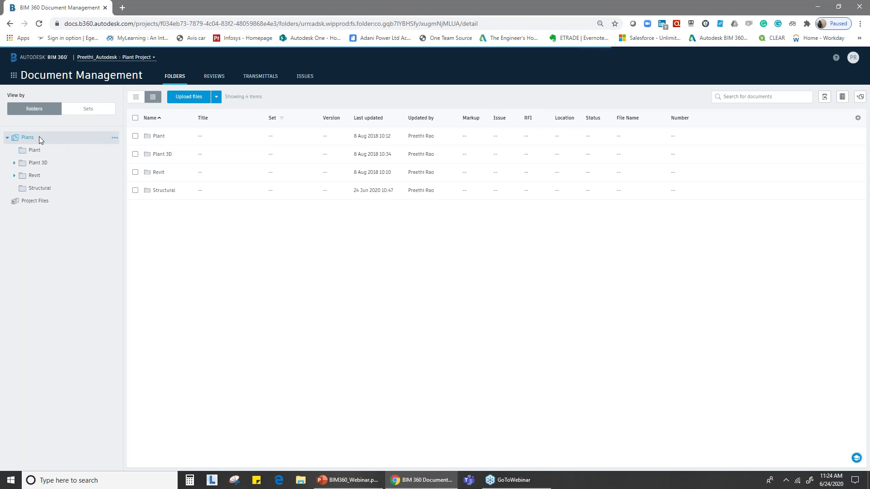
left_click(115, 139)
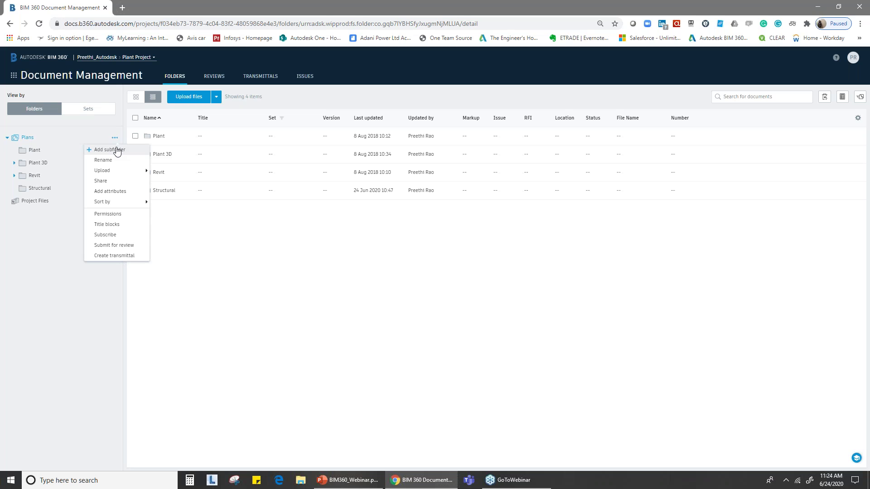
left_click(109, 149)
type("Bartyk")
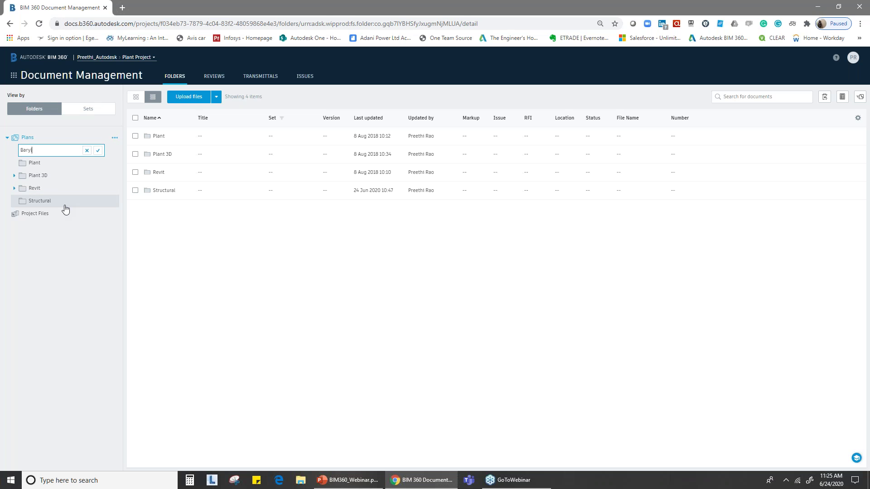
key("Return")
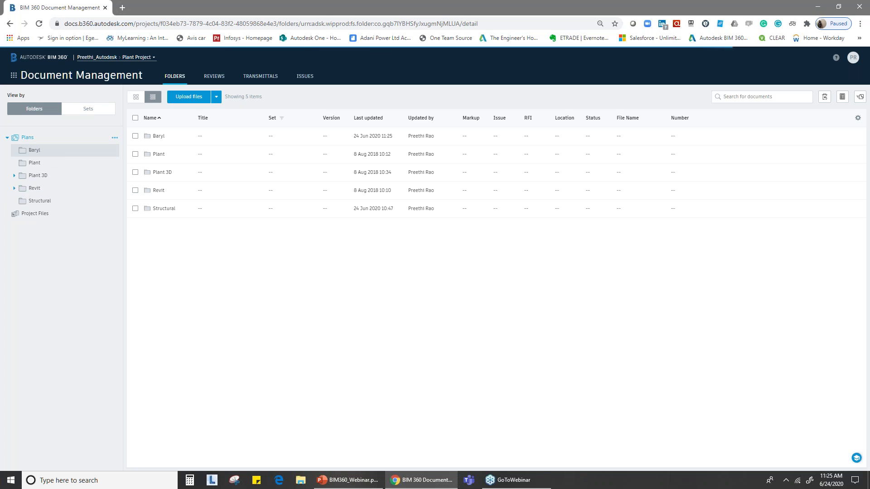
Upload Advance Steel 2018 - Project file.dwg from the Desktop to the Baryl folder and start processing it
left_click(55, 153)
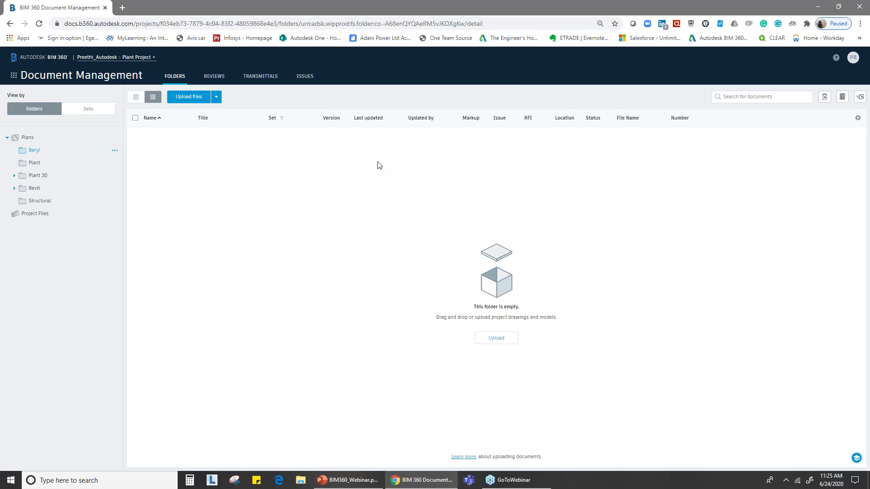
left_click(194, 98)
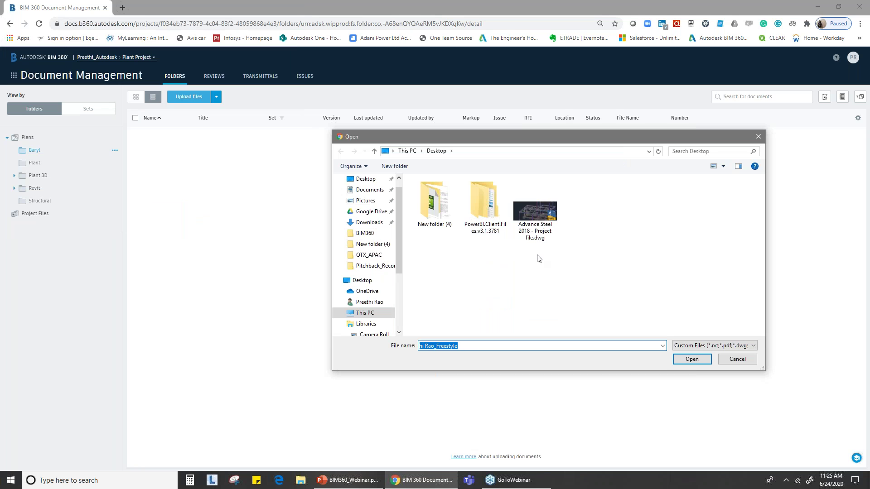
left_click(541, 225)
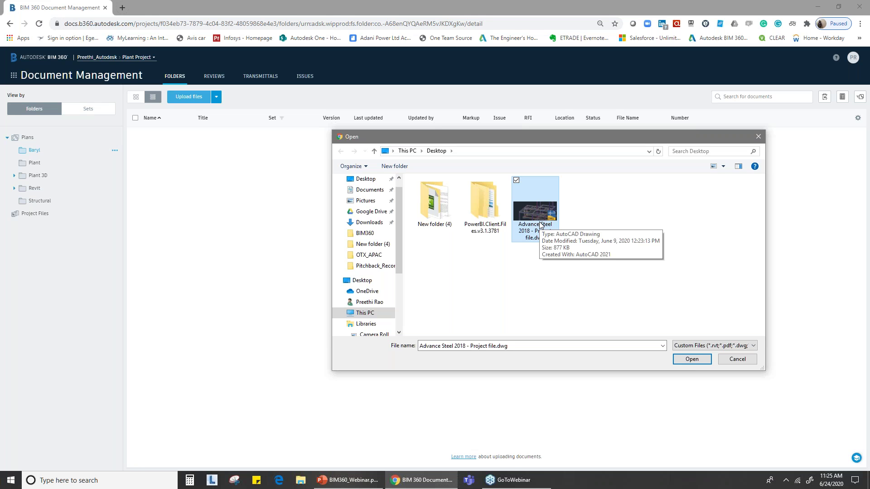
left_click_drag(540, 225, 245, 281)
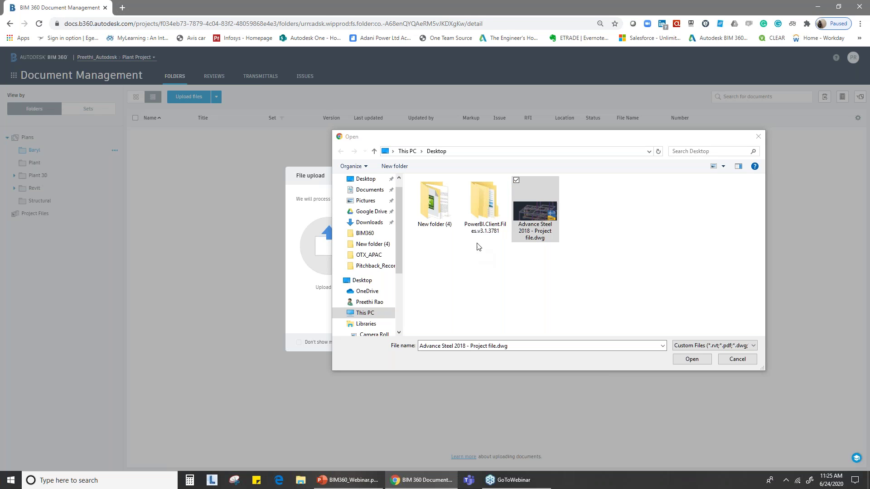
left_click(697, 360)
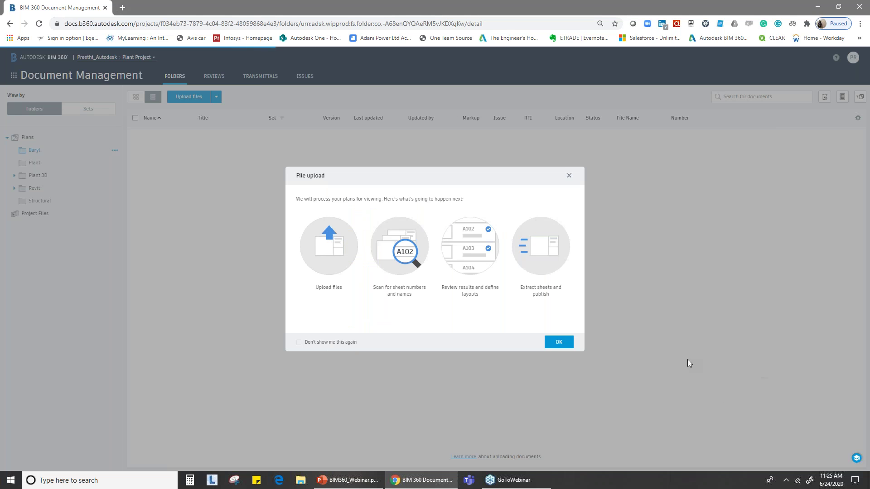
left_click(558, 348)
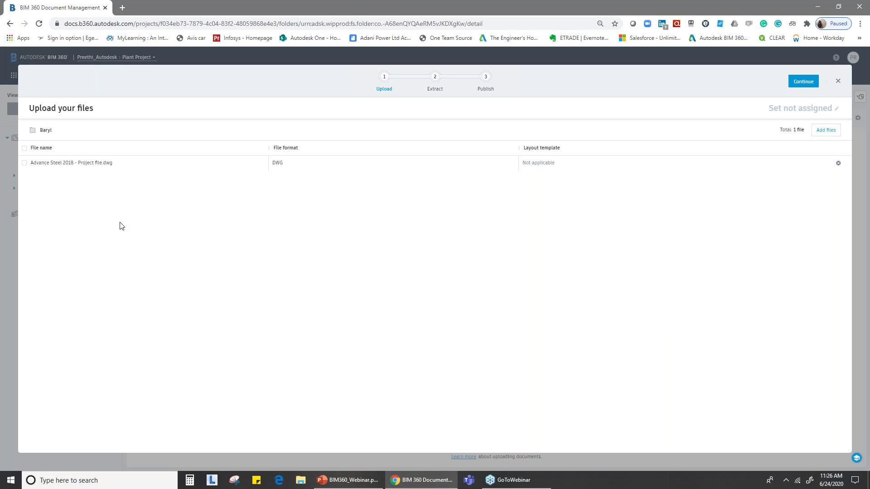
left_click(803, 81)
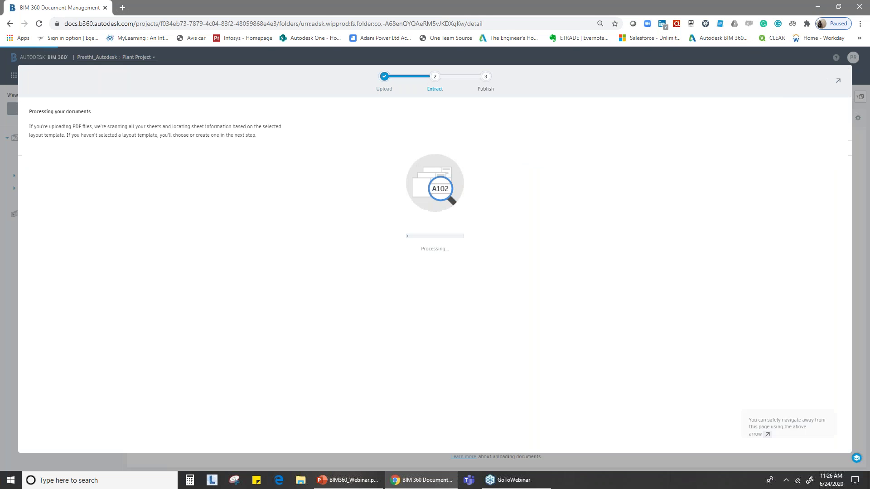
Open docs.b360.autodesk.com in a second browser tab while the DWG upload keeps processing in the first one
left_click(101, 23)
key("ctrl+c")
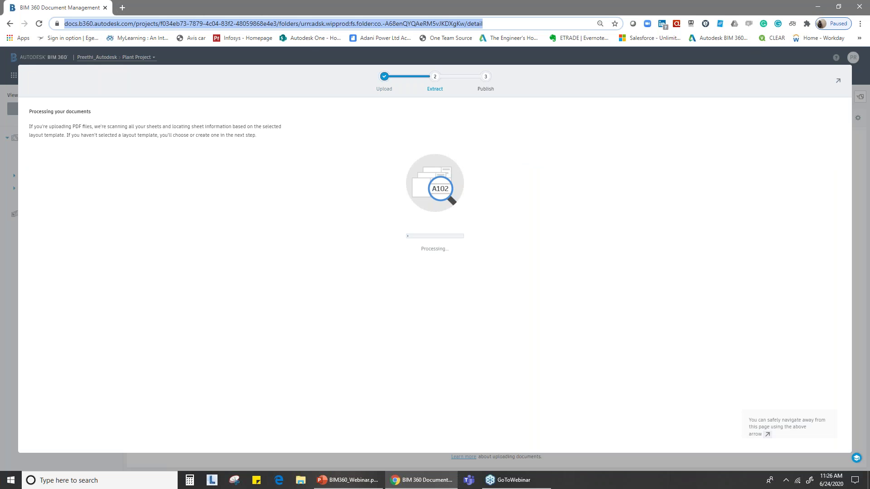
left_click(123, 9)
left_click(128, 23)
key("ctrl+v")
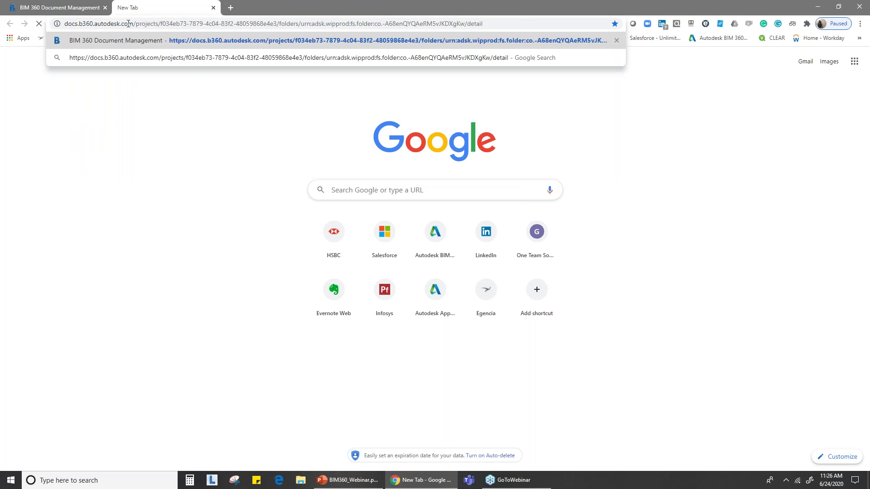
key("Return")
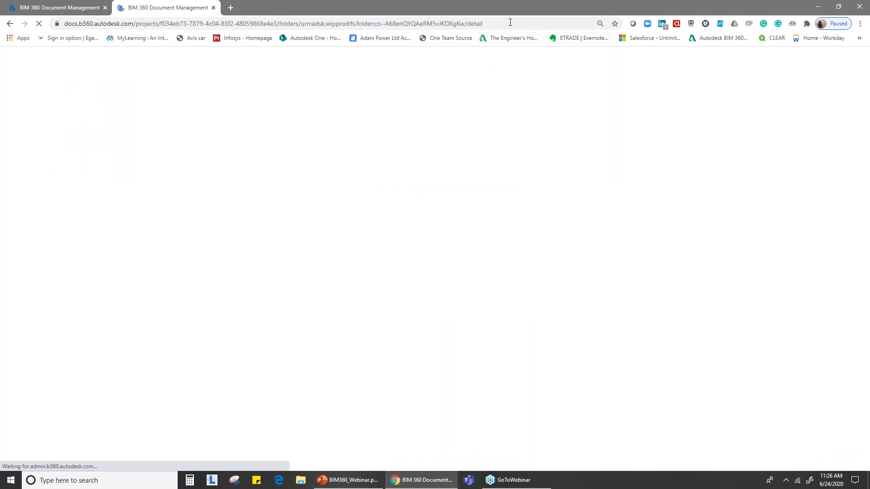
left_click_drag(495, 19, 134, 23)
key("BackSpace")
key("Return")
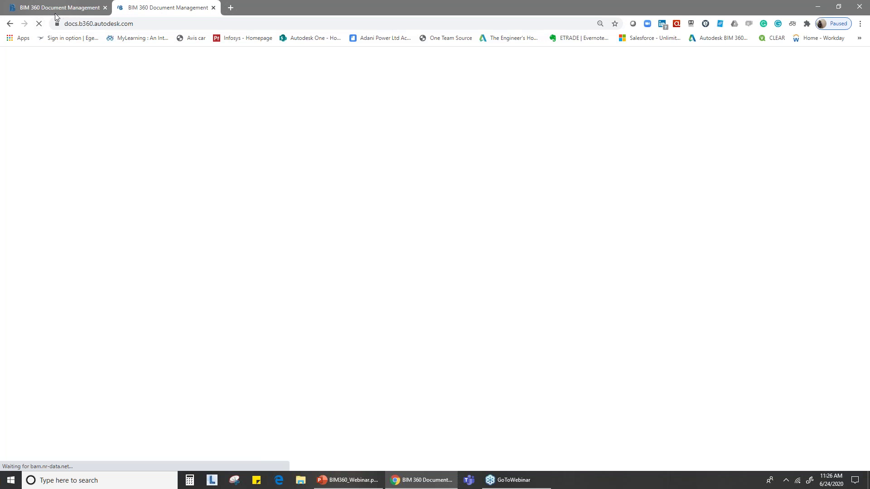
left_click(56, 8)
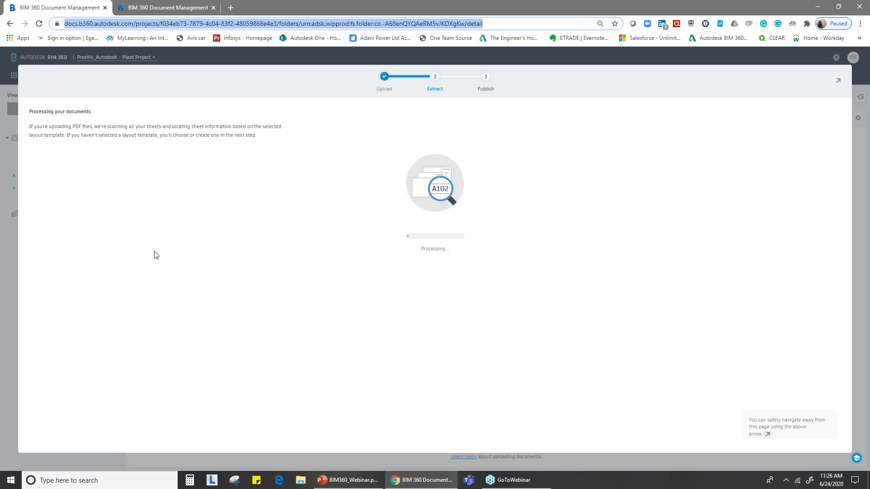
left_click(161, 6)
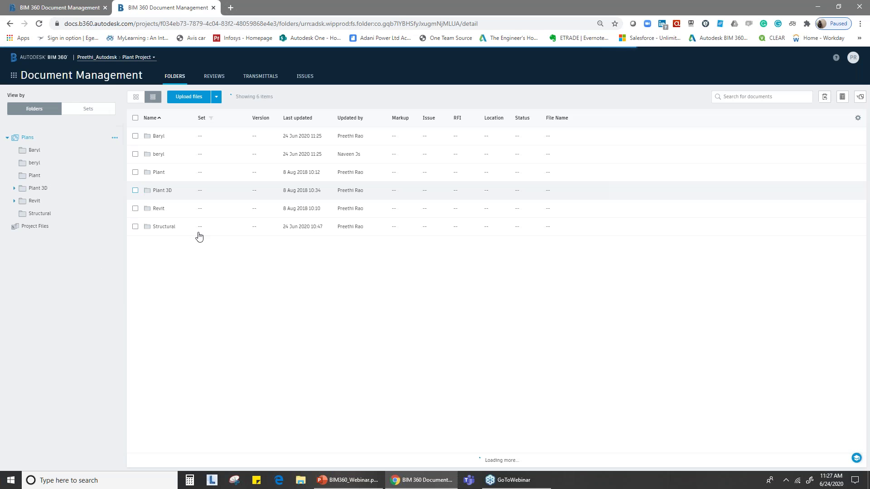
Add a subfolder named Excel to the Project Files folder
left_click(32, 231)
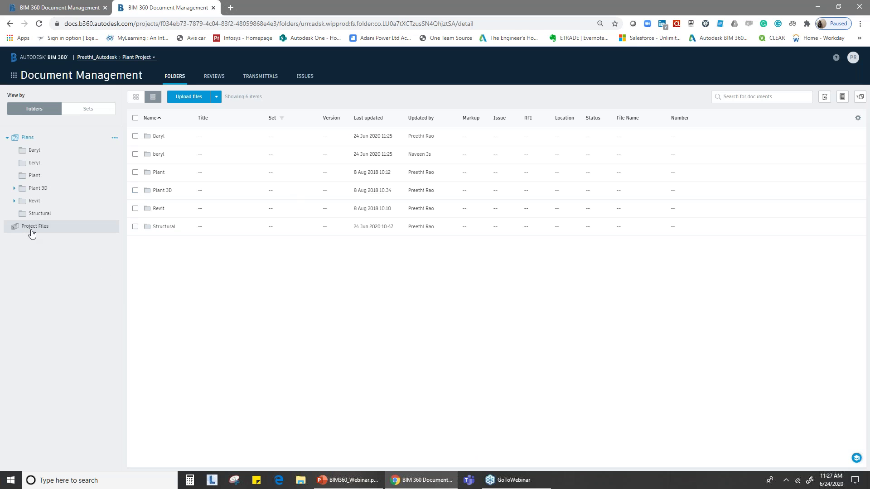
left_click(114, 227)
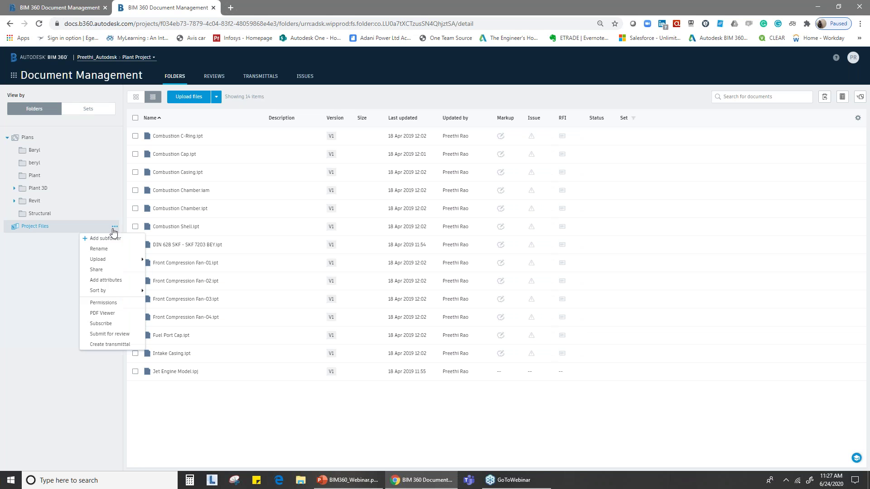
left_click(113, 239)
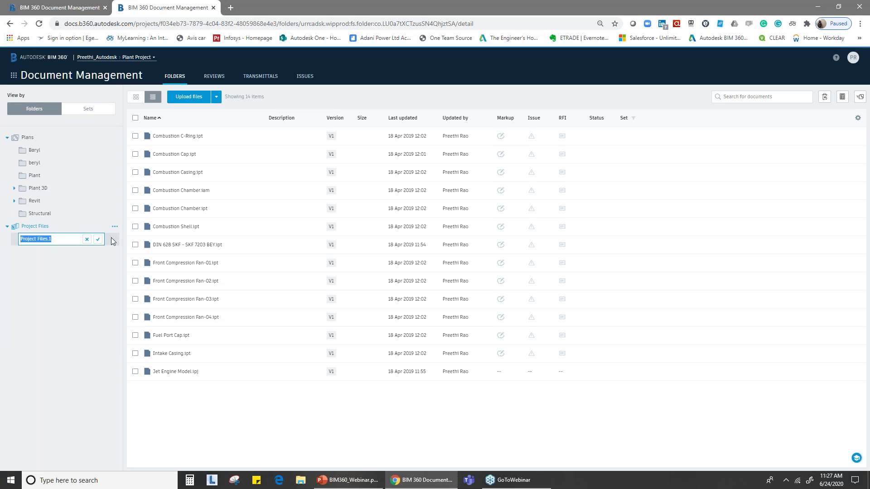
type("Excel")
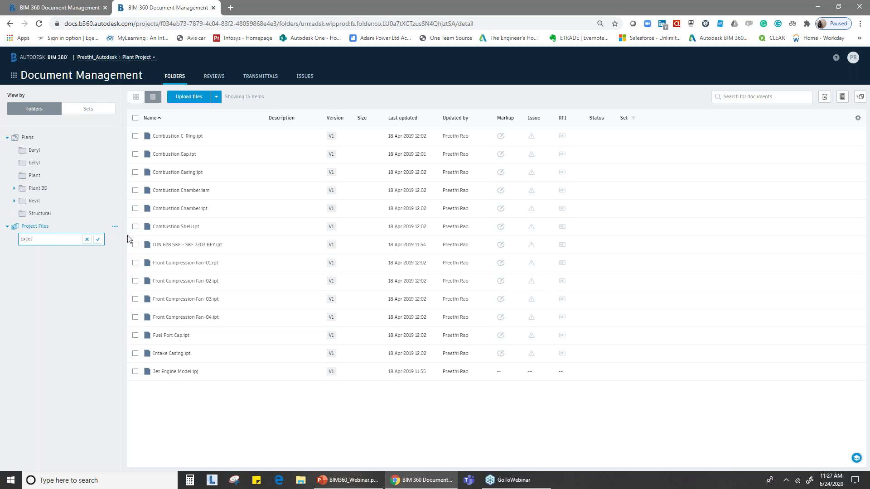
left_click(98, 239)
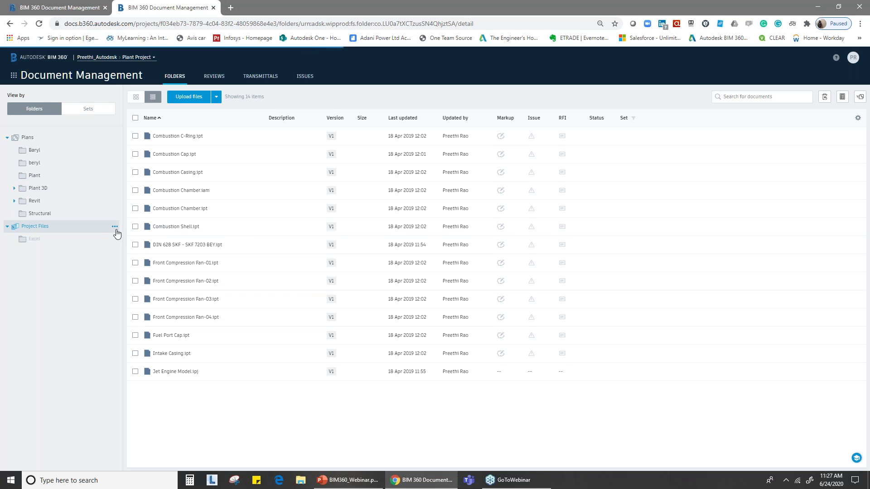
Add a subfolder named Word to the Project Files folder
left_click(115, 226)
left_click(102, 236)
type("Word")
left_click(97, 239)
Add a subfolder named Ppt to the Project Files folder
left_click(115, 226)
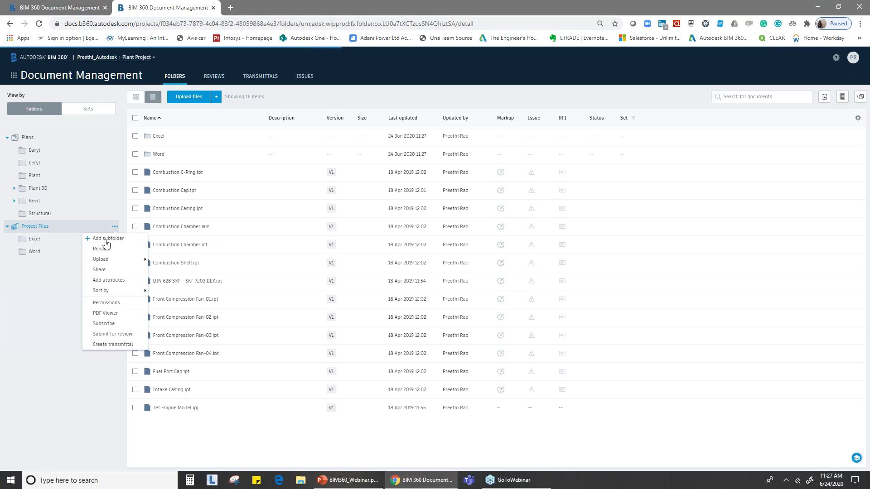
left_click(105, 239)
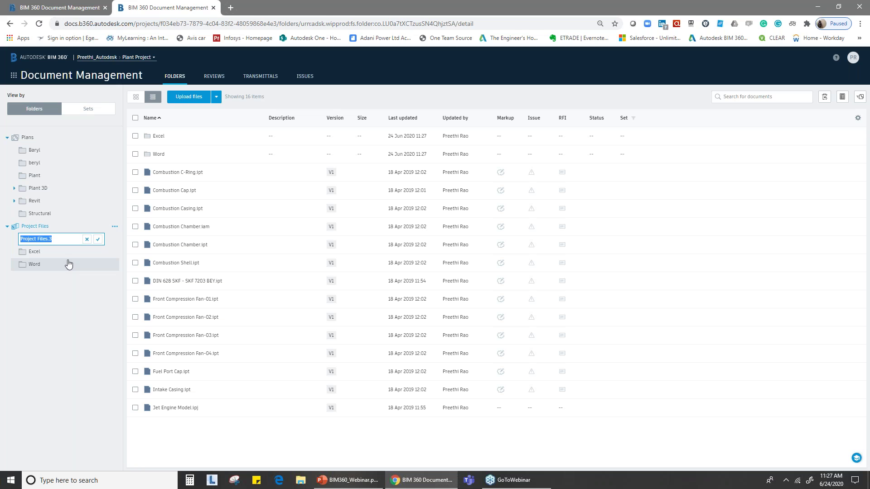
type("Pp")
left_click(98, 240)
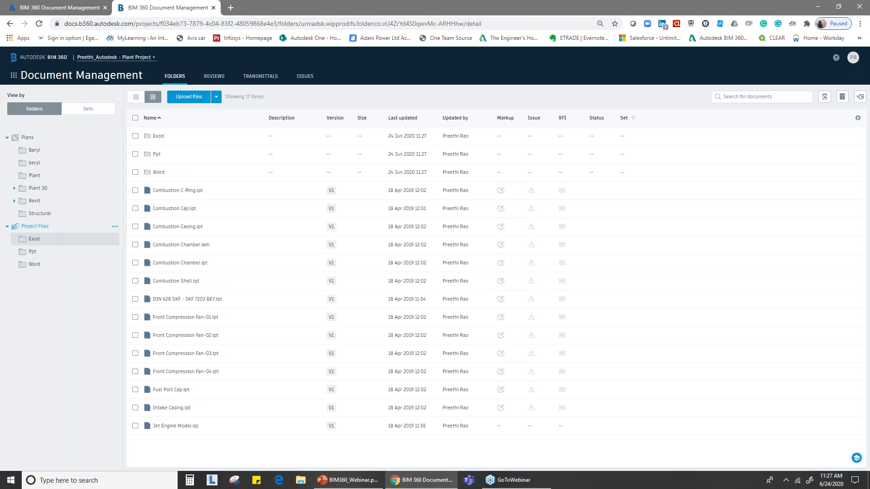
Upload 1234.PNG from the Desktop to the Word folder under Project Files
left_click(49, 239)
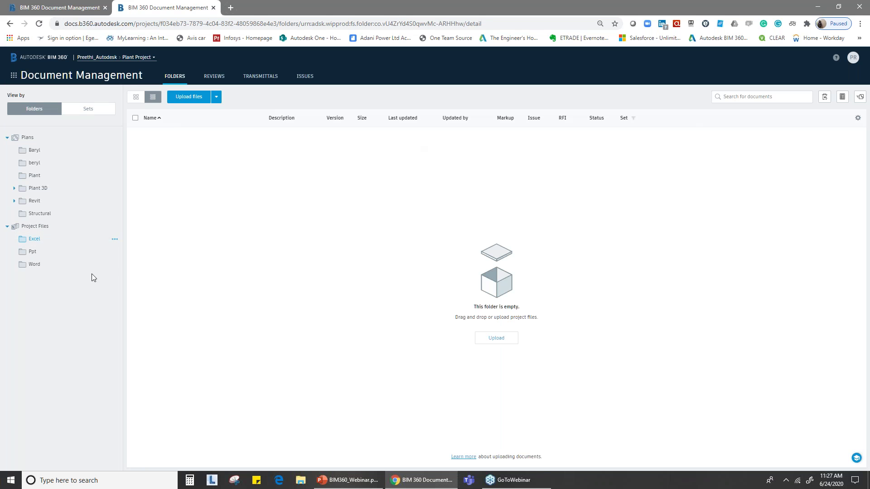
left_click(32, 265)
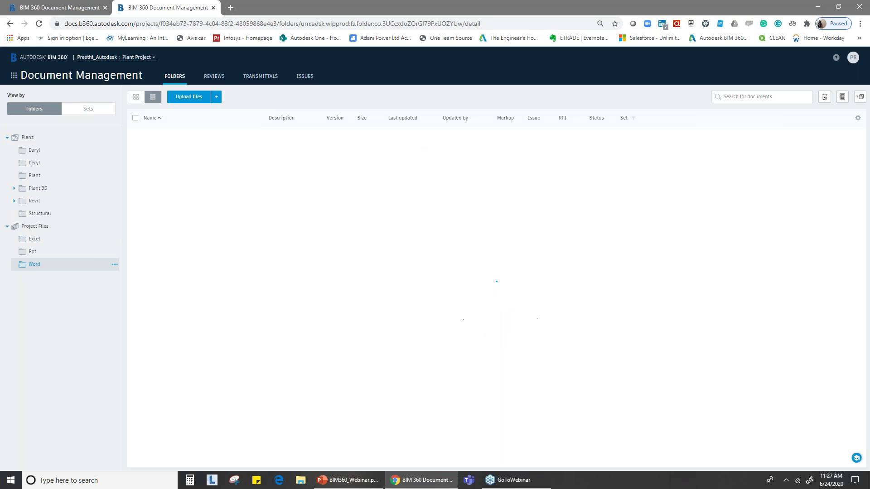
left_click(191, 106)
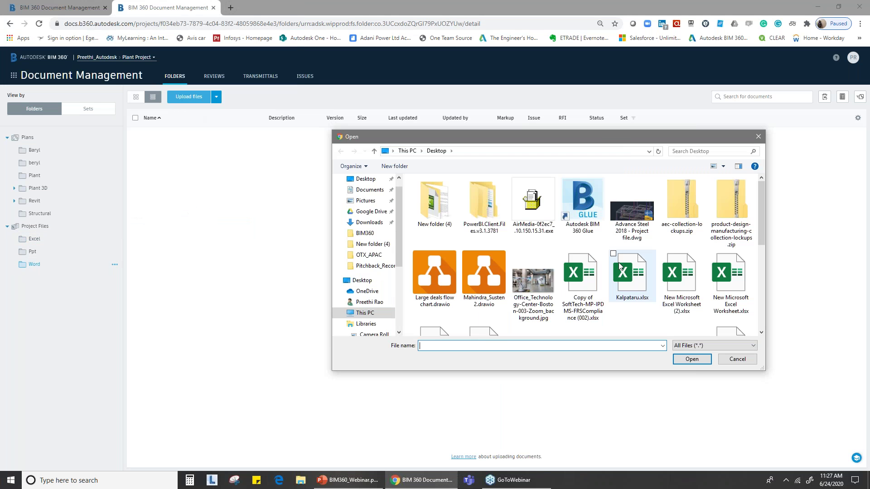
scroll(620, 265, "down", 5)
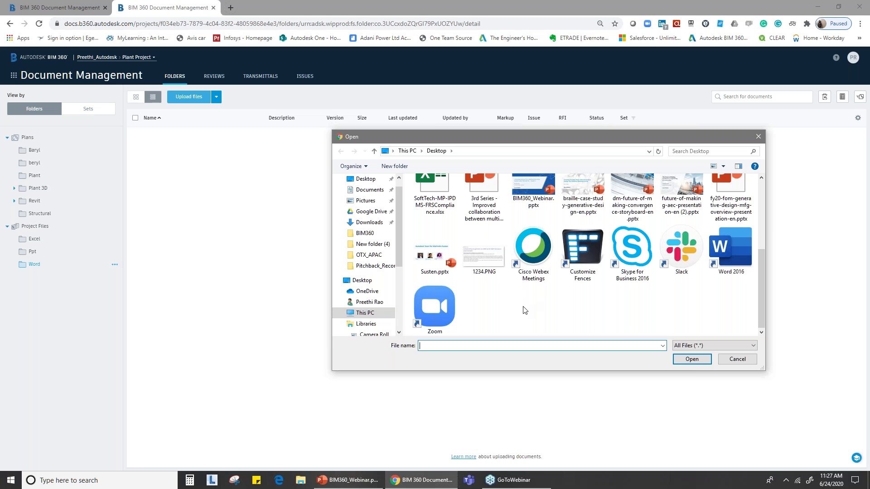
left_click(475, 264)
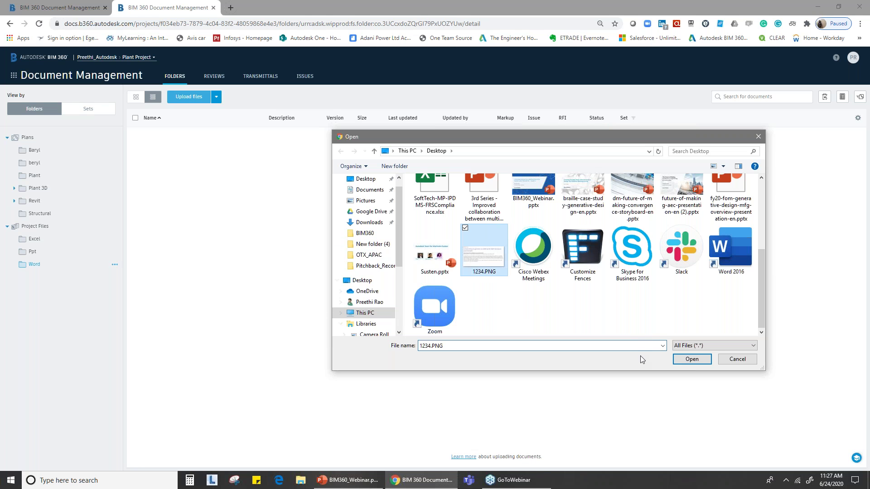
left_click(702, 359)
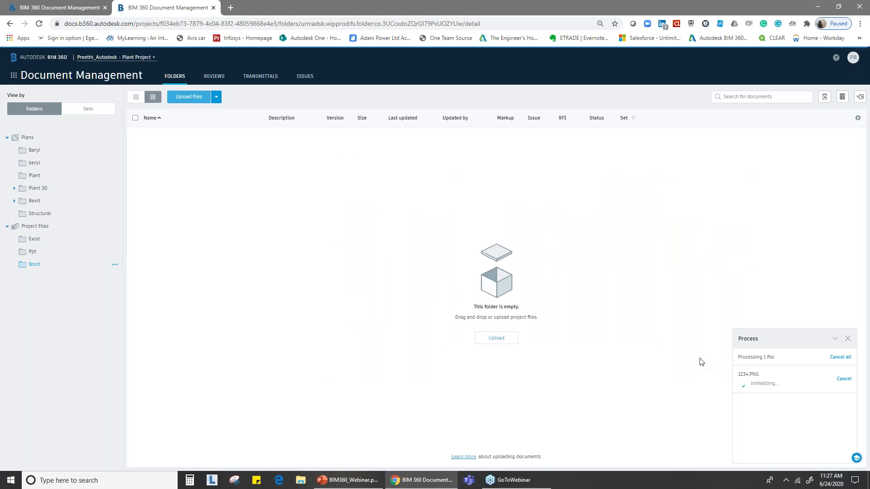
left_click(189, 96)
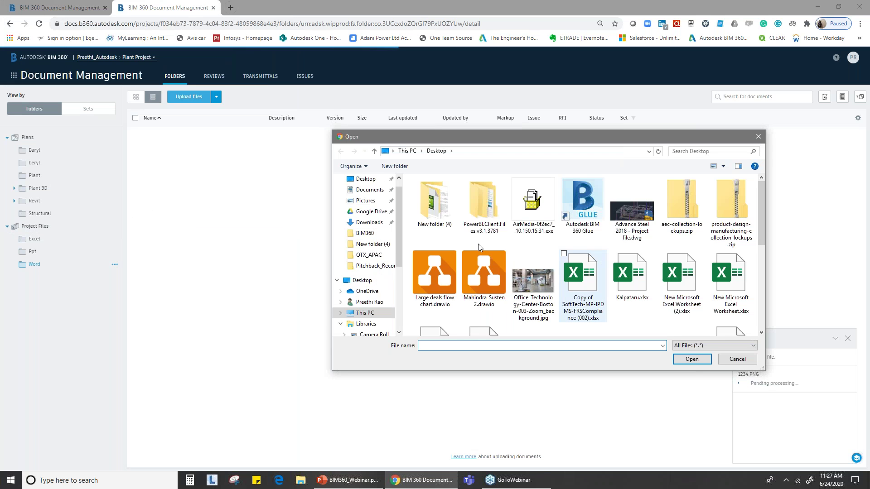
scroll(371, 313, "down", 4)
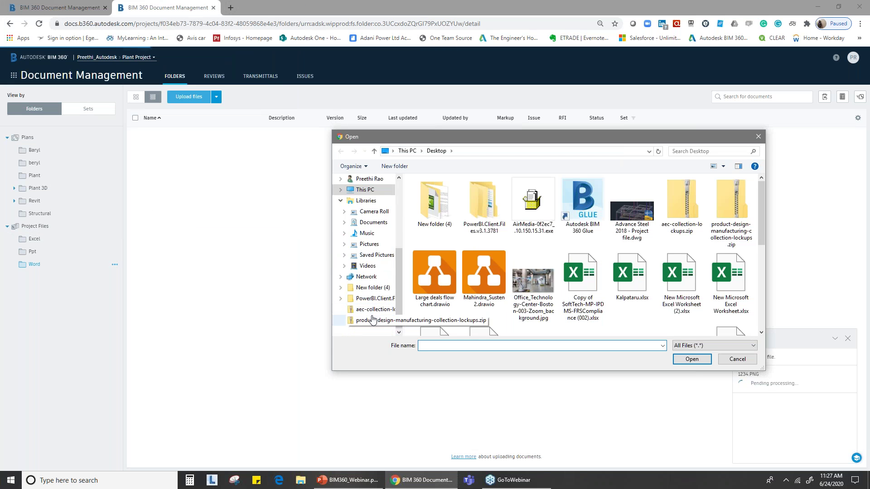
left_click(365, 189)
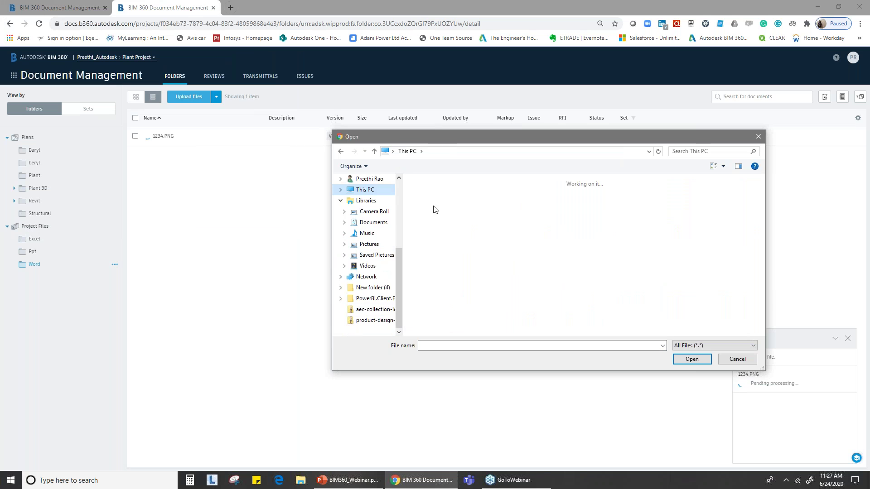
double_click(688, 309)
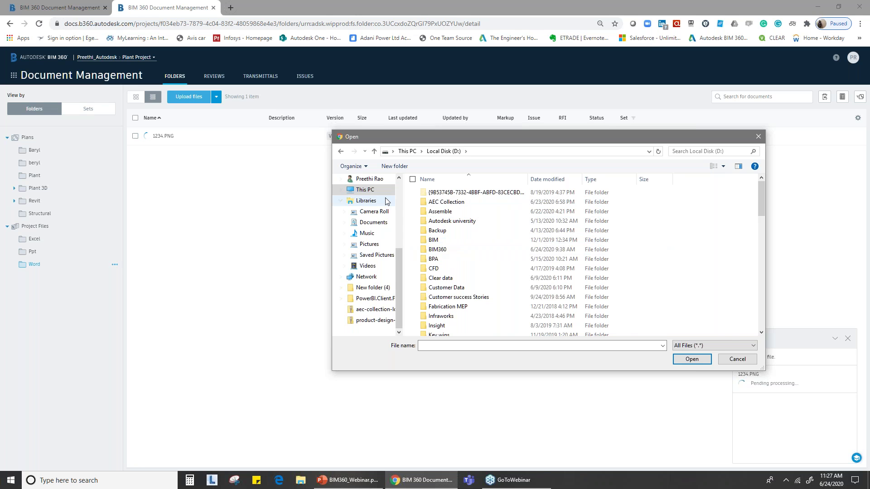
scroll(386, 201, "up", 2)
left_click(362, 182)
scroll(687, 232, "down", 10)
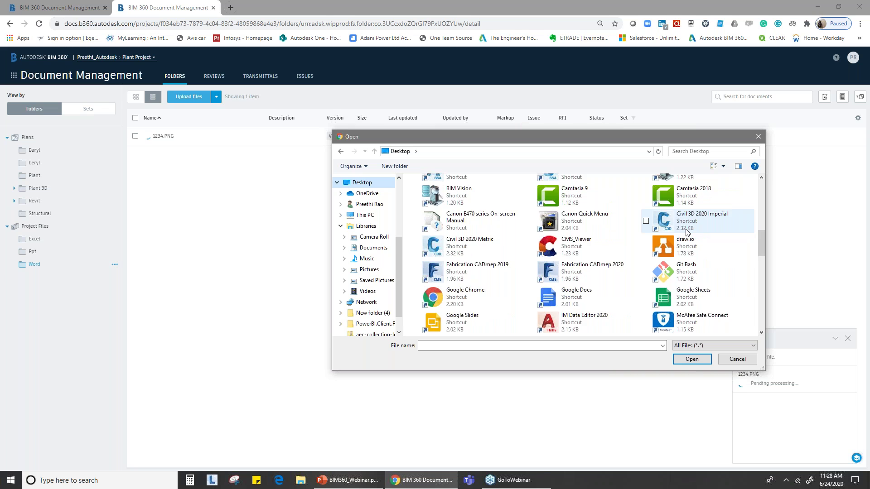
scroll(527, 276, "up", 5)
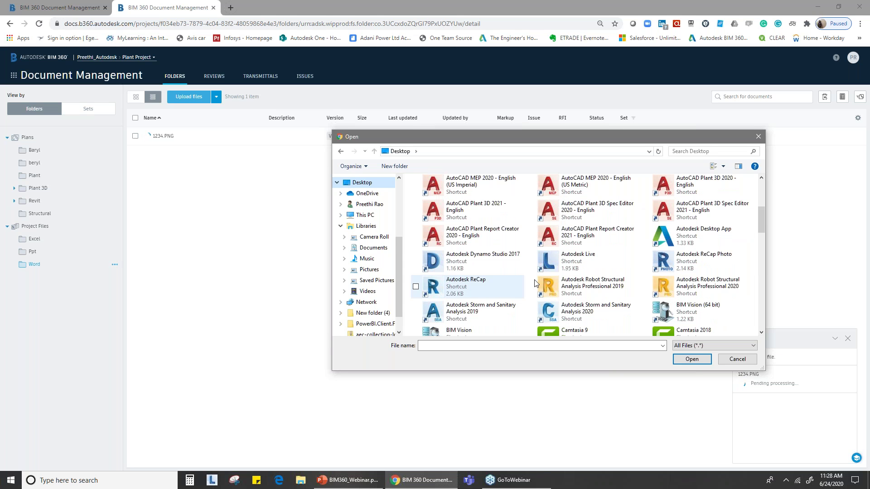
scroll(535, 283, "up", 5)
double_click(671, 186)
double_click(582, 311)
scroll(445, 281, "down", 3)
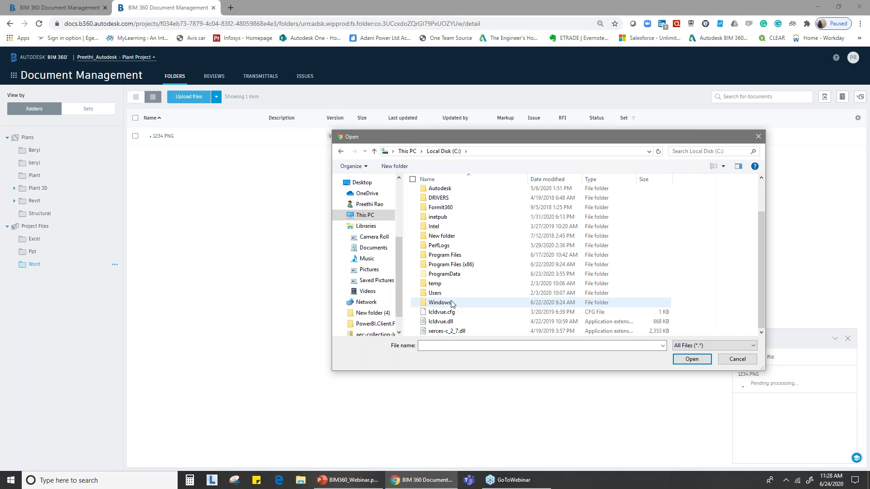
double_click(442, 236)
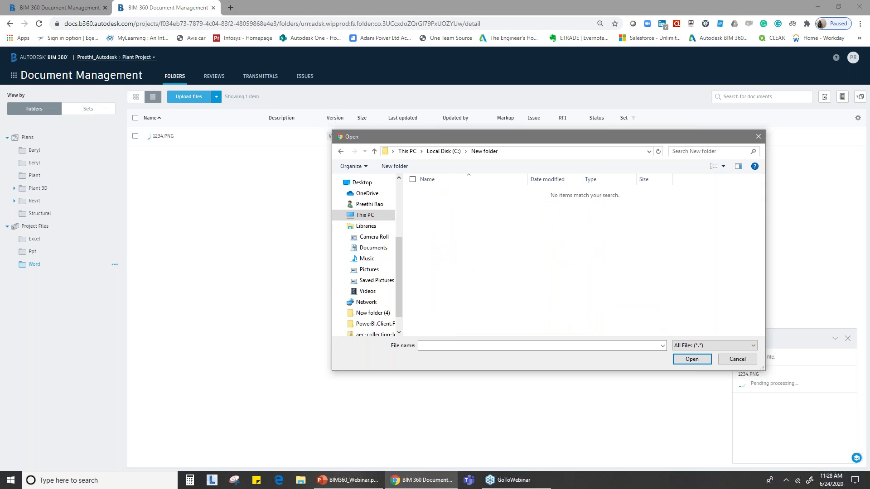
key("Escape")
Upload Bolt length calculation.docx from the desktop's New folder (4) to the Word folder under Project Files
key("super+d")
double_click(259, 60)
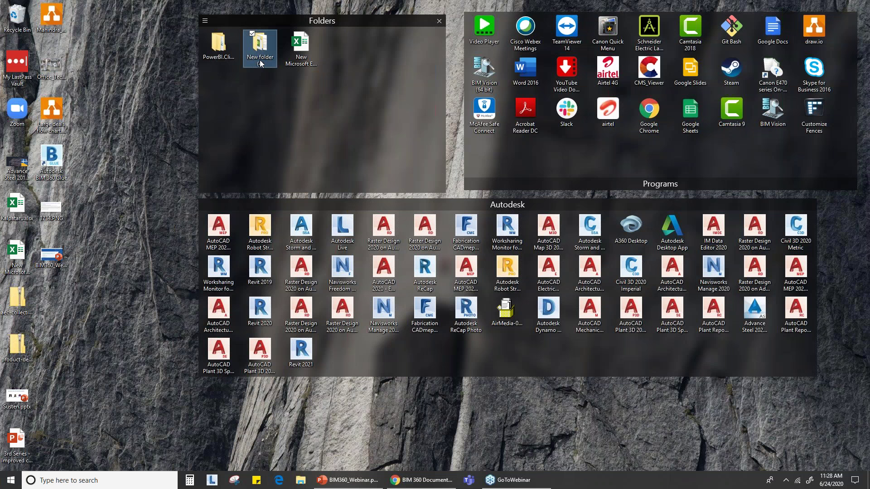
scroll(120, 393, "down", 7)
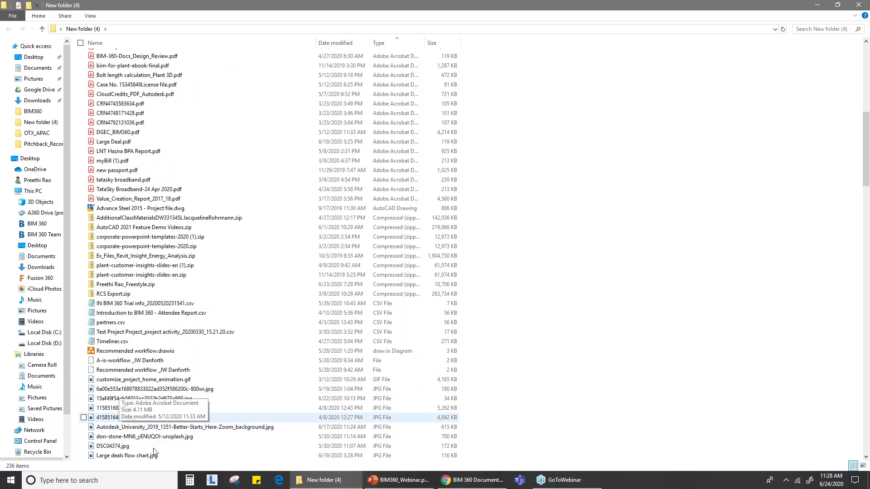
scroll(165, 339, "down", 15)
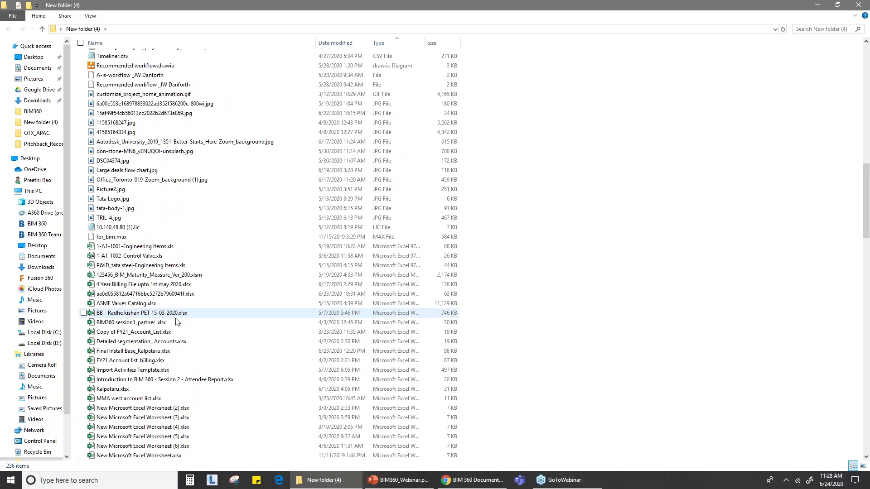
scroll(178, 364, "down", 12)
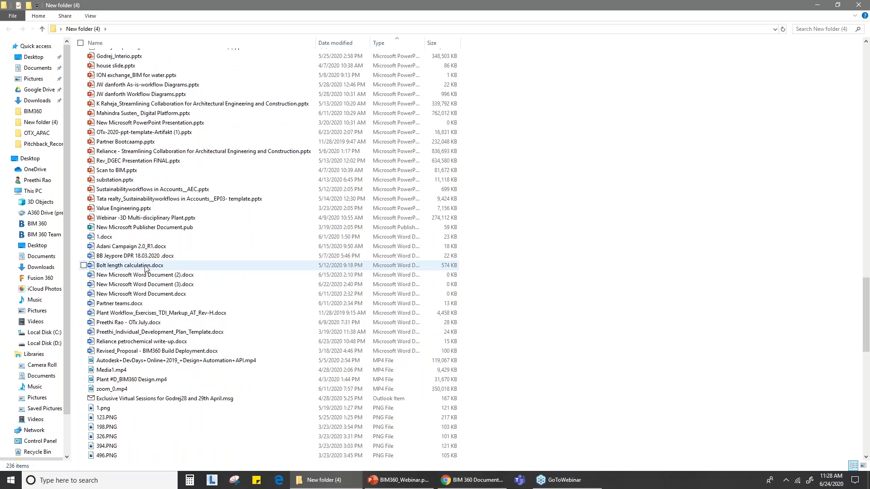
left_click_drag(145, 269, 472, 418)
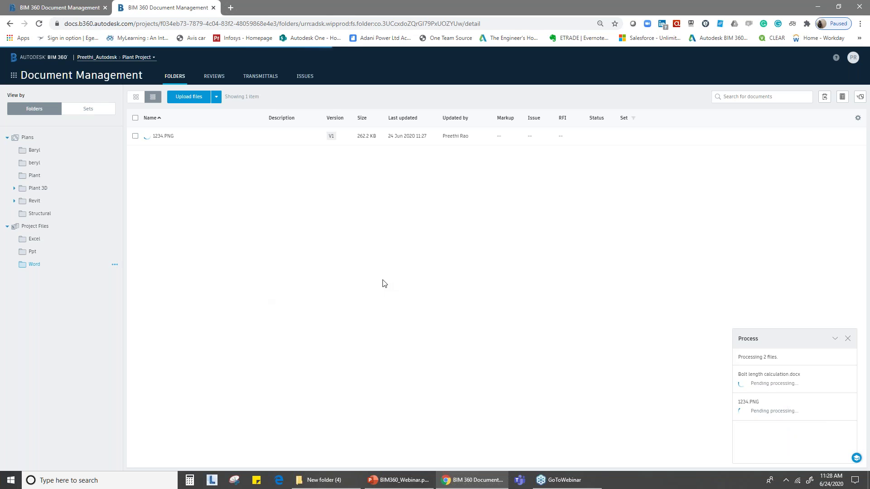
Check the processing progress of the Advance Steel DWG upload and return to the Word folder
left_click(82, 5)
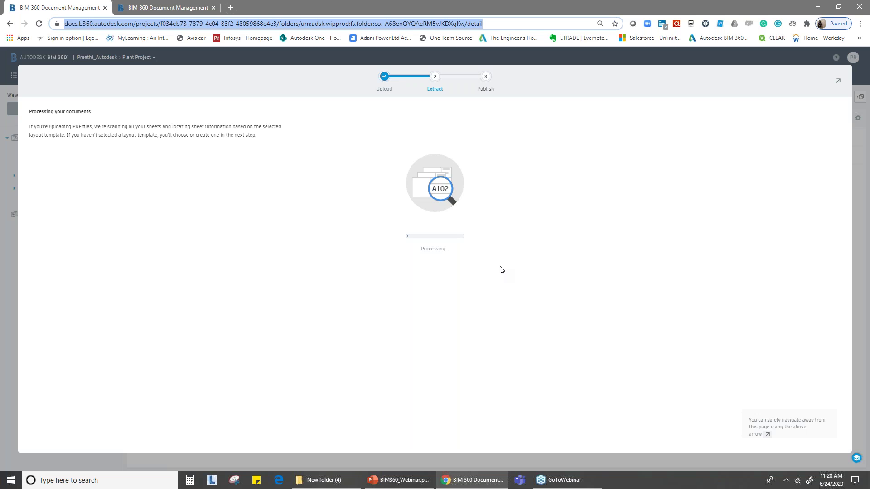
left_click(159, 11)
left_click(155, 23)
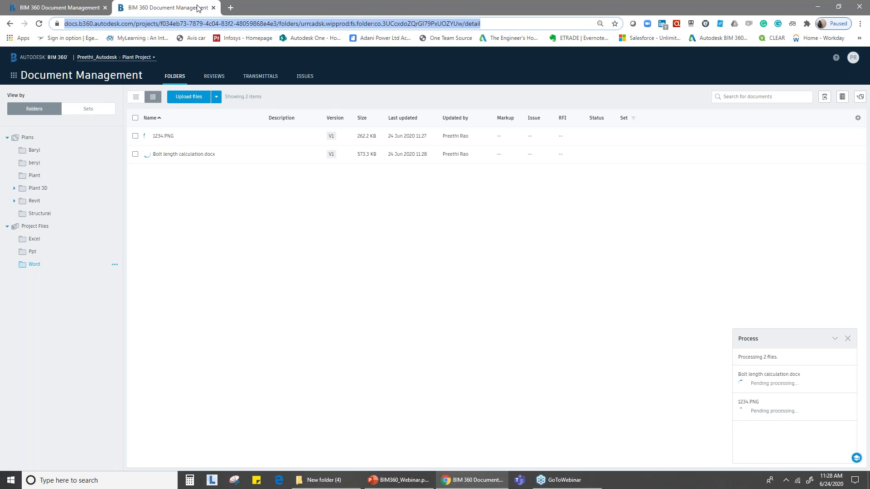
Open Plant Project's Document Management in a new browser tab and view the beryl and Baryl folders under Plans
left_click(231, 8)
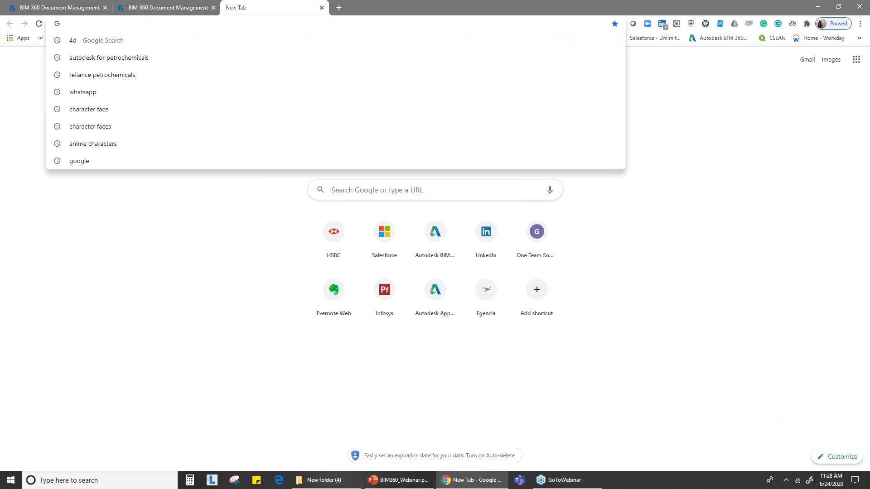
key("ctrl+v")
left_click_drag(585, 20, 159, 23)
key("BackSpace")
key("Return")
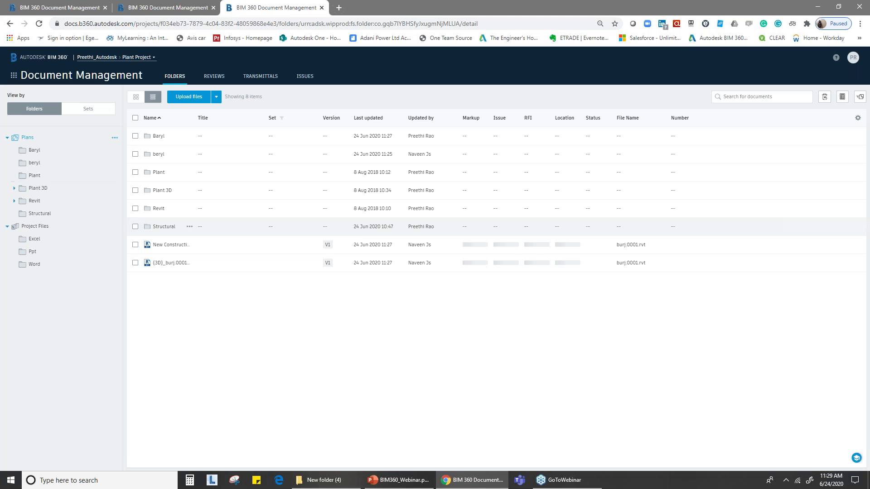
left_click(34, 163)
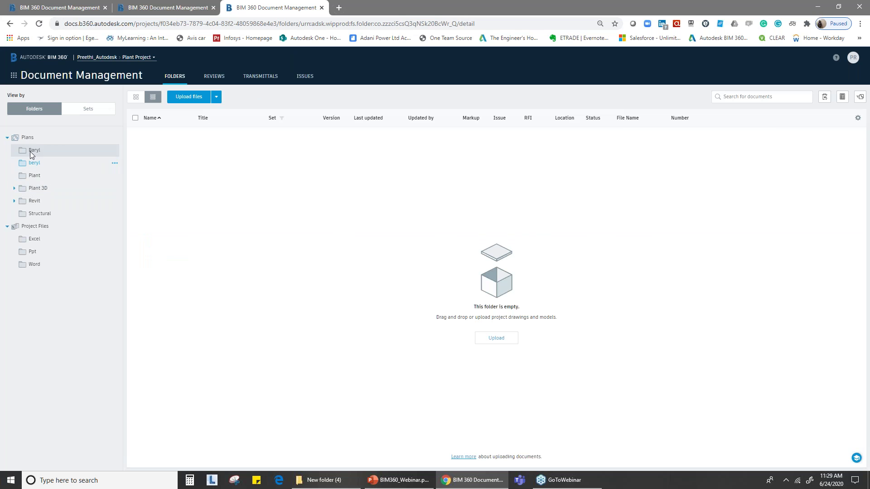
left_click(42, 150)
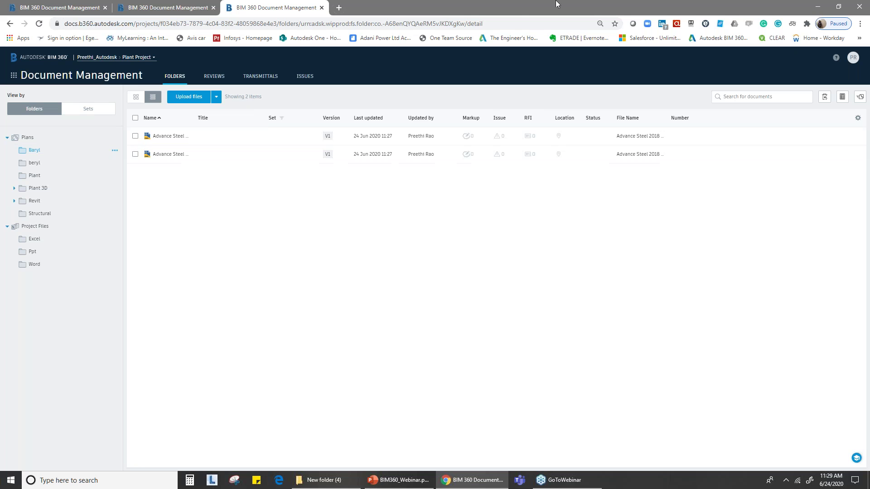
Sort the Area_1 folder under Plant 3D models by title and open the 1-PE-001 3D view
left_click(15, 189)
left_click(22, 201)
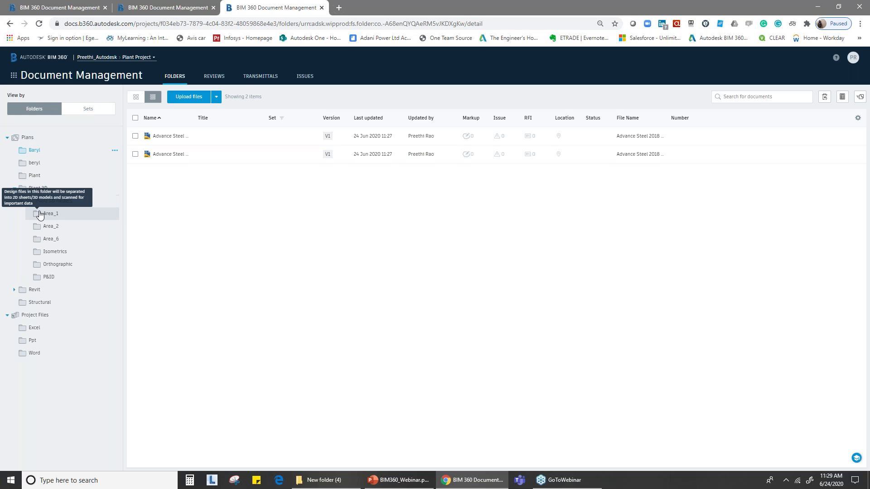
left_click(40, 213)
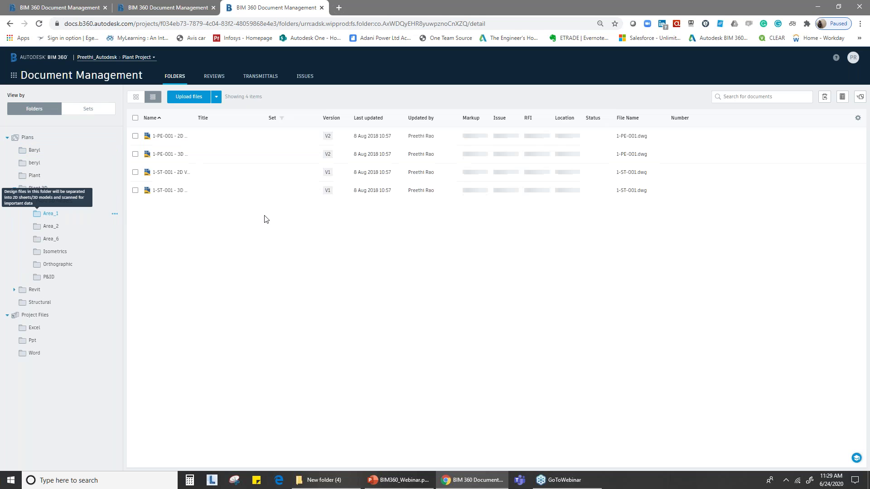
left_click(203, 118)
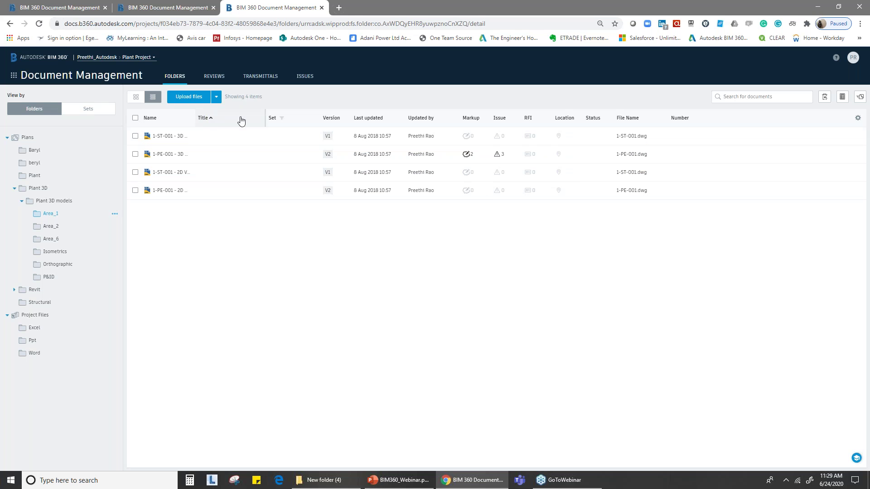
left_click(177, 154)
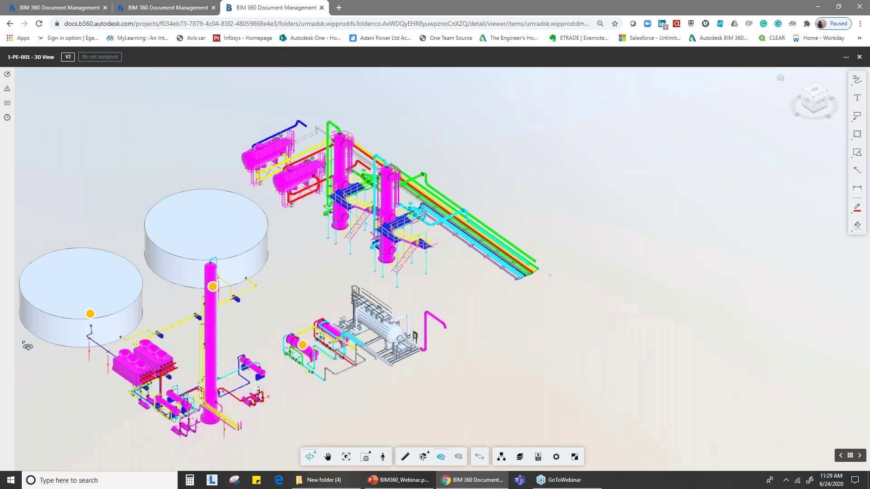
Select the cyan pipe running between the tall magenta column and the horizontal vessel with the pumps beside it
scroll(28, 347, "up", 3)
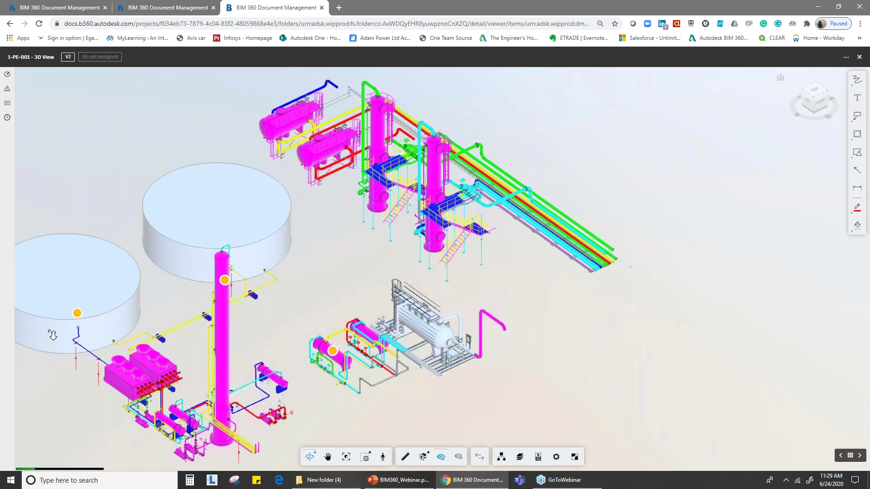
scroll(222, 299, "up", 5)
scroll(229, 297, "down", 5)
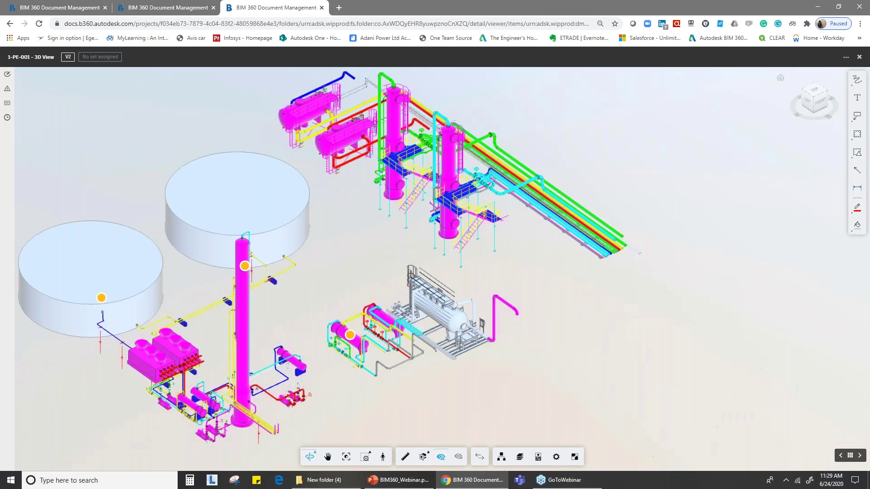
scroll(118, 424, "up", 5)
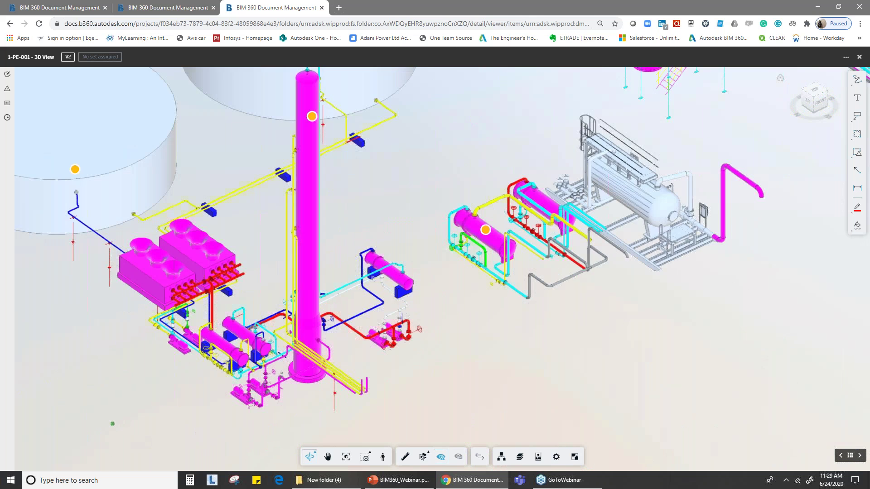
scroll(177, 363, "up", 5)
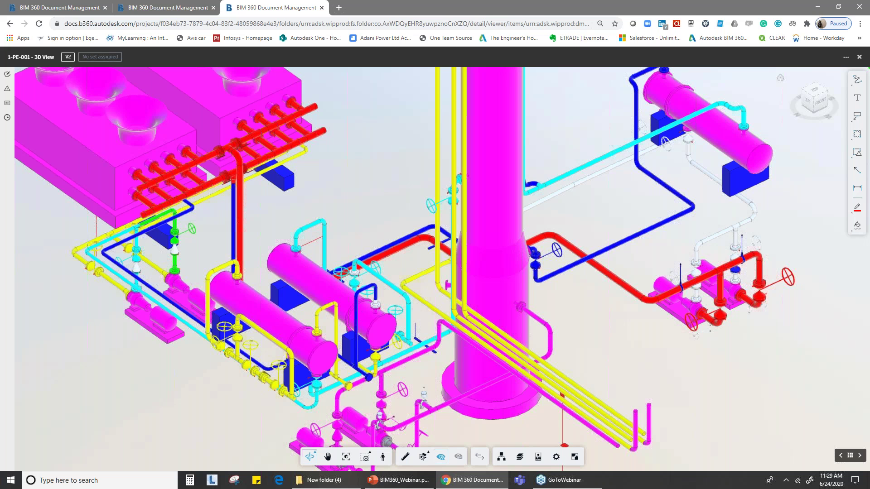
left_click(612, 161)
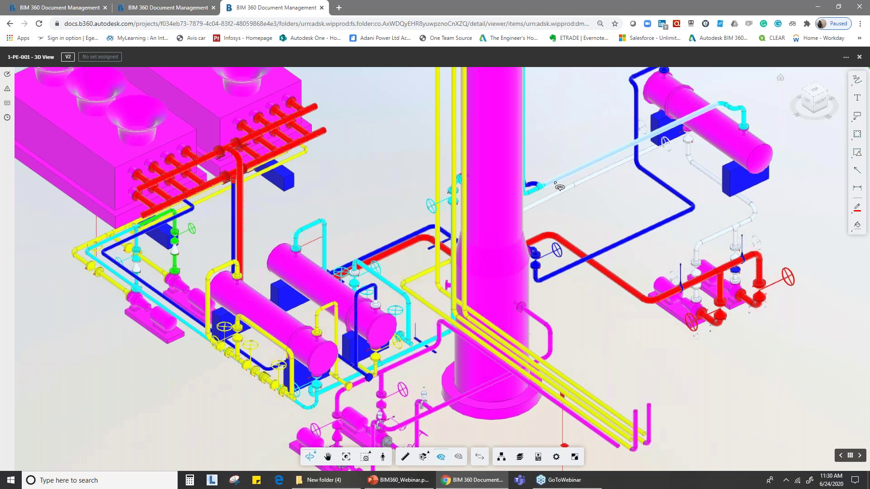
scroll(559, 186, "up", 1)
scroll(554, 181, "up", 5)
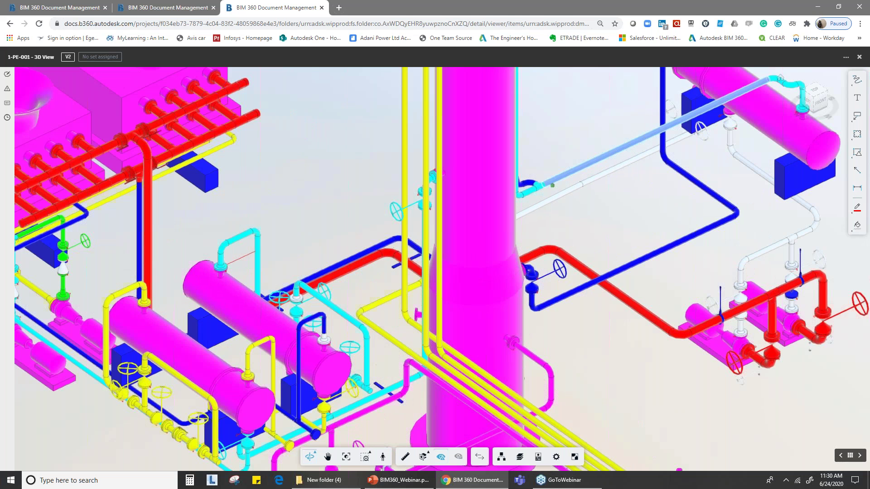
left_click(606, 155)
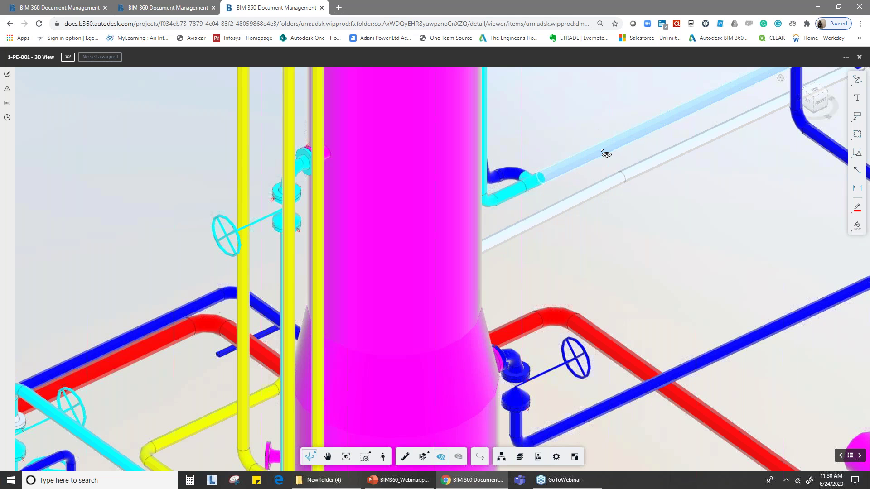
left_click(725, 192)
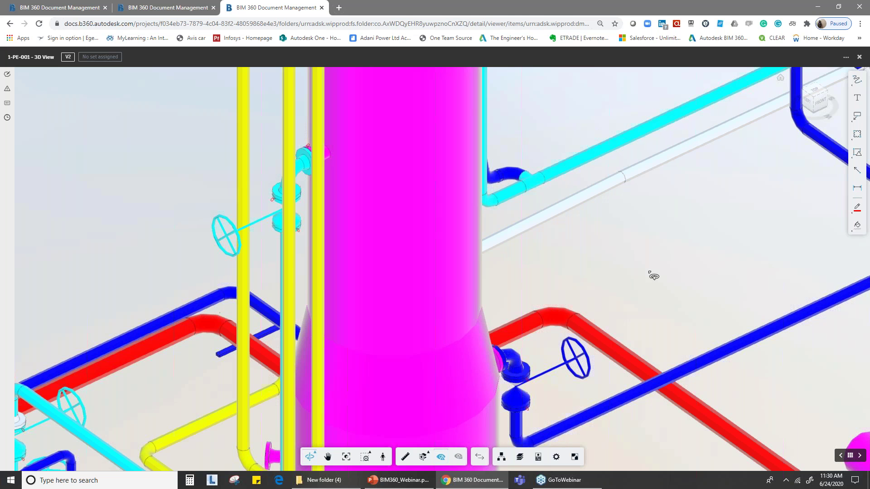
left_click(601, 158)
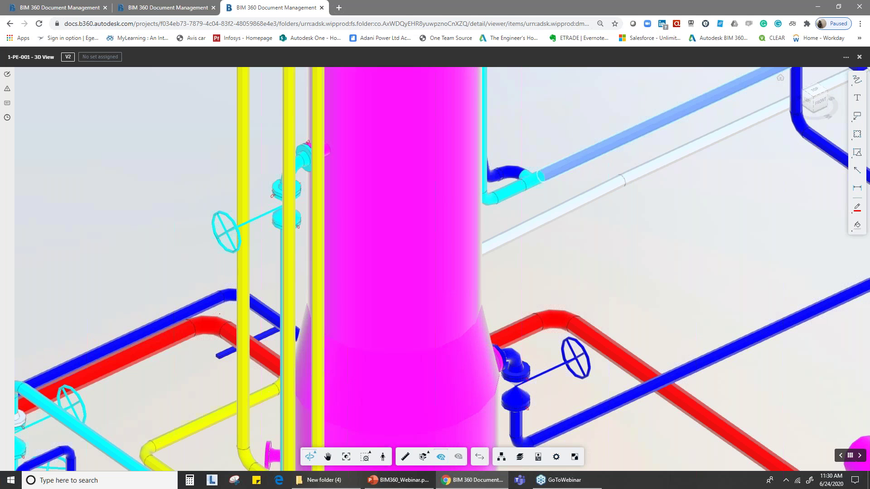
Review the selected pipe's properties from General through Port2, repositioning and widening the properties window, and close it
left_click(538, 457)
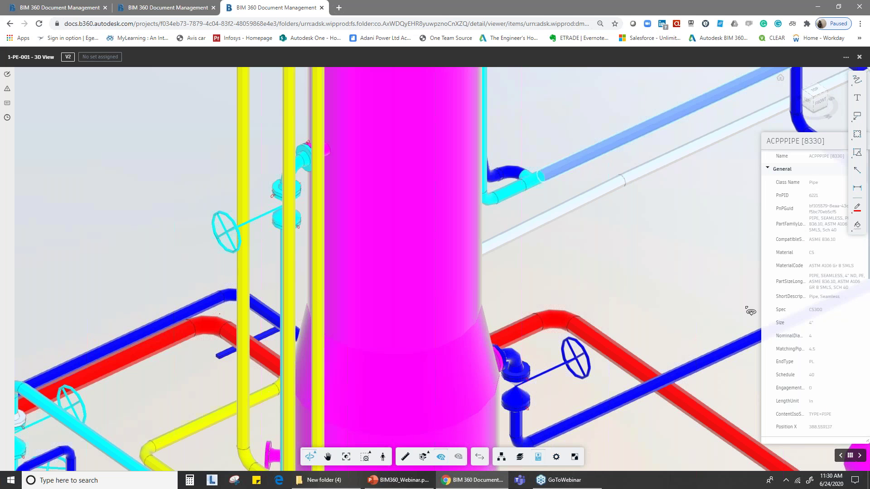
scroll(813, 365, "down", 6)
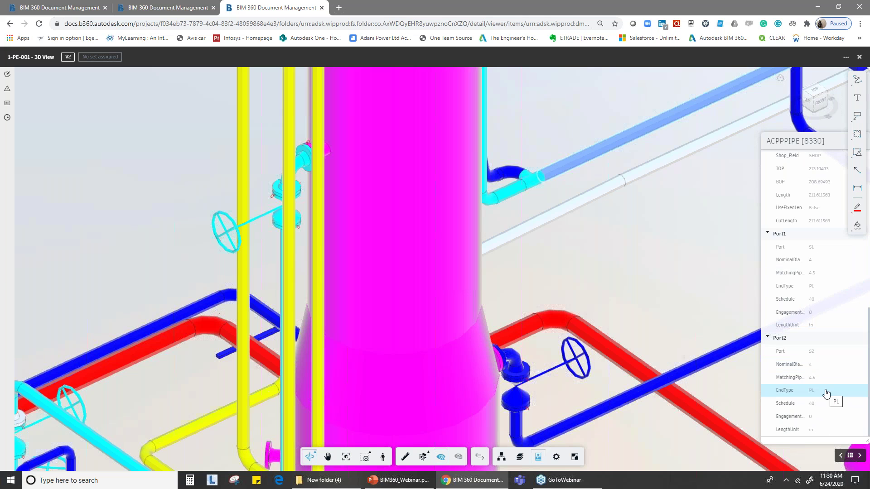
scroll(825, 390, "up", 4)
left_click_drag(805, 141, 624, 124)
scroll(626, 241, "up", 3)
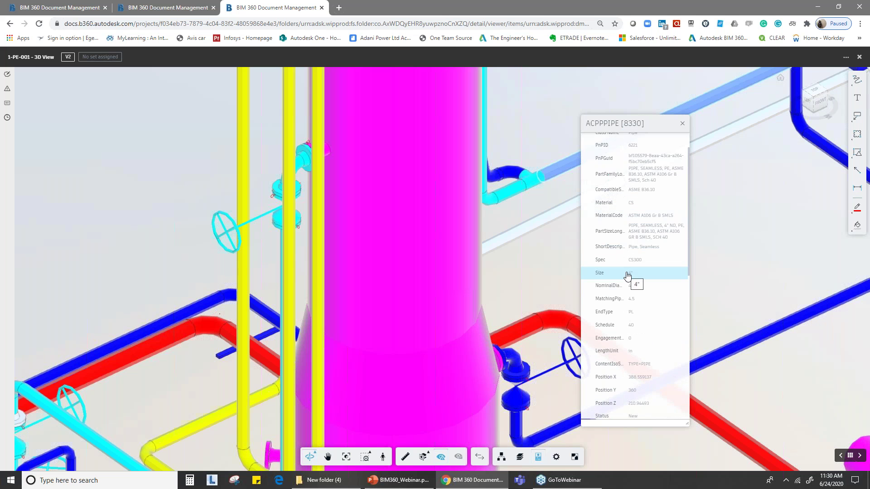
left_click_drag(689, 428, 838, 436)
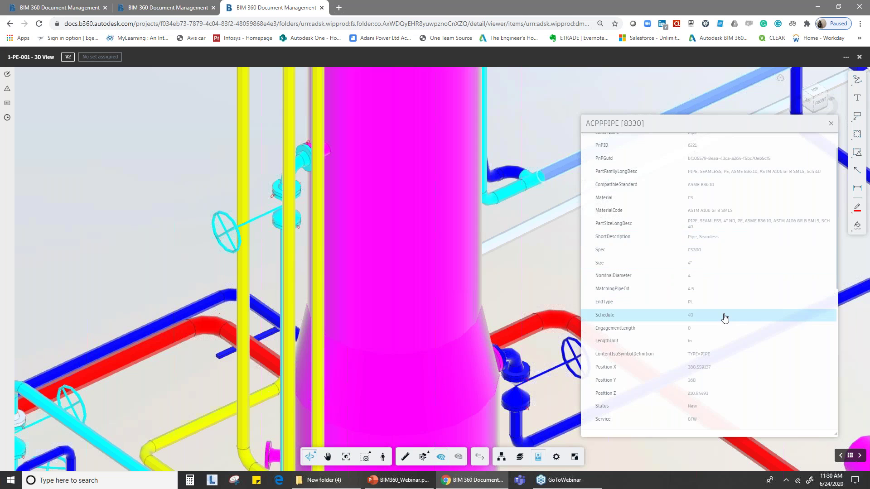
scroll(715, 356, "down", 2)
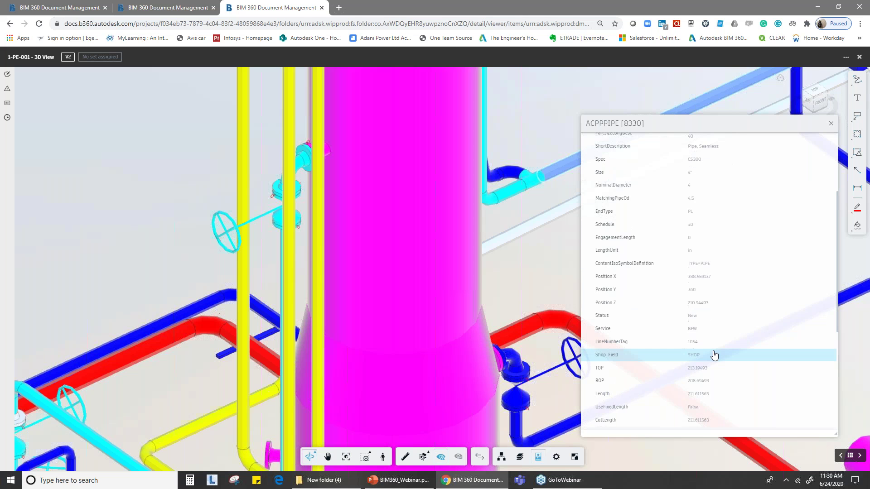
scroll(714, 355, "down", 5)
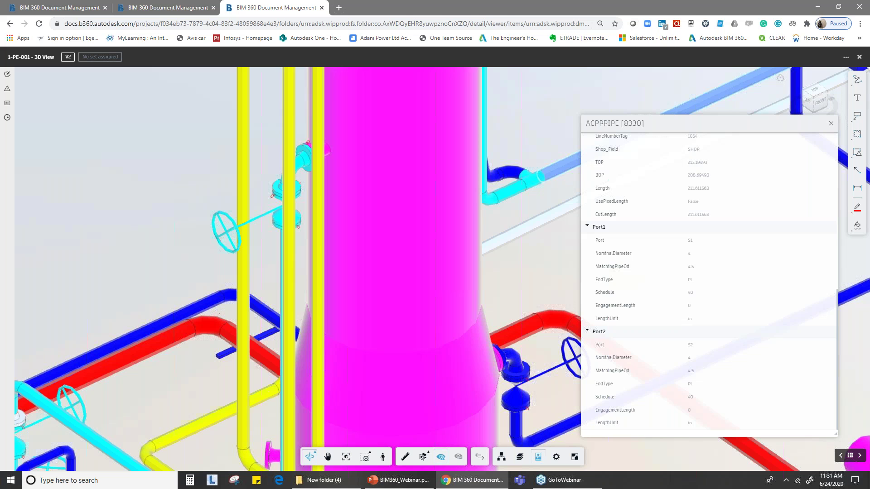
left_click(832, 124)
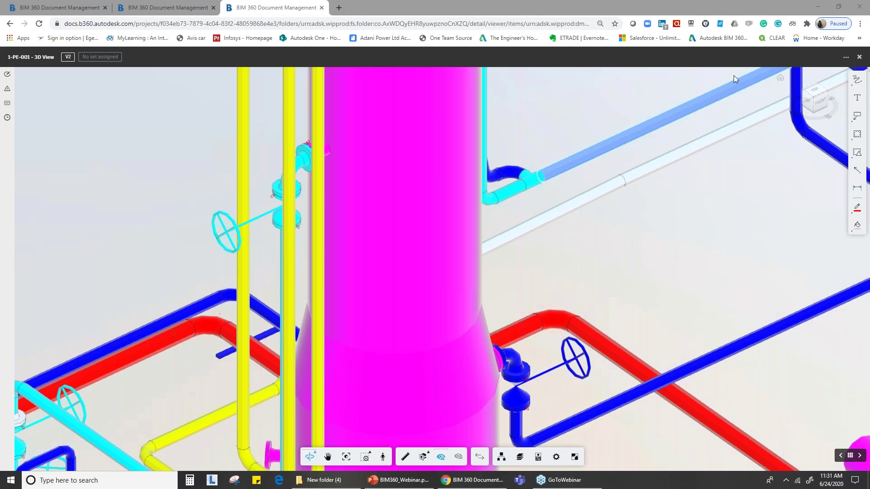
Select the tall magenta column in the 3D model in place of the pipe
left_click_drag(668, 288, 670, 289)
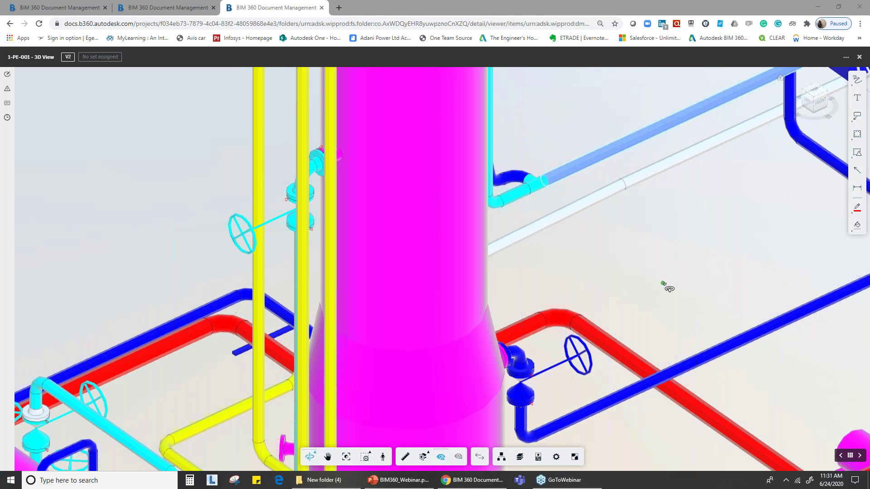
scroll(669, 288, "down", 10)
scroll(668, 288, "up", 3)
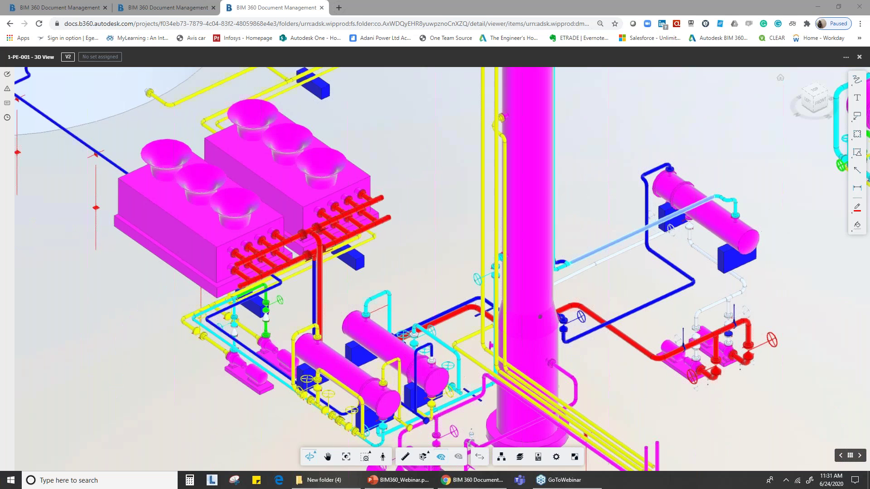
scroll(551, 185, "down", 2)
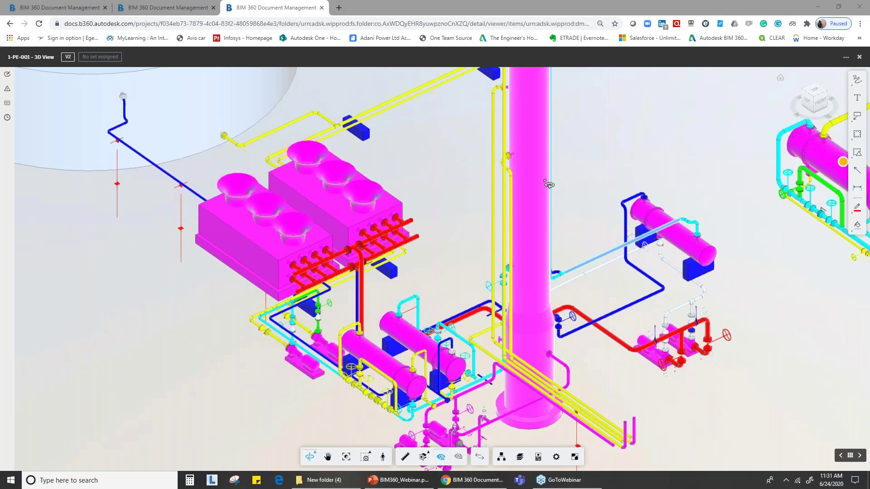
left_click(550, 185)
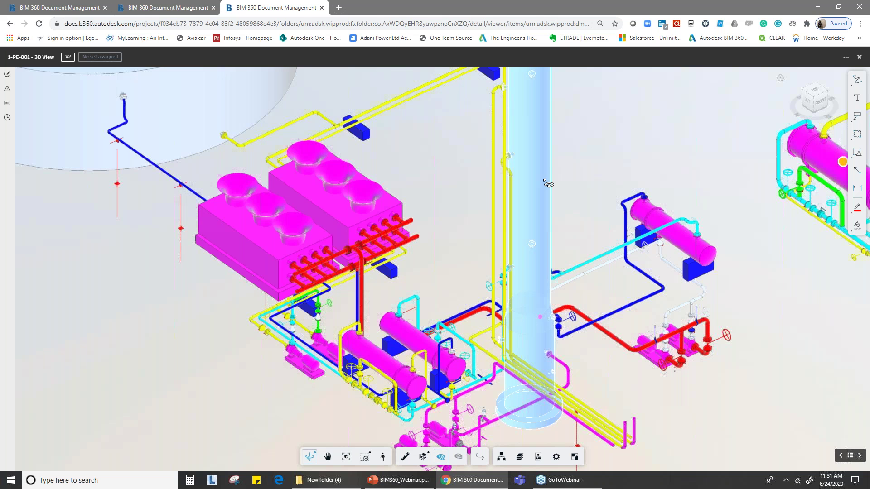
left_click(549, 185)
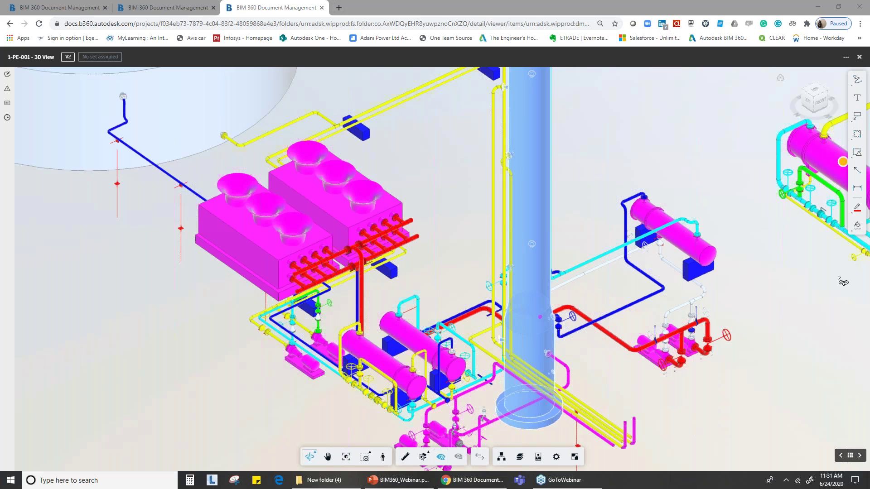
Display the model's layer list in a taller window and show the model browser of its components
left_click(522, 458)
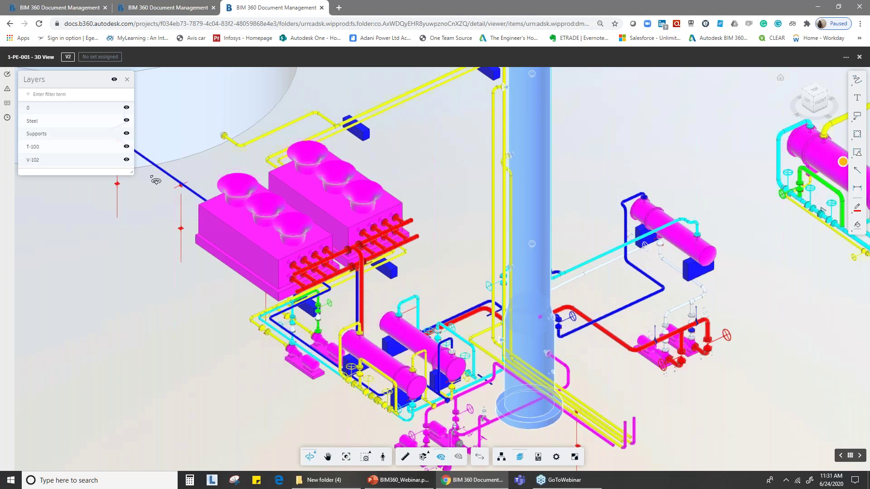
left_click_drag(131, 172, 132, 321)
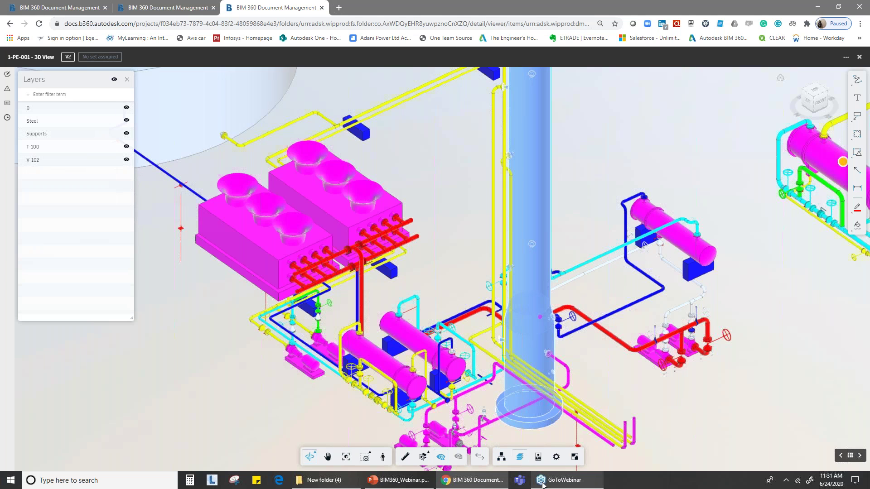
left_click(507, 459)
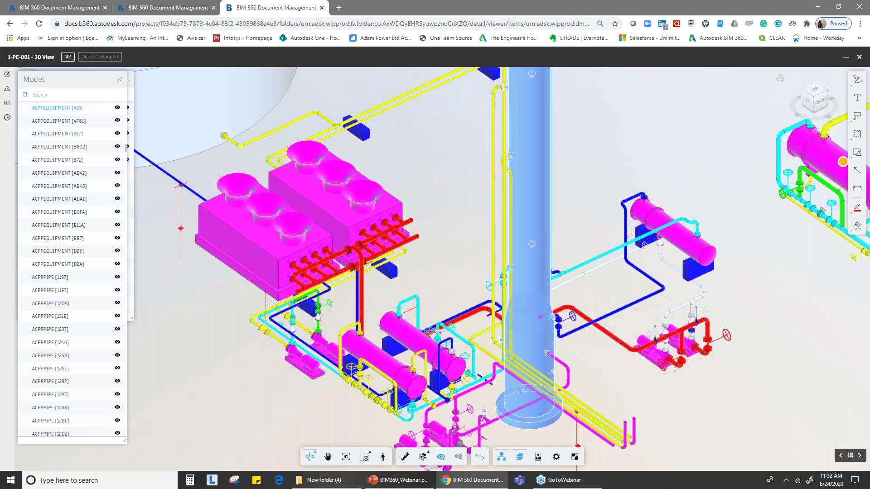
Review the selected column's properties, including the Nozzle2 details, and close the properties window
left_click(543, 463)
scroll(647, 346, "down", 5)
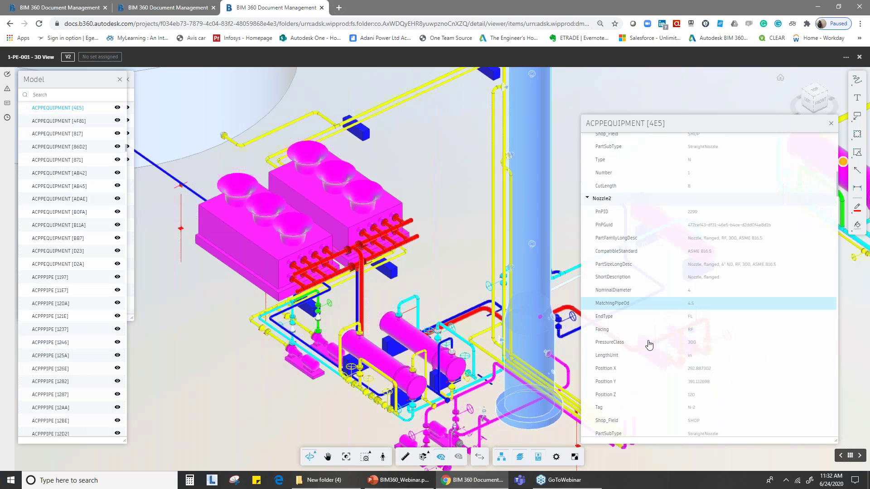
scroll(649, 345, "down", 1)
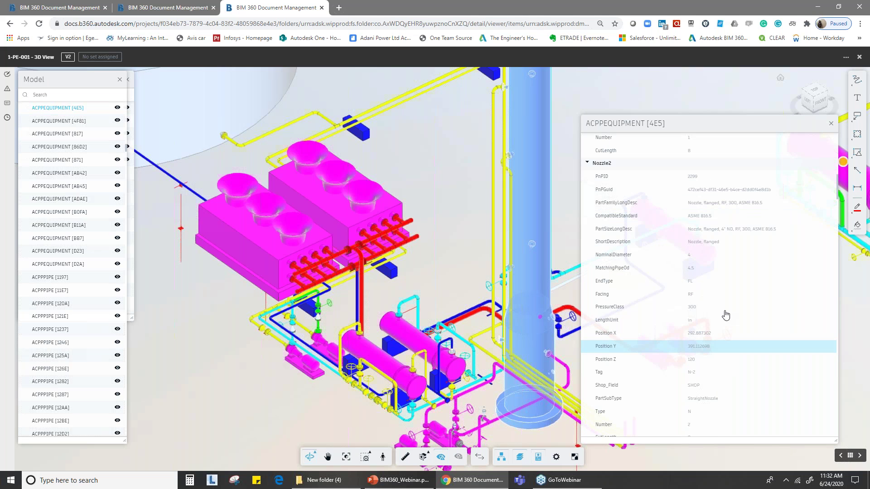
left_click(831, 125)
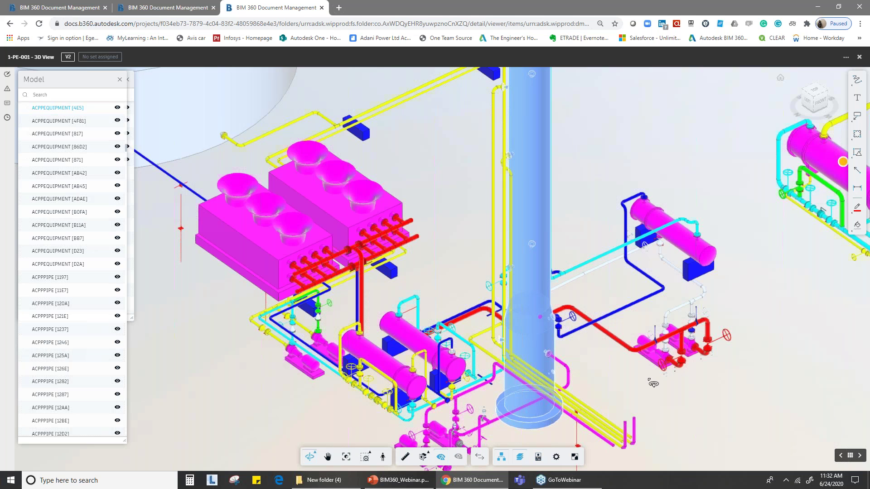
Clear the column selection and compare version V2 of 1-PE-001 - 3D View with V1 from its version history
left_click(614, 181)
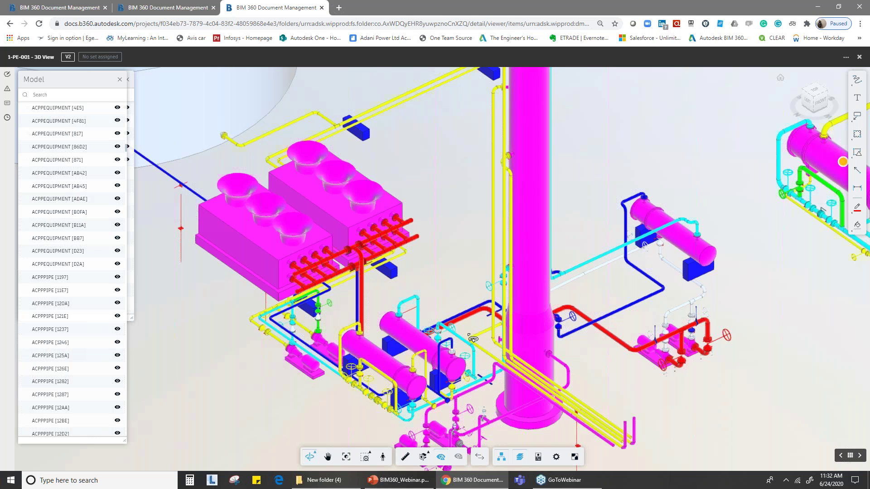
mouse_move(494, 332)
left_mouse_down()
mouse_move(482, 334)
mouse_move(494, 332)
left_mouse_up()
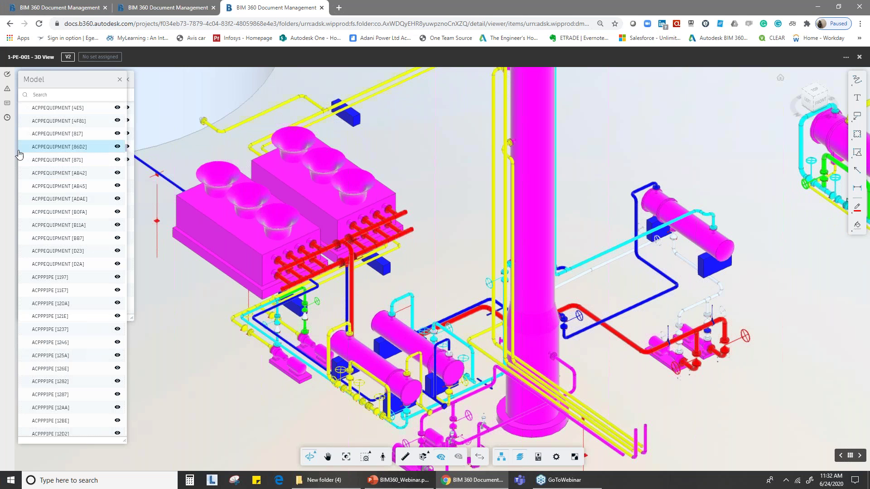
left_click(5, 120)
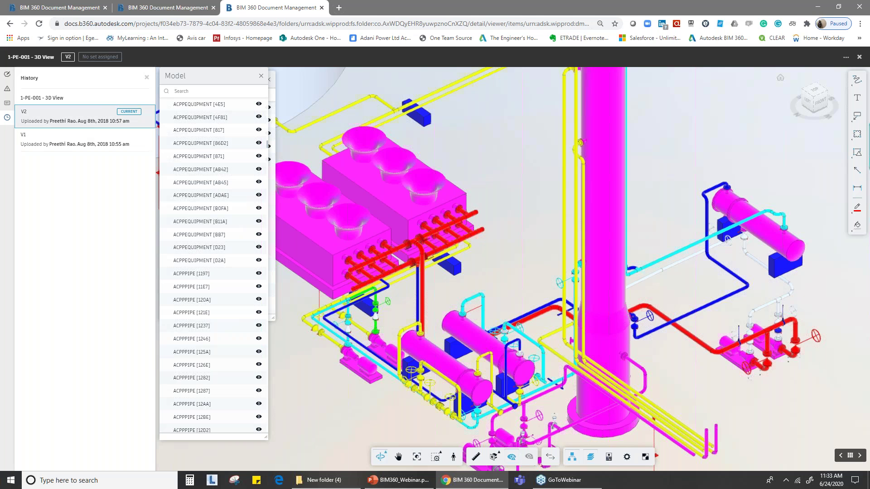
left_click(550, 457)
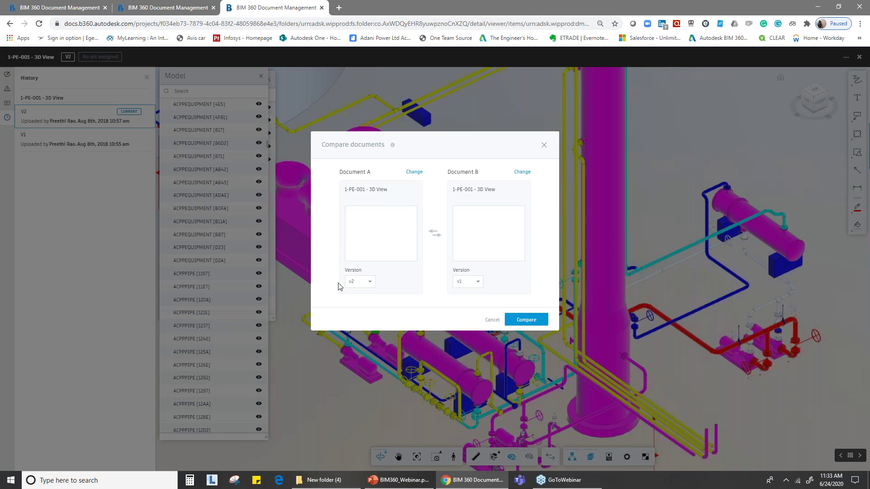
left_click(535, 322)
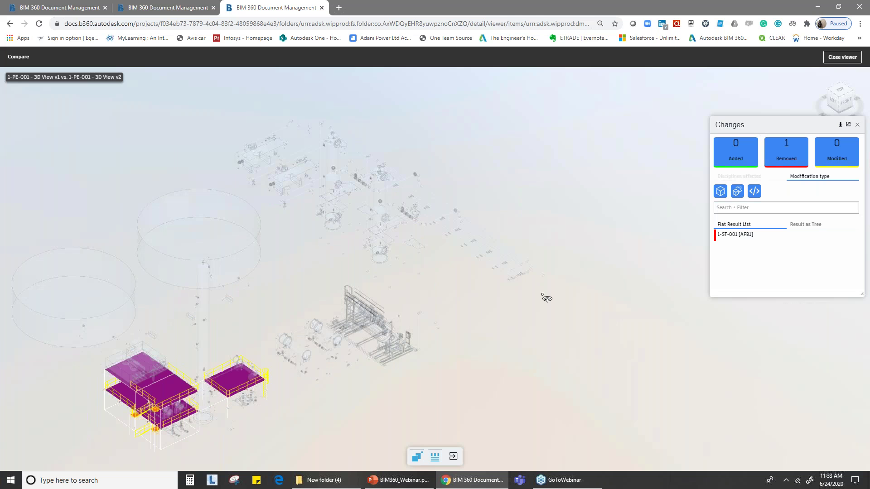
Examine the highlighted platform structures in the 3D version comparison, moving the list of changes aside, and close the list and the comparison
scroll(394, 207, "up", 3)
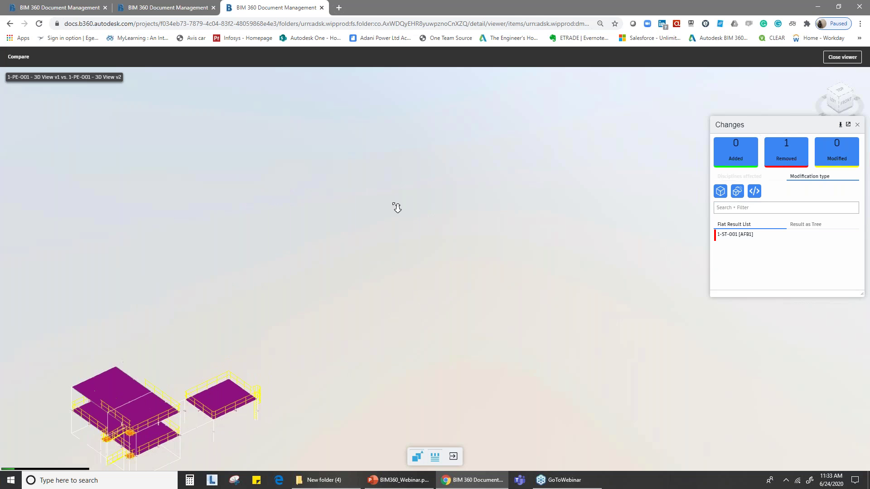
scroll(486, 219, "down", 3)
scroll(200, 385, "up", 5)
left_click_drag(253, 353, 198, 408)
scroll(156, 422, "up", 5)
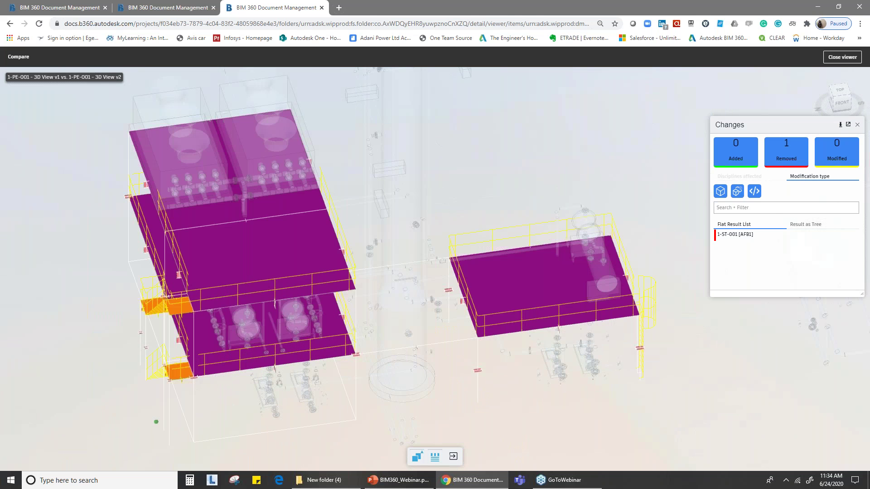
scroll(156, 422, "up", 2)
scroll(239, 207, "down", 5)
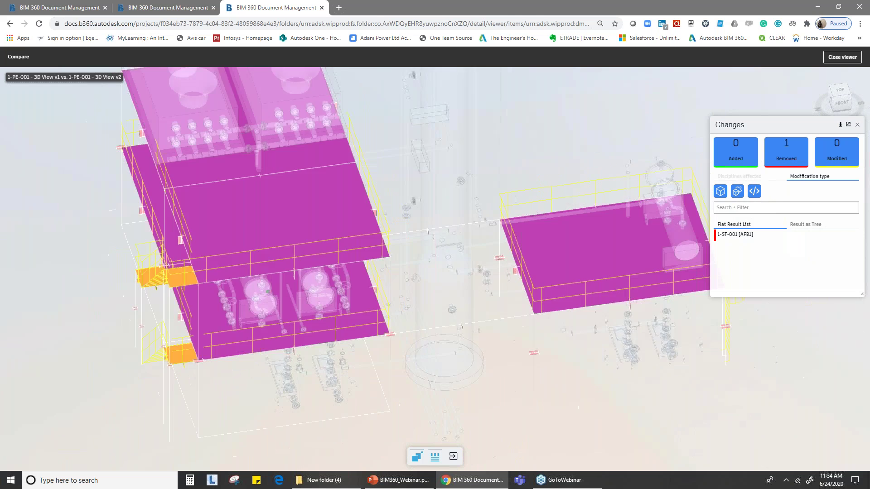
left_click_drag(239, 207, 272, 249)
left_click_drag(725, 121, 680, 173)
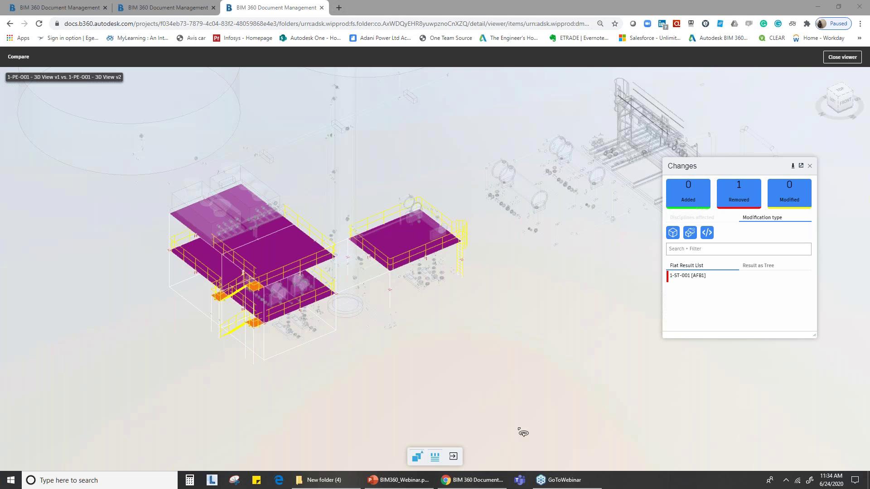
left_click(810, 166)
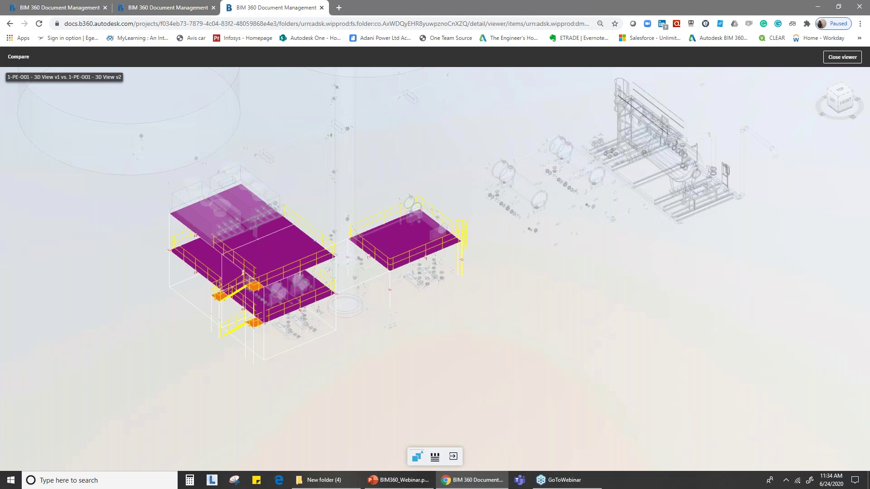
left_click(834, 59)
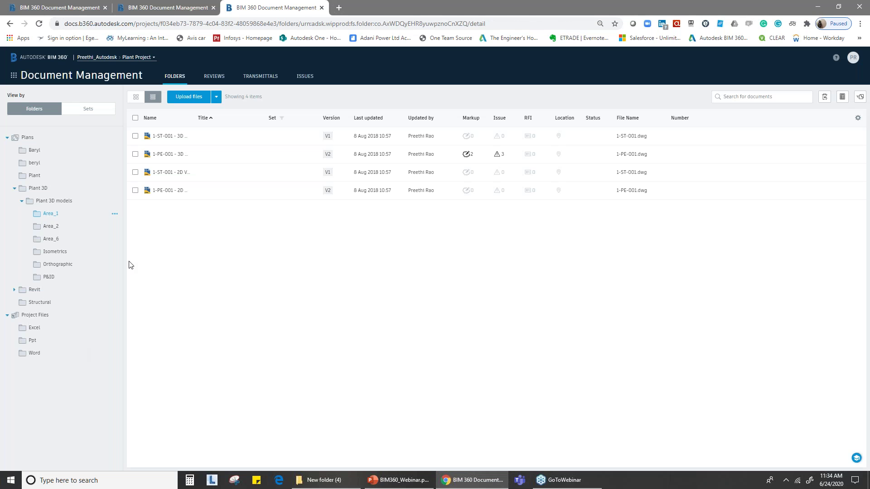
Open version V2 of the 1-A1-1001 - PID ANSI D Title Block drawing from the P&ID folder and look over its piping layout
left_click(44, 277)
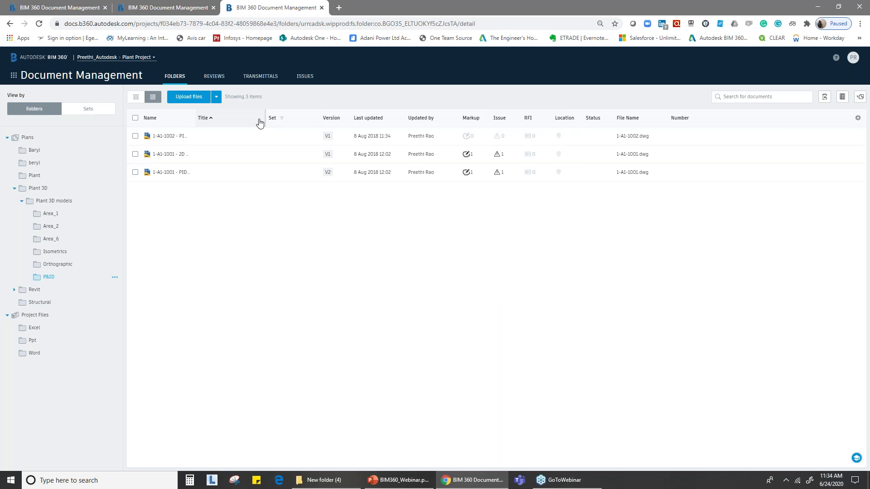
left_click(168, 176)
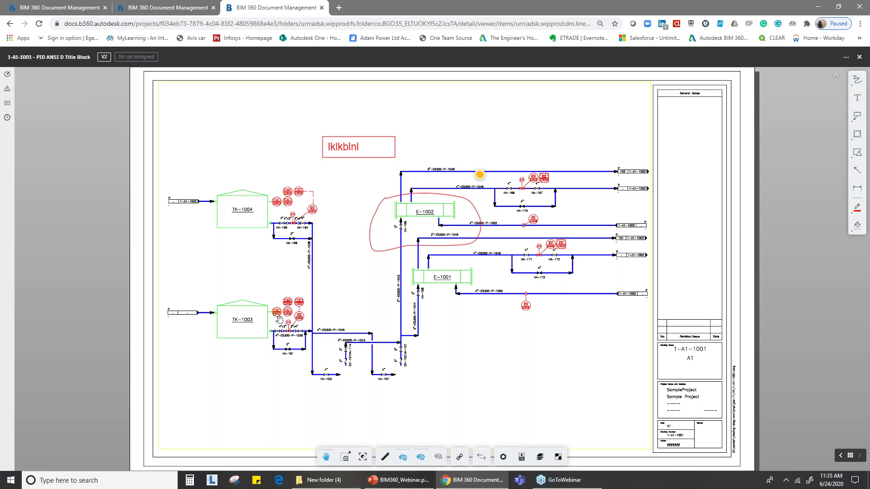
scroll(277, 317, "up", 3)
scroll(435, 318, "down", 5)
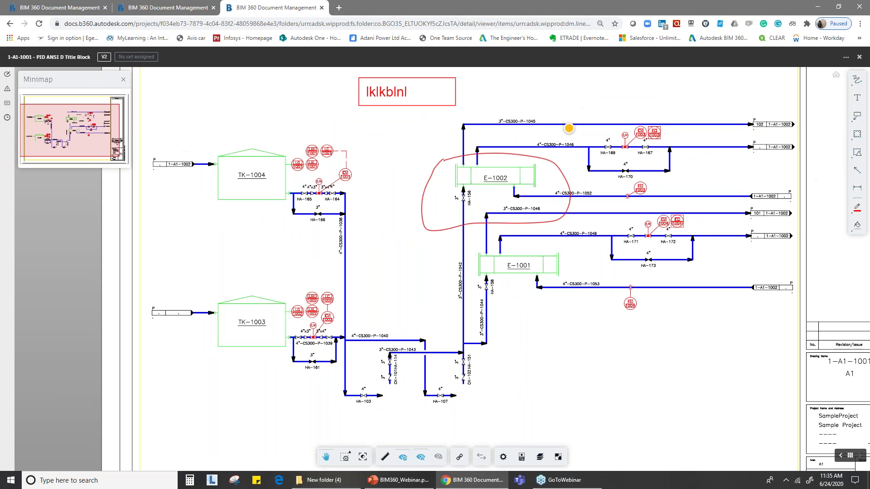
scroll(406, 346, "up", 2)
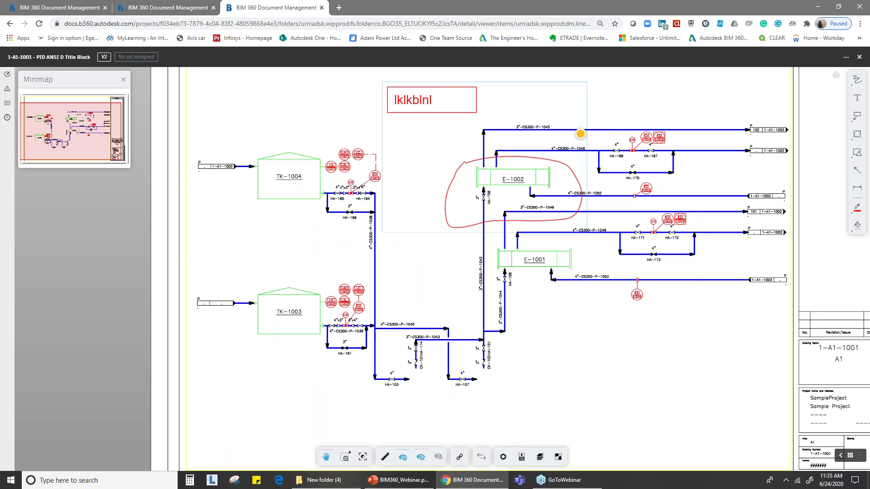
Compare V2 of the P&ID drawing with V1 from its version history and inspect the area around pumps P-1003 and P-1004
left_click(7, 118)
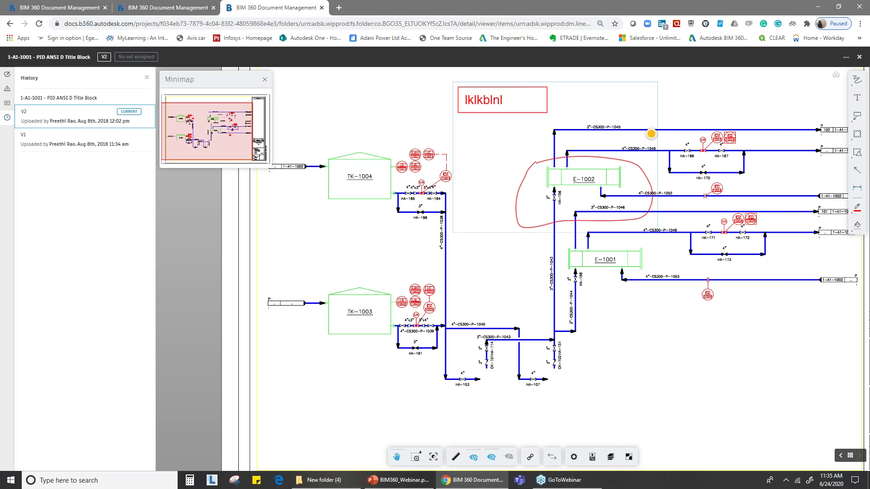
left_click(136, 139)
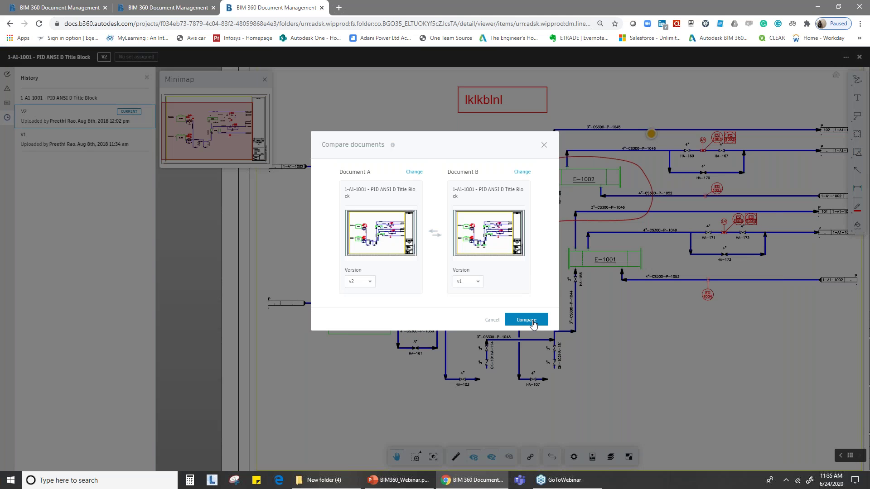
left_click(533, 322)
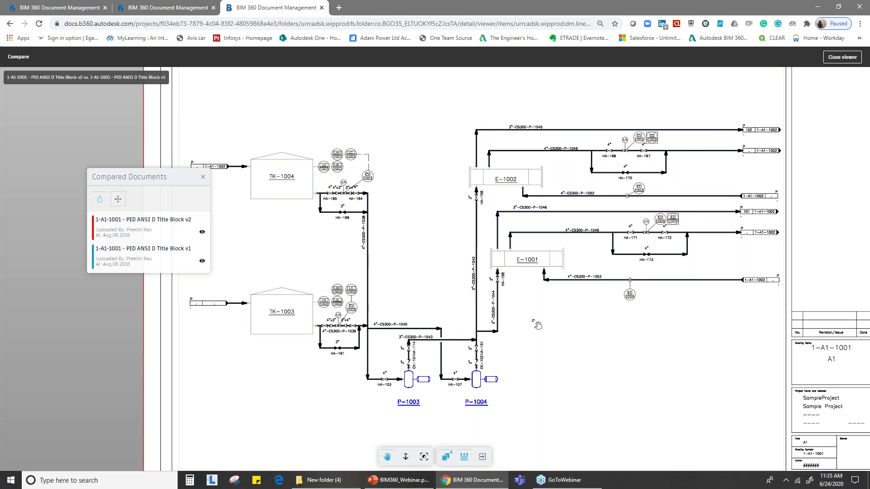
scroll(442, 411, "up", 3)
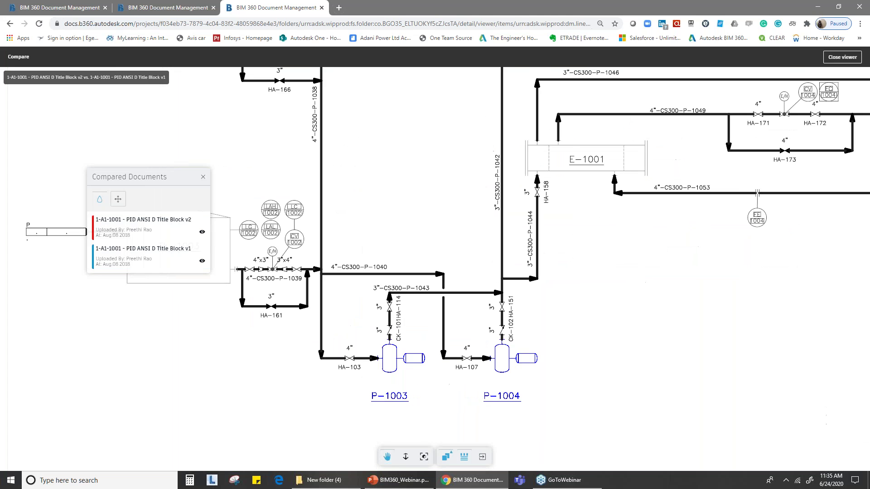
scroll(437, 411, "up", 2)
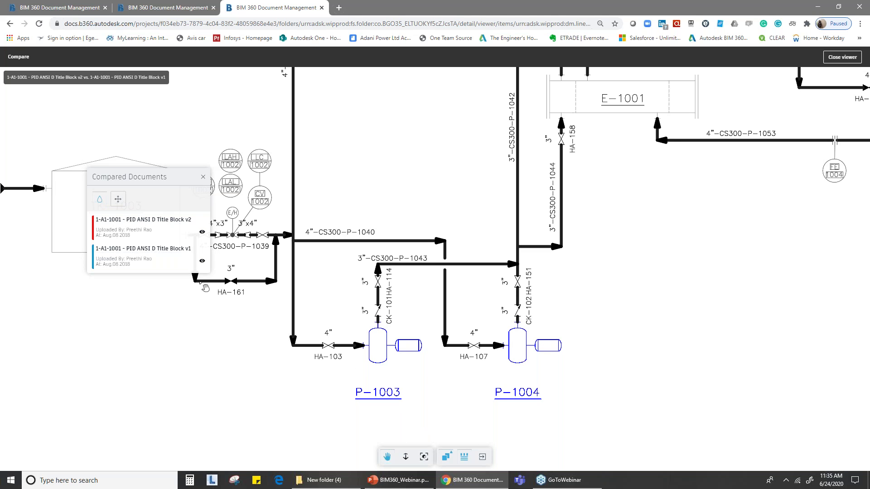
Switch the P&ID comparison from overlay to side by side, shift the divider between the two versions, and close the comparison
left_click(446, 456)
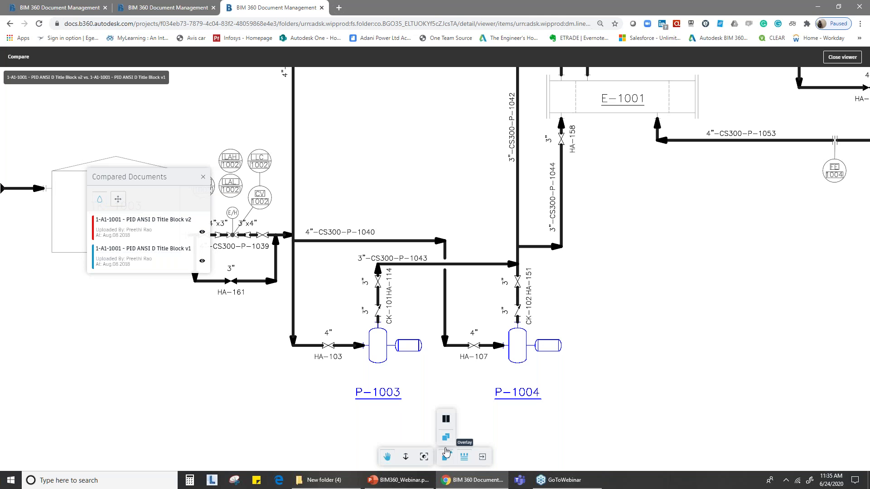
left_click(446, 419)
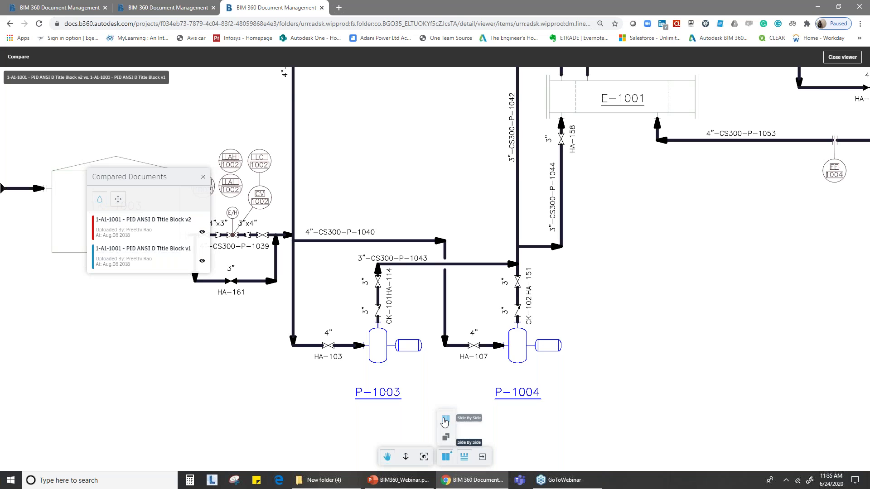
left_click_drag(435, 165, 457, 191)
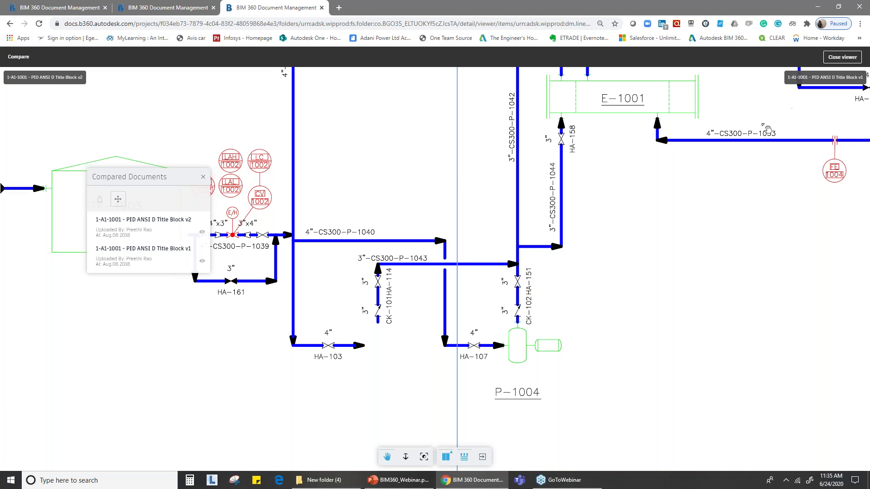
left_click_drag(459, 175, 471, 303)
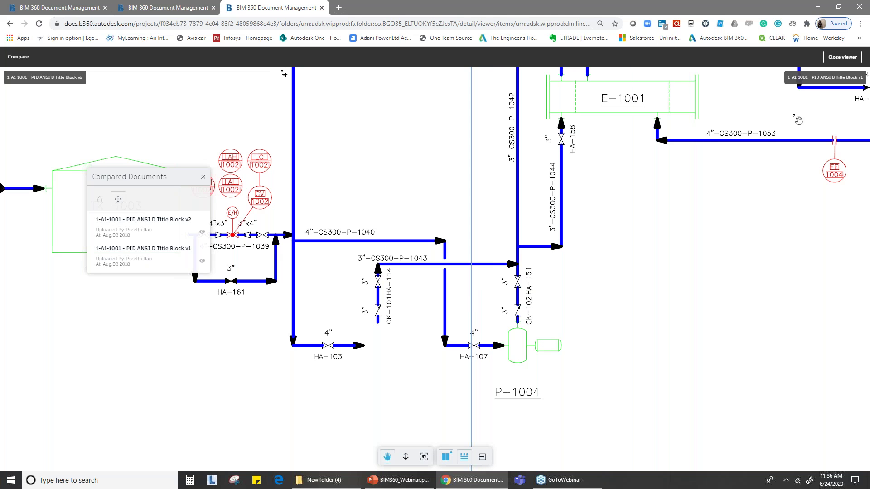
left_click(831, 59)
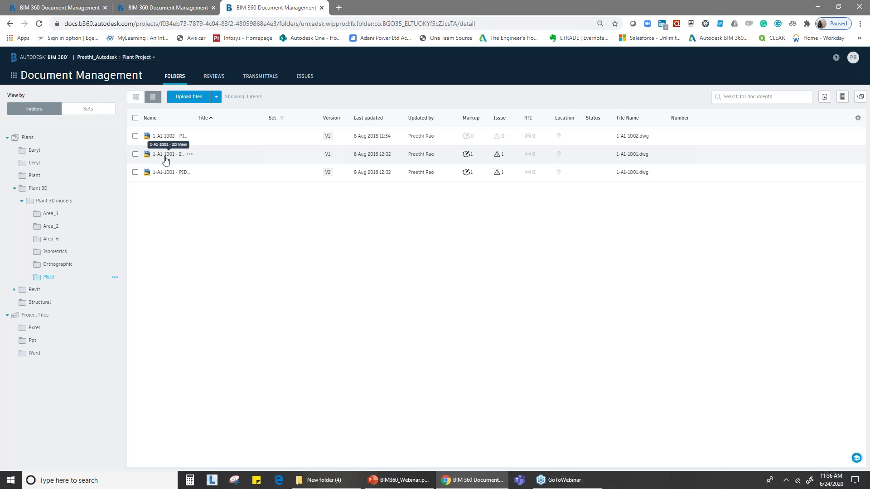
Open Front Compression Fan-01.ipt from the Project Files folder, examine the 3D fan model from several angles, and close it
left_click(38, 317)
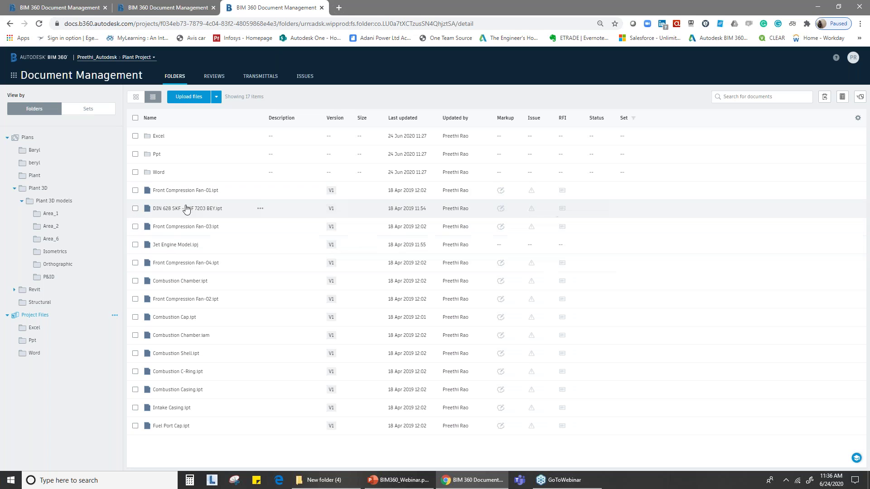
left_click(195, 190)
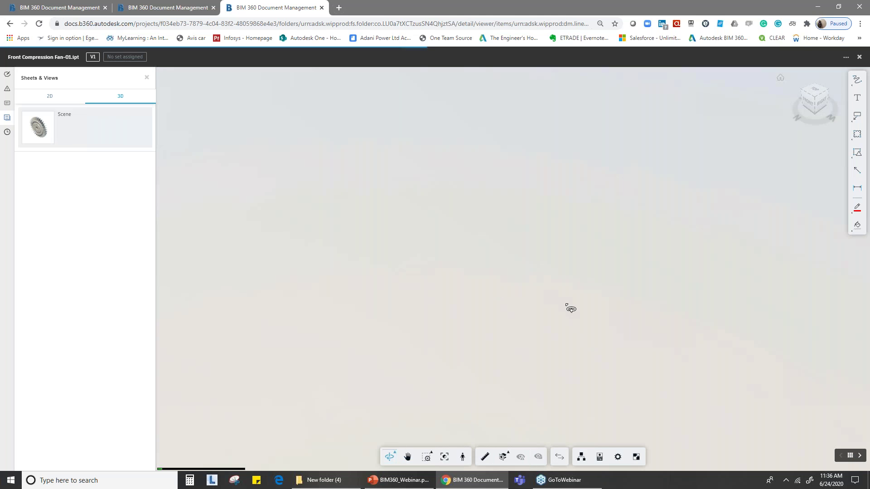
scroll(570, 308, "up", 5)
scroll(566, 303, "up", 2)
left_click_drag(475, 198, 608, 134)
left_click_drag(806, 379, 515, 342)
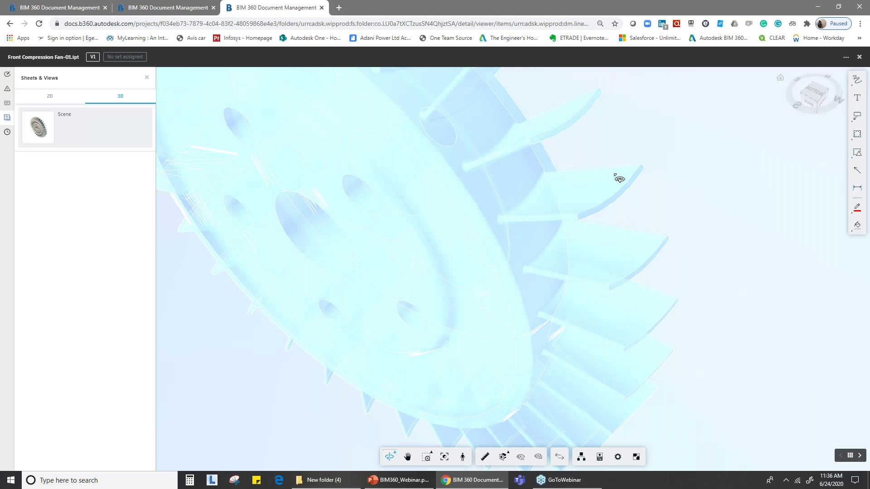
left_click_drag(679, 152, 322, 260)
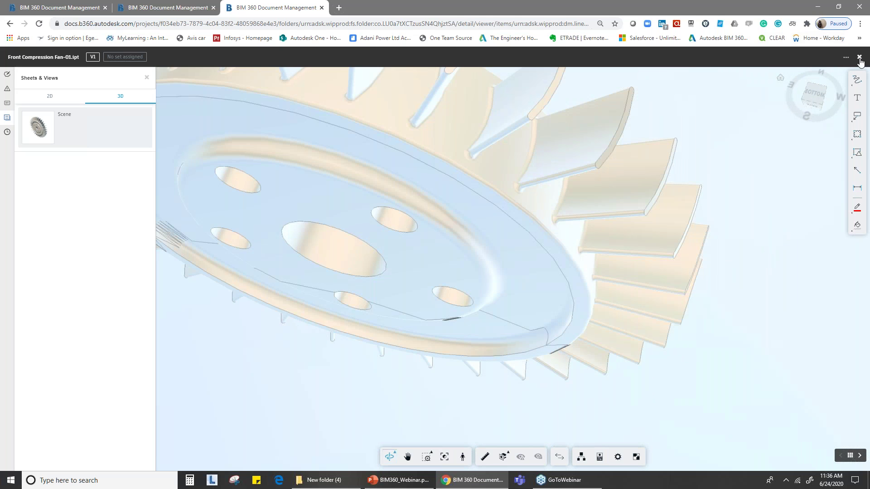
left_click(859, 57)
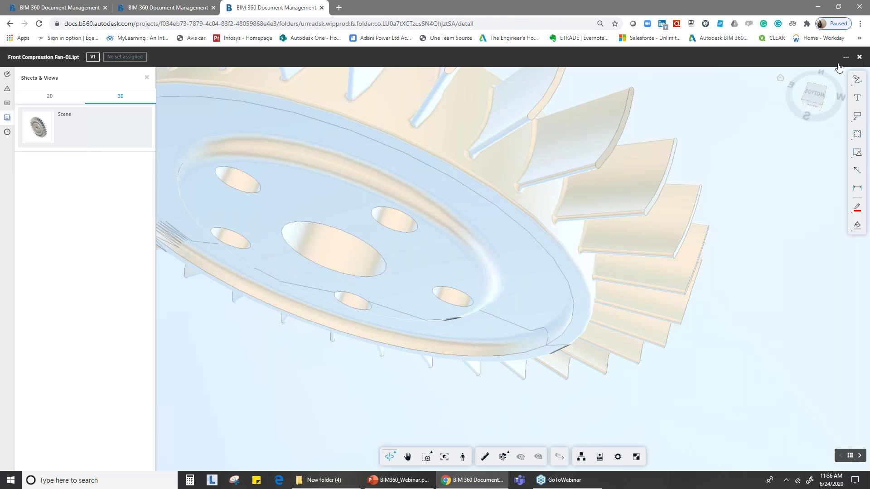
Open 1-PE-001 - 3D View from the Area_1 folder and focus on the horizontal vessels with their connected piping
left_click(51, 214)
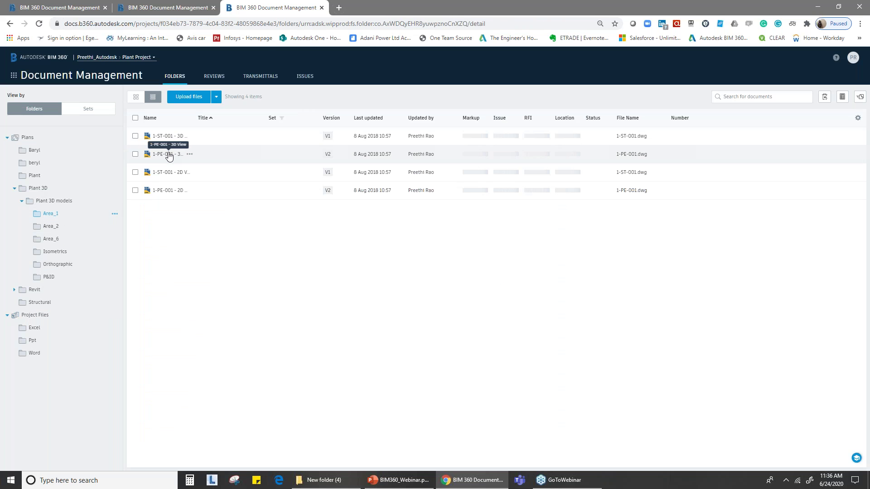
left_click(169, 154)
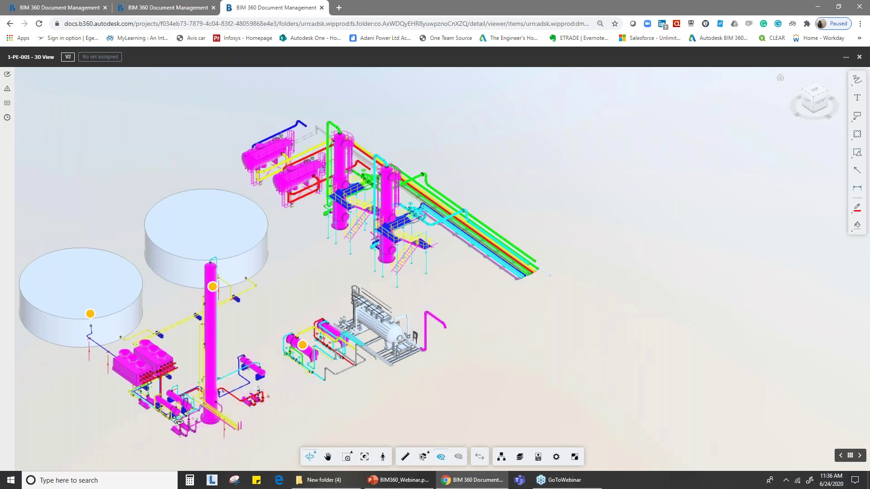
scroll(239, 366, "up", 3)
scroll(235, 372, "up", 2)
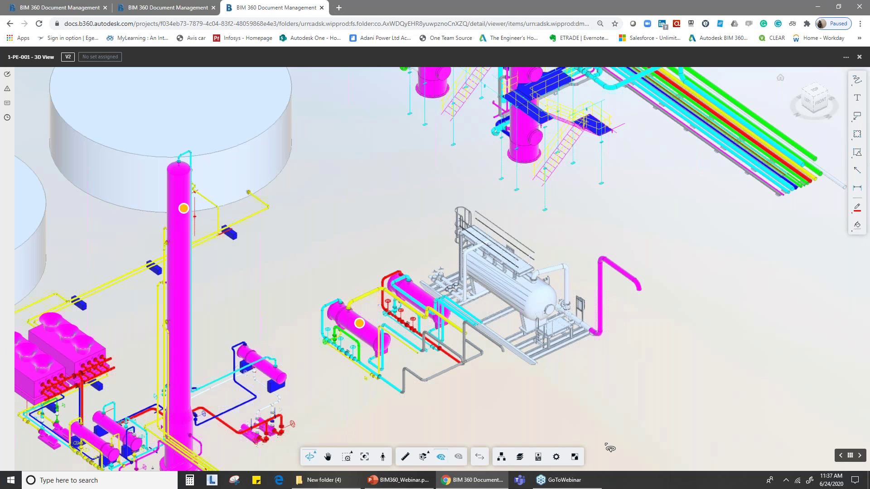
scroll(370, 381, "up", 5)
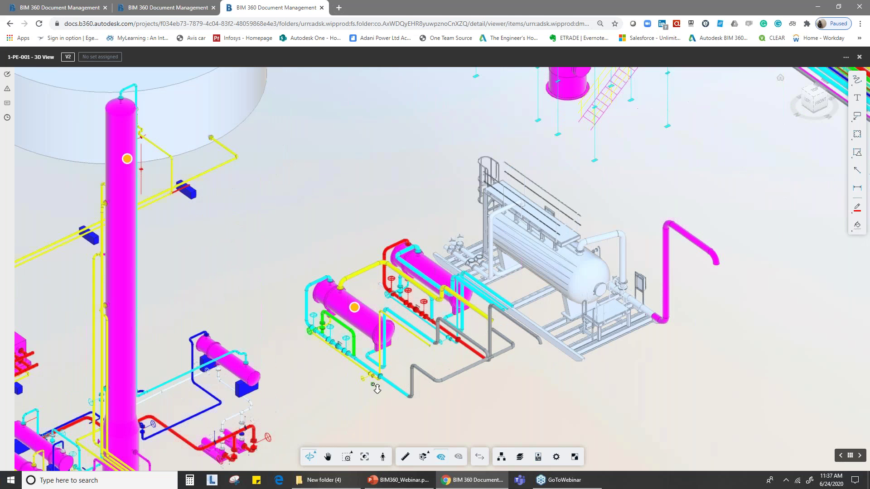
Measure the length of the grey pipe run between its two elbows beside the magenta vessels and finish measuring
left_click(406, 458)
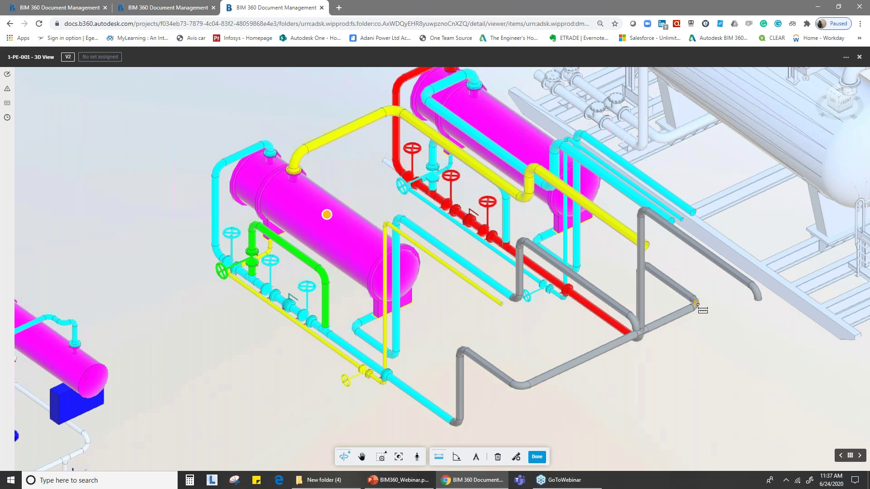
left_click(697, 303)
left_click(524, 388)
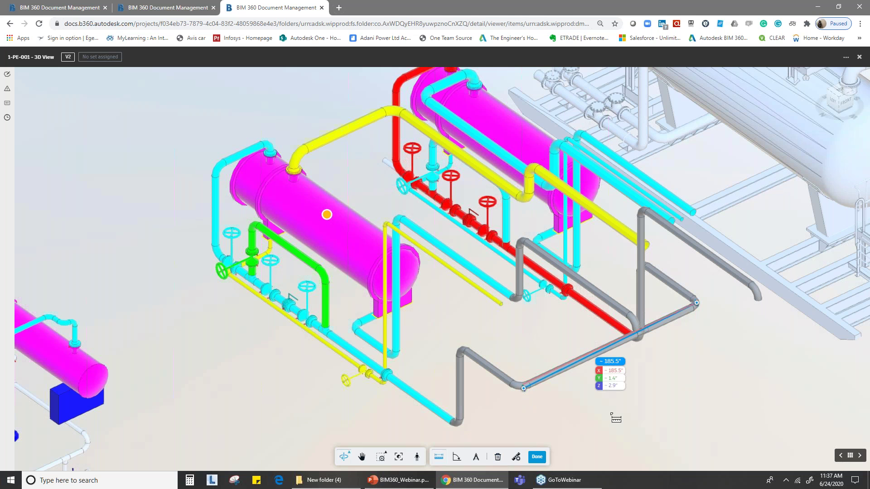
scroll(616, 418, "up", 1)
scroll(621, 416, "up", 3)
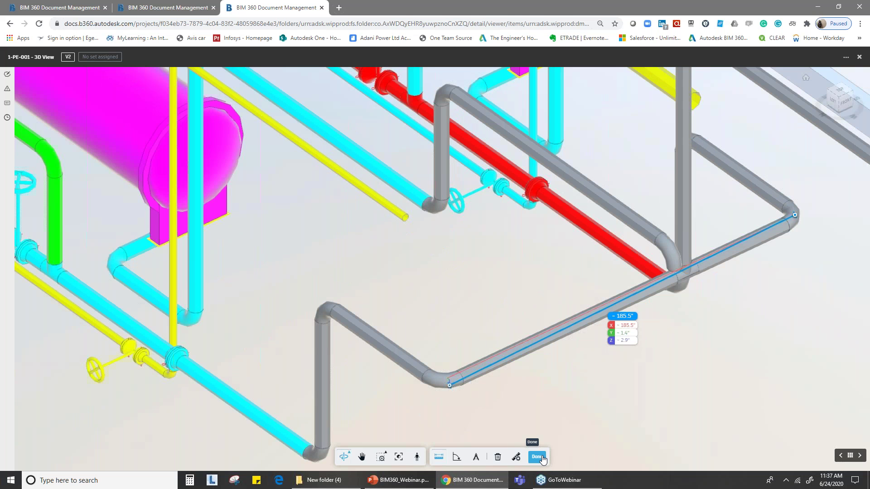
left_click(537, 457)
Show the model's list of markups and draw a red revision cloud around the front magenta vessel and its valve piping
scroll(675, 300, "down", 5)
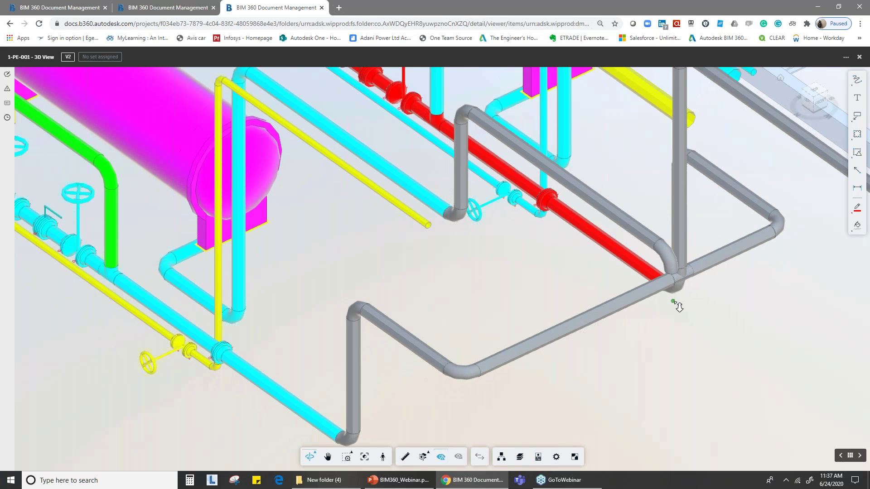
left_click(7, 75)
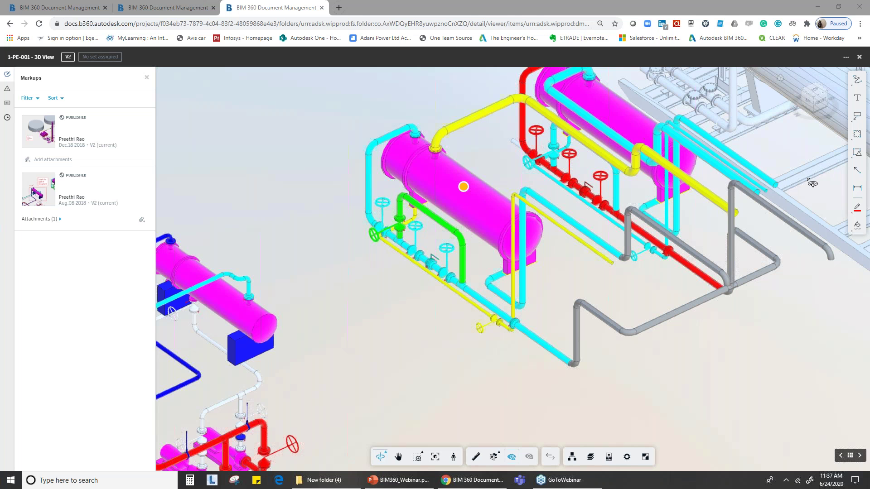
left_click(858, 135)
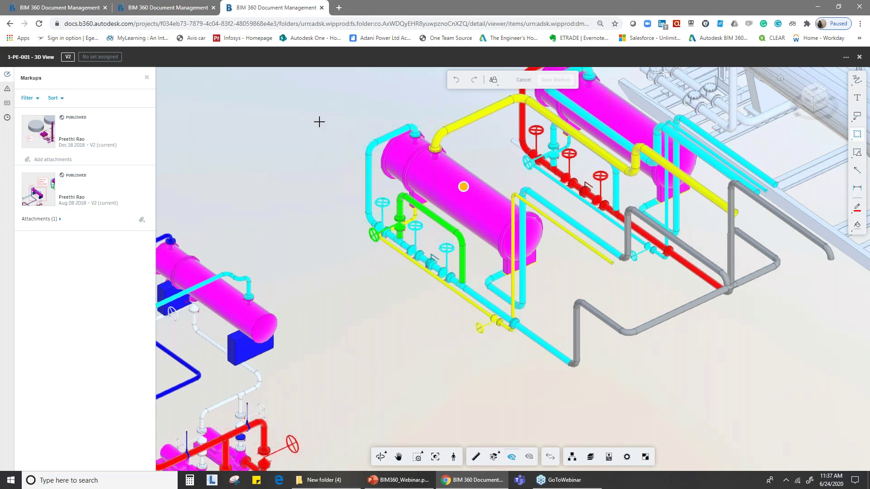
left_click_drag(323, 111, 593, 312)
left_click_drag(610, 353, 593, 346)
Add a callout reading "Equipment needs to be rechecked" pointing at the cloud's corner, save the markup and leave the markup view
left_click(857, 116)
left_click_drag(590, 333, 692, 391)
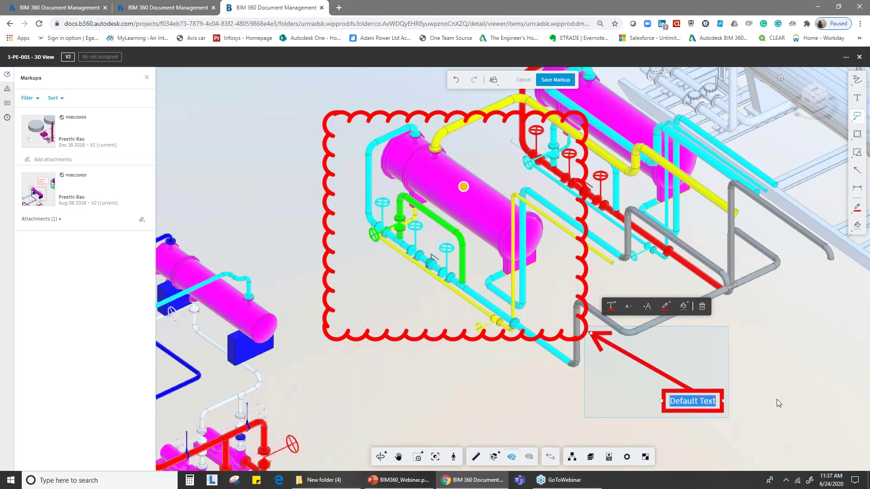
type("E")
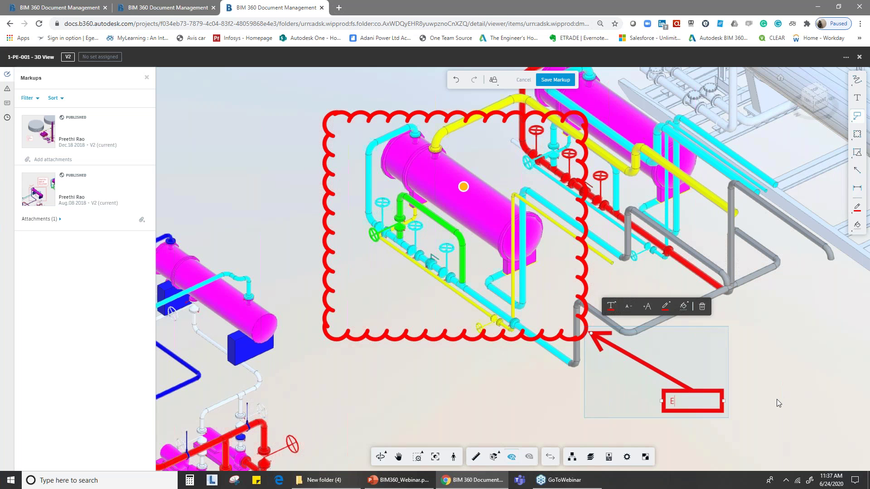
type("quipment needs to")
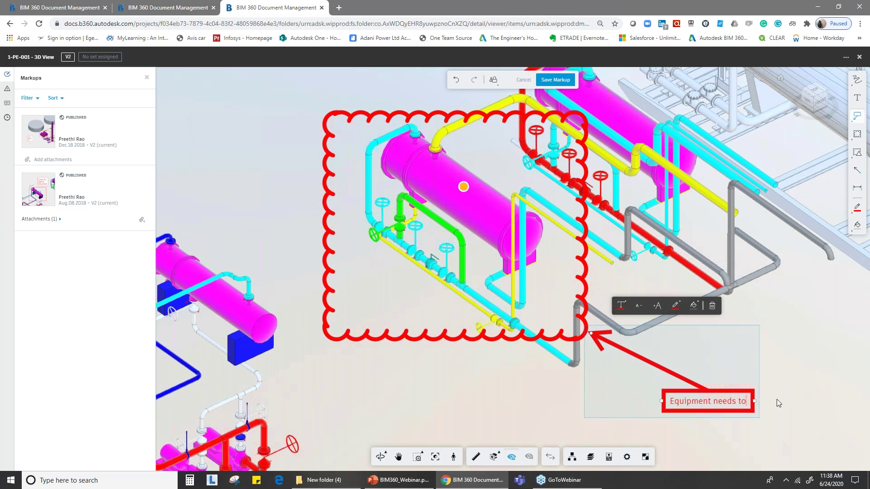
type(" be rechecked")
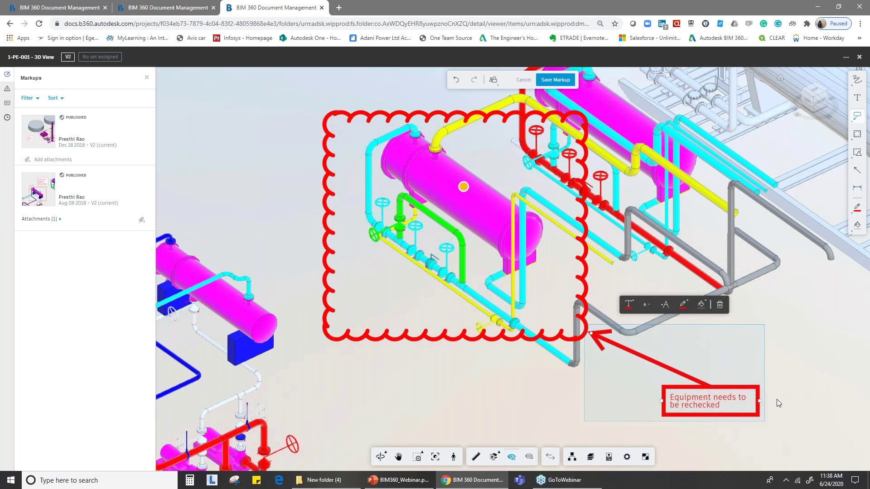
key("Return")
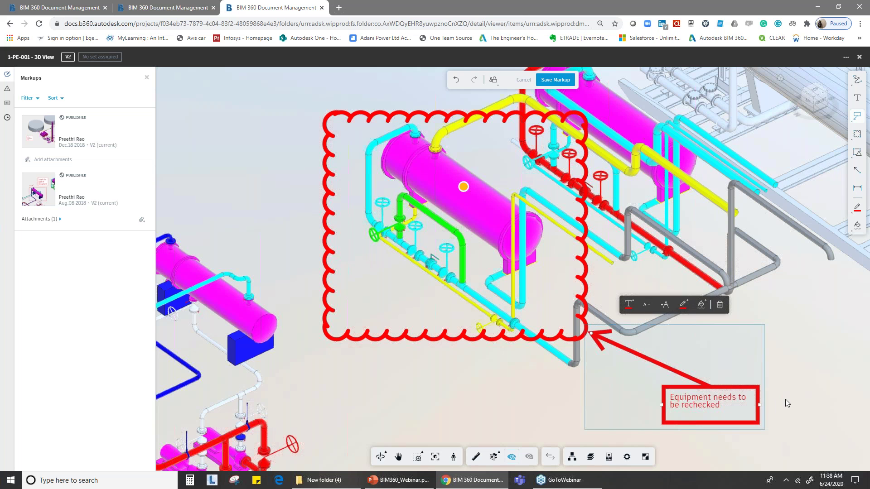
left_click(785, 400)
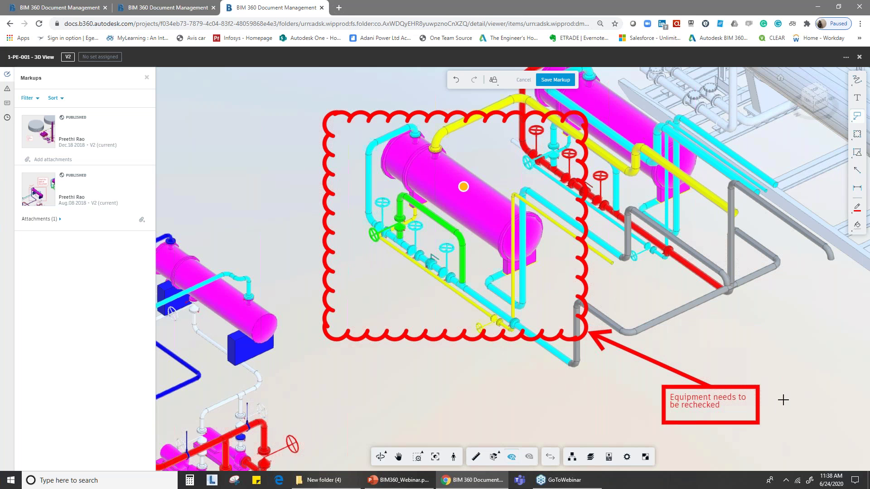
left_click(546, 81)
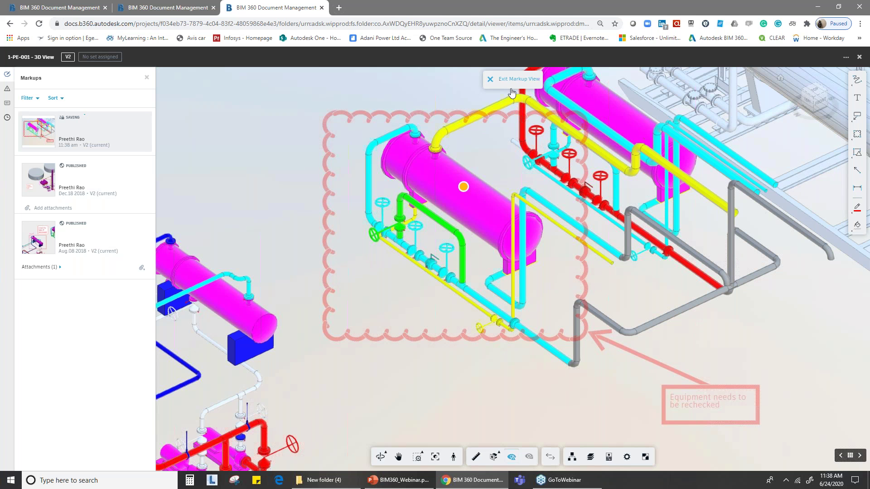
left_click(491, 79)
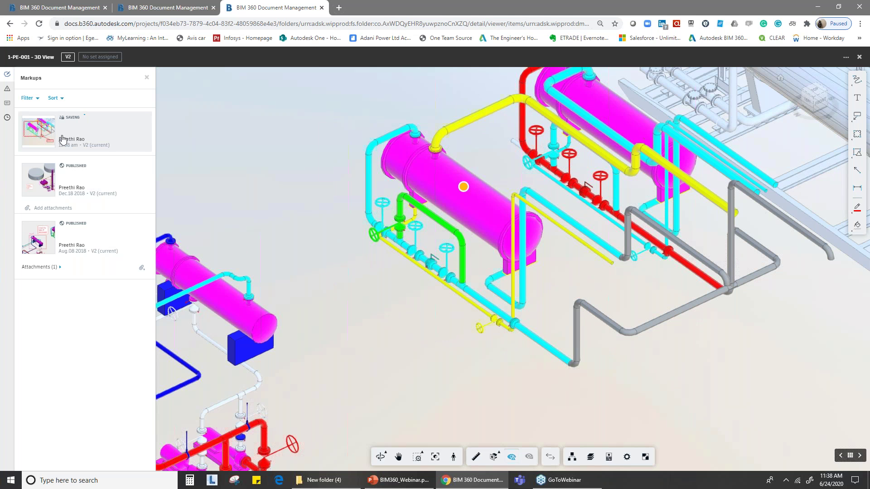
Review the published markups from Dec 18 2018 and Aug 08 2018 in the model, and reopen the new vessel markup
left_click(50, 178)
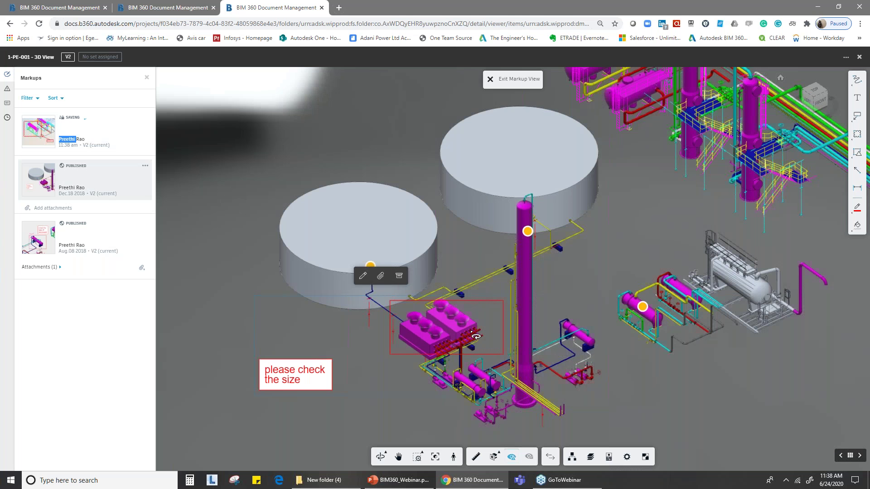
left_click(42, 187)
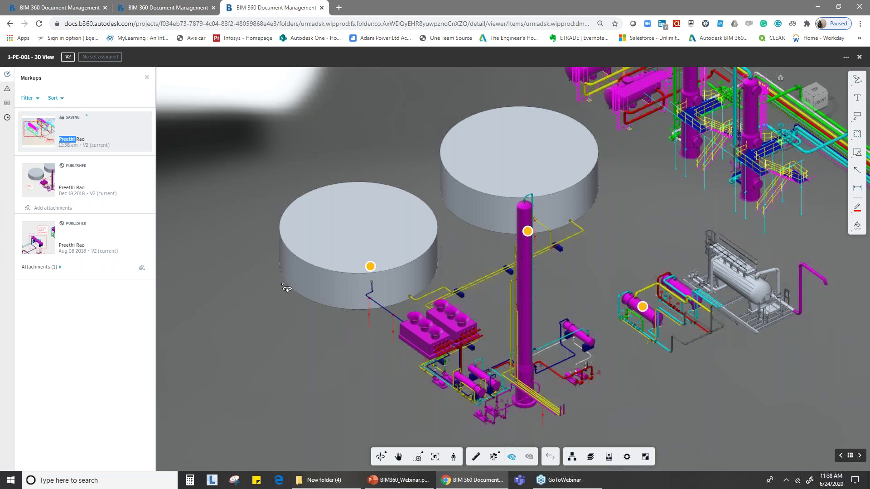
left_click(41, 246)
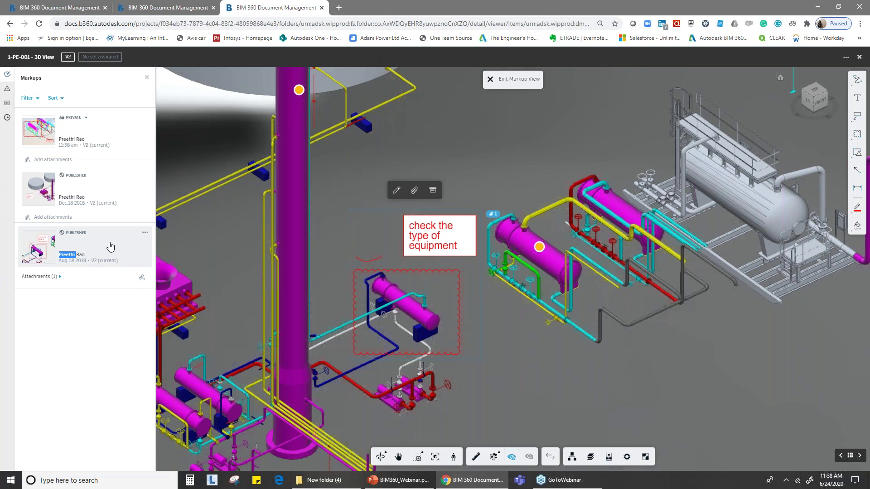
left_click(70, 139)
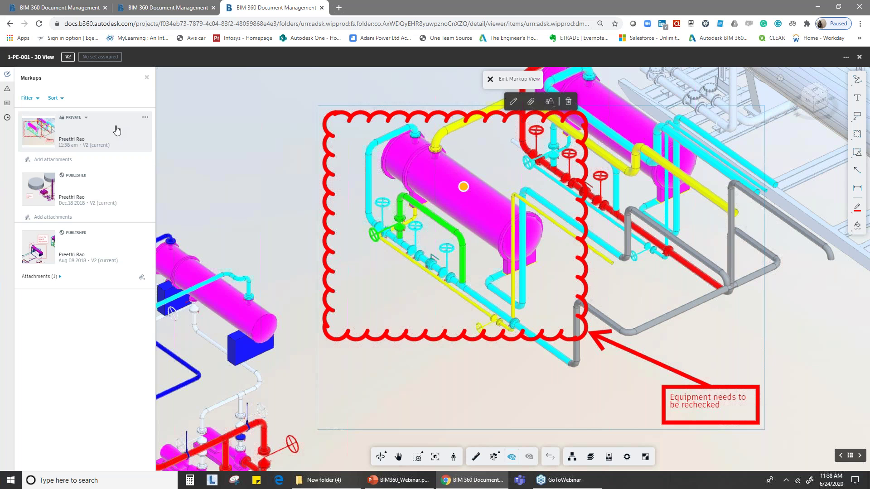
Publish the private markup with the "Equipment needs to be rechecked" note for all project members
left_click(85, 118)
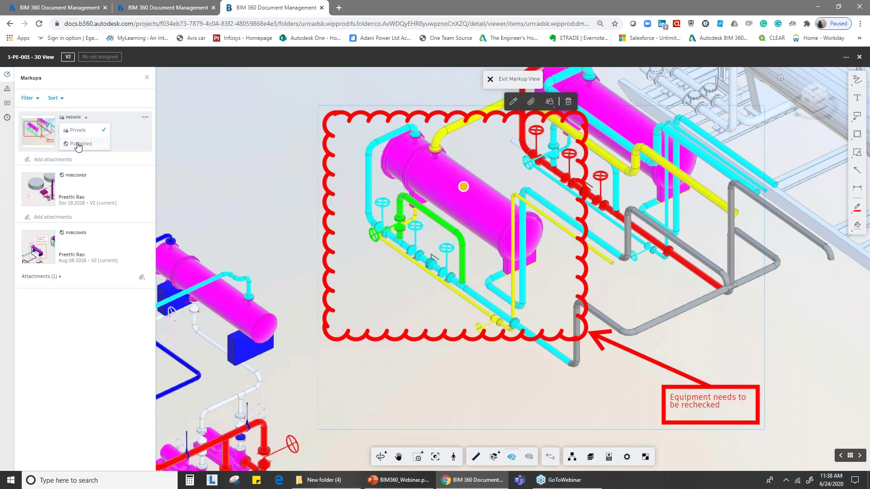
left_click(79, 144)
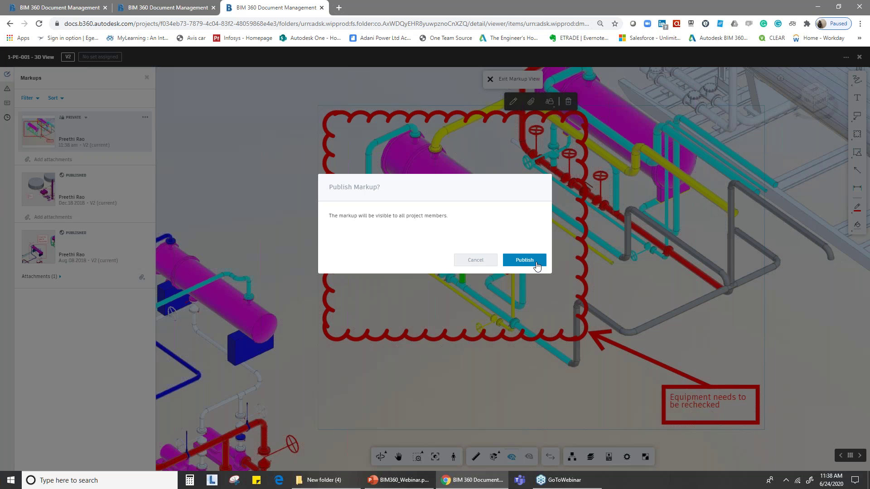
left_click(524, 261)
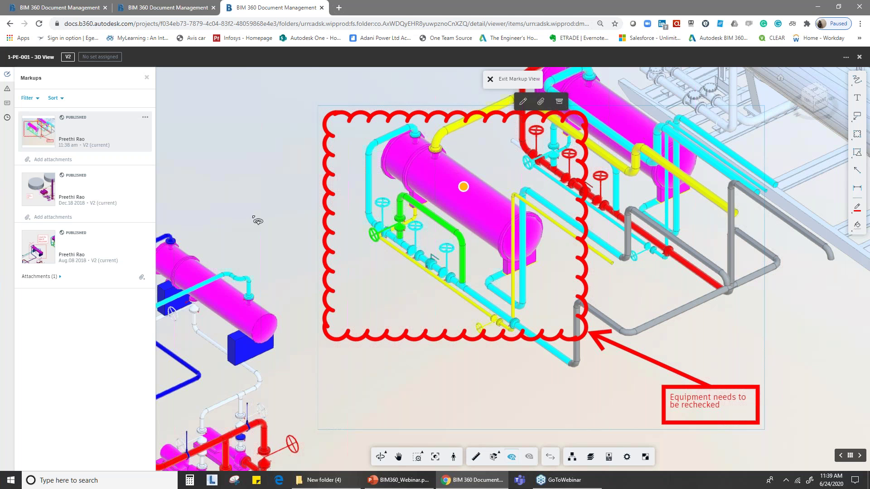
Attach Combustion C-Ring.ipt from the Project Files folder to the newly published markup
left_click(48, 160)
left_click(324, 184)
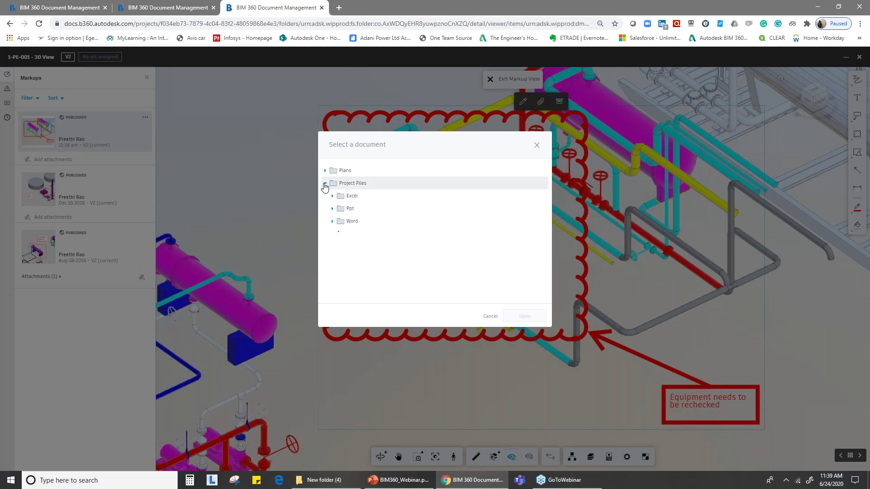
left_click(325, 184)
left_click(342, 183)
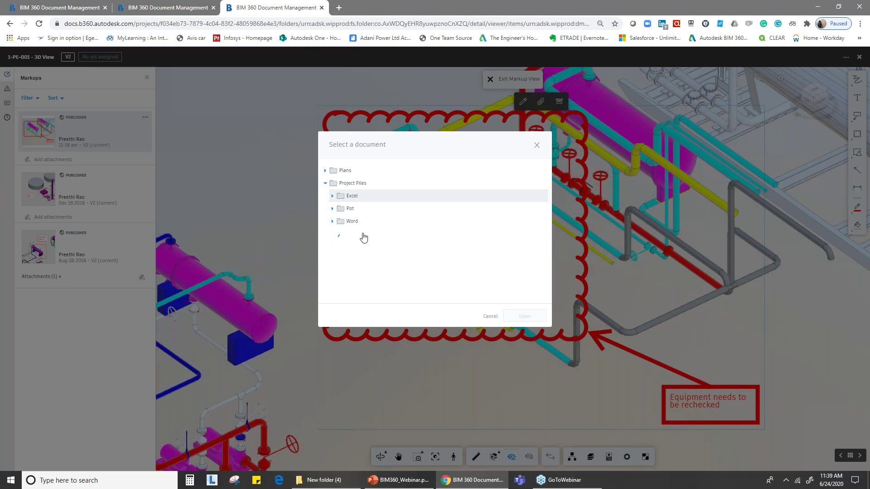
left_click(383, 234)
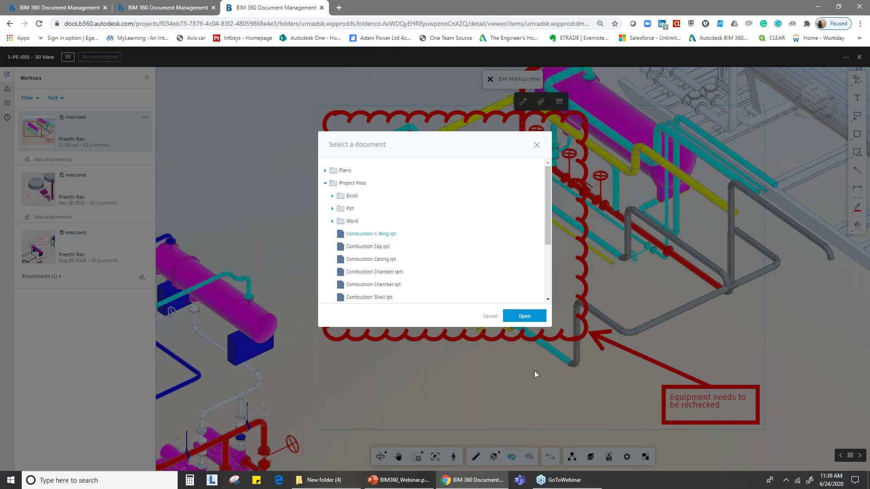
left_click(531, 320)
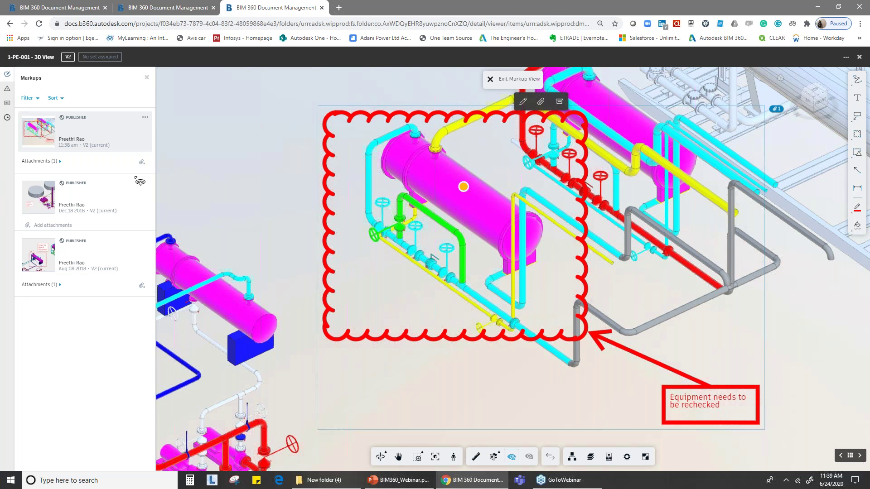
Preview the markup's attached file in the model view and expand the markup's attachment list
left_click(777, 109)
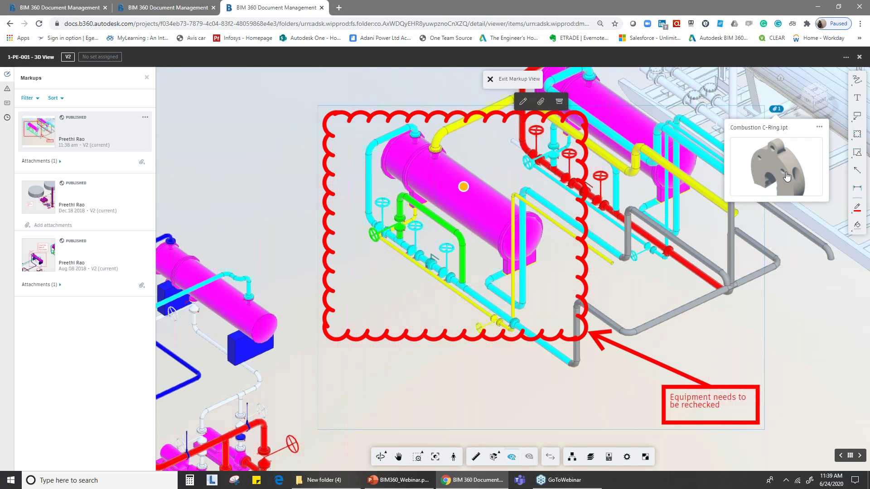
left_click(60, 162)
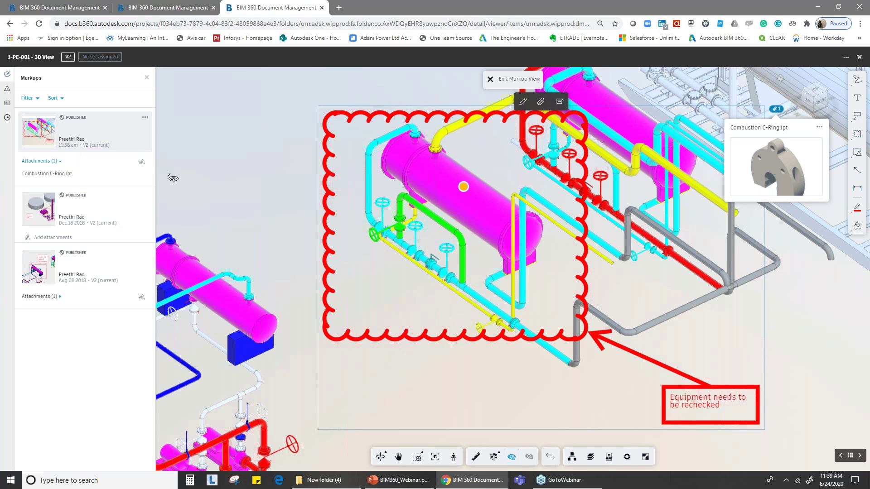
left_click(142, 175)
left_click(62, 163)
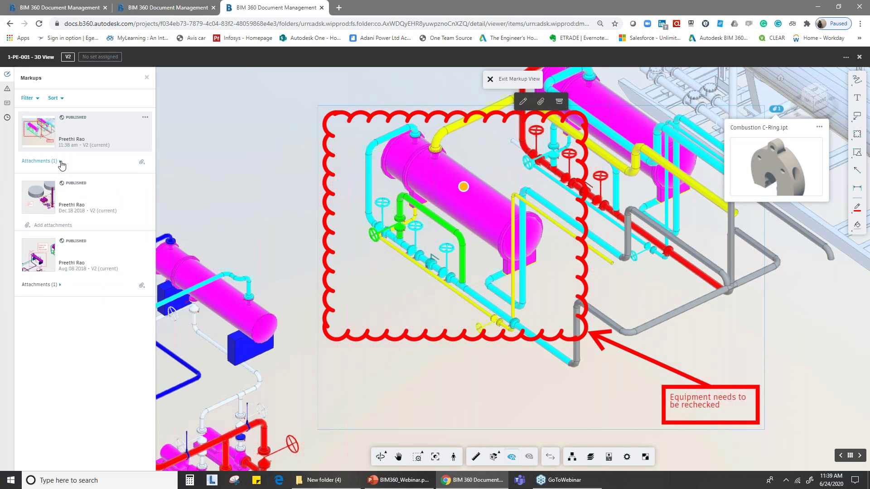
left_click(61, 162)
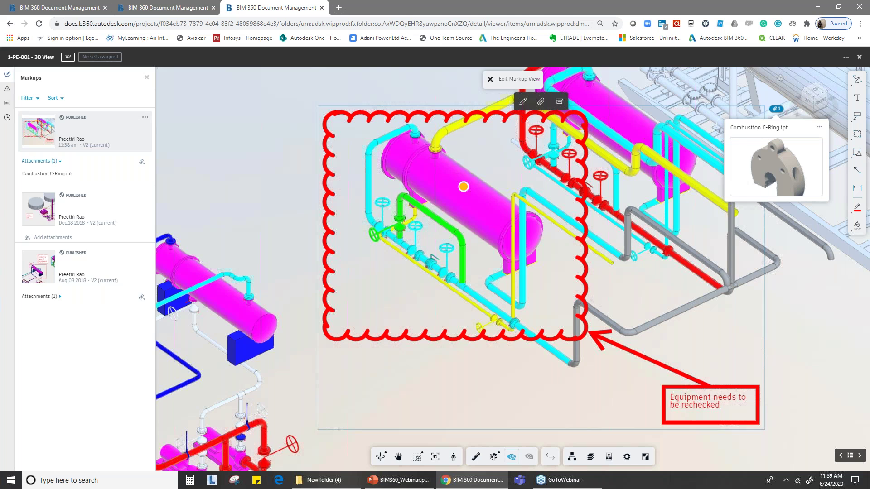
Attach 1234.PNG from the Word folder under Project Files to the same markup
left_click(142, 163)
left_click(325, 170)
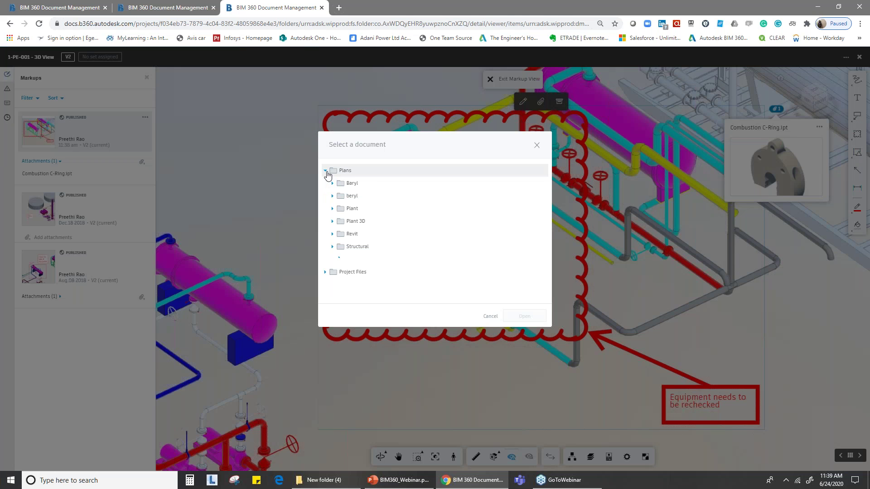
left_click(326, 284)
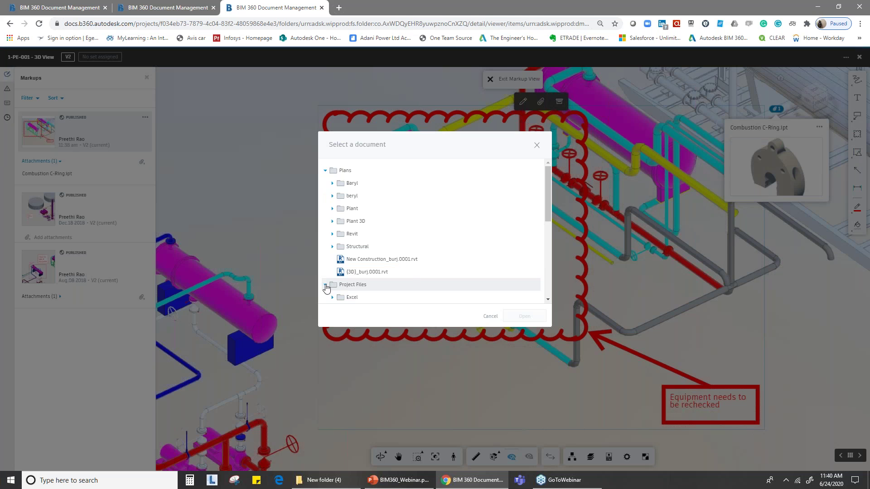
scroll(327, 254, "down", 3)
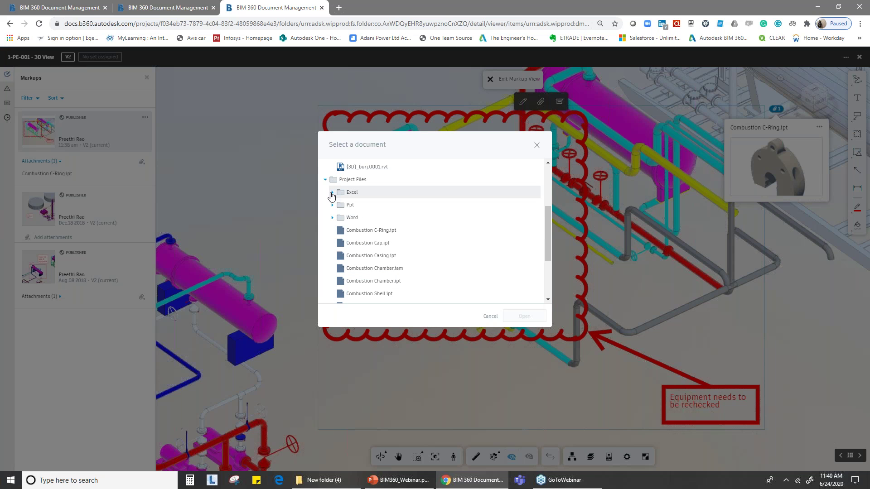
left_click(348, 221)
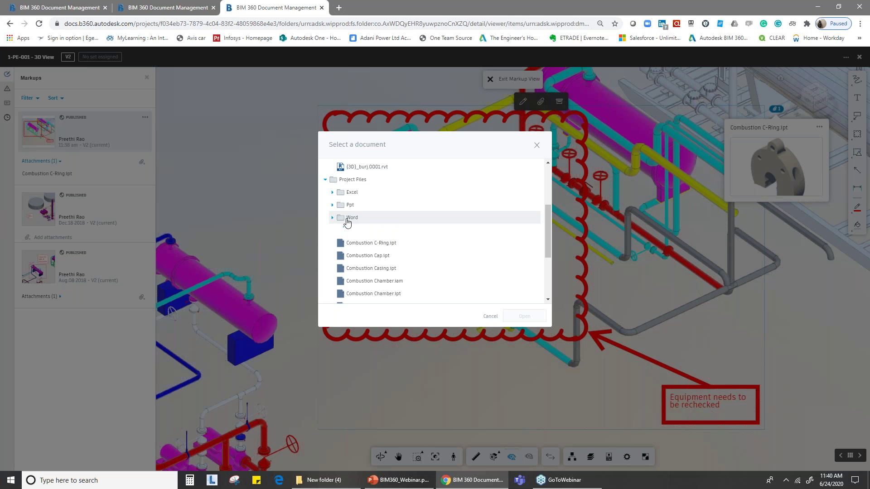
left_click(367, 231)
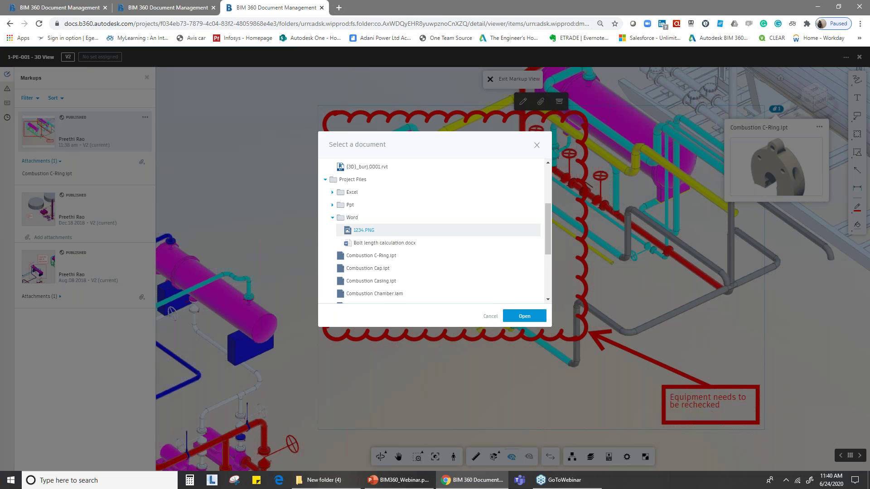
left_click(525, 316)
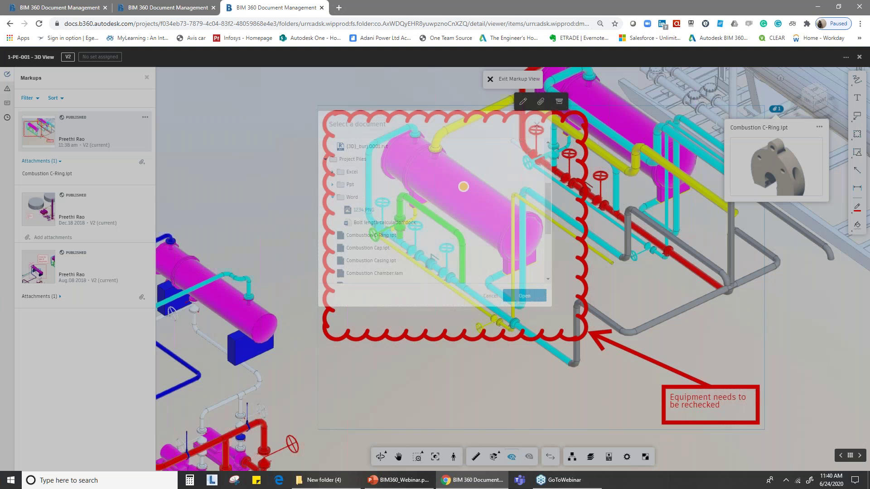
Browse the markup's attachment previews, view 1234.PNG full size and close it
mouse_move(36, 176)
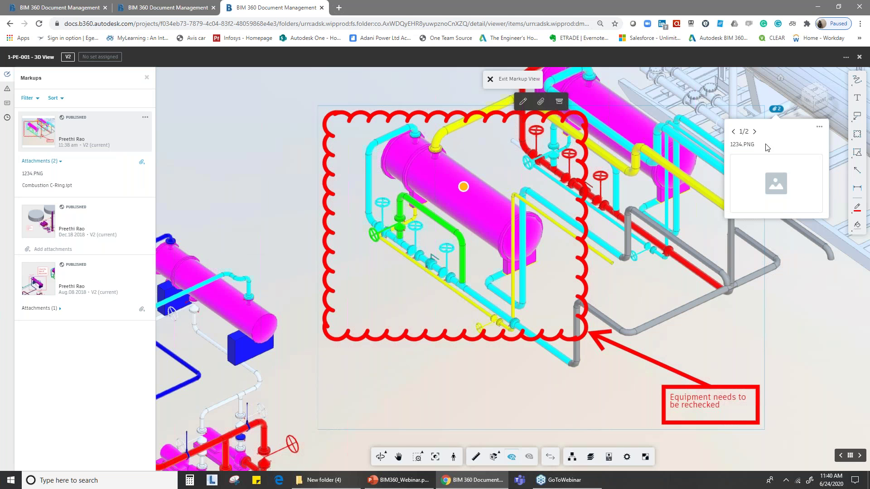
left_click(754, 132)
left_click(734, 132)
left_click(786, 192)
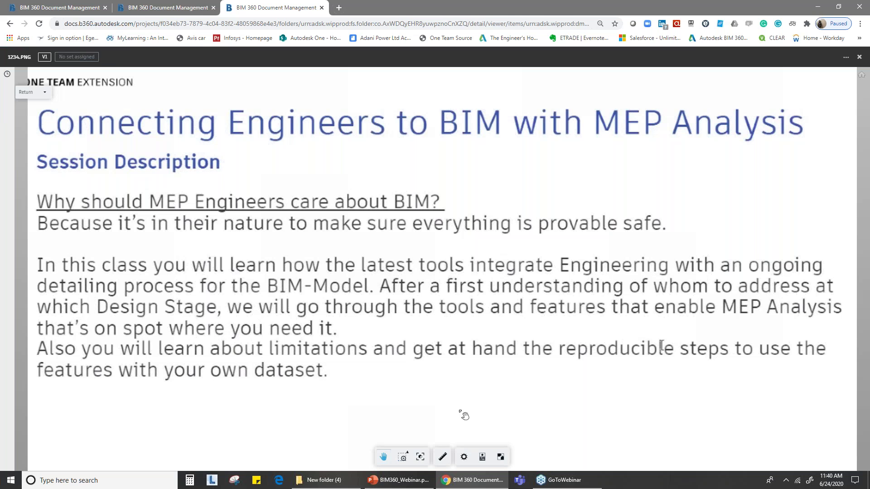
left_click(861, 58)
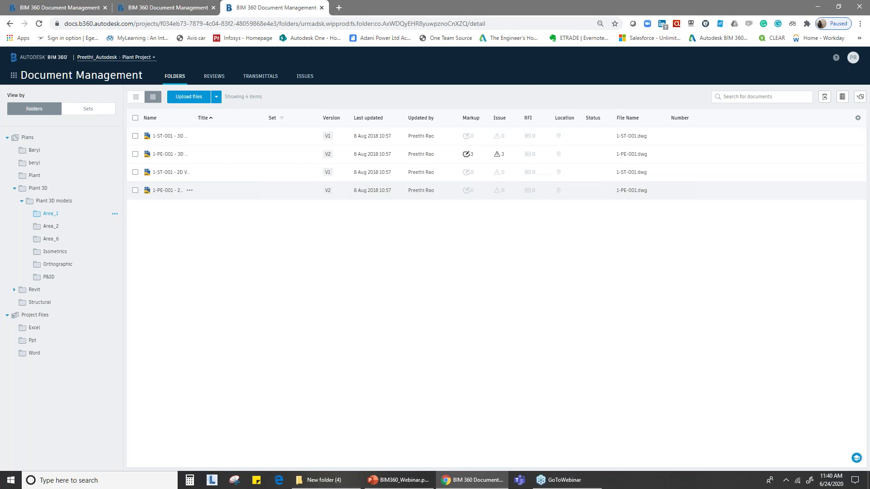
Reopen the 1-PE-001 3D view and display the equipment recheck markup from the markups list
left_click(177, 155)
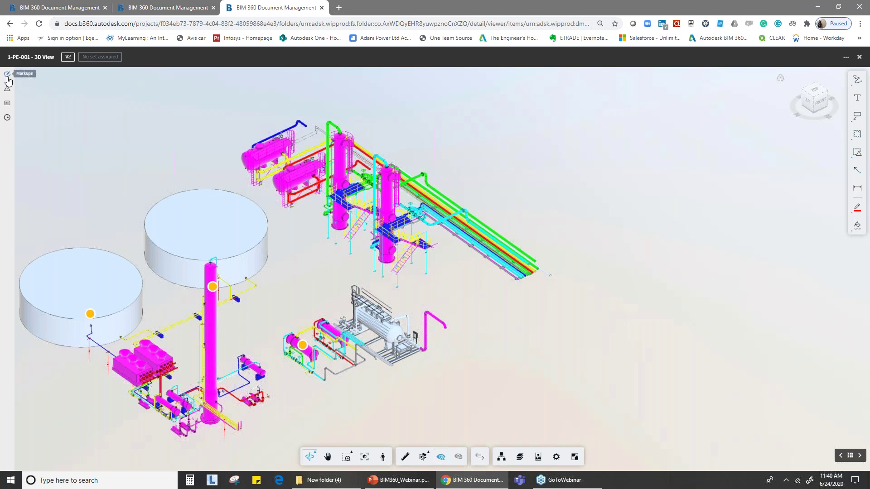
left_click(7, 75)
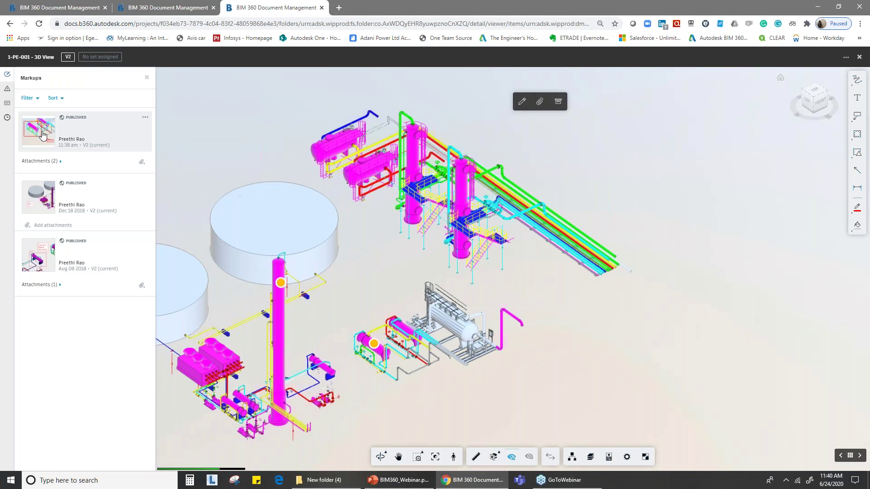
left_click(42, 132)
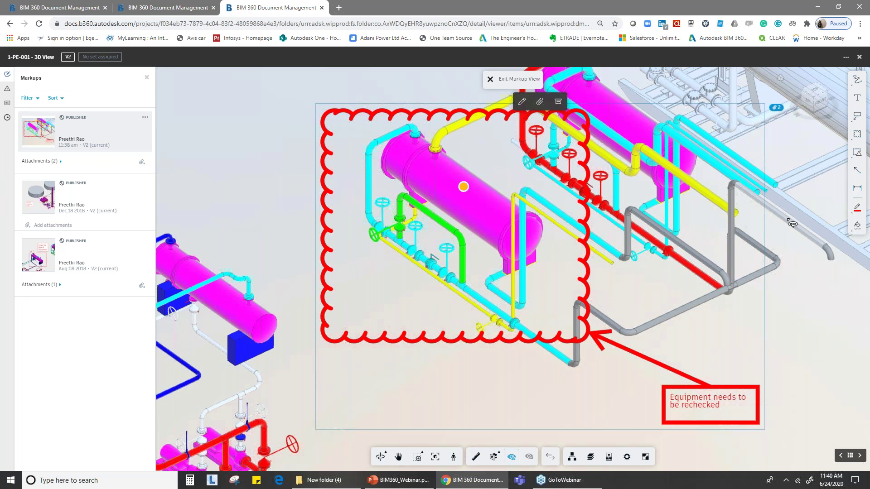
Show the model's issues list and exit the markup view
left_click(7, 89)
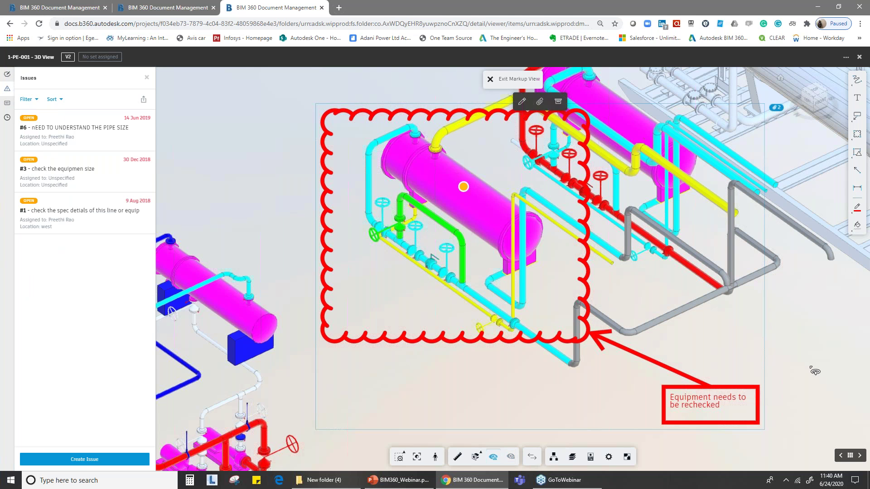
left_click(494, 267)
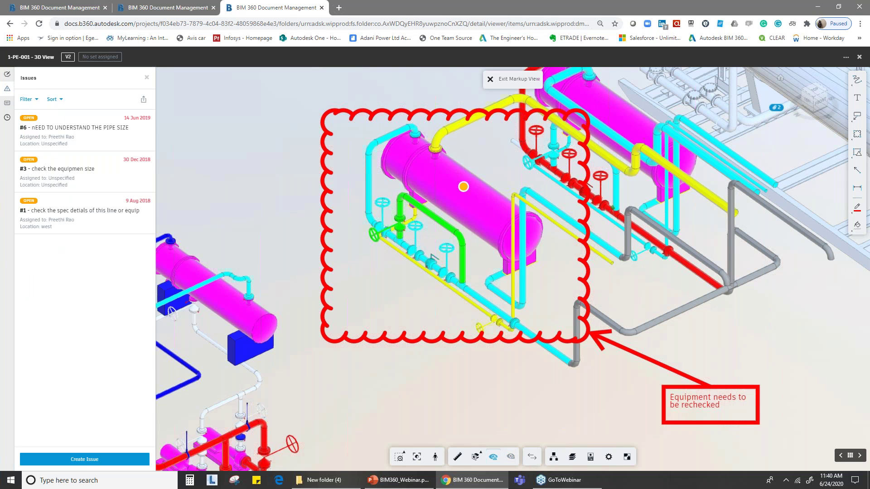
left_click(512, 79)
Start a new Design issue pinned on the front magenta vessel and title it "Euipment Details needed"
scroll(539, 271, "down", 3)
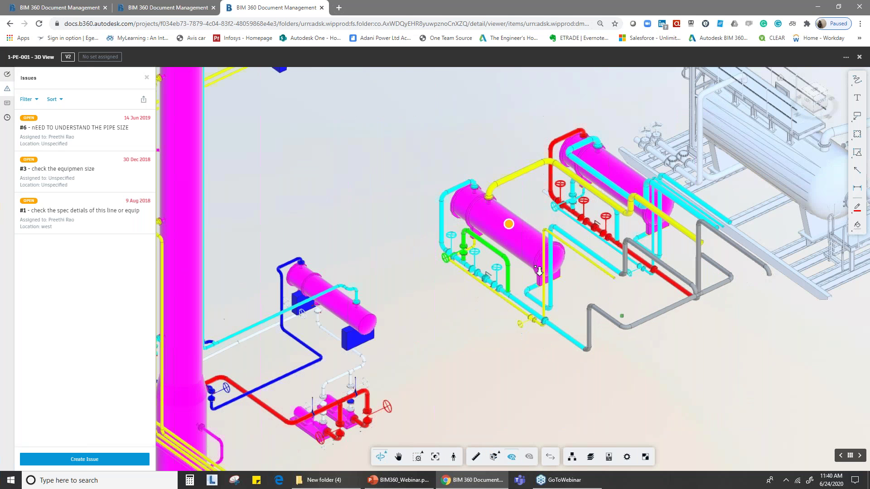
scroll(540, 271, "down", 5)
left_click(84, 459)
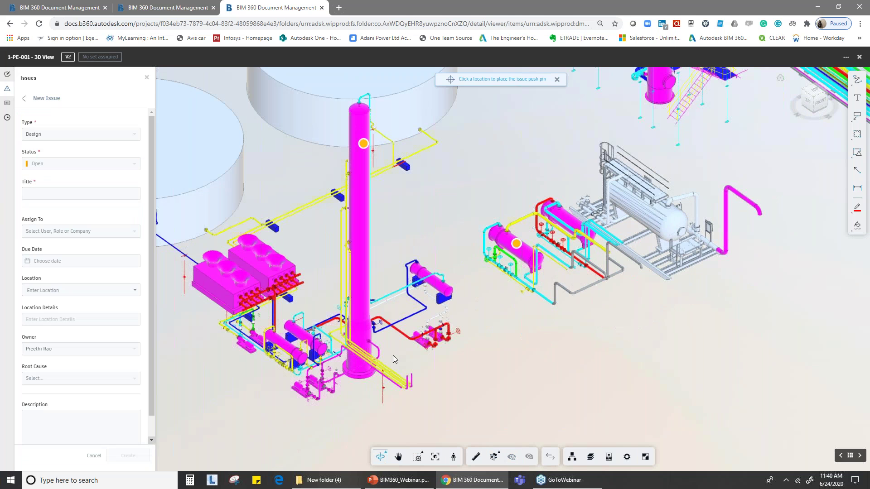
scroll(519, 251, "up", 2)
scroll(519, 251, "up", 2)
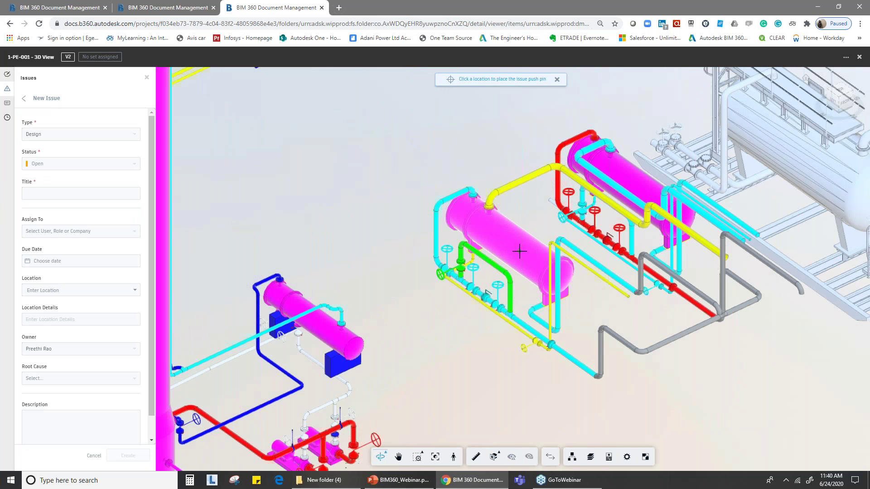
left_click(518, 250)
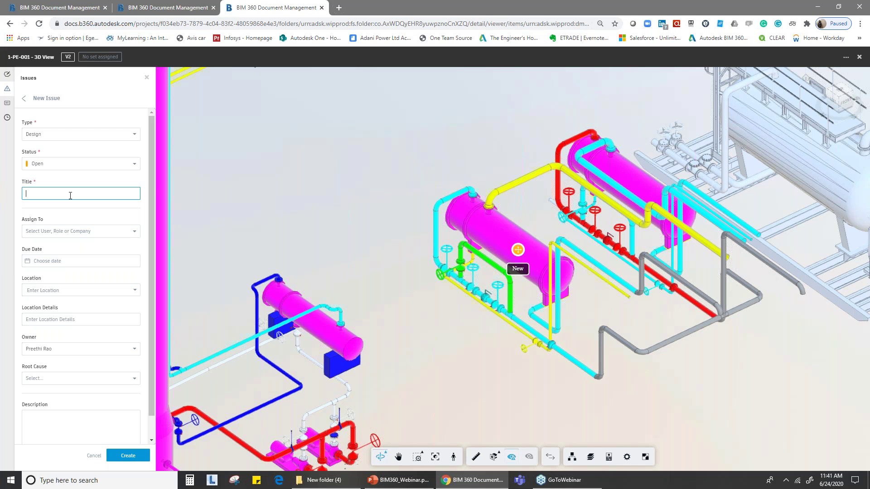
type("Euipment Details needed")
Assign the new issue to ABC
left_click(135, 232)
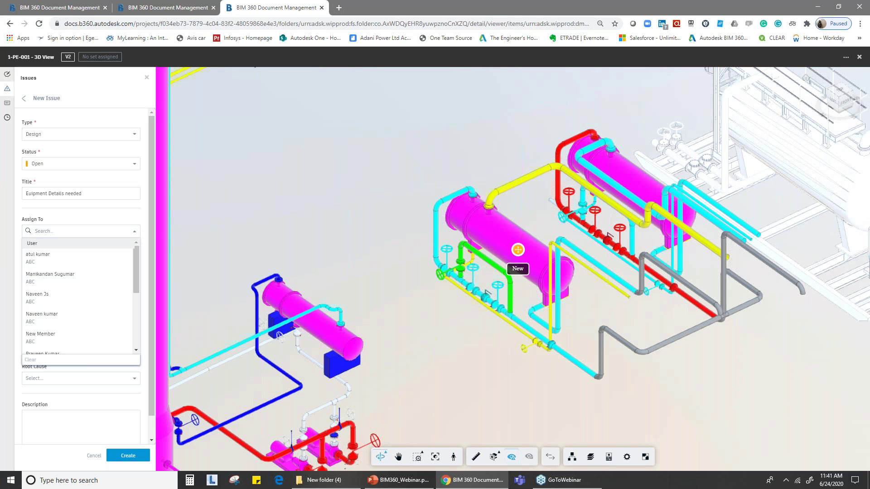
left_click(857, 280)
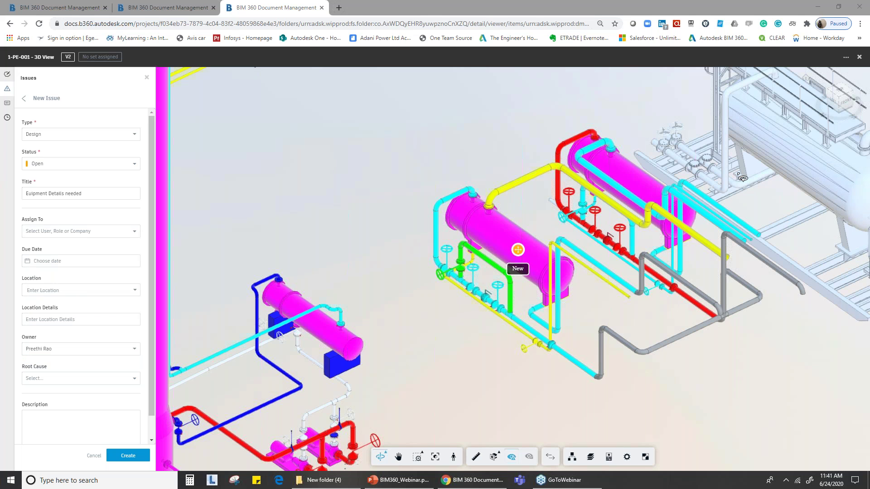
left_click(135, 234)
left_click(135, 234)
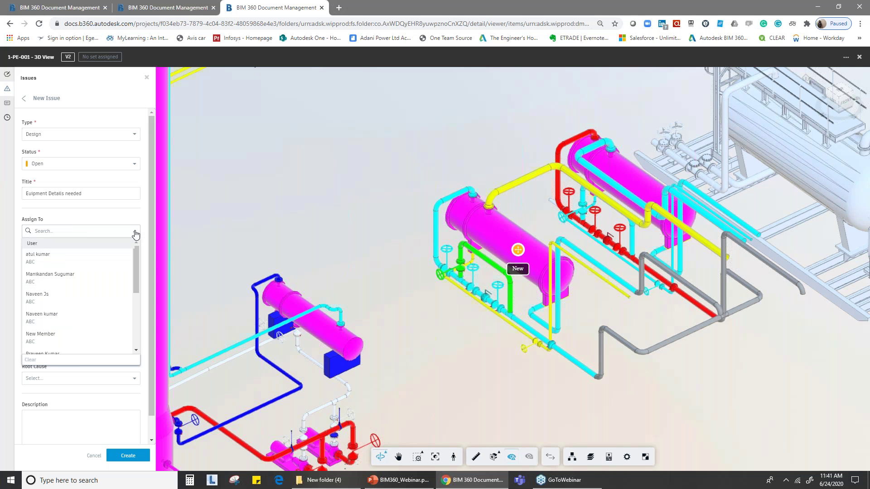
scroll(58, 259, "down", 5)
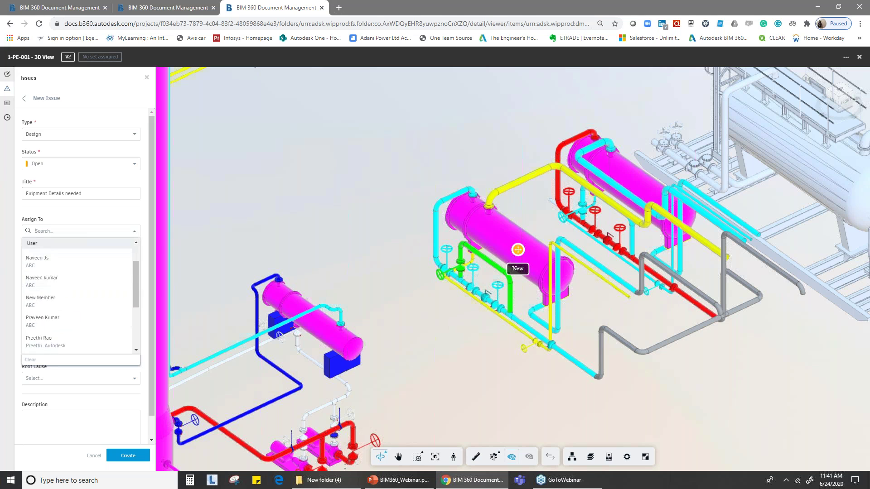
left_click(74, 317)
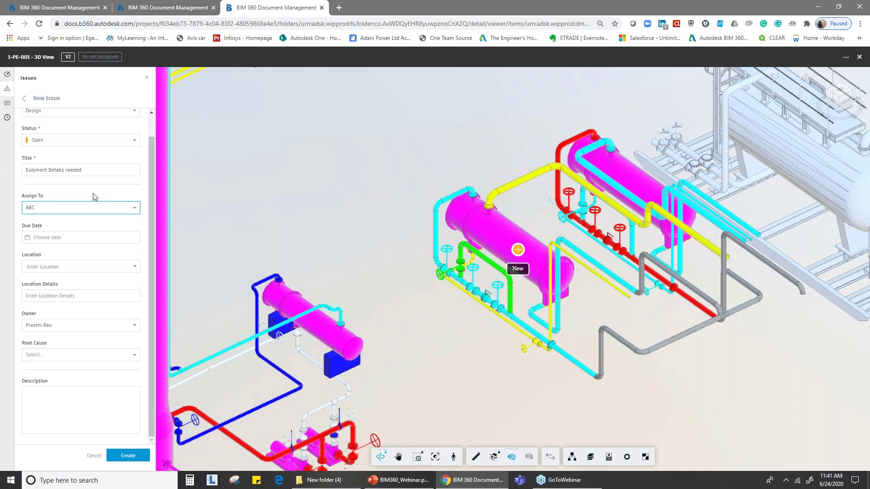
Set the new issue's due date to June 24, 2020 and its location details to "West side of my plan5"
left_click(72, 238)
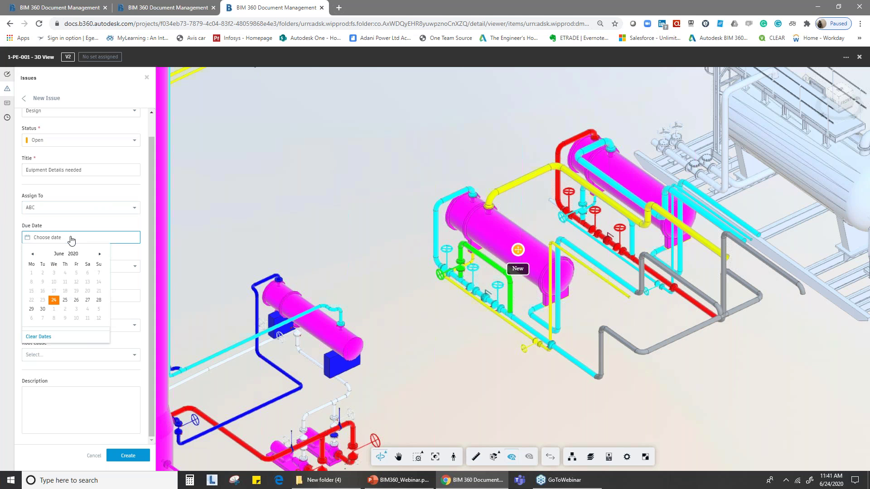
left_click(54, 300)
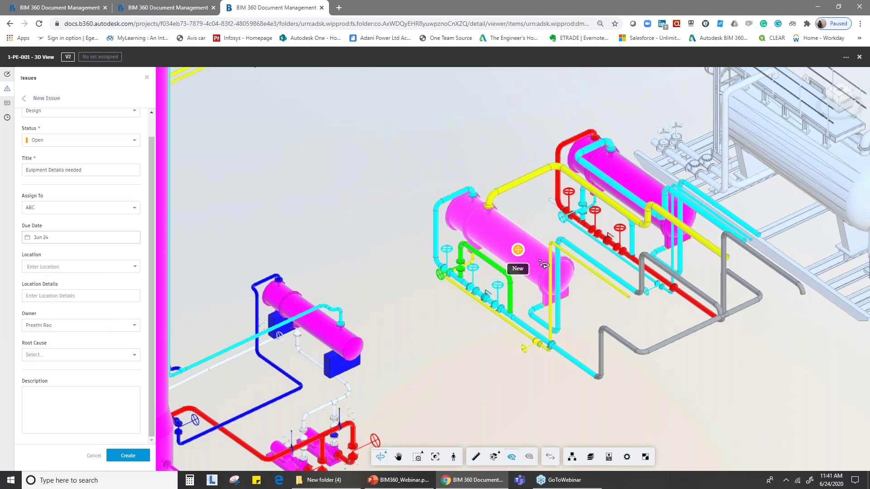
scroll(539, 260, "up", 1)
scroll(539, 260, "up", 3)
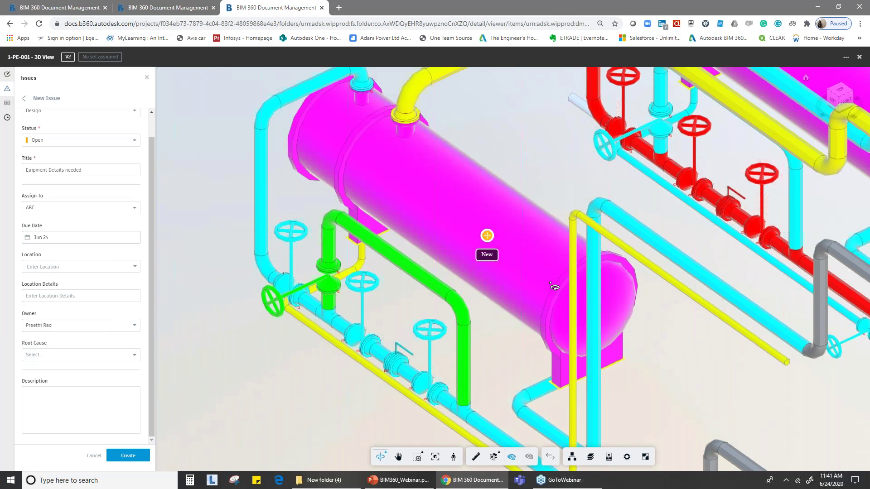
left_click(66, 267)
left_click(131, 297)
type("We")
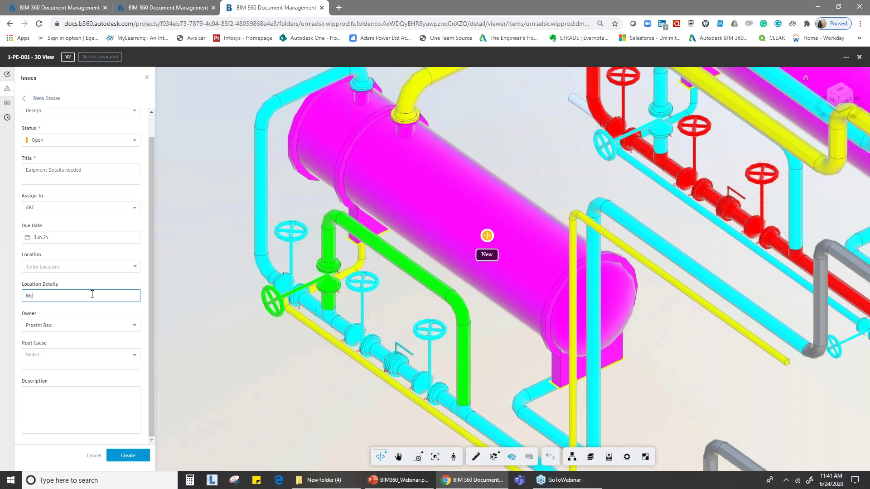
type("st side of my plan5")
Create the issue with root cause Code Compliance and the description "Need more details of the equipment"
left_click(126, 356)
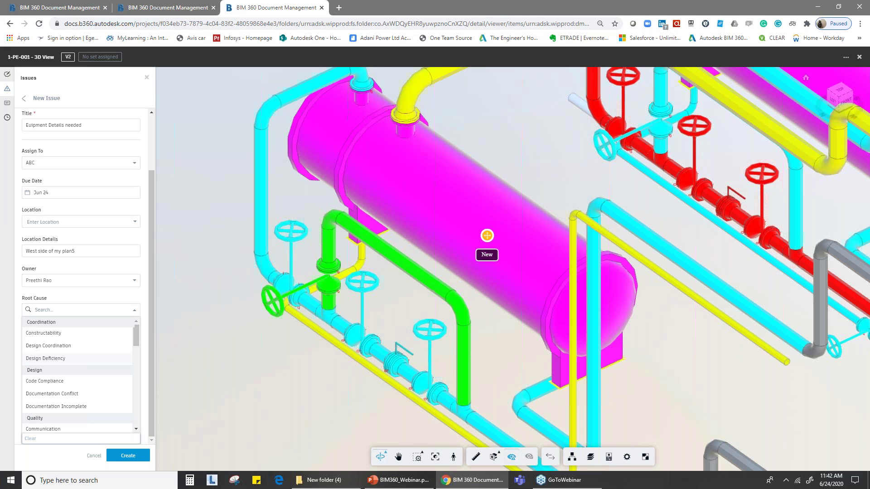
left_click(58, 383)
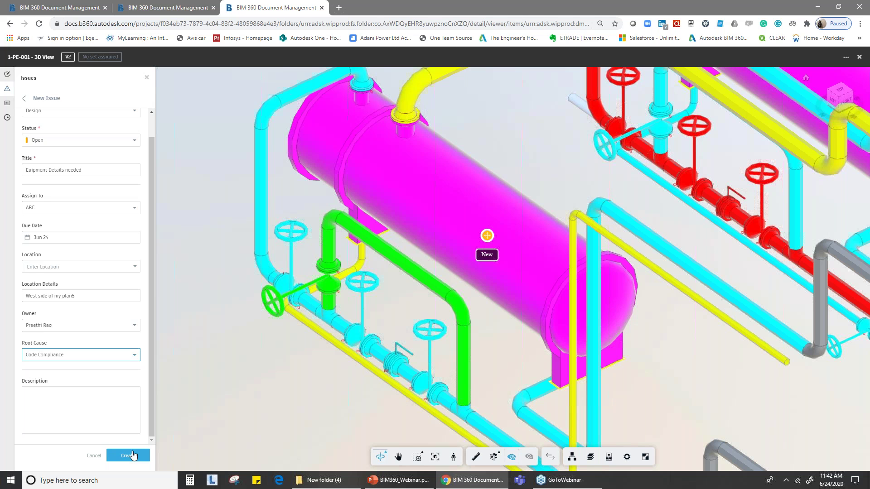
left_click(105, 409)
type("Nee")
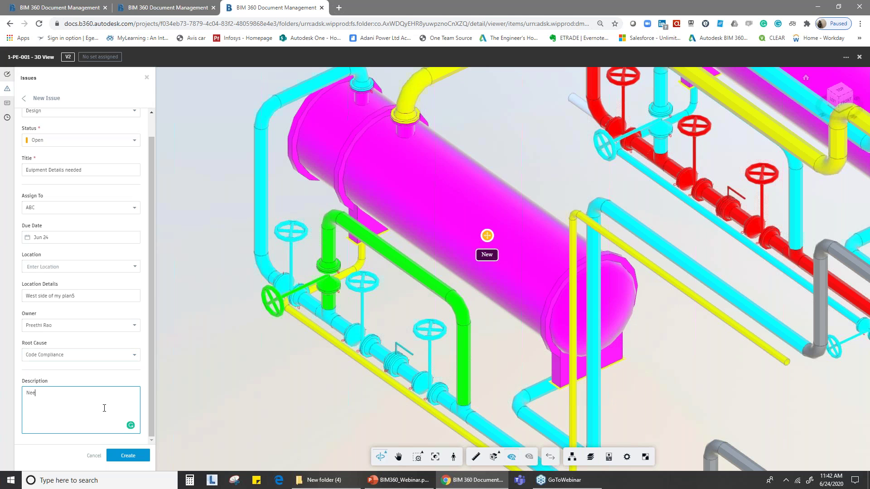
type("d more details of th")
type("quipment")
left_click(121, 457)
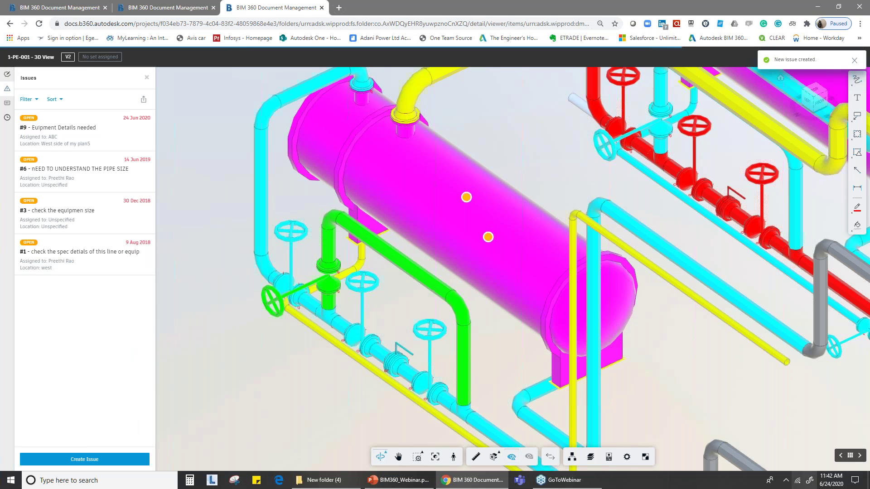
Open the newly created issue and review its details and attachments
scroll(536, 259, "down", 3)
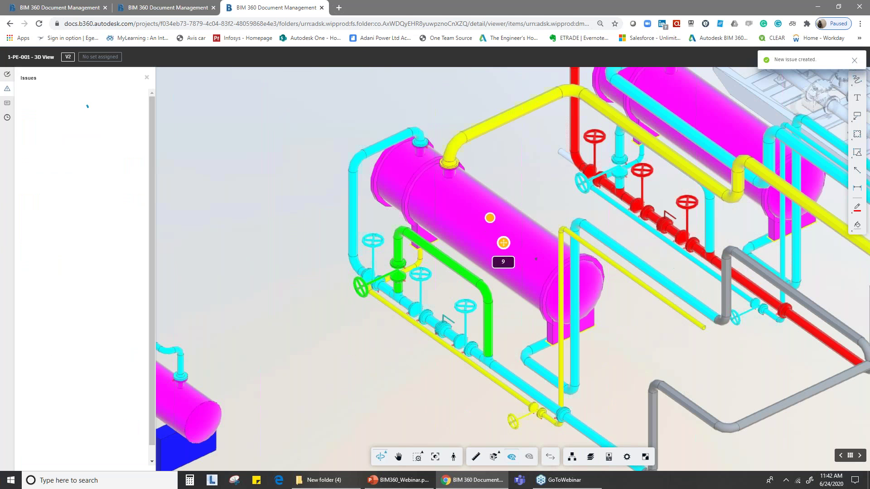
scroll(536, 259, "down", 3)
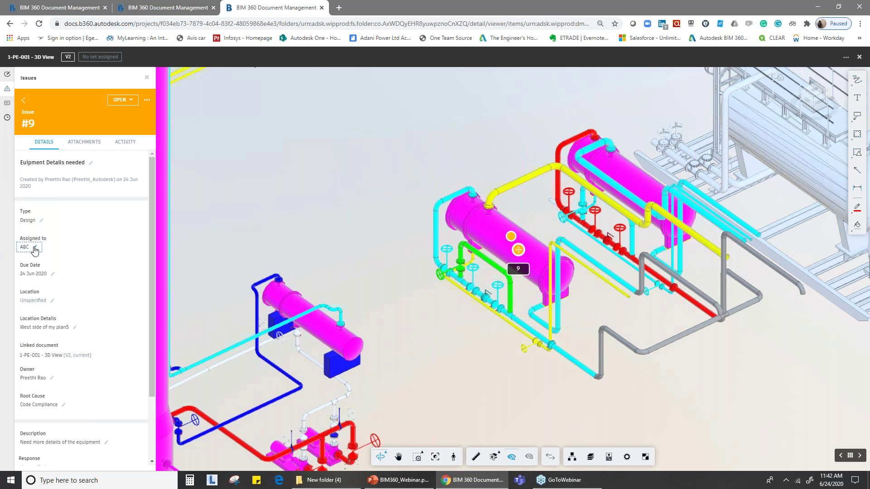
left_click(83, 146)
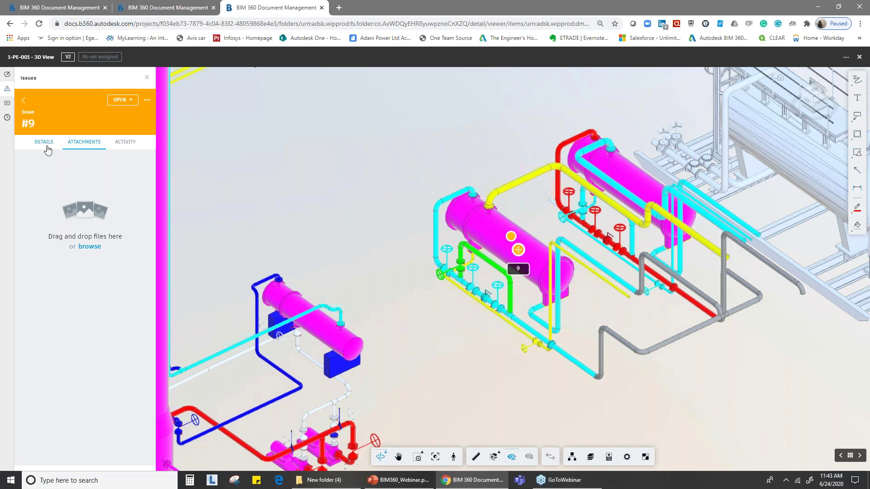
Post the comment "Please comment" in the issue's activity log, mentioning a project member
left_click(131, 144)
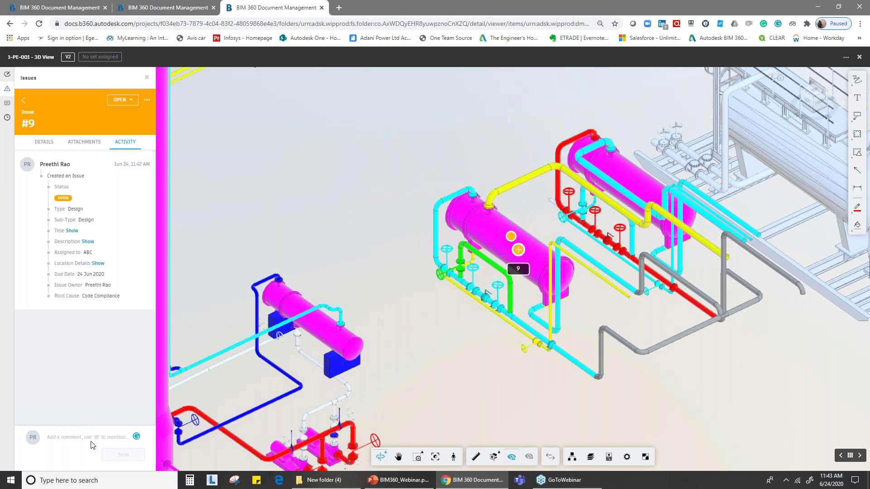
type("@")
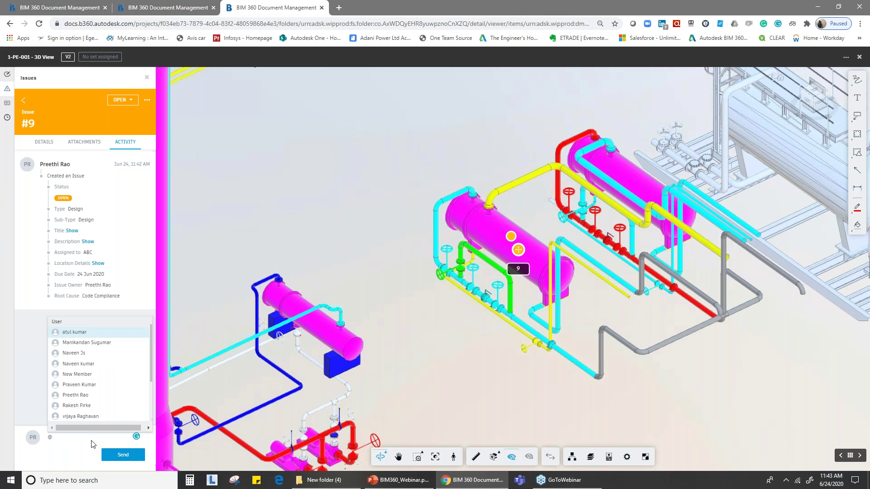
left_click(94, 366)
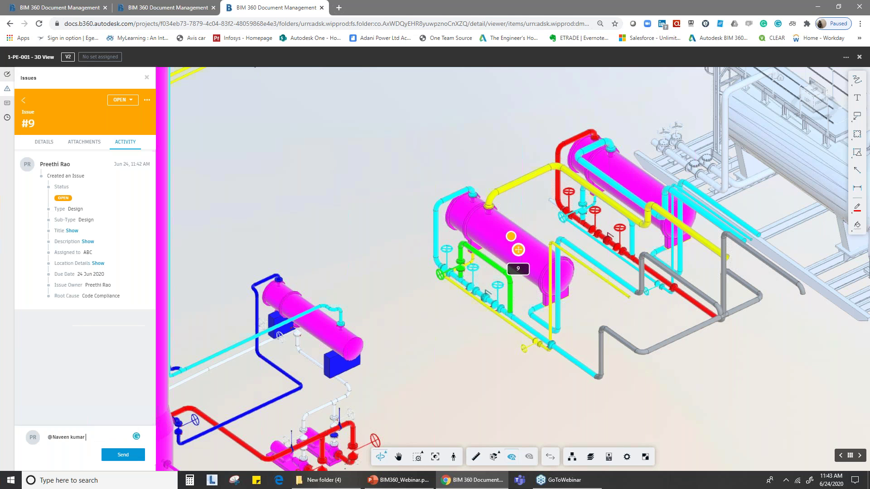
type("Please comment")
left_click(132, 456)
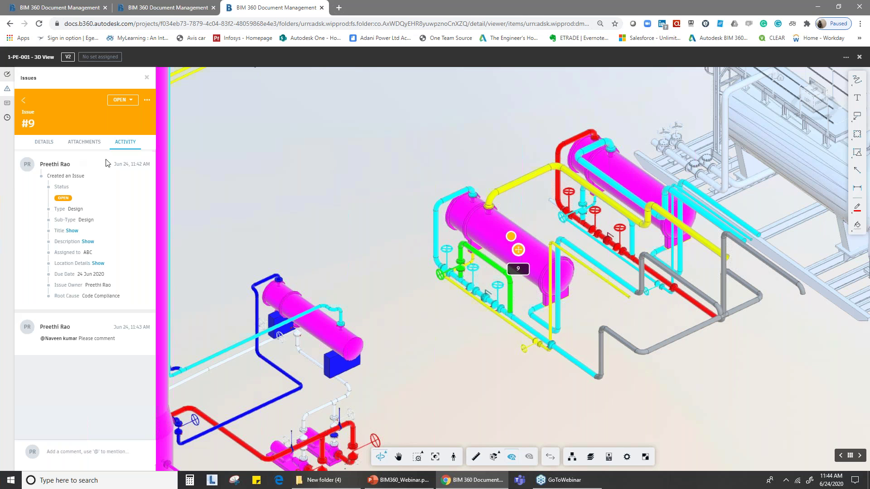
Refresh the issue's activity log, review the team's replies and expand the changed description entry
left_click(90, 146)
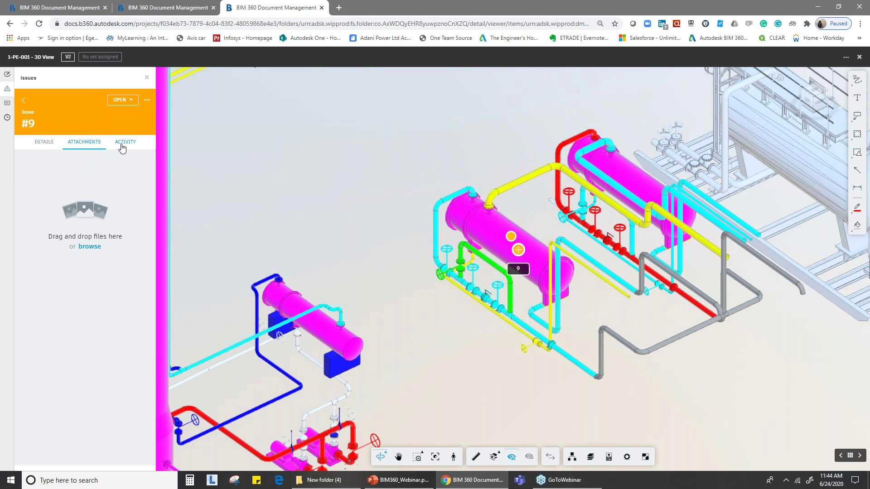
left_click(122, 148)
right_click(67, 377)
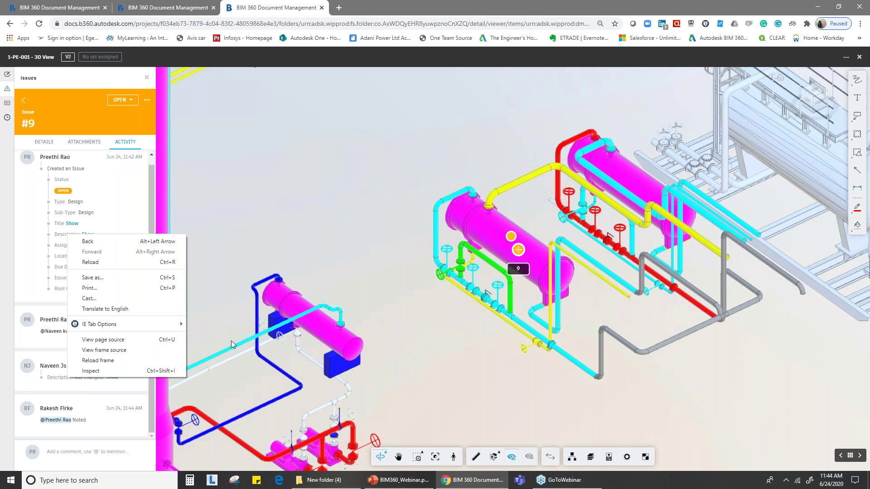
left_click(168, 222)
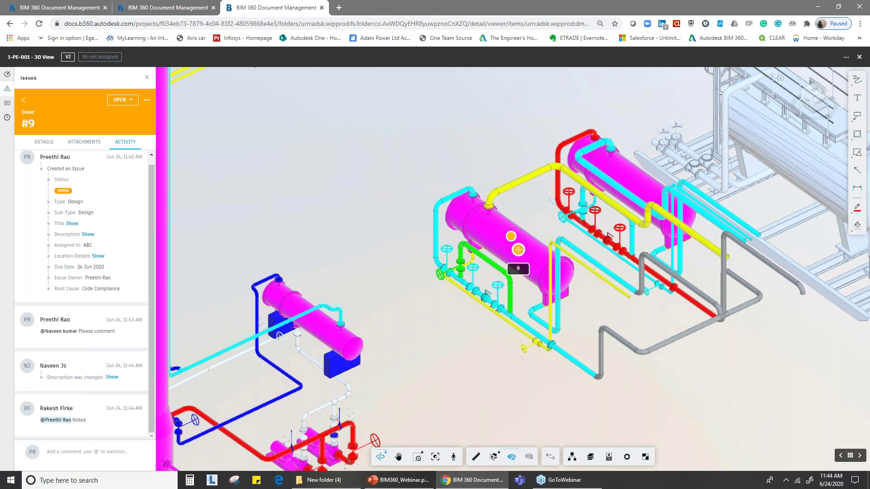
left_click(23, 99)
left_click(111, 378)
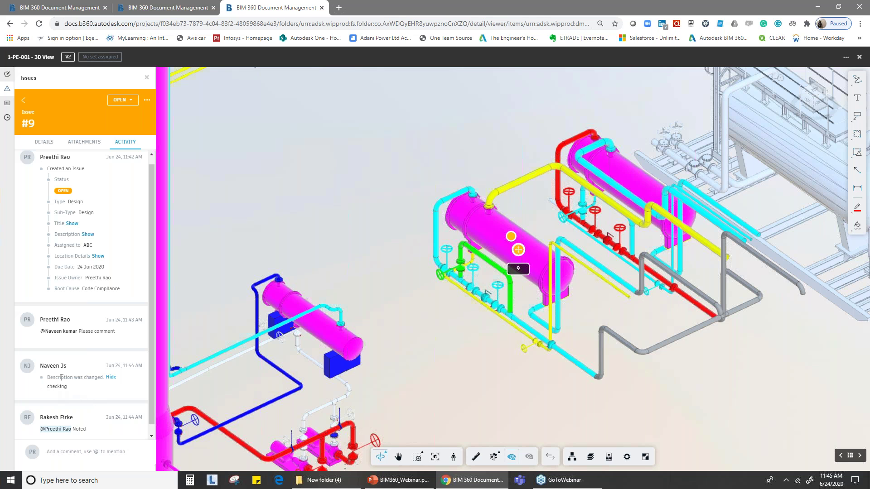
scroll(73, 417, "down", 1)
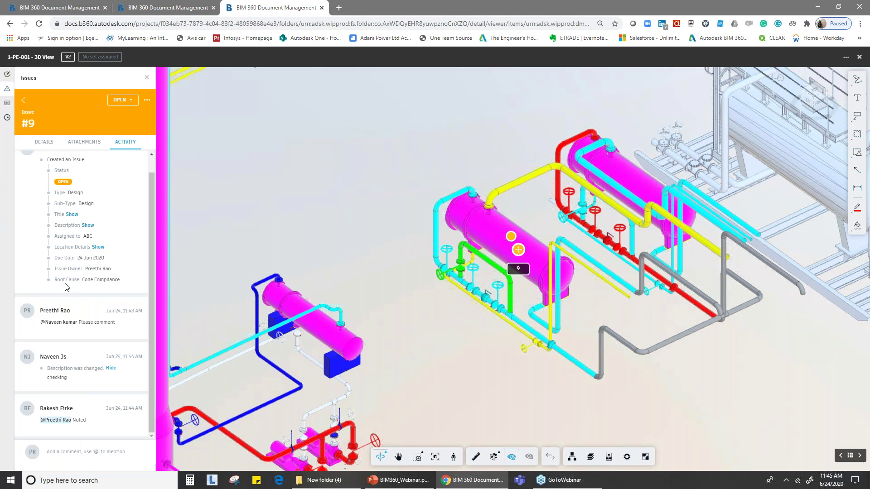
Start uploading an issue attachment from the computer and browse to the BIM360 folder on Local Disk (D:)
left_click(86, 142)
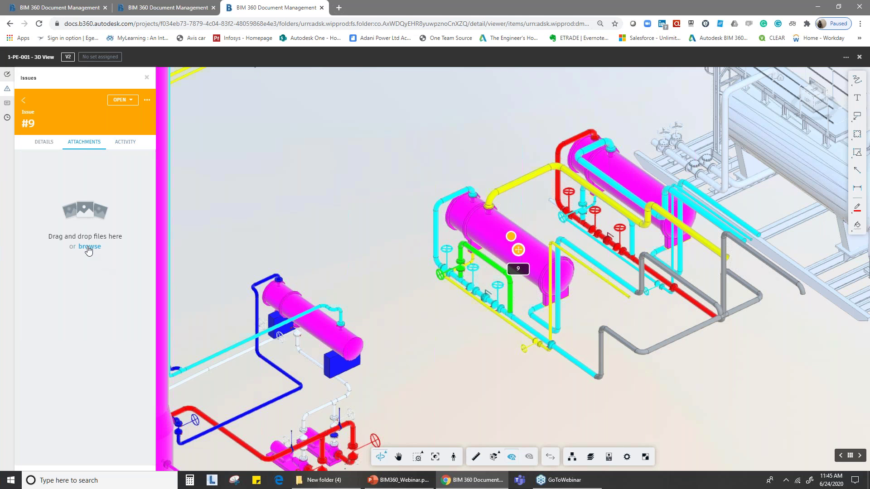
left_click(88, 248)
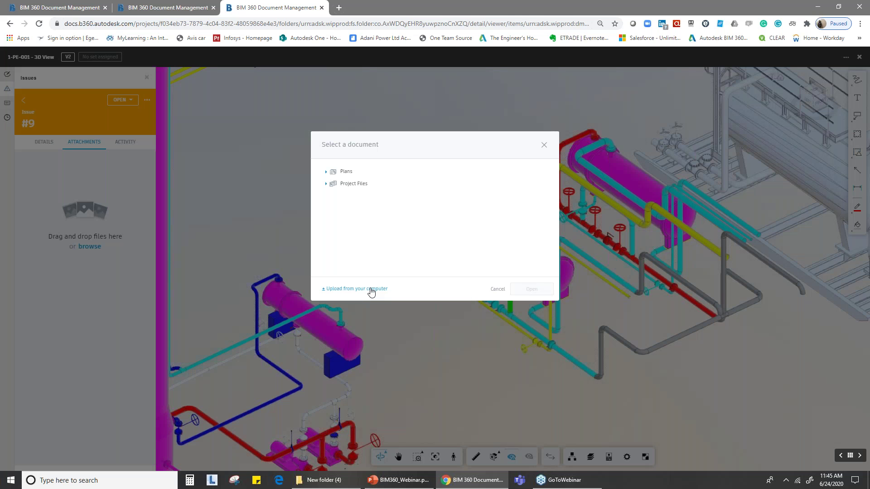
left_click(371, 290)
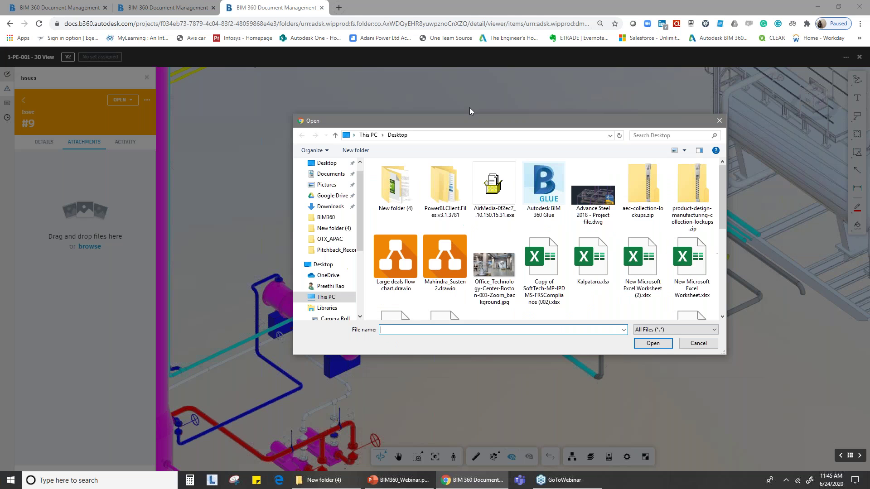
scroll(308, 262, "down", 1)
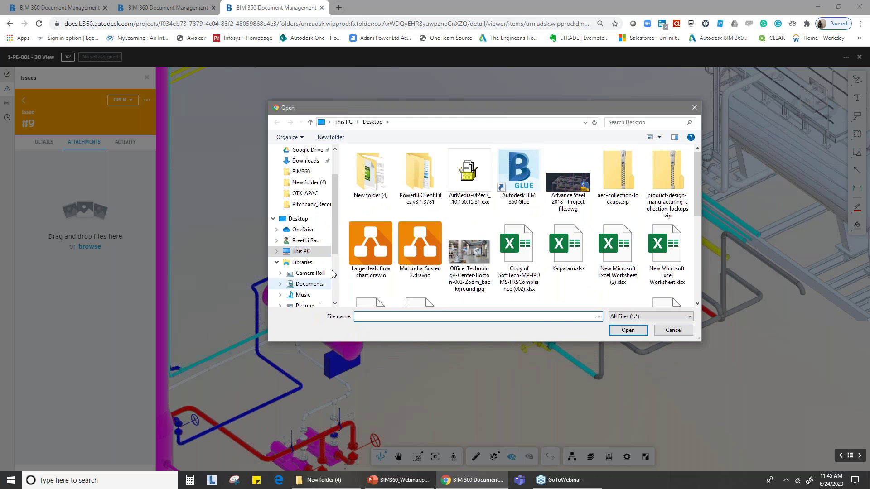
scroll(322, 273, "down", 2)
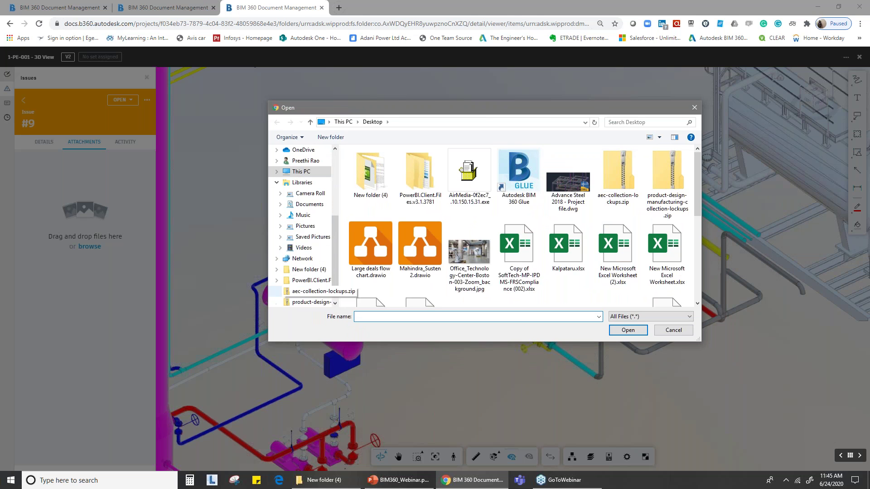
left_click(301, 208)
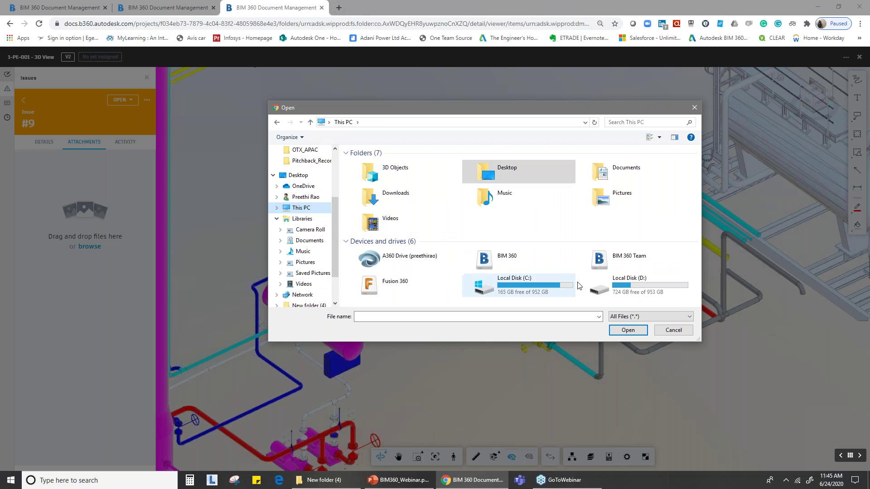
double_click(635, 280)
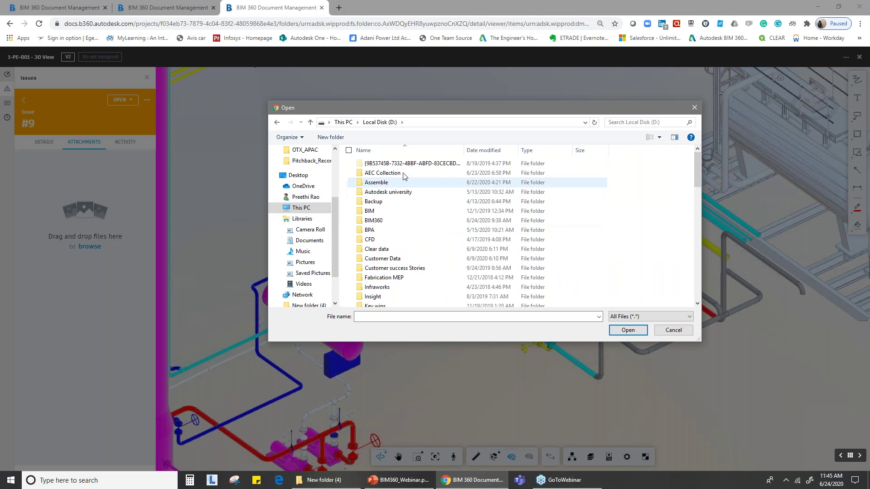
left_click(410, 213)
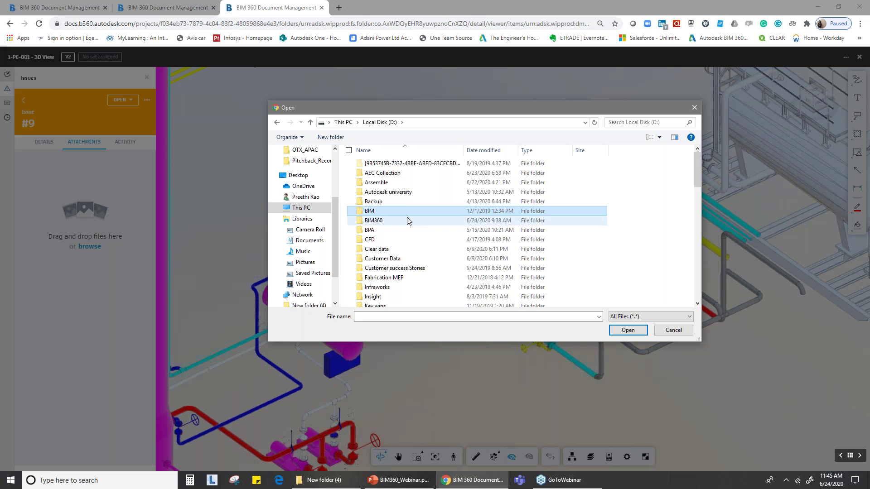
left_click(407, 221)
double_click(407, 220)
Attach duct.jpg from the Images folder of BIM 360 Docs Dataset v3 to the issue
left_click(389, 164)
double_click(390, 164)
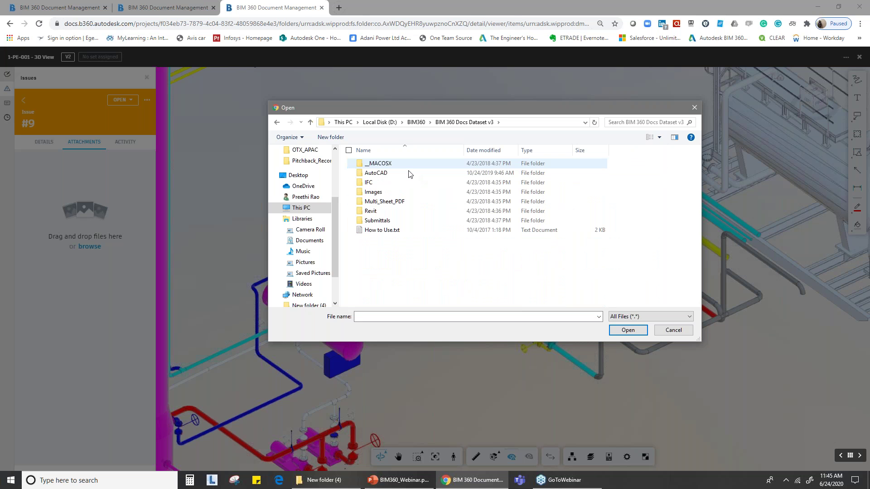
double_click(386, 192)
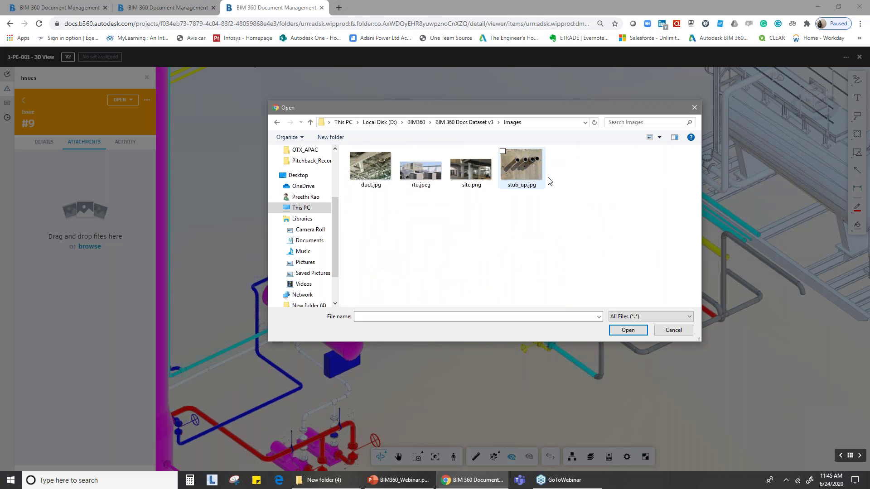
left_click(371, 167)
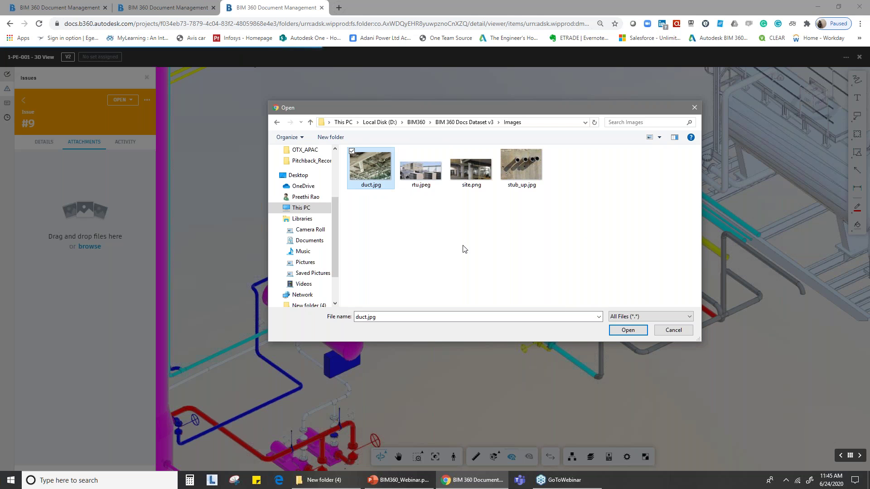
left_click(628, 330)
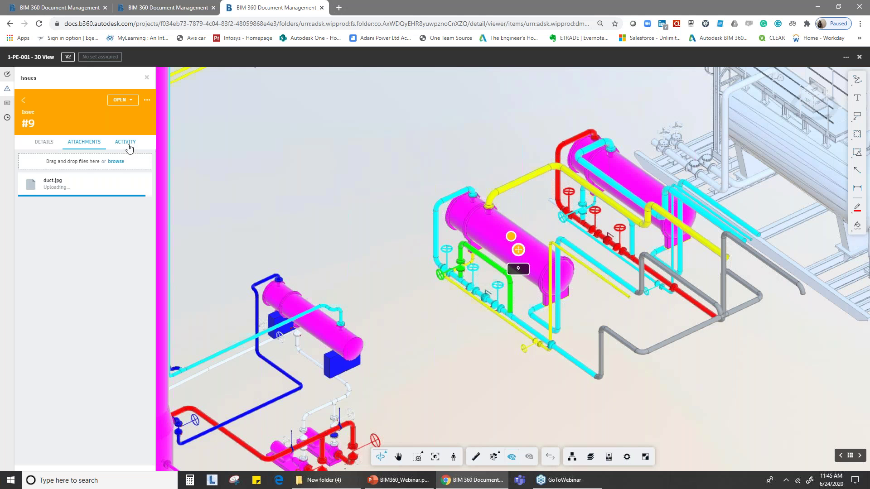
Review the issue's activity log and attachments list for the uploaded photos
left_click(127, 143)
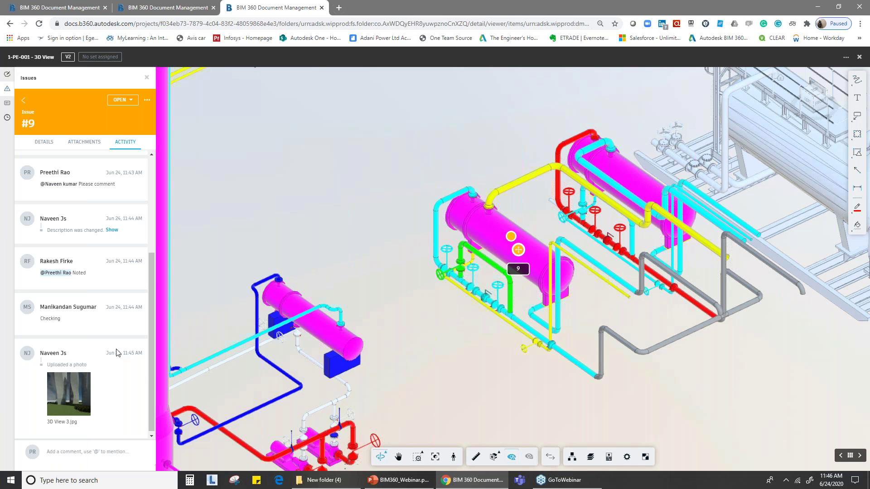
left_click(92, 145)
right_click(98, 271)
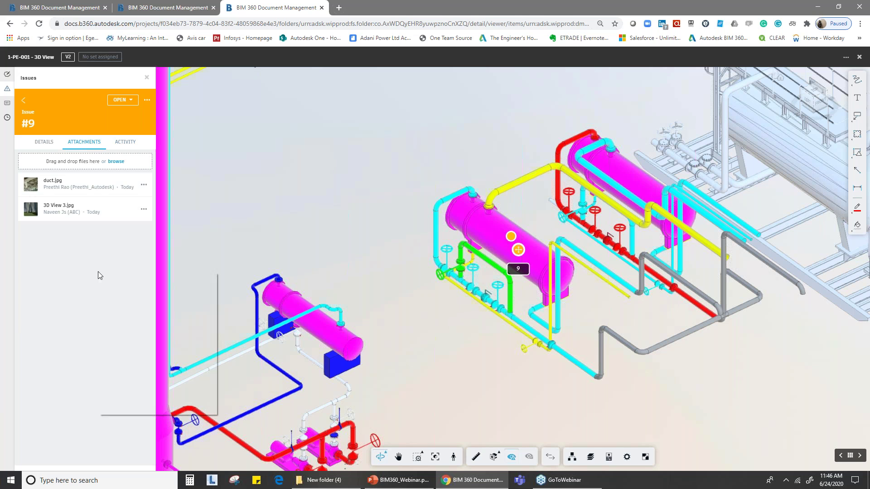
left_click(132, 142)
scroll(137, 342, "down", 2)
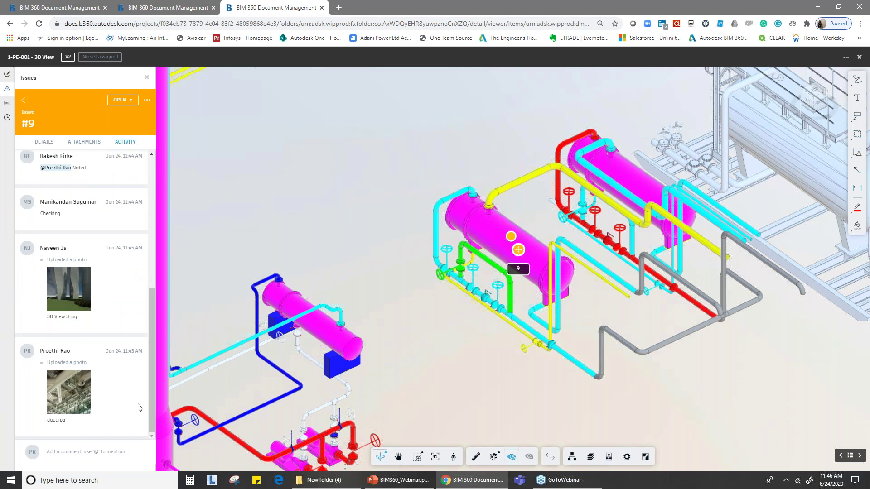
Review the issue's activity log, reload the page and look through the log entries again
scroll(128, 376, "up", 8)
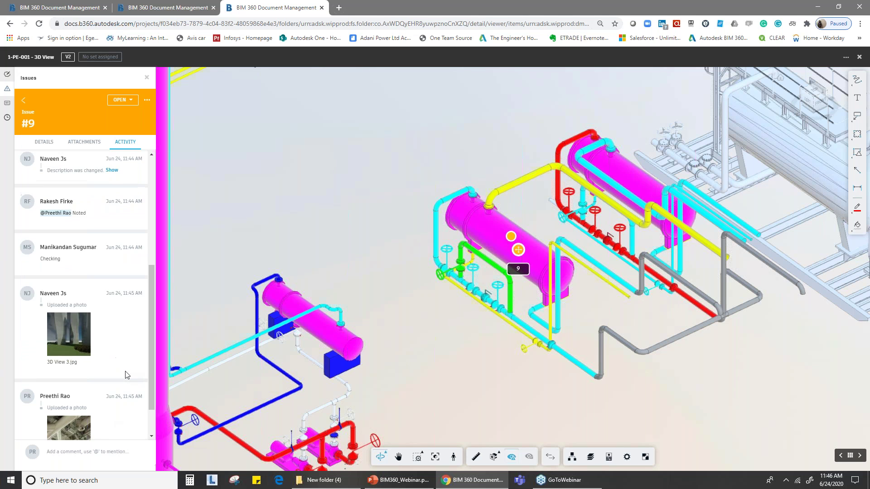
scroll(126, 376, "down", 6)
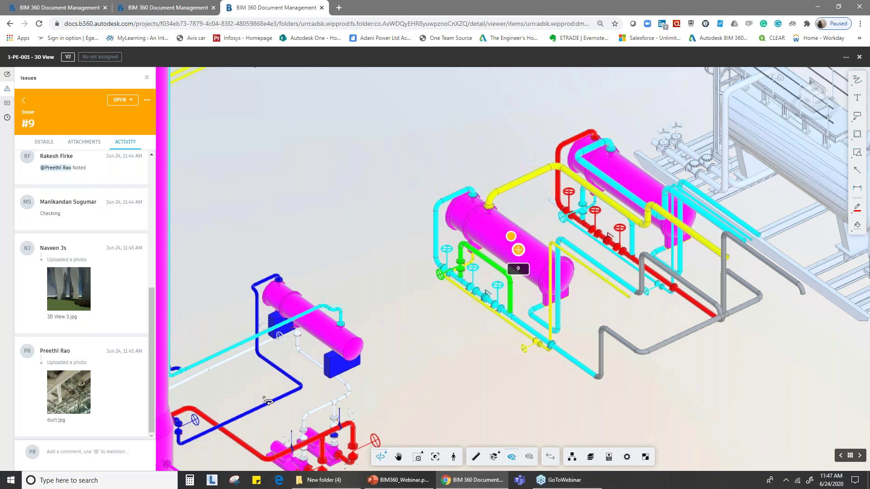
right_click(119, 419)
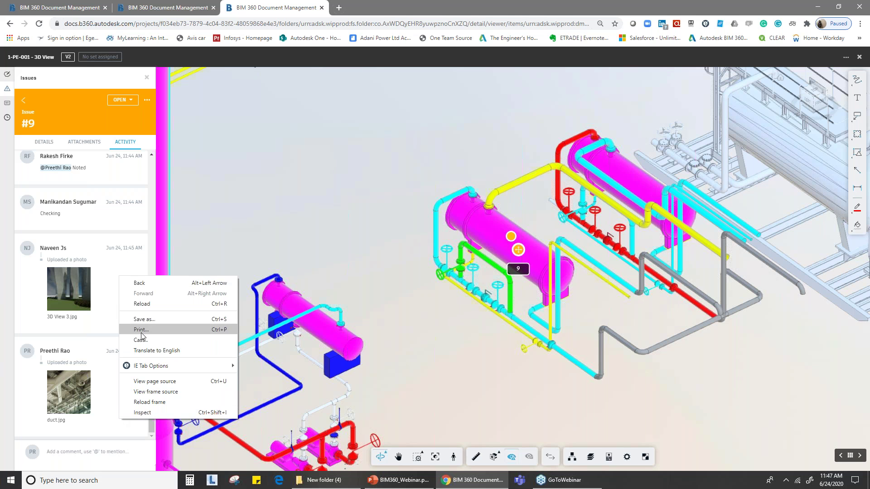
left_click(146, 304)
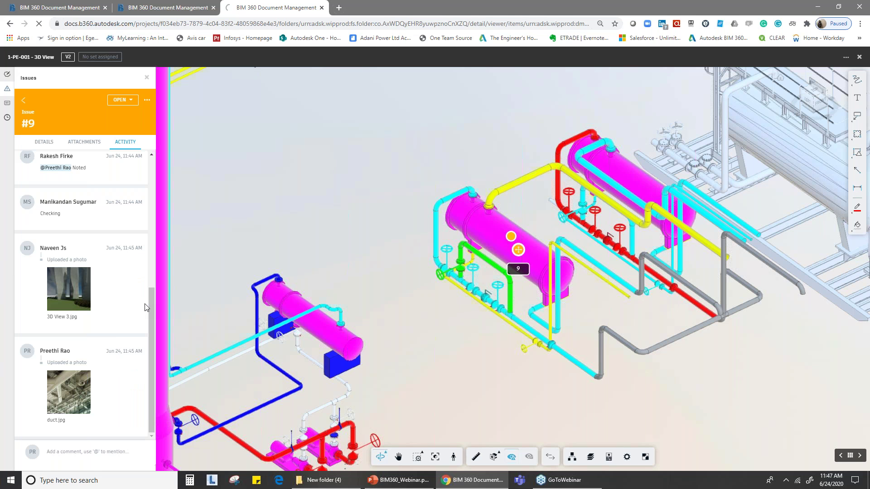
scroll(138, 410, "up", 4)
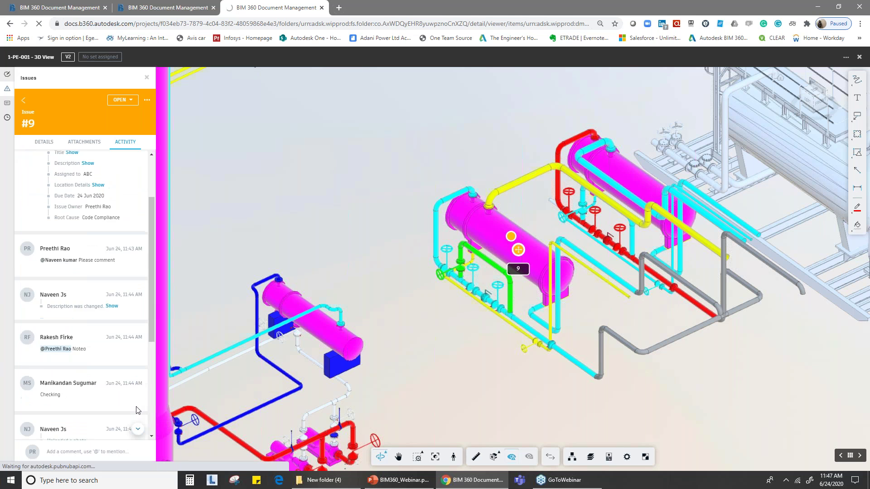
scroll(120, 346, "down", 2)
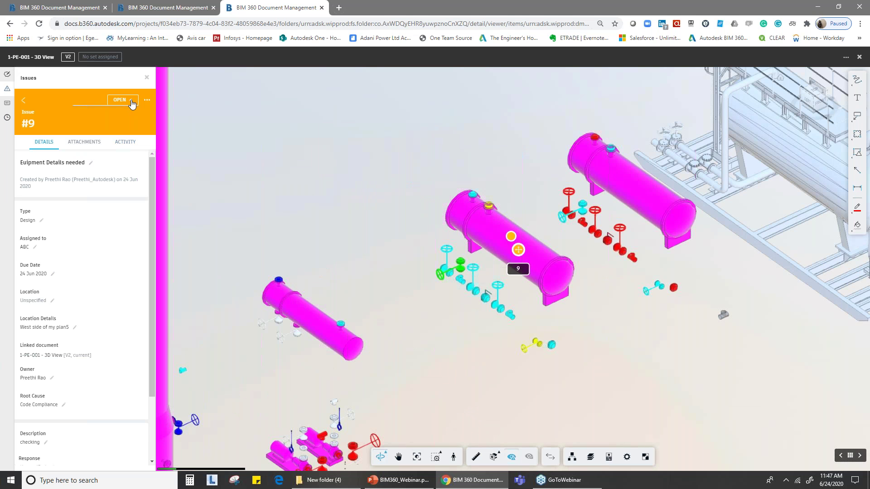
Set issue #9's status to Answered with the comment "The issue has been answered & rectified" and check its activity log
left_click(131, 103)
left_click(114, 133)
left_click(87, 233)
type("The issue ha")
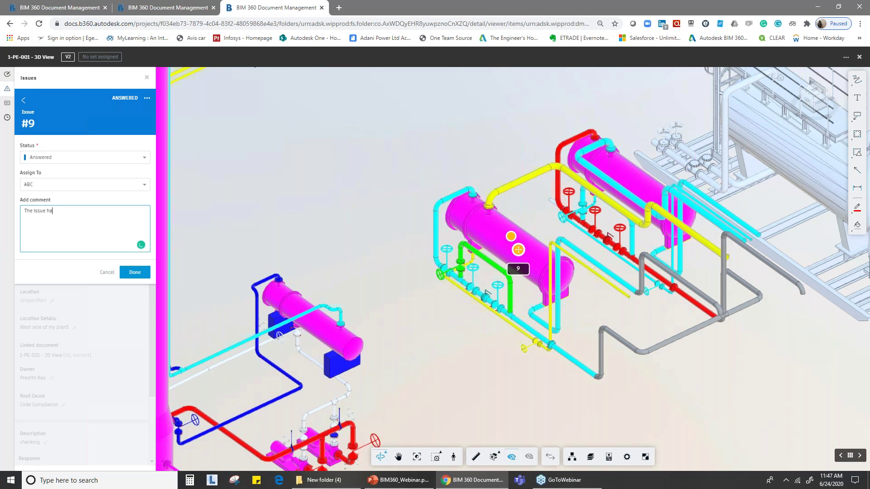
type("s been answered & rectified")
left_click(142, 272)
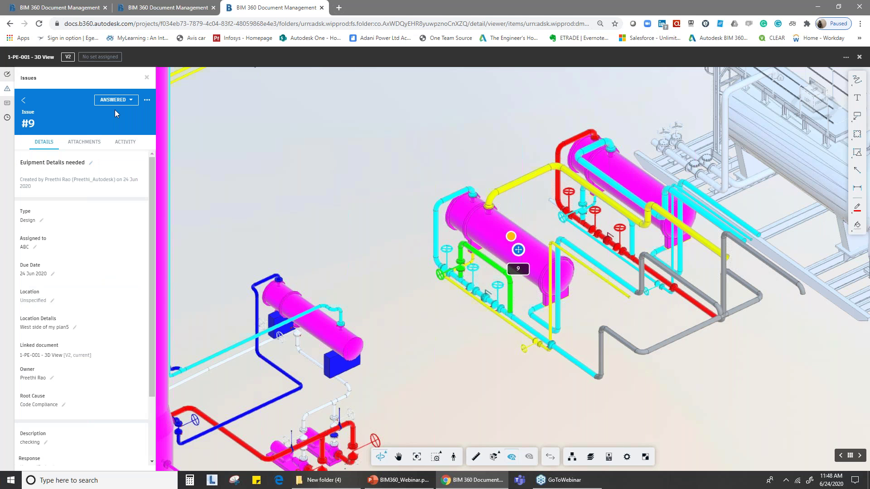
left_click(126, 143)
scroll(128, 327, "down", 6)
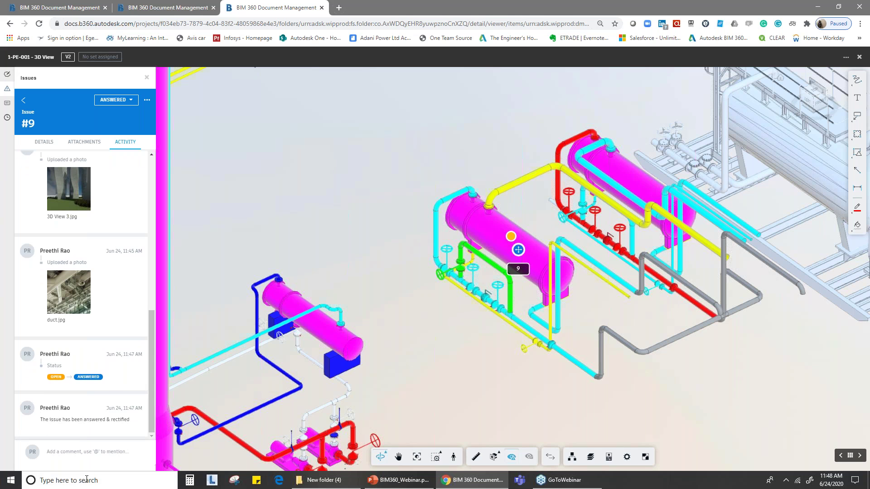
Set issue #9's status to Closed with the comment "Thes issue has been sorted out by the equipment manufacturer and it is closed"
left_click(131, 101)
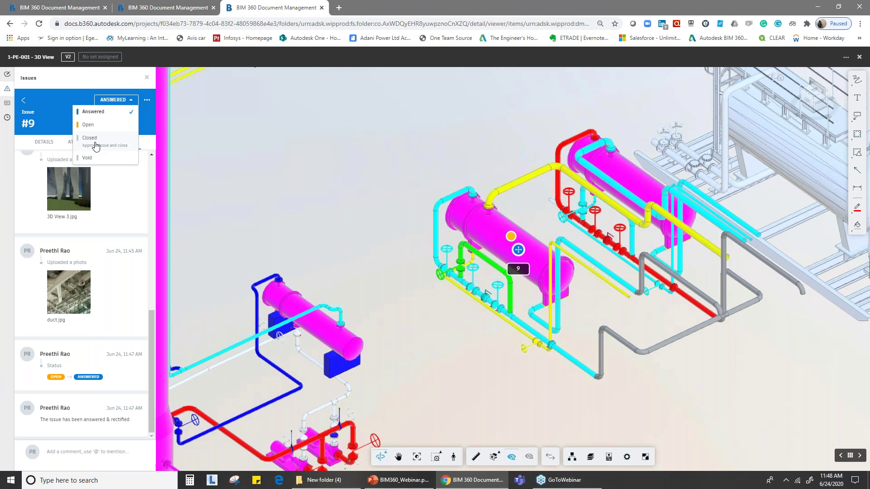
left_click(96, 145)
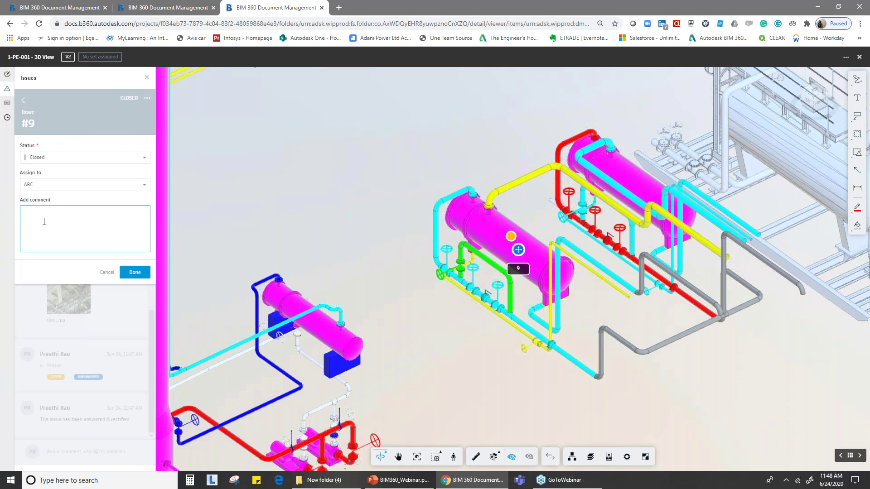
type("Thes issu")
type("e has bee")
type("n sort")
type("ed out by the e")
type("quipme")
type("nt manu")
type("fact")
type("urer and it i")
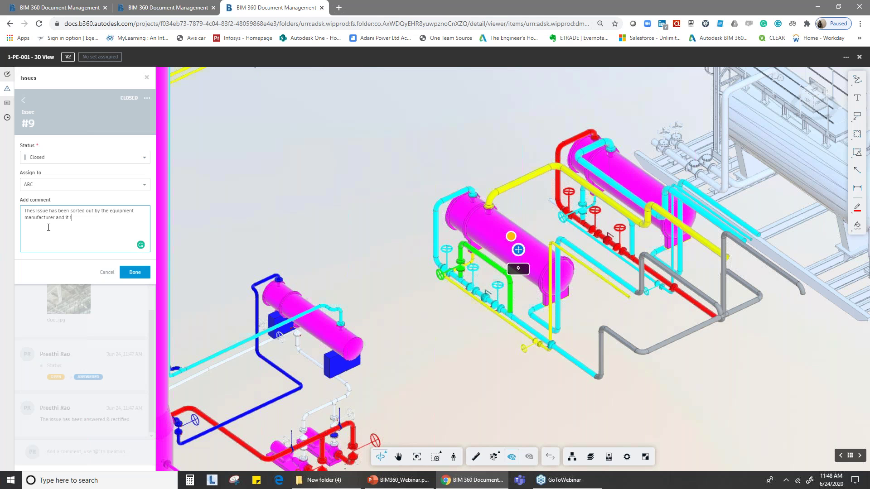
type("s closed")
left_click(136, 259)
left_click(136, 272)
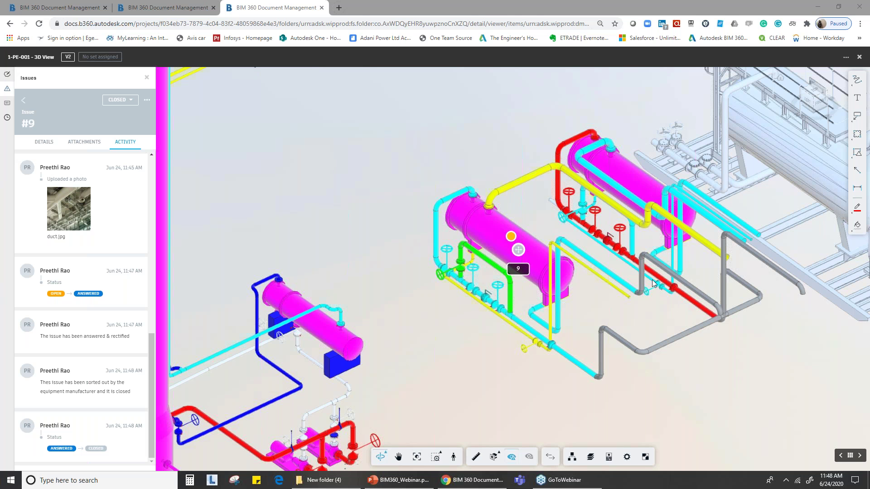
Close the model viewer and list all of the project's issues with the default status filter cleared
left_click(860, 57)
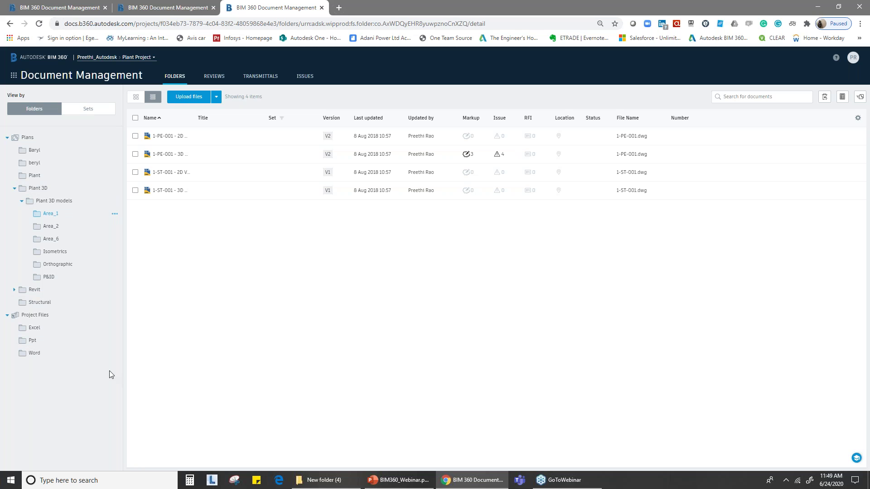
left_click(300, 77)
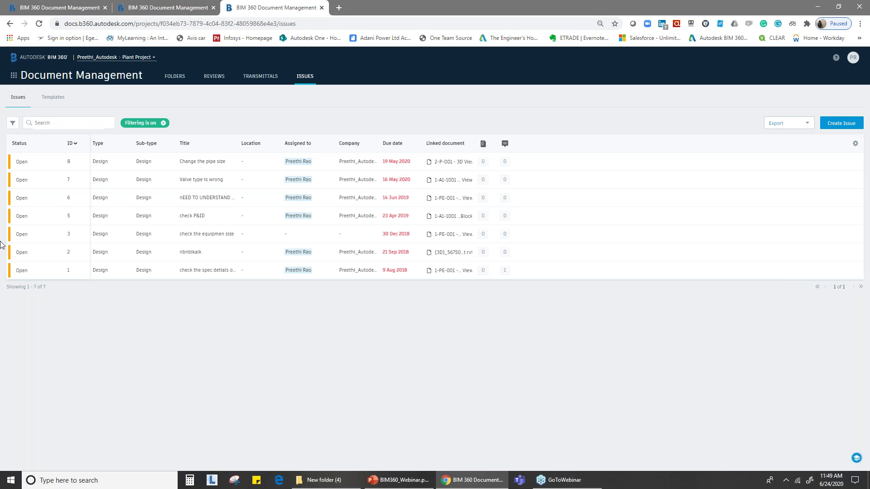
left_click(12, 123)
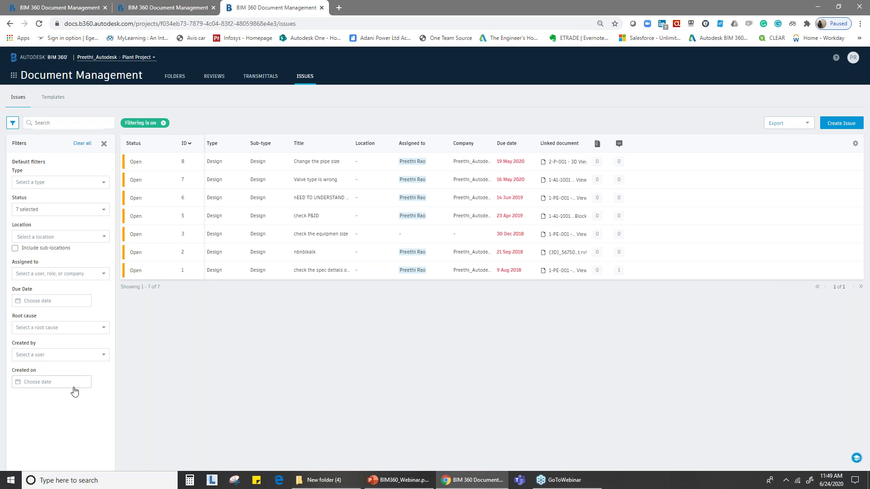
left_click(82, 211)
left_click(82, 210)
left_click(163, 122)
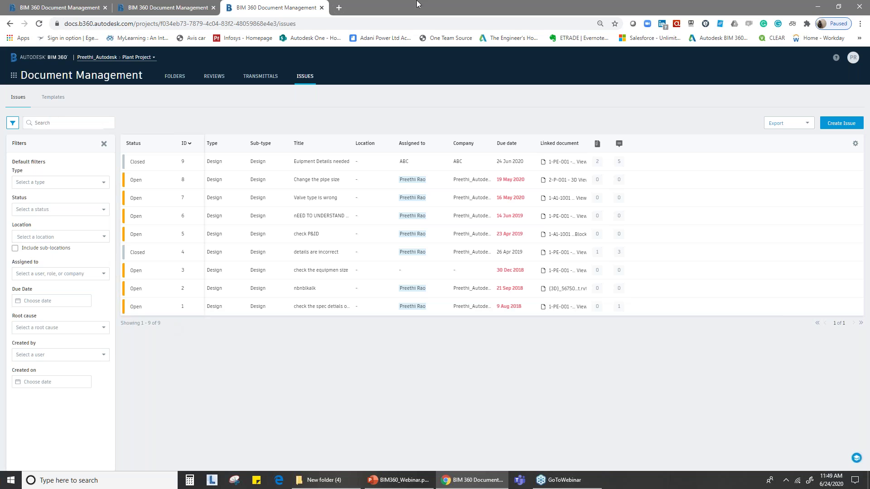
left_click(103, 145)
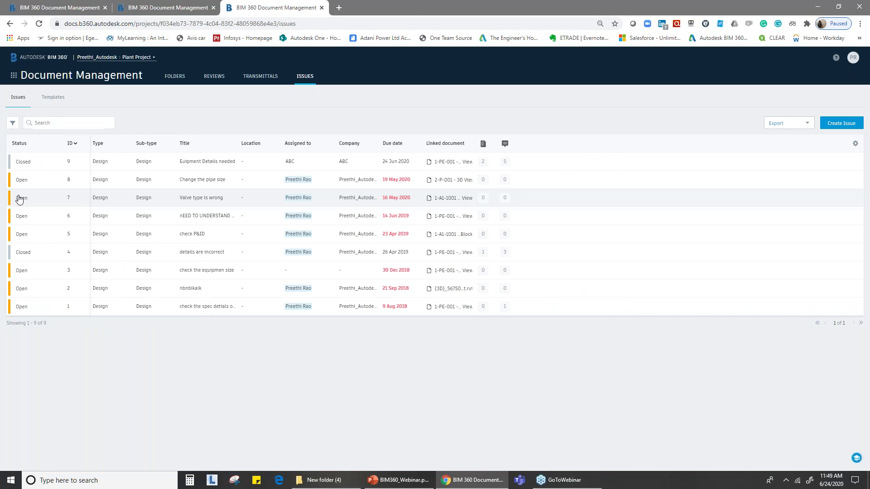
Open issue #9 from the issues list and review its details, attachments and activity history
left_click(23, 162)
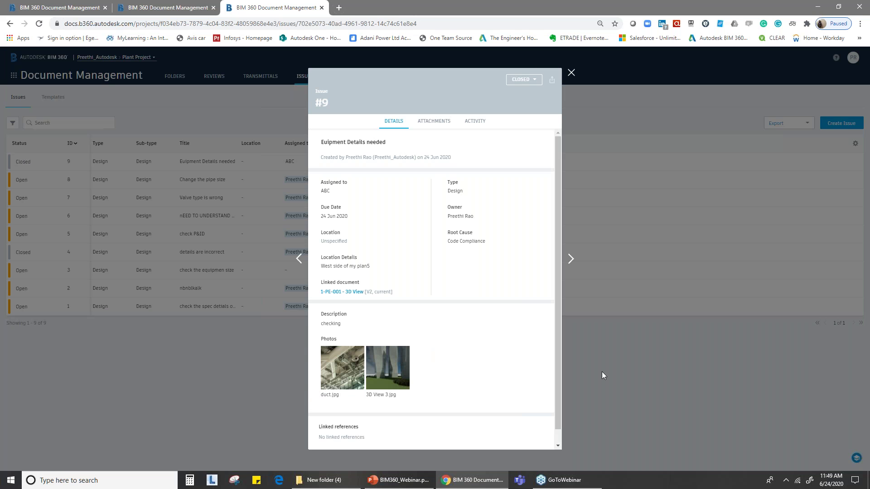
left_click(432, 126)
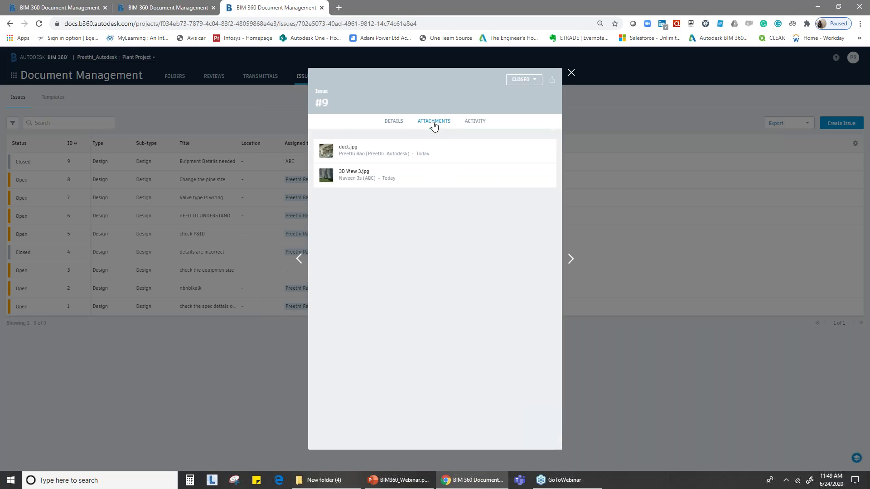
left_click(470, 123)
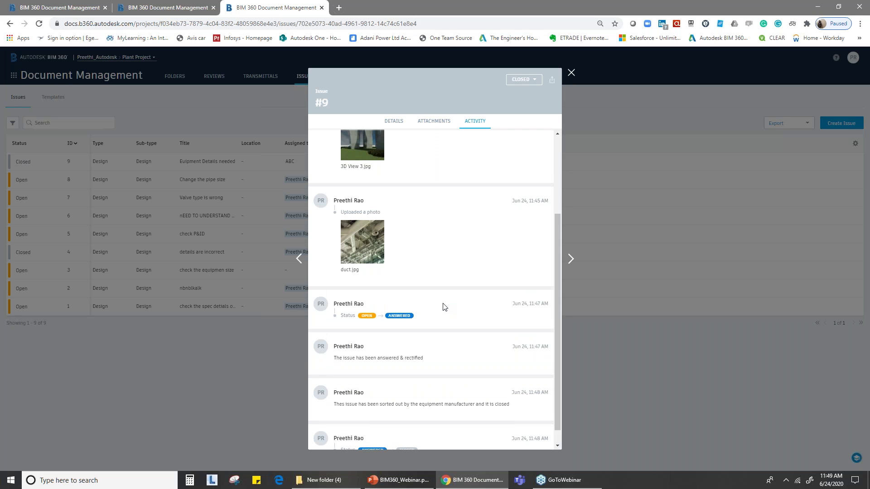
scroll(363, 435, "down", 2)
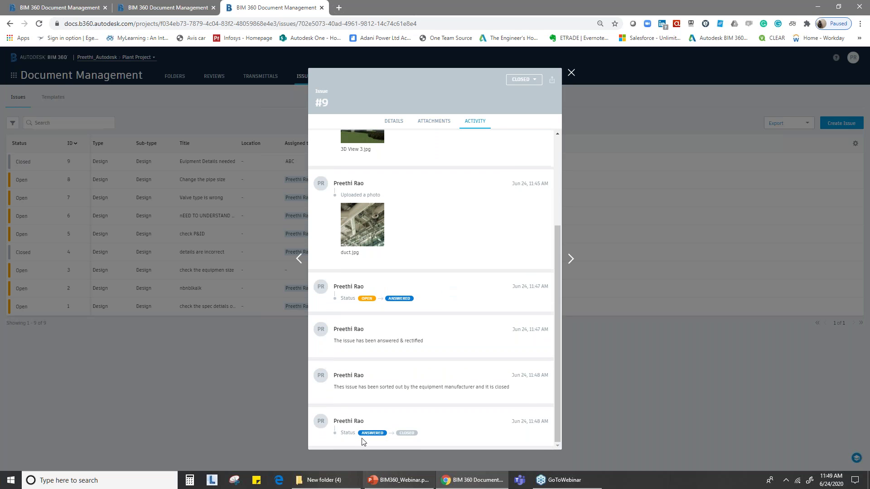
left_click(571, 73)
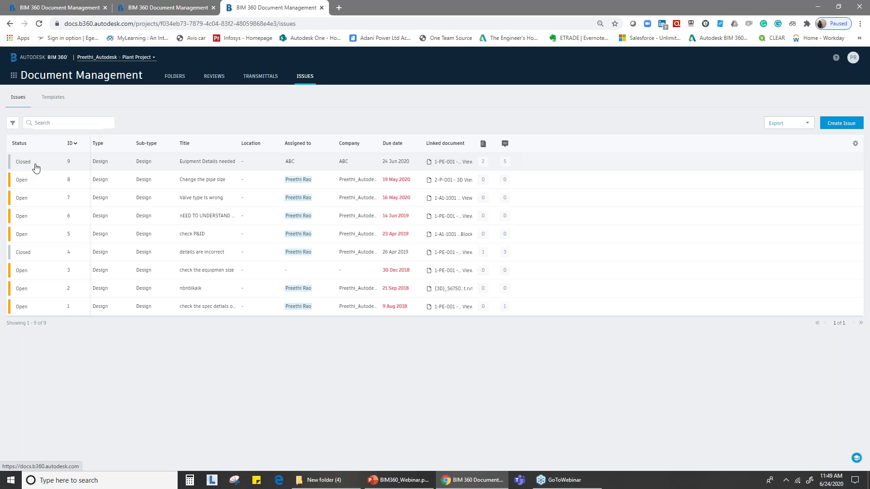
left_click(36, 169)
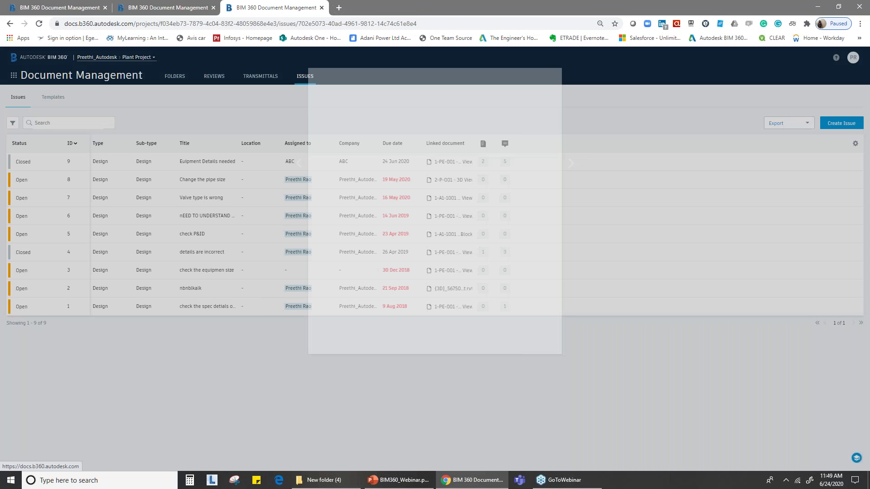
left_click(572, 73)
Export the issues list as a PDF report titled "Issue Report 2020-06-24"
left_click(807, 123)
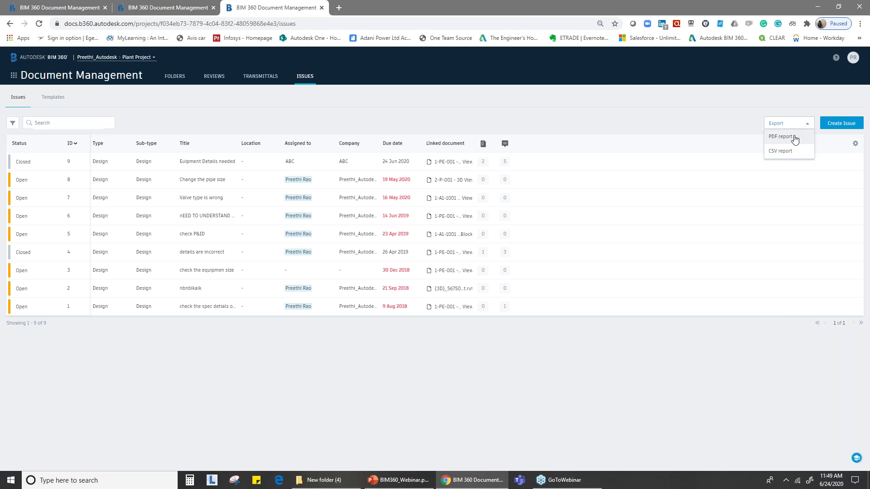
left_click(795, 139)
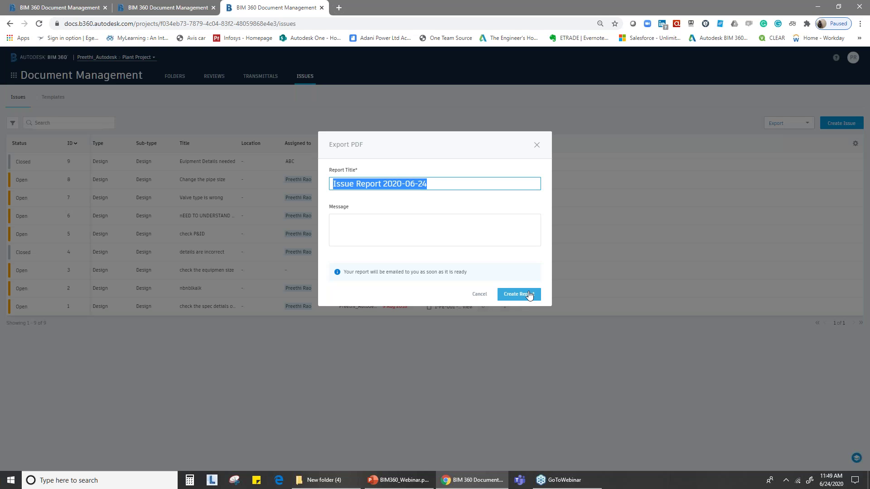
left_click(529, 295)
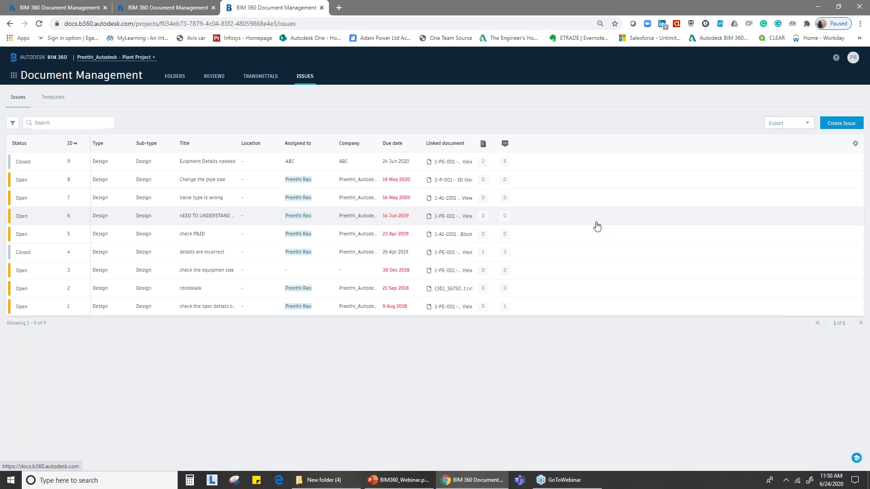
Launch Outlook, check the inbox for the e-mailed issue report, and return to the BIM 360 issues list
left_click(72, 481)
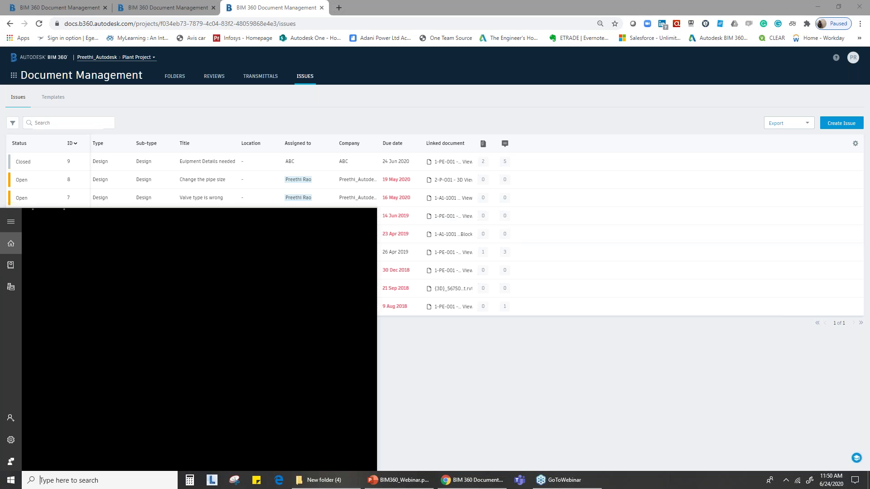
type("outloo")
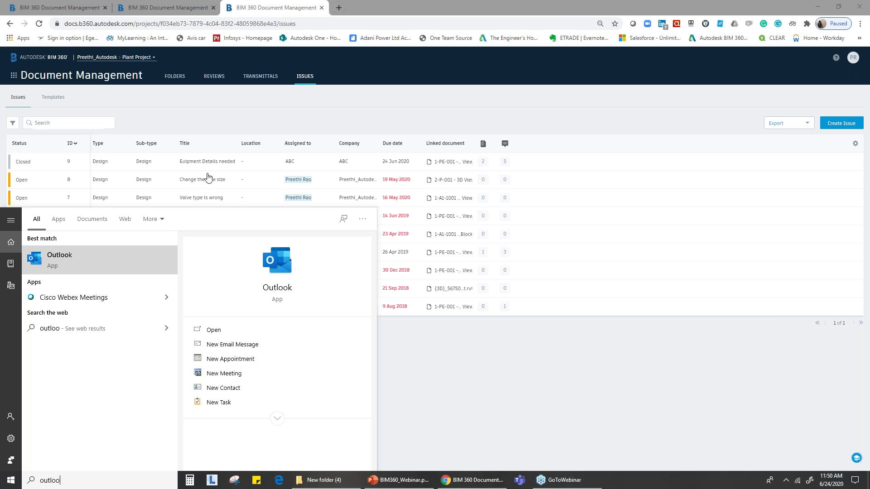
left_click(107, 265)
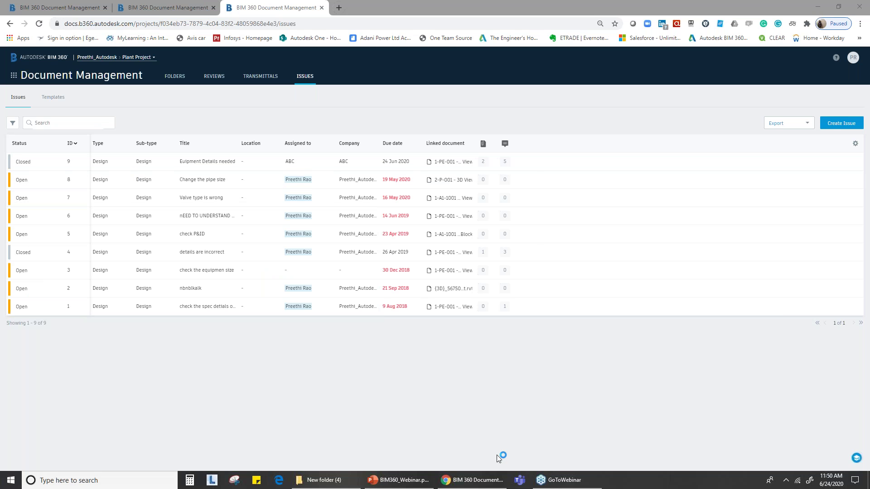
mouse_move(639, 480)
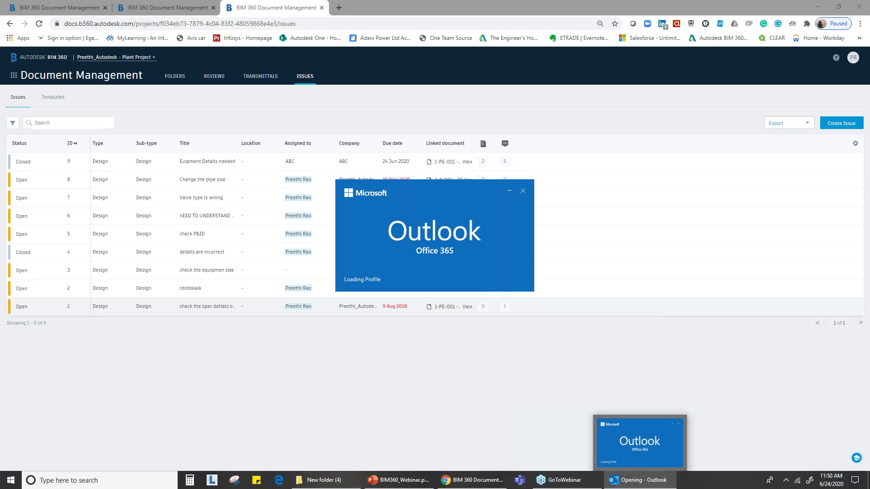
mouse_move(592, 425)
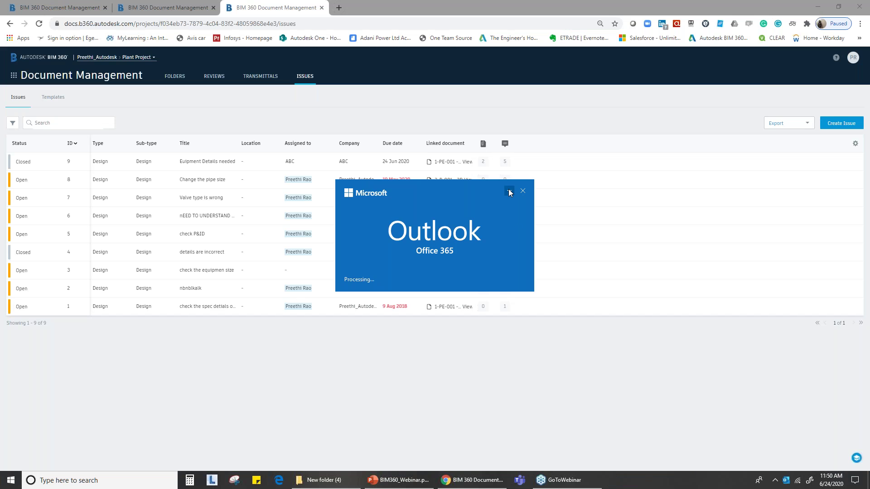
left_click(509, 192)
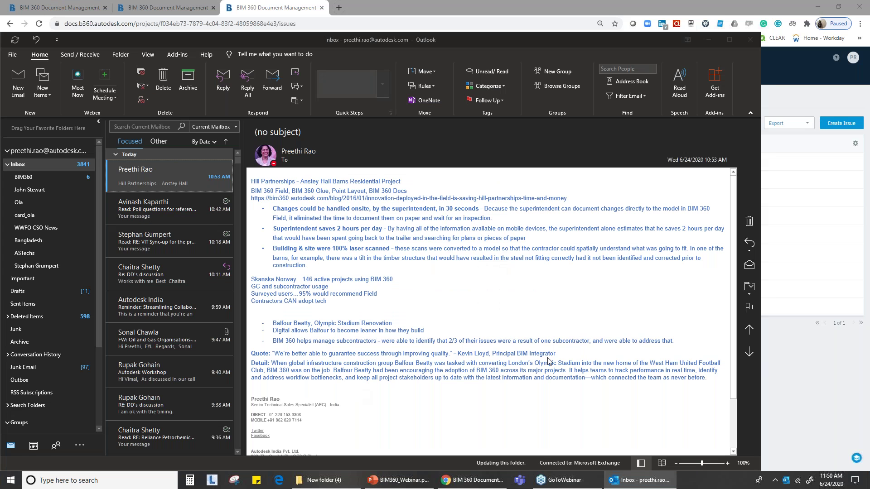
left_click(26, 164)
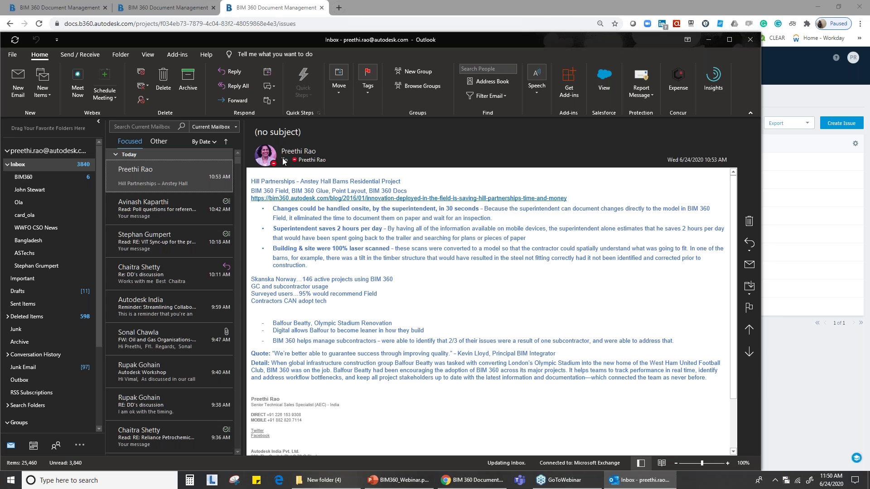
left_click(717, 42)
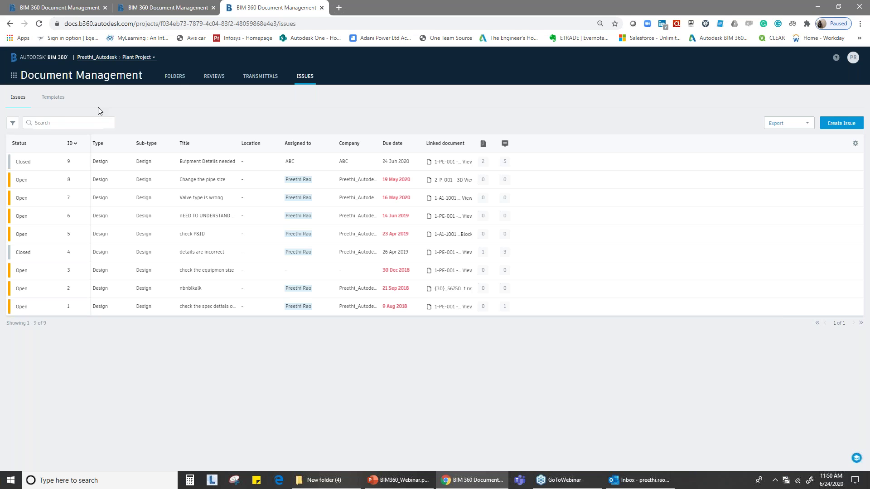
Show the project's folders, switch to Outlook and open the BIM 360 e-mail about the mention on issue #9
left_click(173, 78)
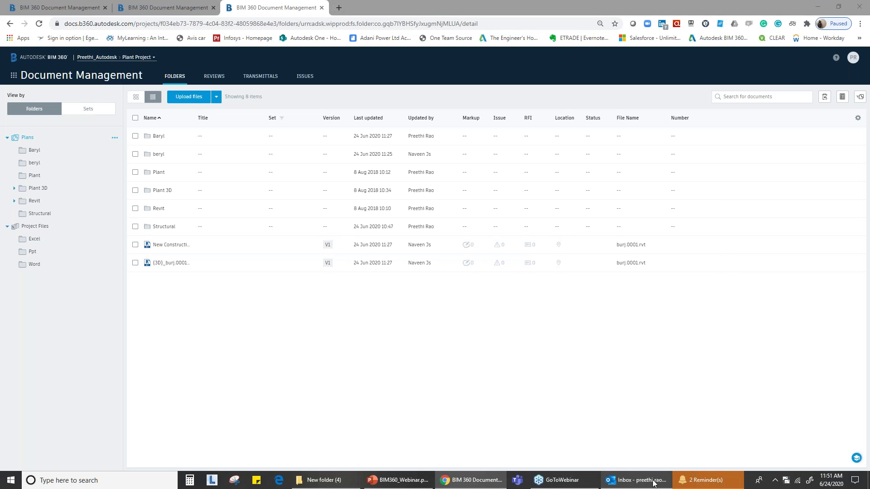
left_click(637, 480)
scroll(167, 251, "down", 1)
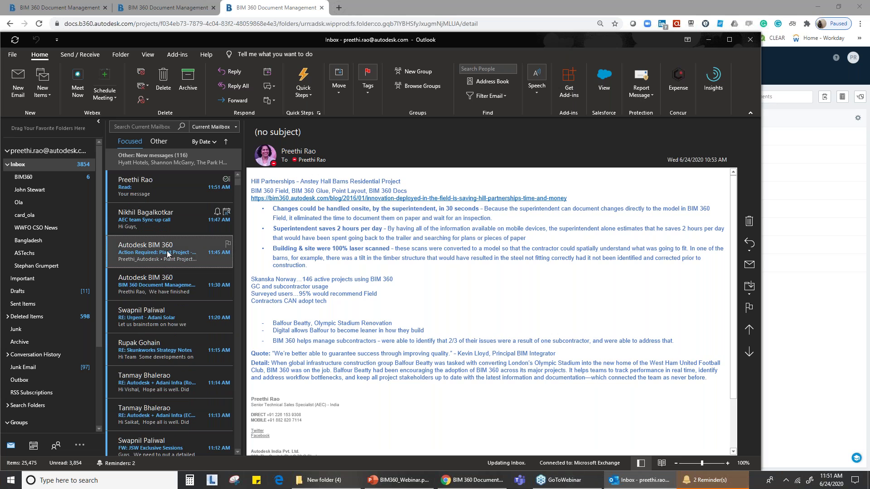
left_click(167, 251)
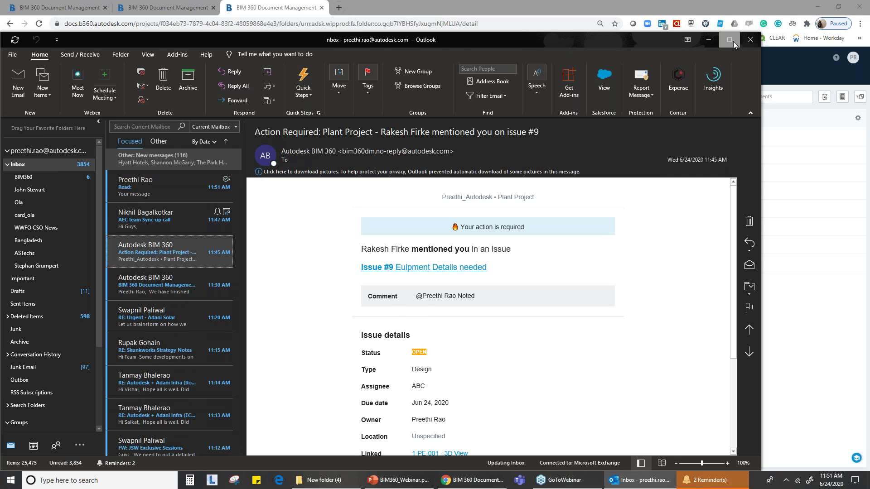
left_click(733, 41)
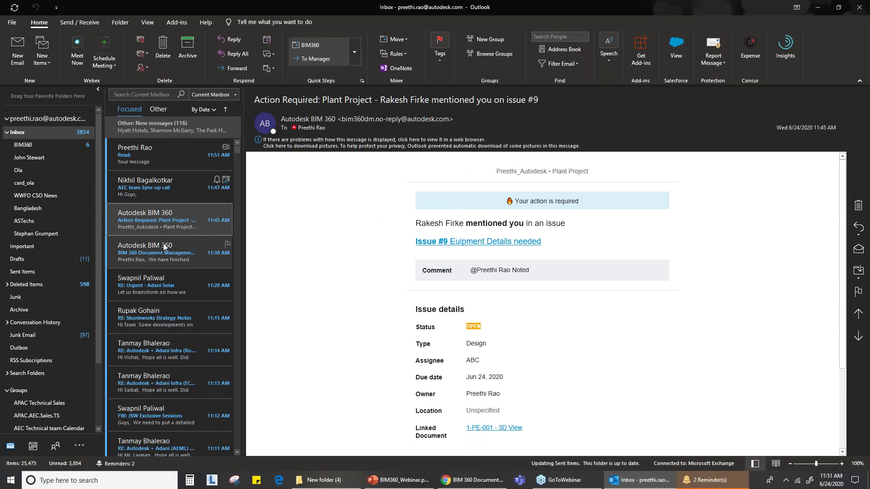
Read the BIM 360 "Finished Publishing" e-mail and review the issue details in the issue #9 mention e-mail
left_click(164, 254)
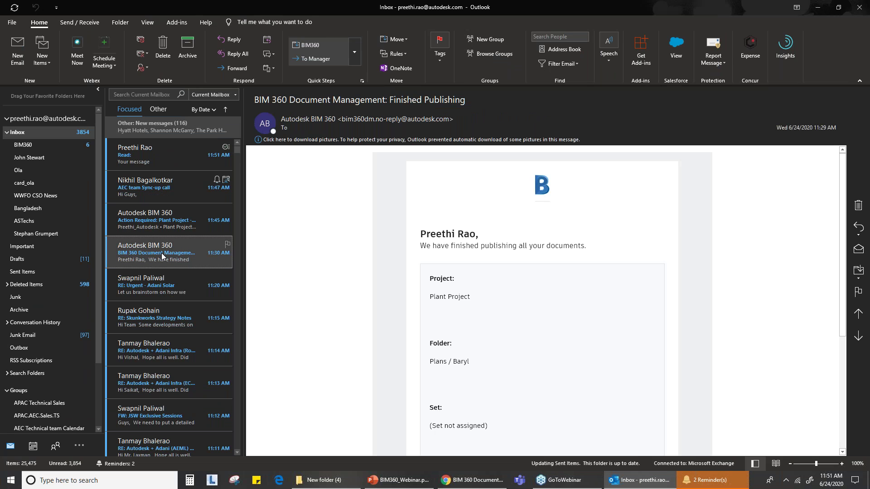
scroll(460, 330, "down", 3)
scroll(460, 332, "down", 3)
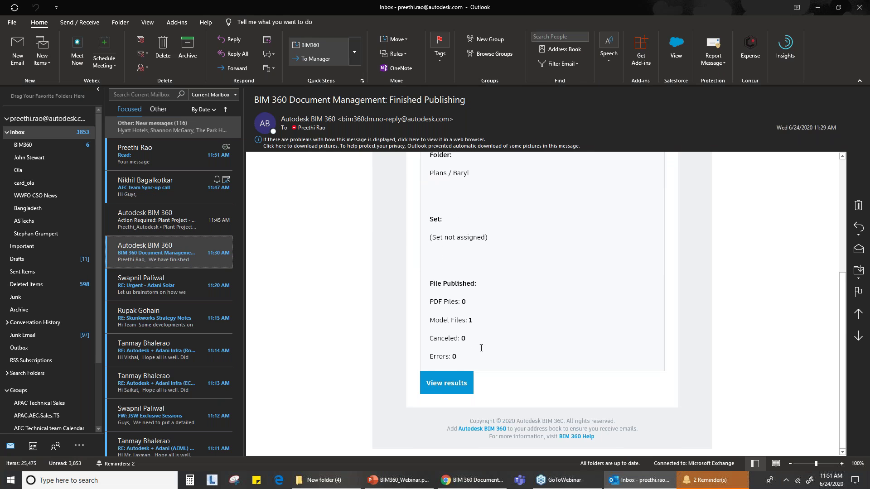
scroll(481, 348, "up", 5)
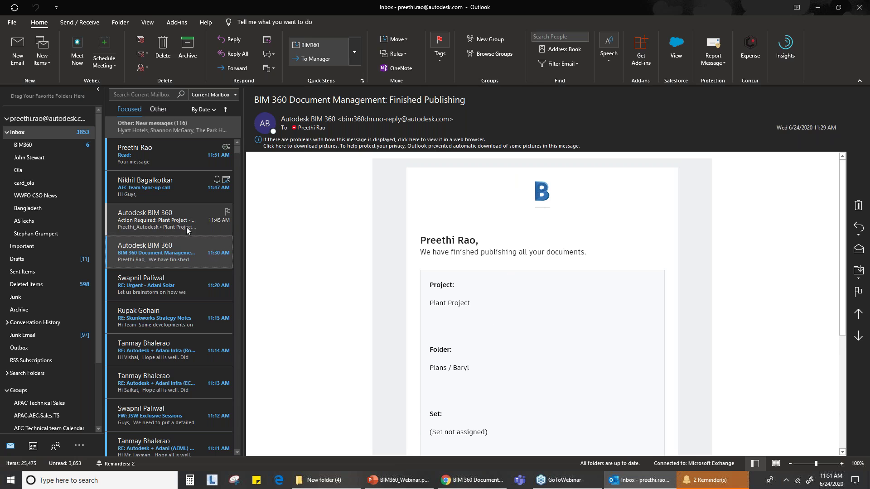
left_click(188, 230)
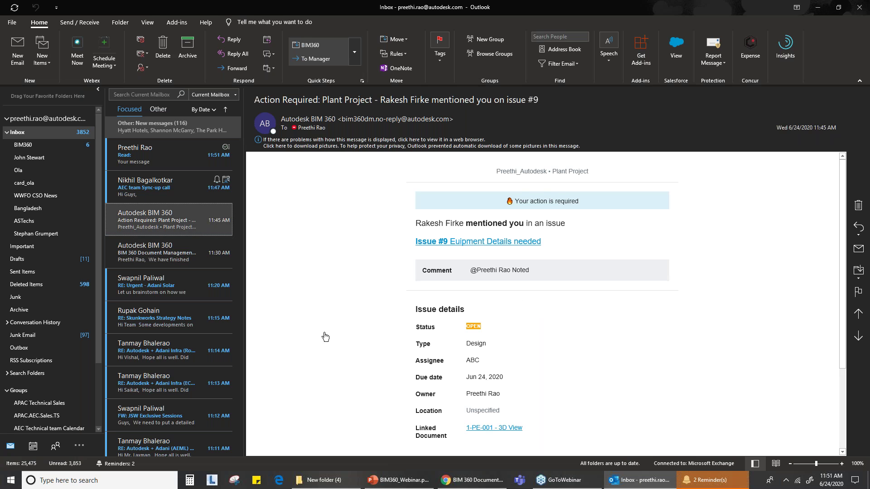
scroll(511, 410, "down", 3)
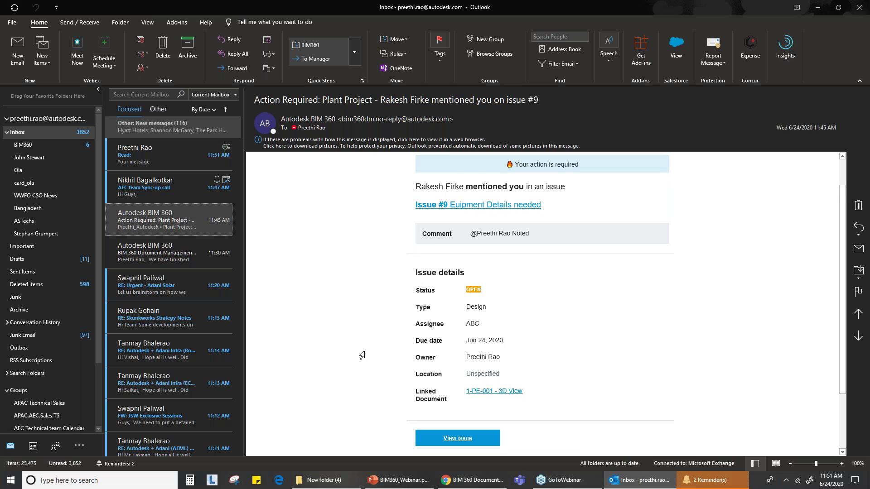
Group the inbox by sender and look through the Autodesk BIM 360 notifications, including the Review #3 approval e-mail
left_click(205, 109)
left_click(177, 184)
scroll(205, 332, "down", 5)
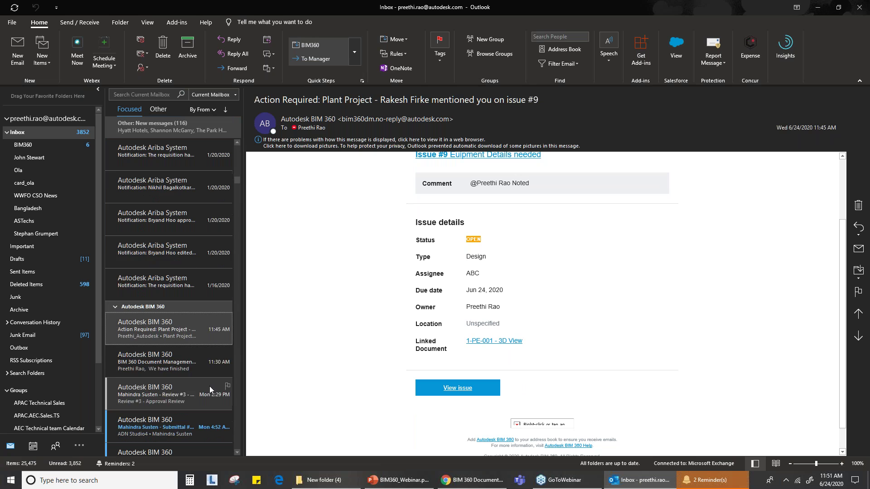
left_click(192, 334)
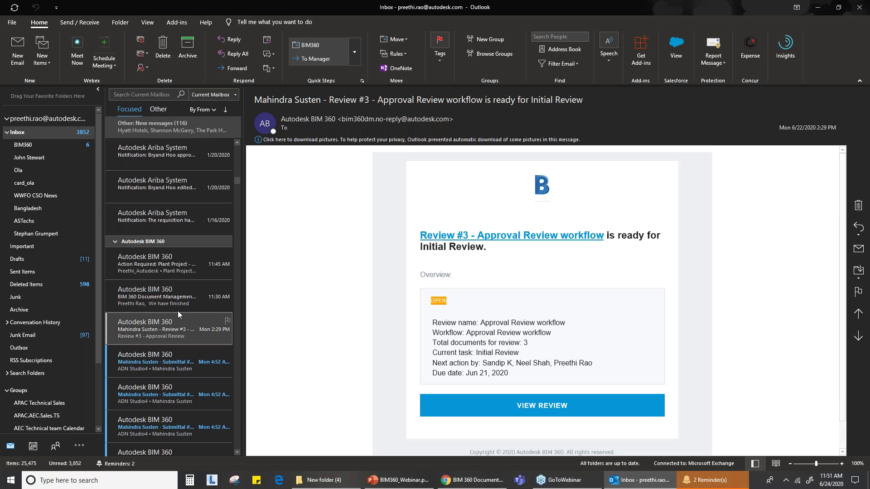
left_click(178, 311)
left_click(140, 264)
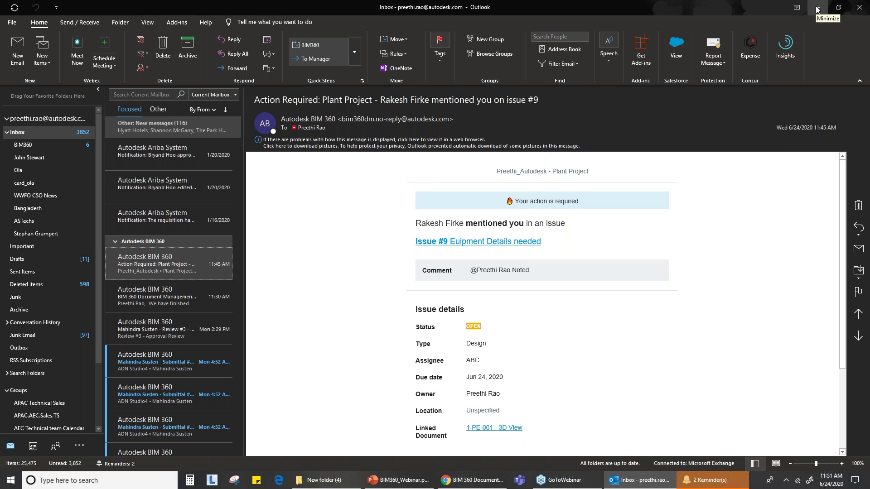
Sort the inbox by date and return to BIM 360 Document Management
left_click(207, 111)
left_click(178, 174)
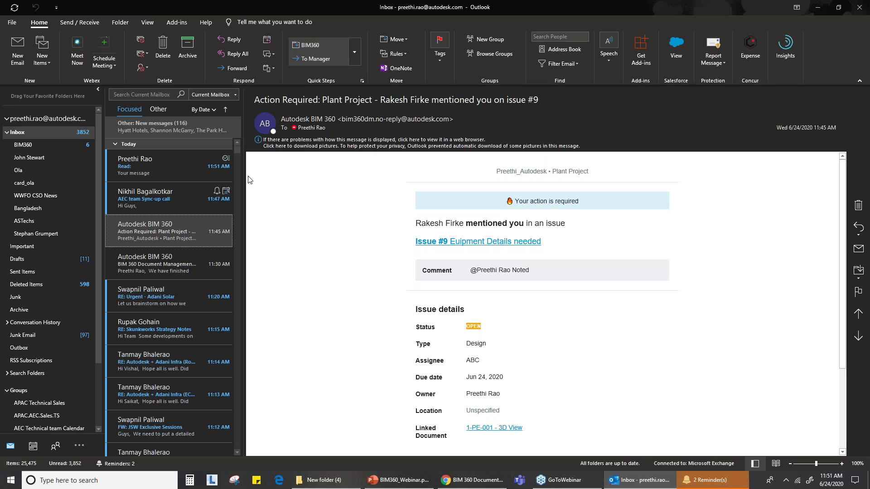
left_click(817, 10)
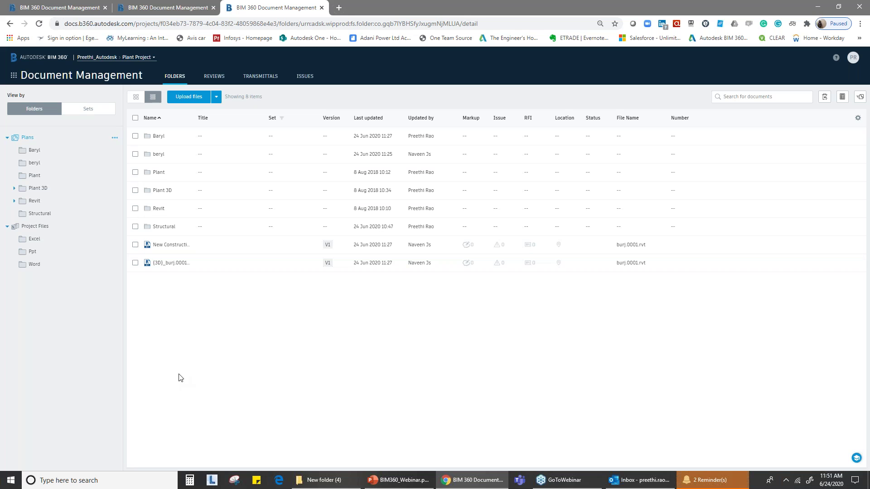
Look into the beryl and Baryl folders and open the Area_1 folder inside Plant 3D models
left_click(40, 164)
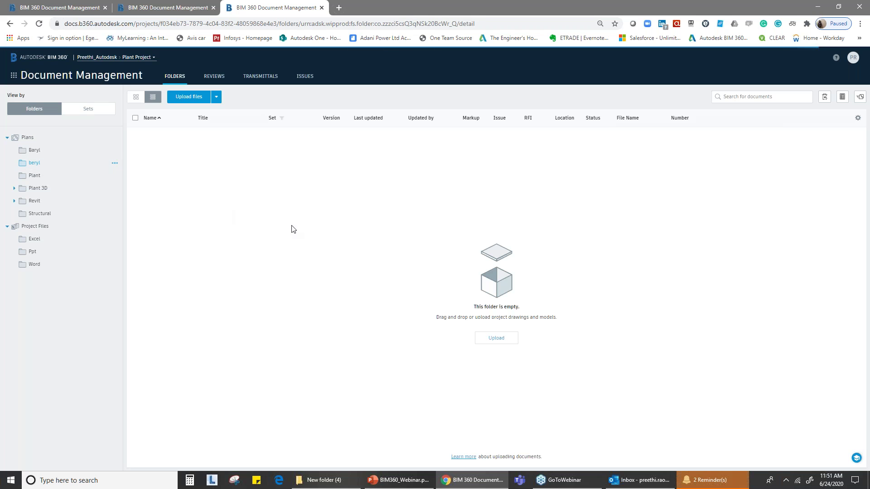
left_click(26, 155)
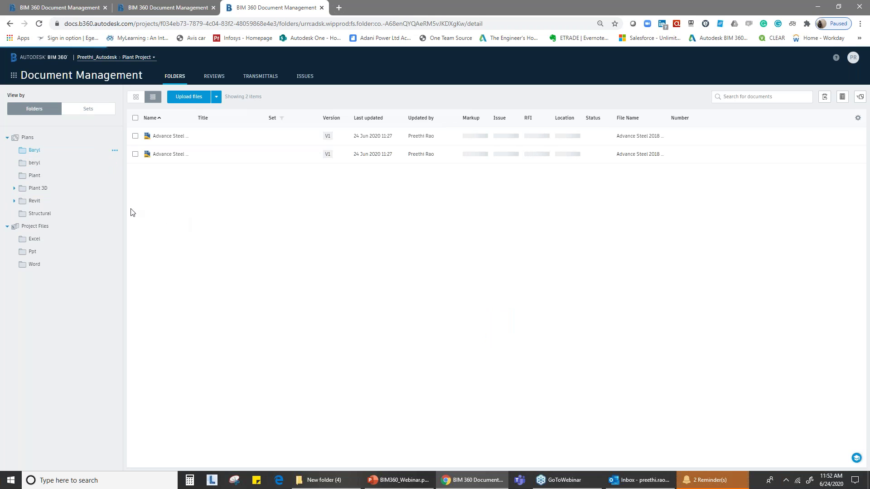
left_click(16, 188)
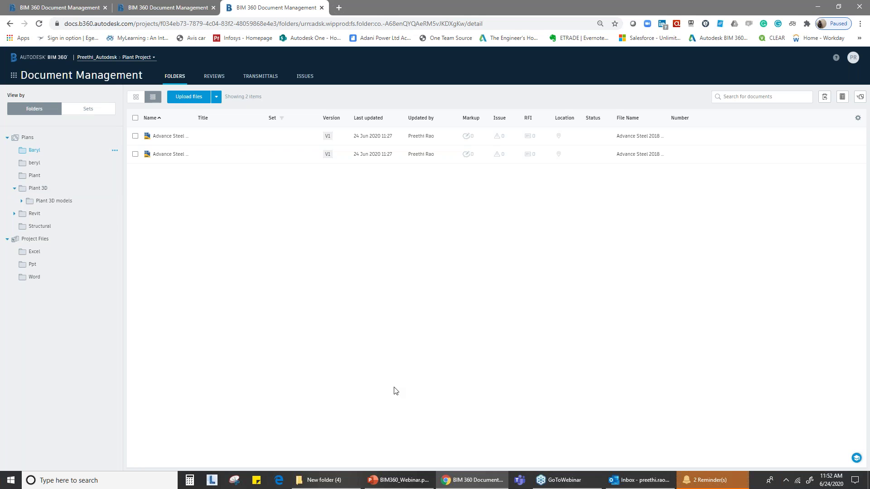
left_click(22, 201)
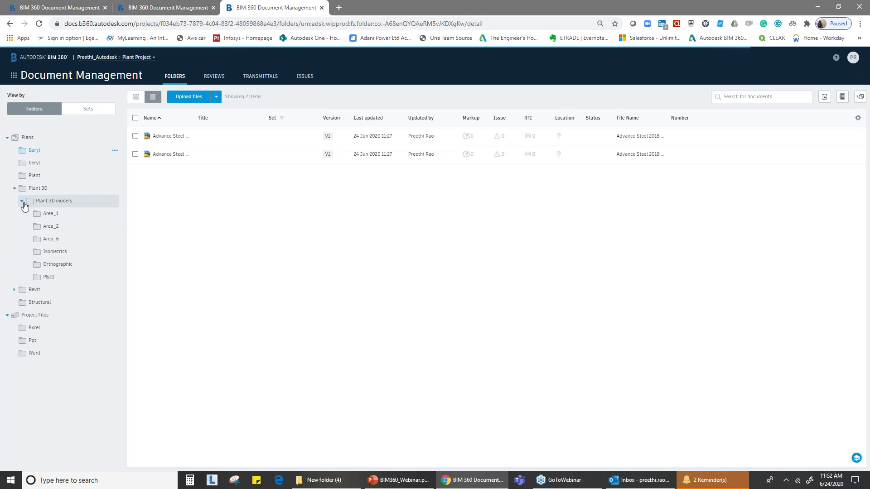
left_click(60, 217)
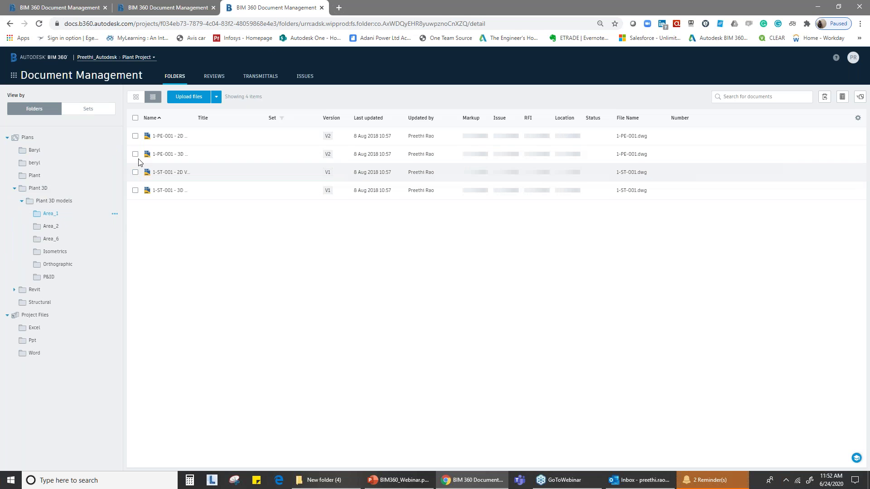
Start a transmittal for 1-PE-001 - 3D View and add 1-ST-001 - 2D View to its documents
left_click(135, 154)
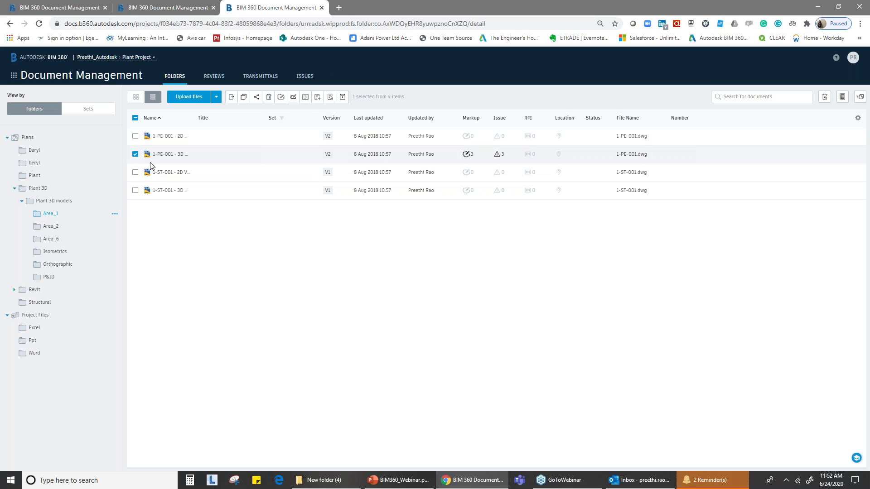
left_click(343, 98)
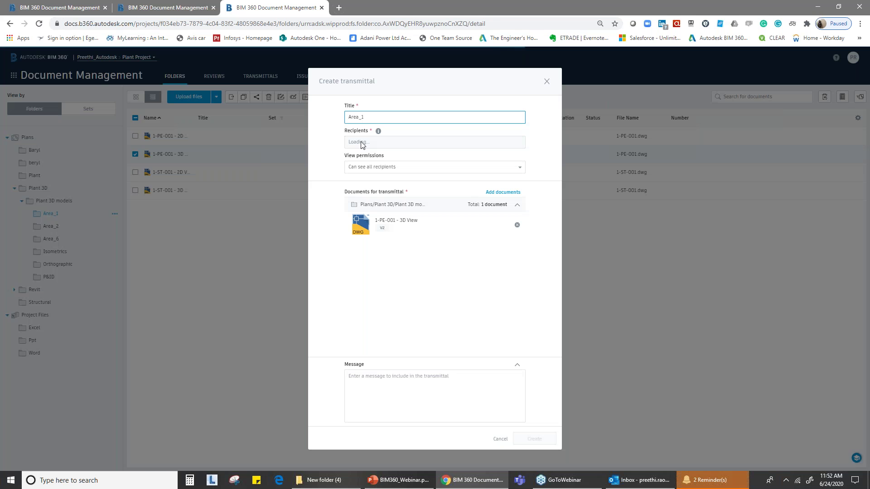
left_click(502, 196)
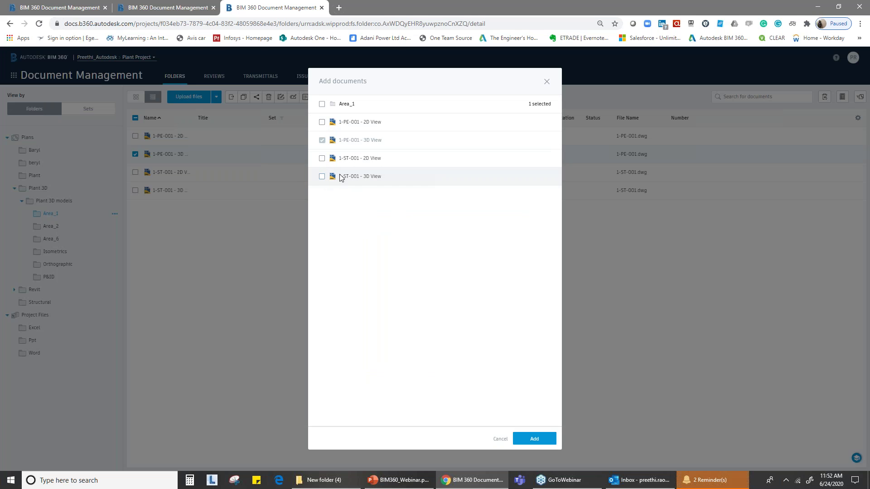
left_click(322, 159)
left_click(534, 439)
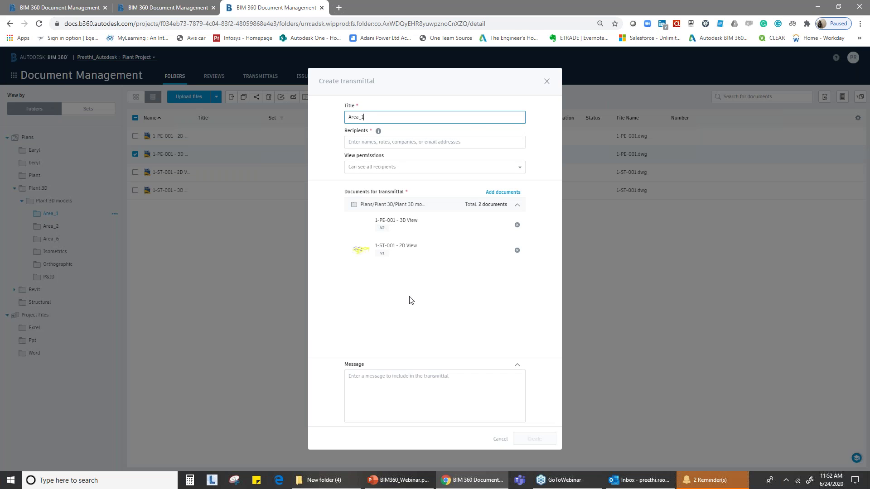
left_click(502, 193)
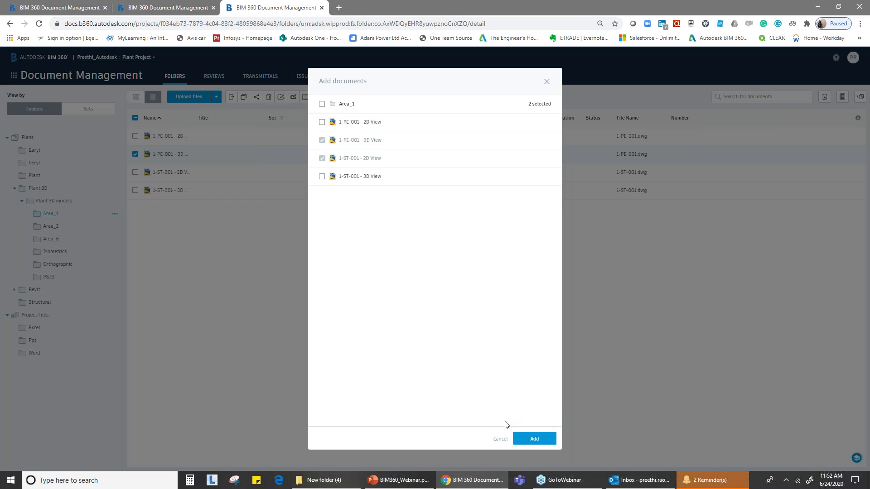
left_click(501, 439)
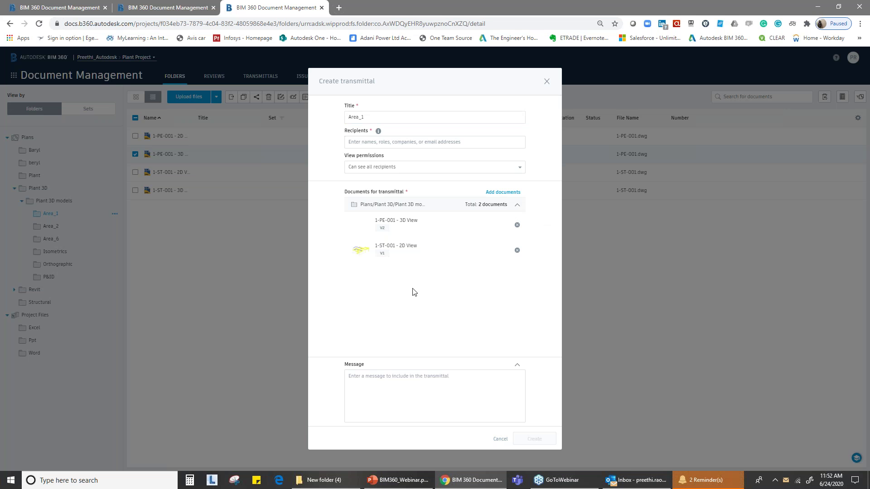
Title the transmittal "Transmittal No.1"
left_click(375, 116)
key("ctrl+a")
type("Tra")
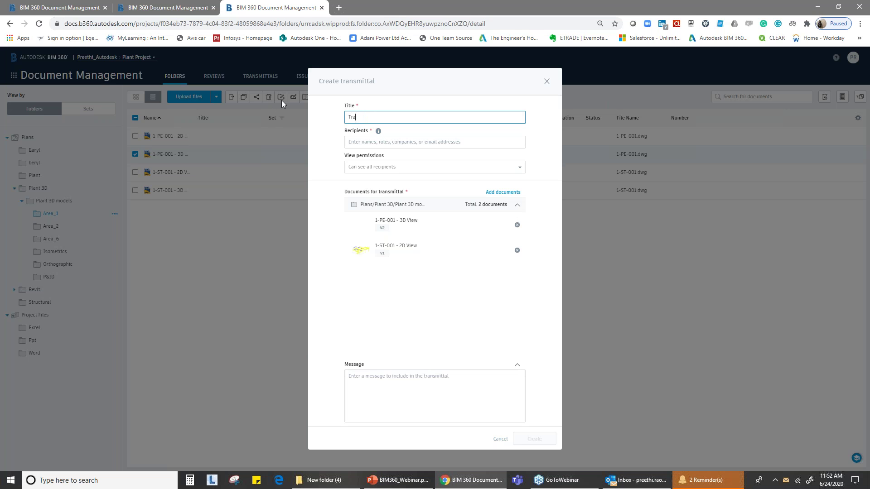
type("nsmittal No.1")
Browse the available recipient users, roles and companies, and search the recipients for "ABC"
left_click(424, 144)
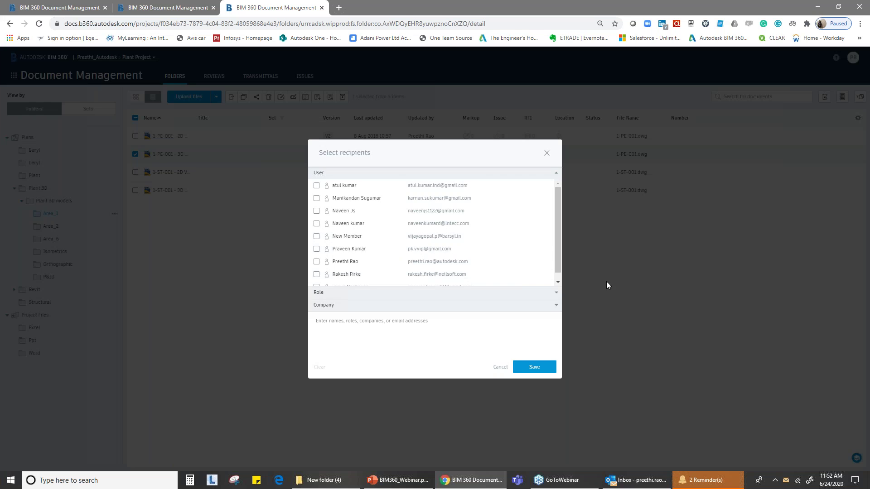
scroll(355, 233, "down", 1)
left_click(557, 296)
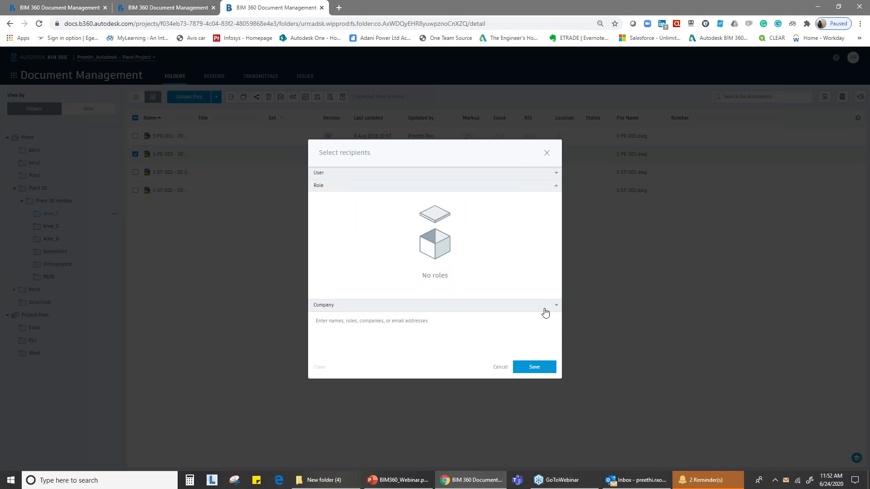
left_click(557, 306)
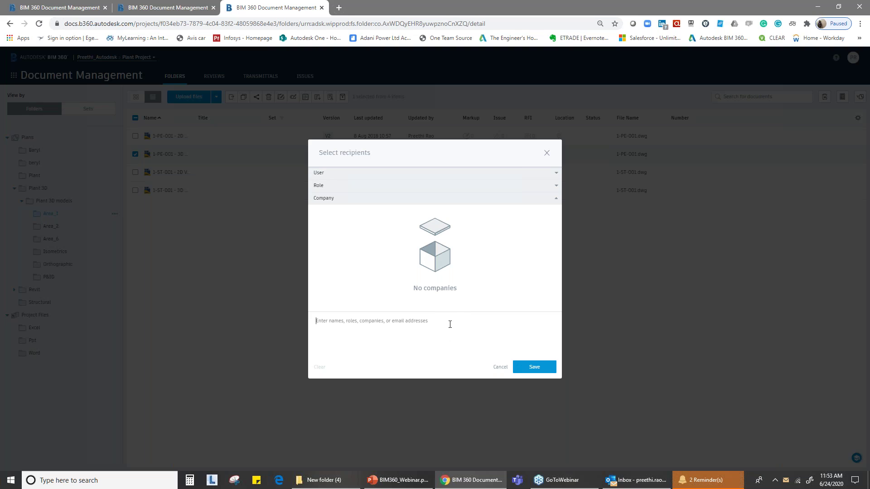
type("ABC")
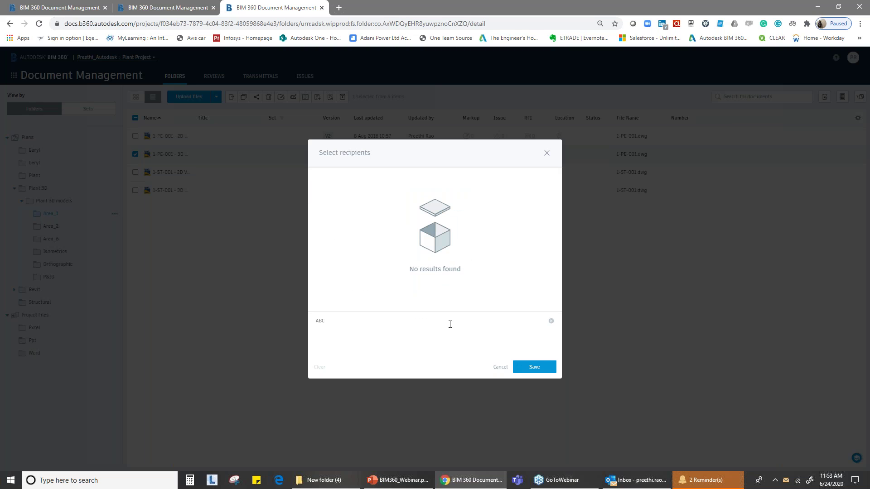
left_click(551, 321)
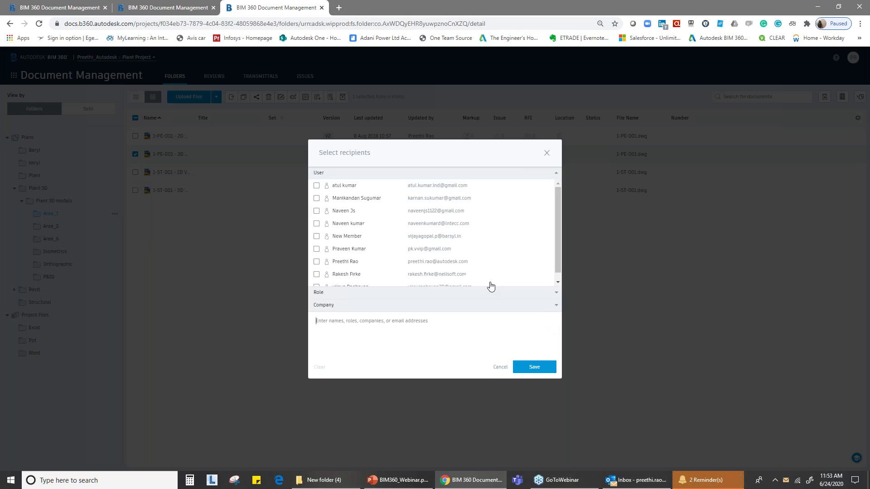
Select all listed project users as the transmittal's recipients and save the selection
left_click(316, 223)
left_click(316, 210)
left_click(316, 198)
left_click(317, 185)
left_click(317, 236)
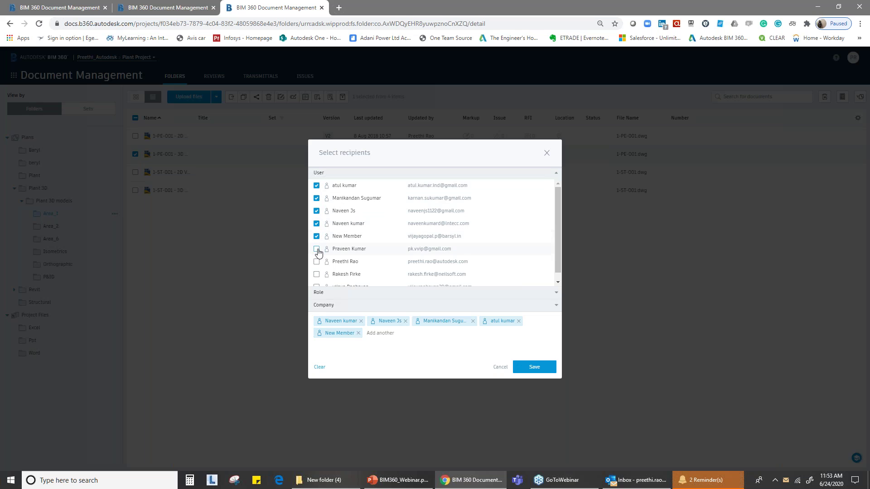
left_click(317, 250)
scroll(316, 251, "down", 1)
left_click(316, 255)
left_click(316, 267)
left_click(316, 280)
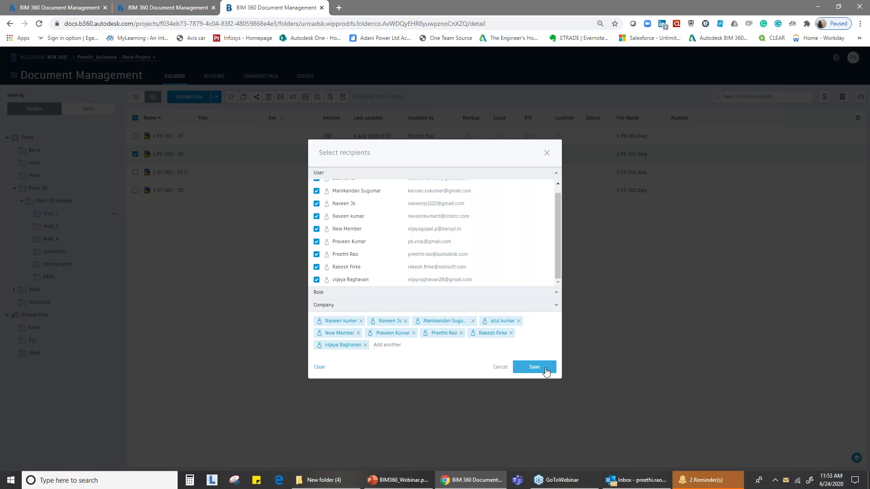
left_click(535, 368)
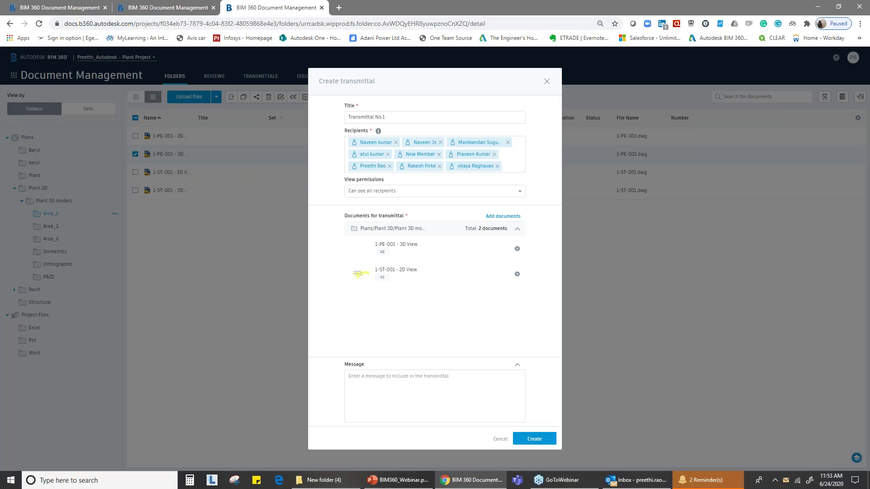
Add the message "This is the 1st transmittal for Area 1" with its spelling corrected, and create the transmittal
left_click(399, 402)
type("Y")
key("BackSpace")
type("This is the ")
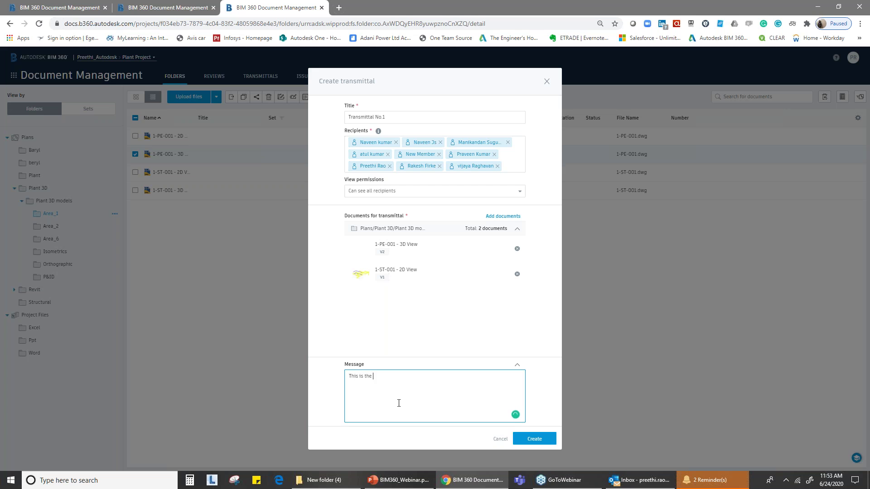
type("1st transmit")
type("taal ")
type("for")
type(" Area 1")
mouse_move(401, 377)
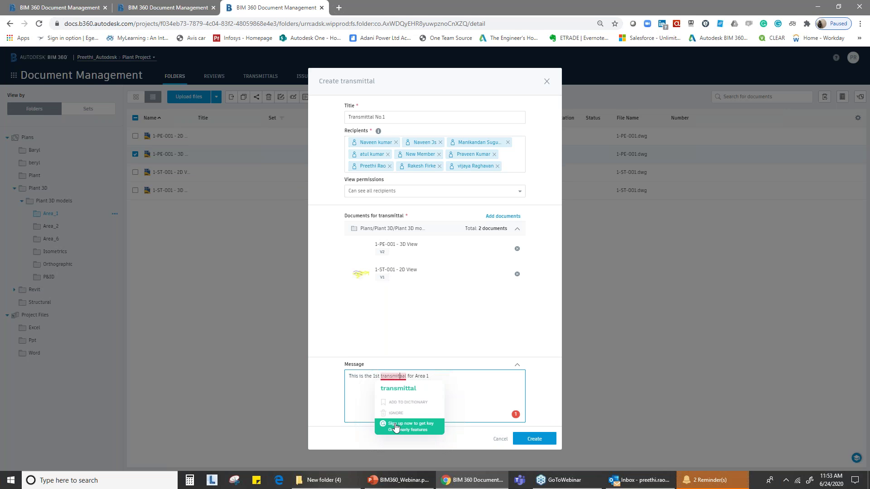
left_click(397, 389)
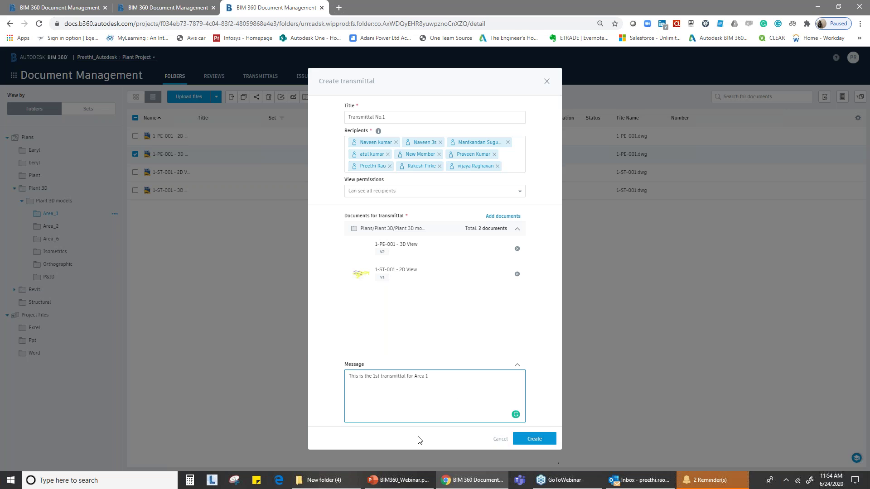
left_click(529, 440)
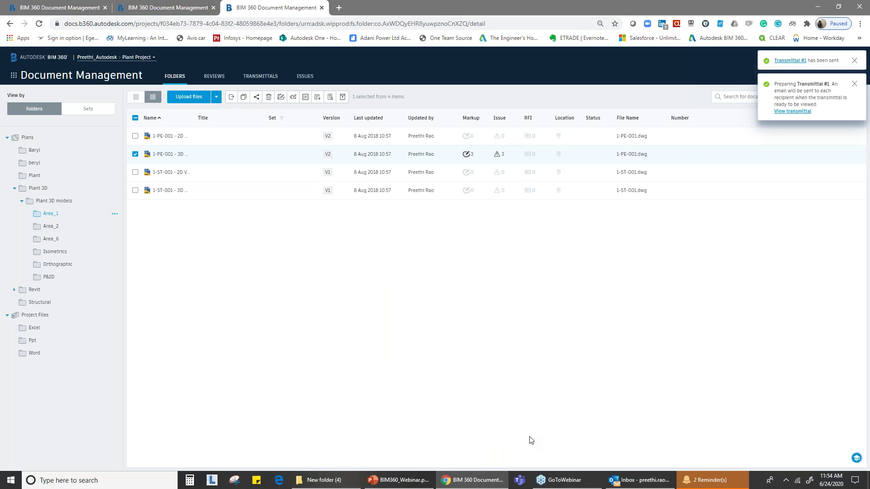
Open Transmittal No.1 from the project's transmittals and examine its sender details, message and each recipient's delivery status
left_click(263, 77)
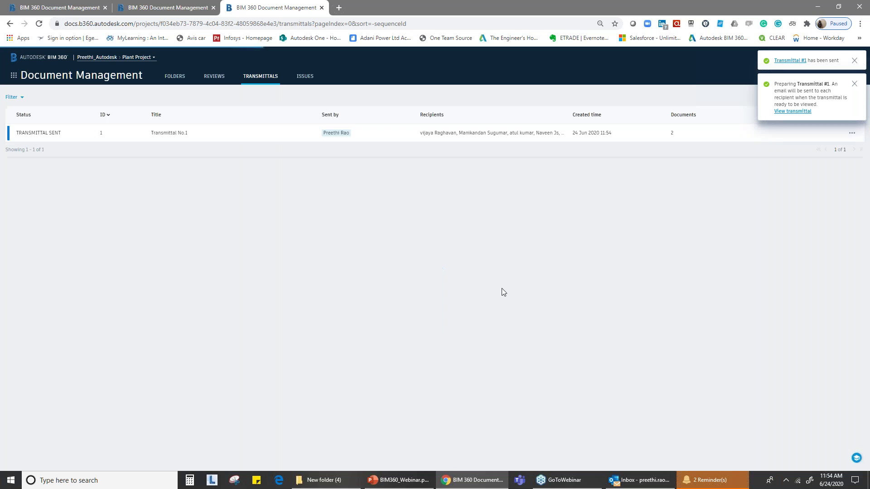
left_click(39, 134)
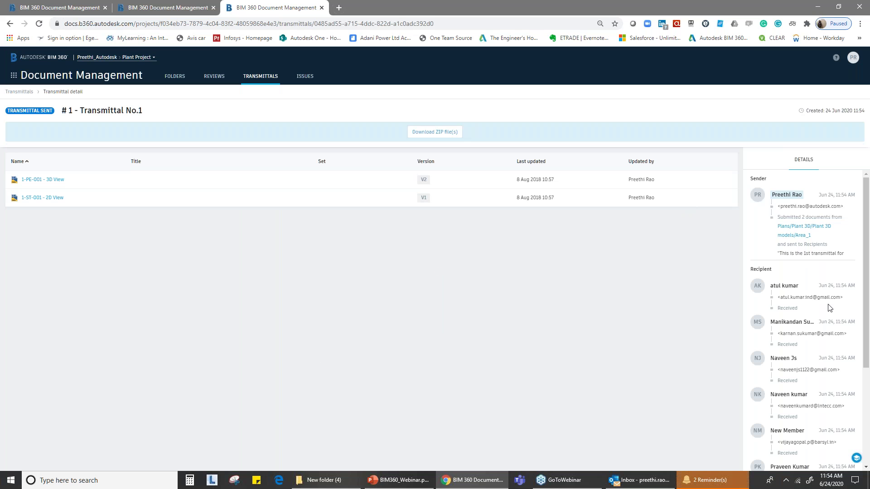
scroll(829, 309, "down", 2)
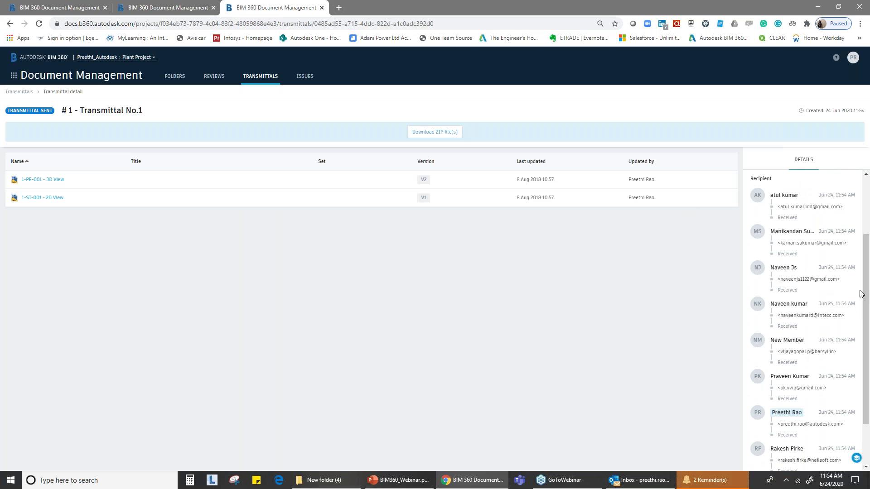
scroll(797, 431, "down", 2)
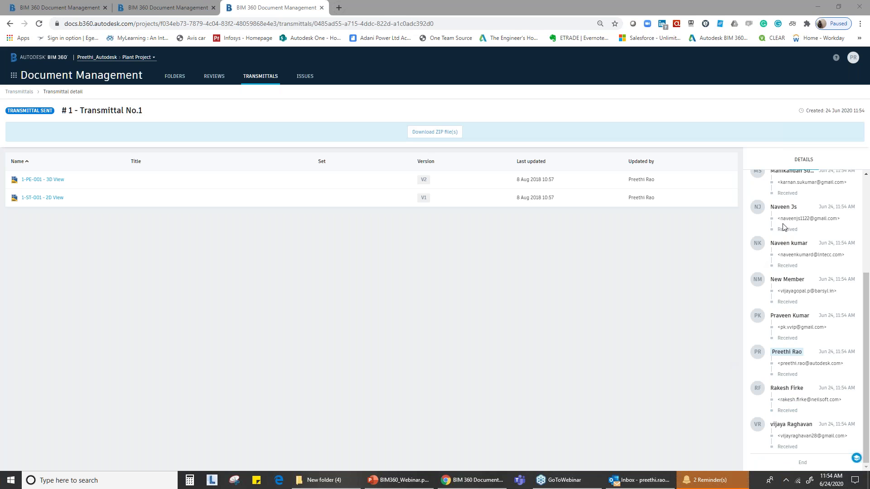
scroll(813, 408, "up", 3)
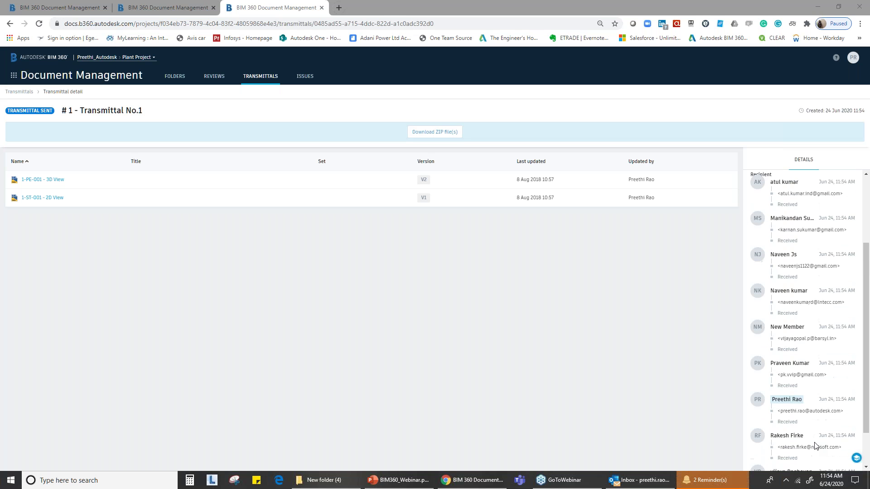
scroll(808, 347, "down", 3)
scroll(806, 354, "up", 3)
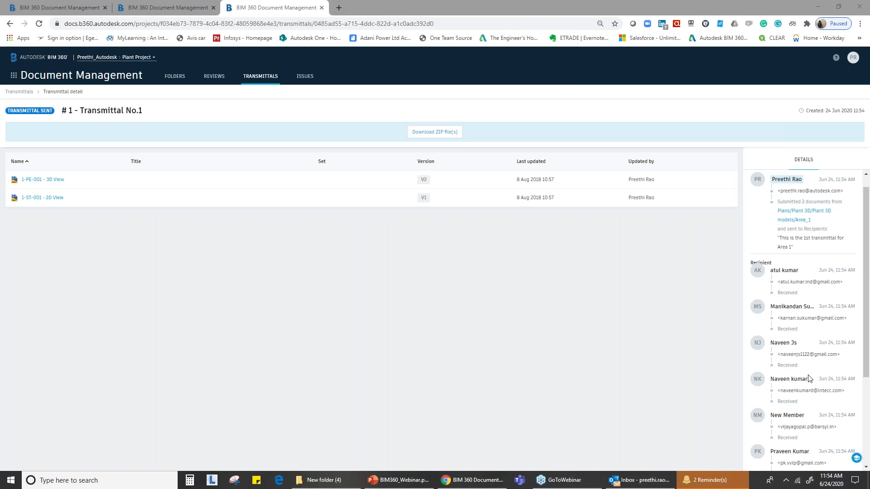
scroll(841, 383, "down", 3)
scroll(839, 372, "up", 3)
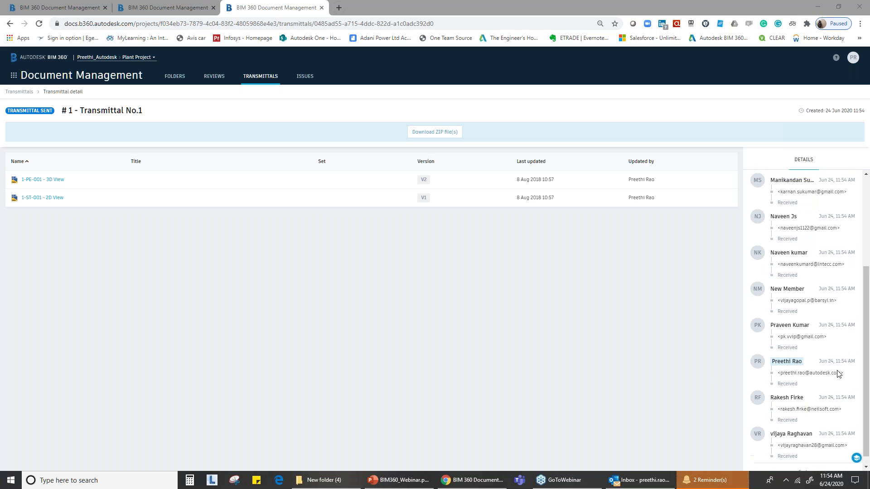
scroll(850, 407, "down", 2)
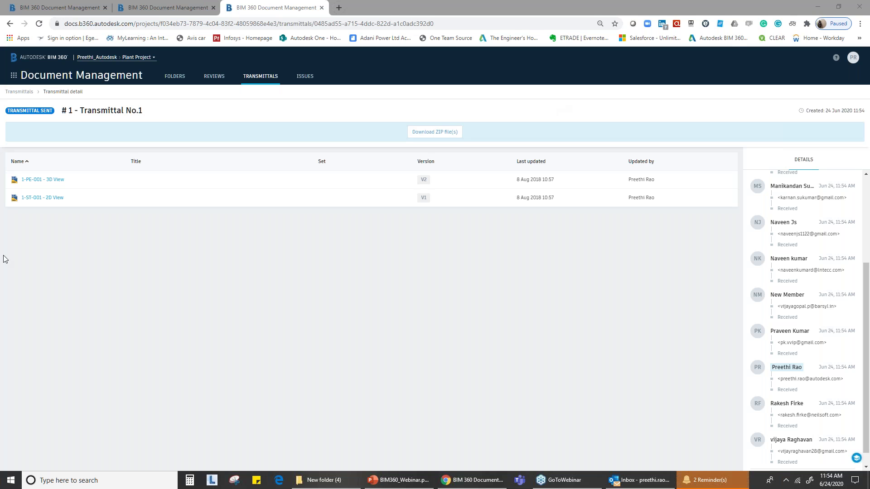
Open 1-PE-001 - 3D View from the transmittal, and switch to Outlook to read the Transmittal No.1 notification e-mail
left_click(40, 180)
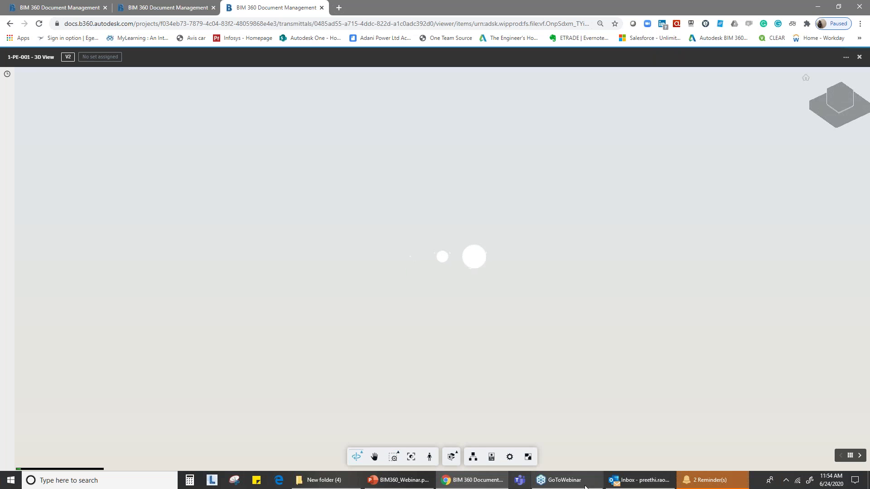
key("alt+Tab")
left_click(157, 169)
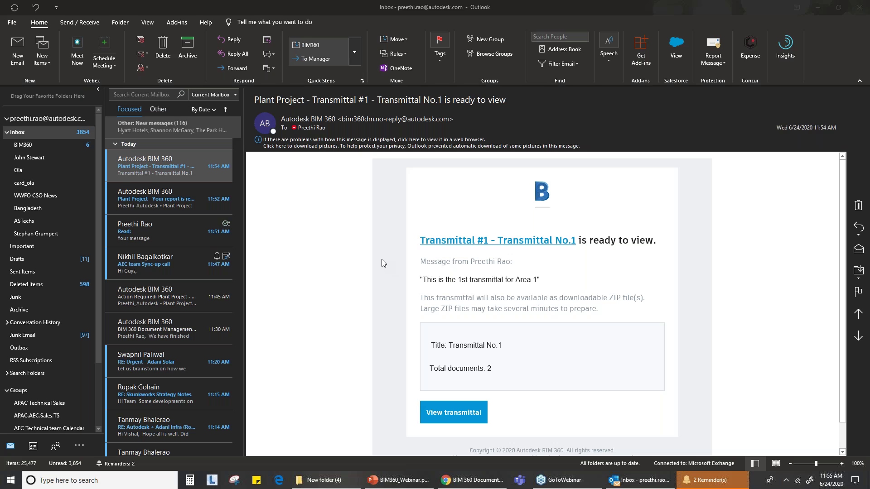
Download the issue report from the "Plant Project - Your report is ready" e-mail and open the PDF
left_click(149, 207)
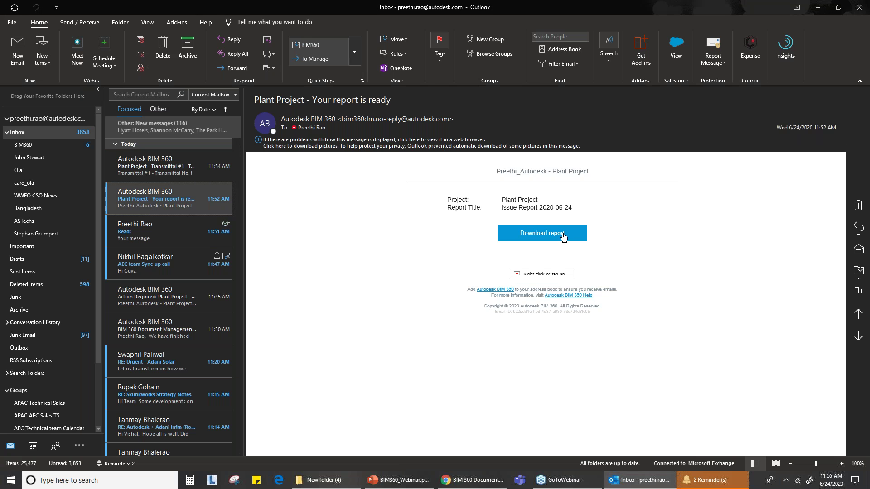
left_click(563, 237)
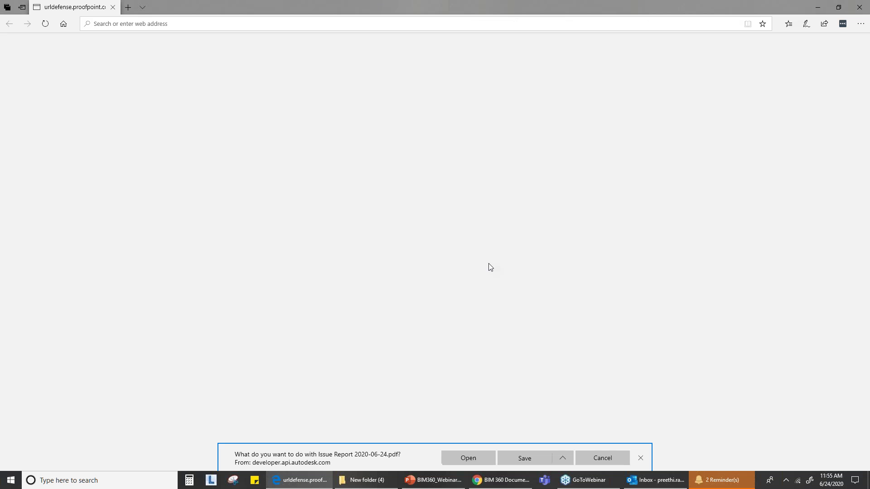
left_click(481, 458)
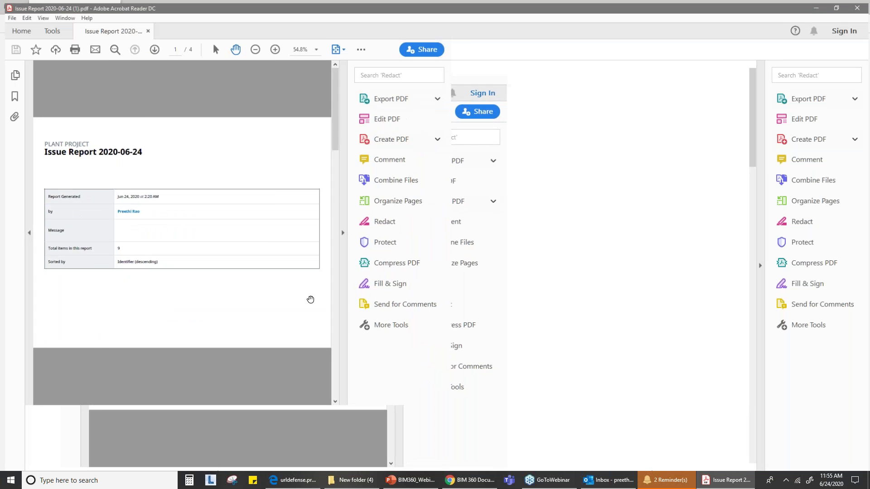
Examine the issue report's cover, contents and issue tables for statuses, assignees, root causes and due dates, and minimize the report
scroll(278, 311, "down", 5)
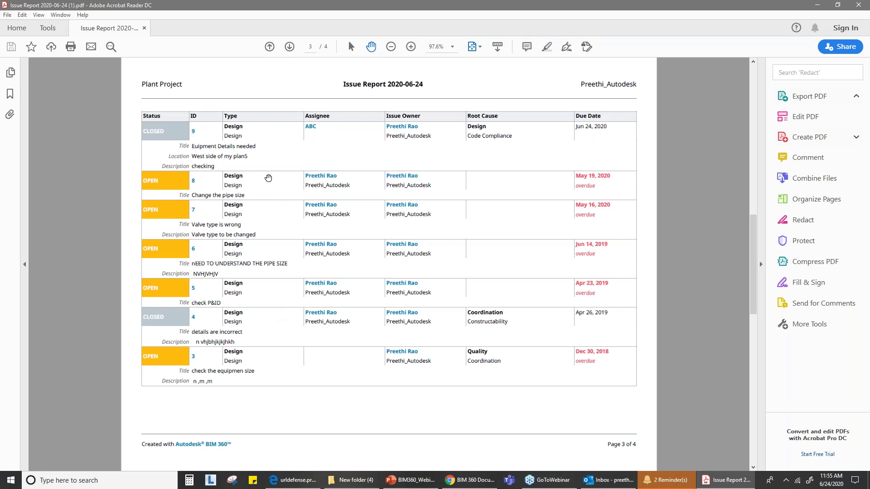
scroll(227, 360, "down", 2)
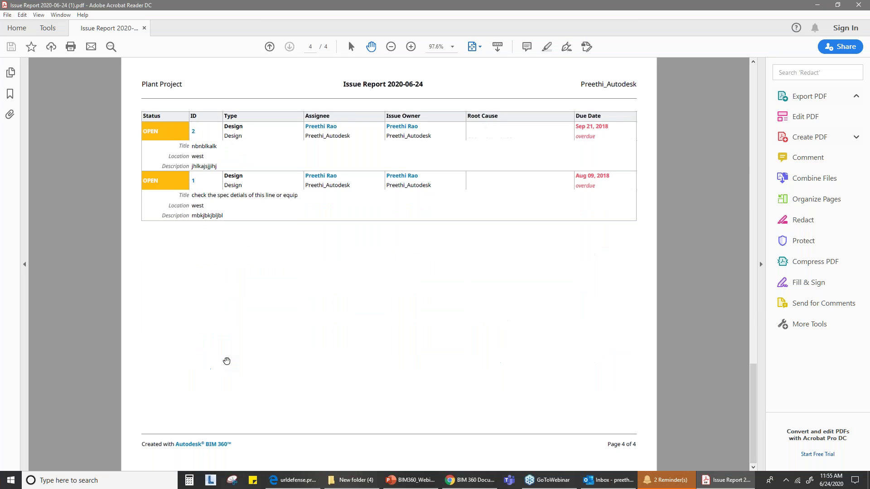
scroll(227, 359, "up", 5)
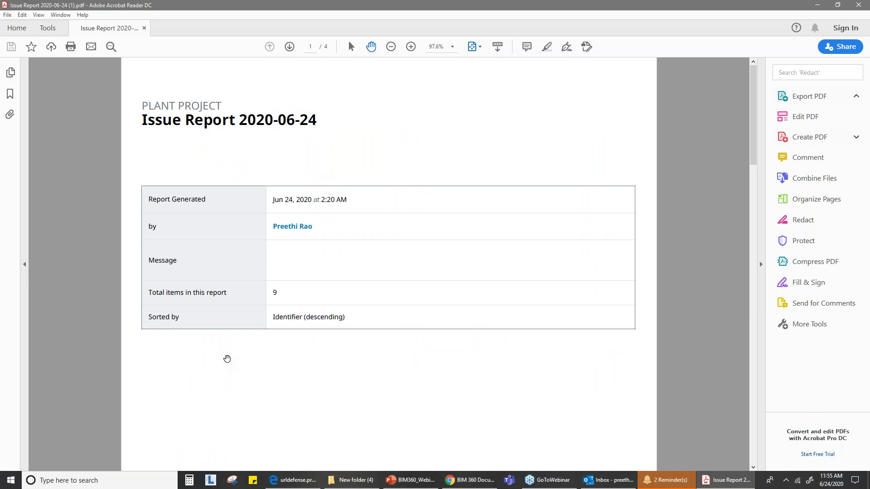
scroll(228, 361, "down", 2)
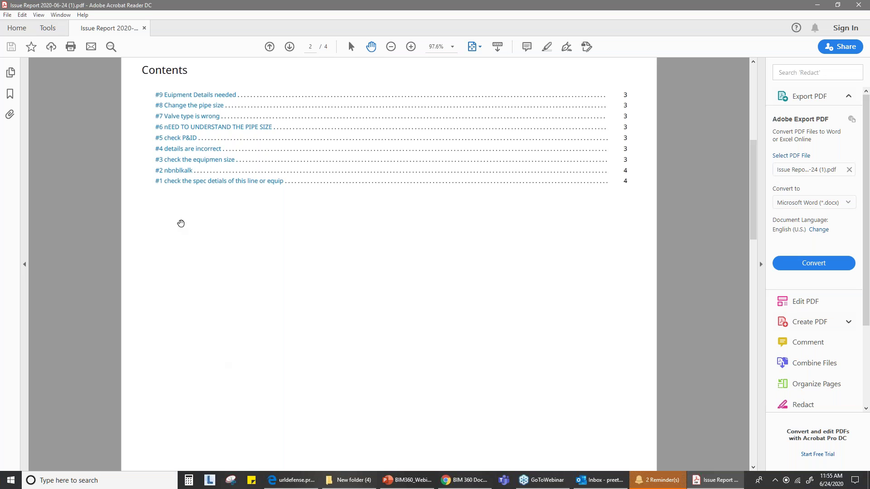
scroll(252, 360, "down", 3)
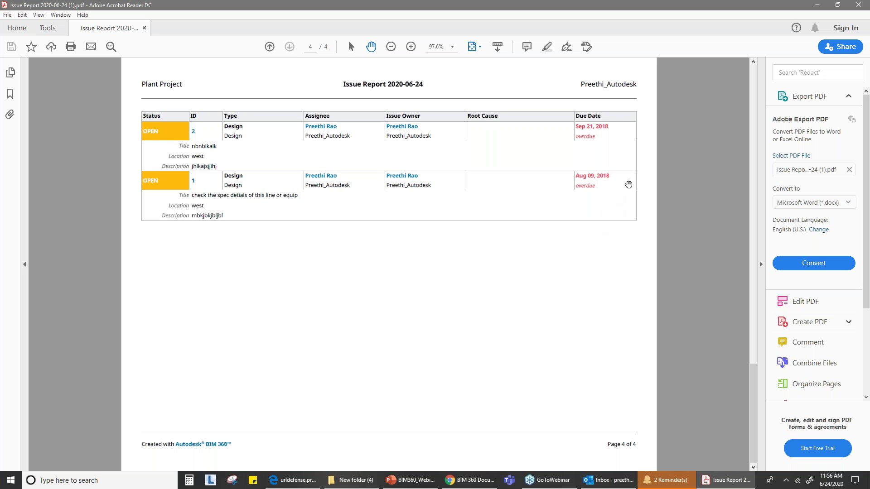
scroll(337, 193, "up", 2)
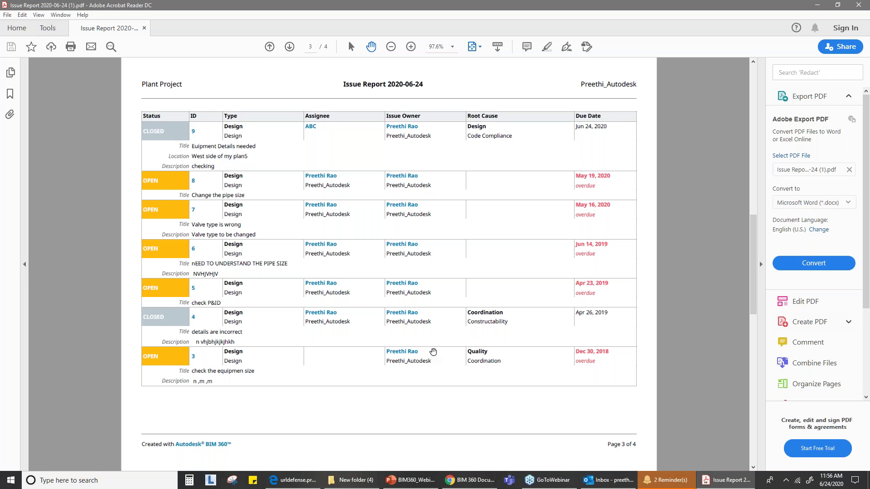
left_click(814, 3)
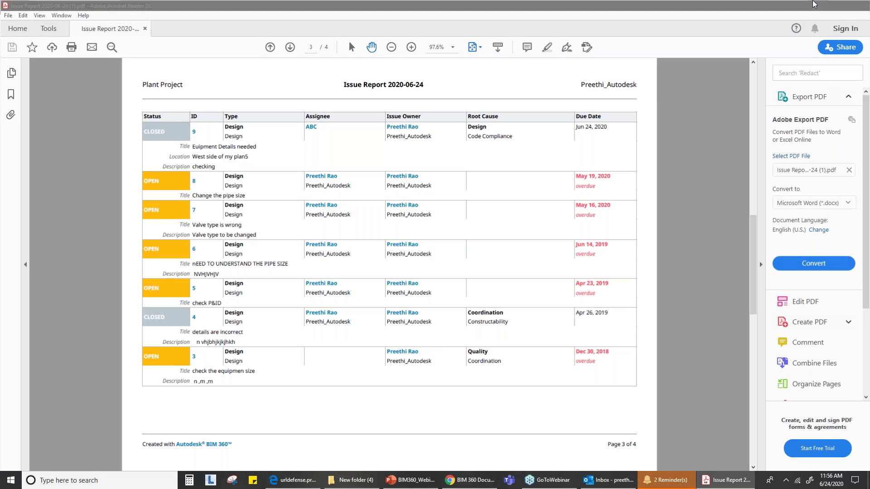
Switch back to BIM 360 in Chrome, leave the 3D view and show the project's document reviews
left_click(463, 484)
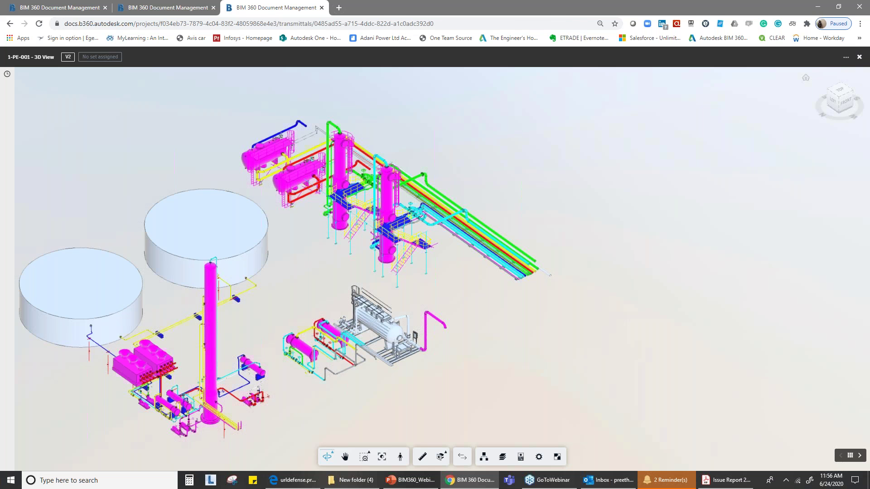
key("Escape")
left_click(210, 77)
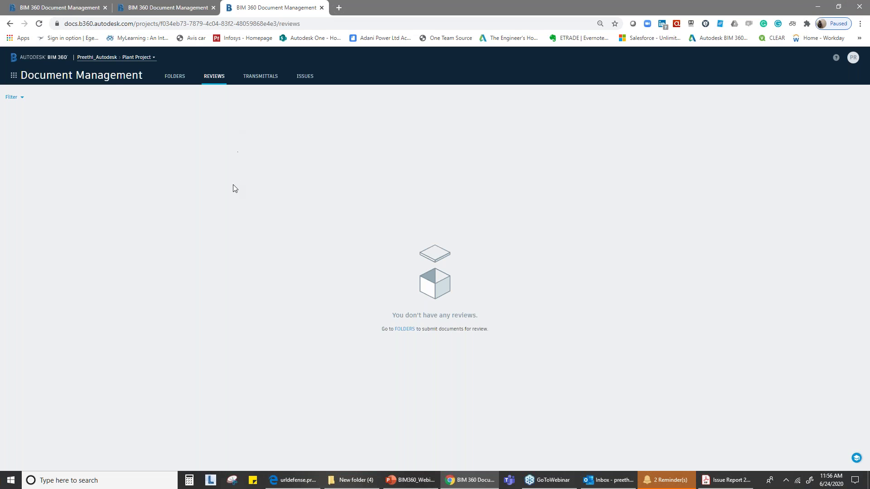
Close the published-documents summary in the first BIM 360 session and open the Document Management review workflow settings in Project Admin
left_click(187, 5)
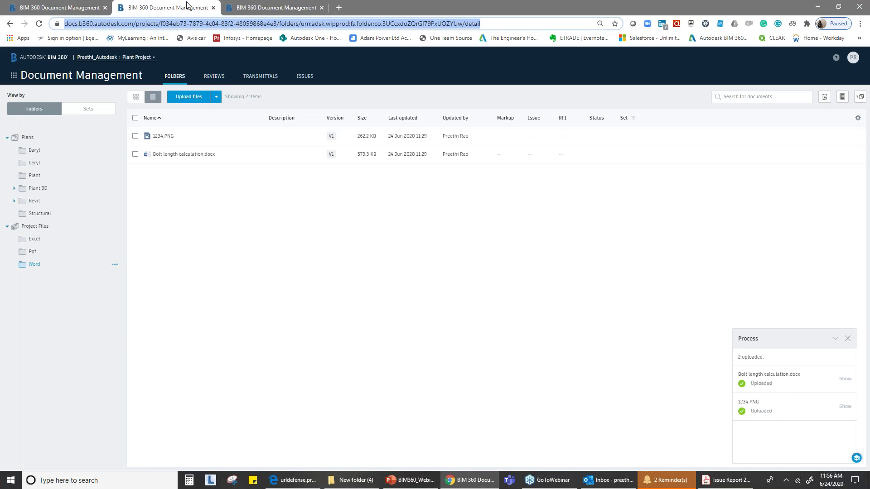
left_click(55, 6)
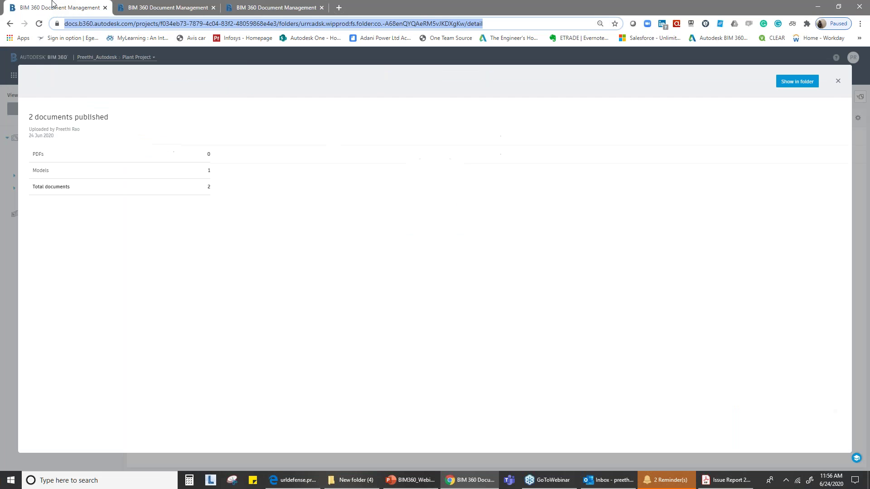
left_click(838, 80)
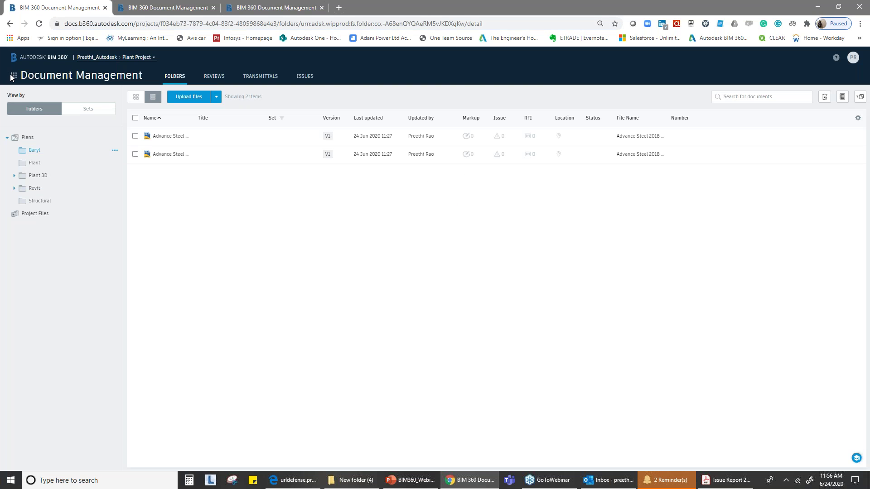
left_click(13, 75)
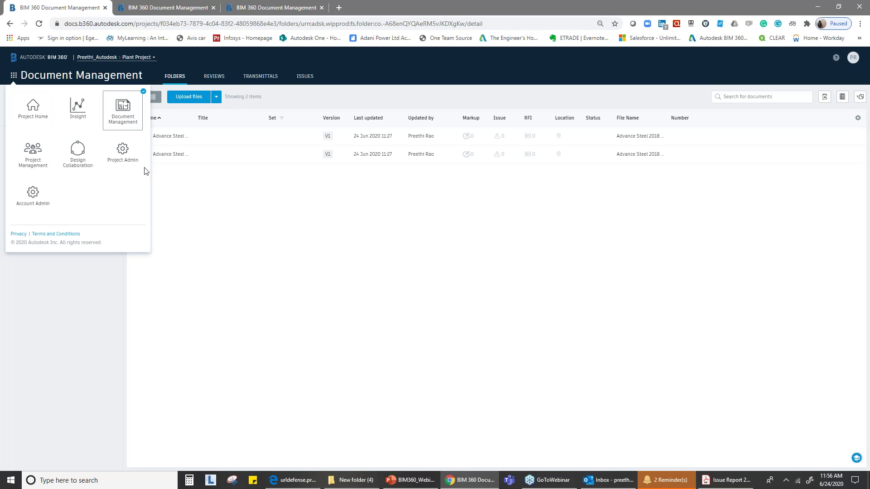
left_click(138, 158)
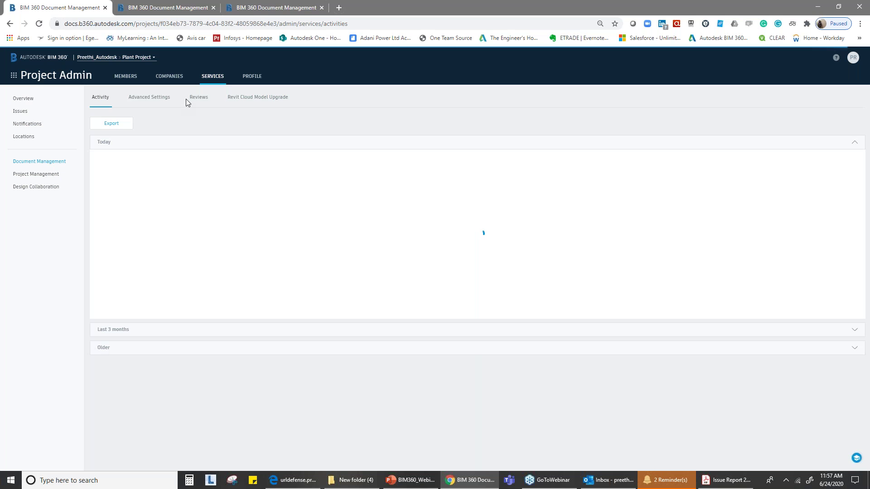
left_click(185, 99)
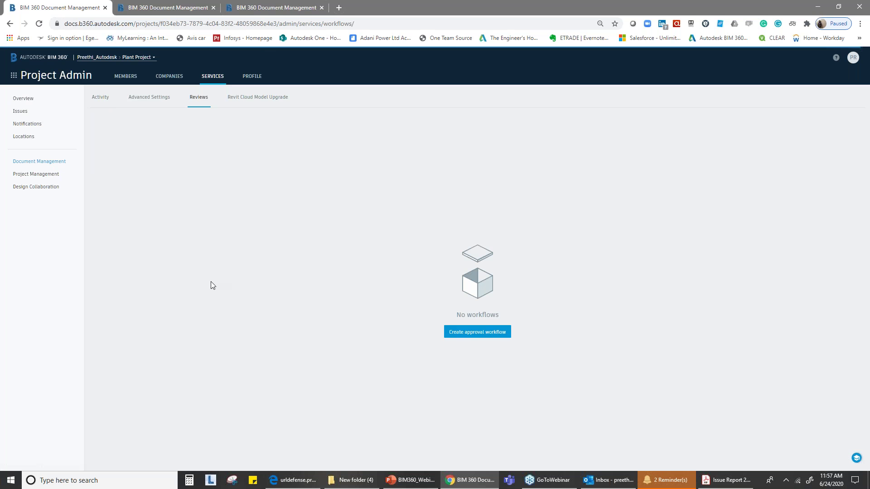
Start an approval workflow from the Two Step Approval template and name it Autodesk_ABC
left_click(464, 333)
left_click(477, 220)
left_click(410, 256)
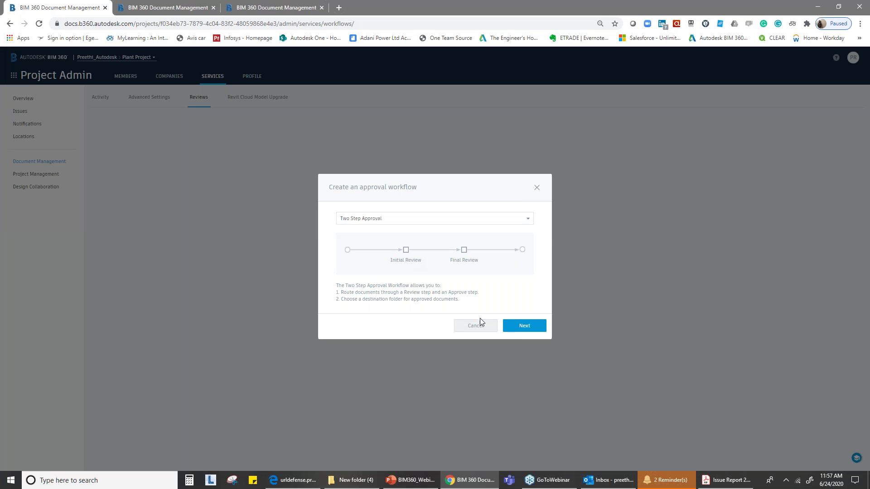
left_click(524, 325)
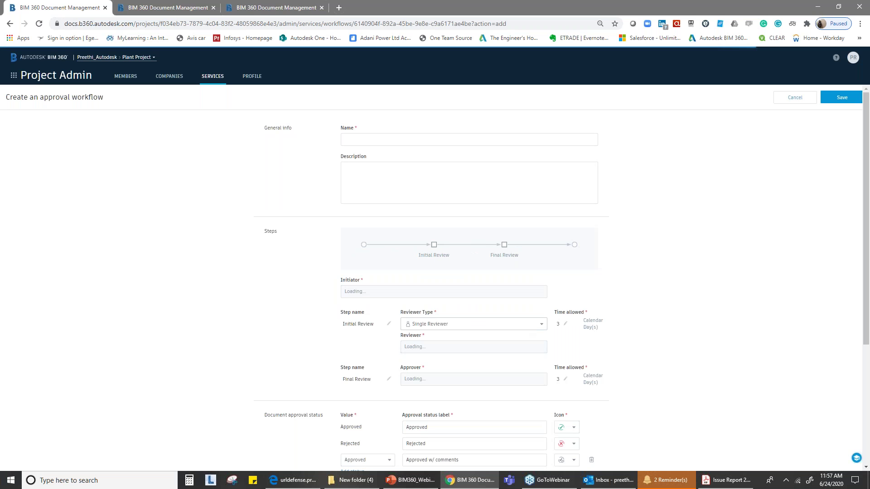
left_click(441, 144)
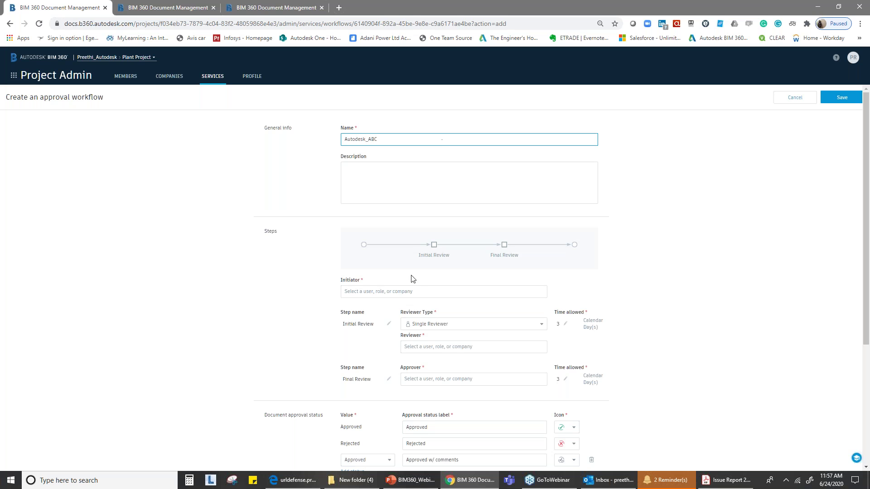
Assign the project member with the Autodesk e-mail account as the approval workflow's initiator
left_click(410, 293)
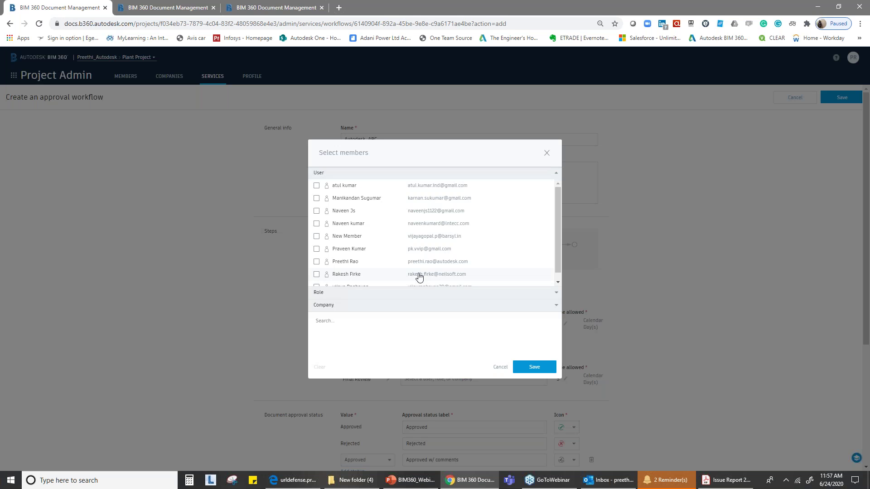
left_click(425, 262)
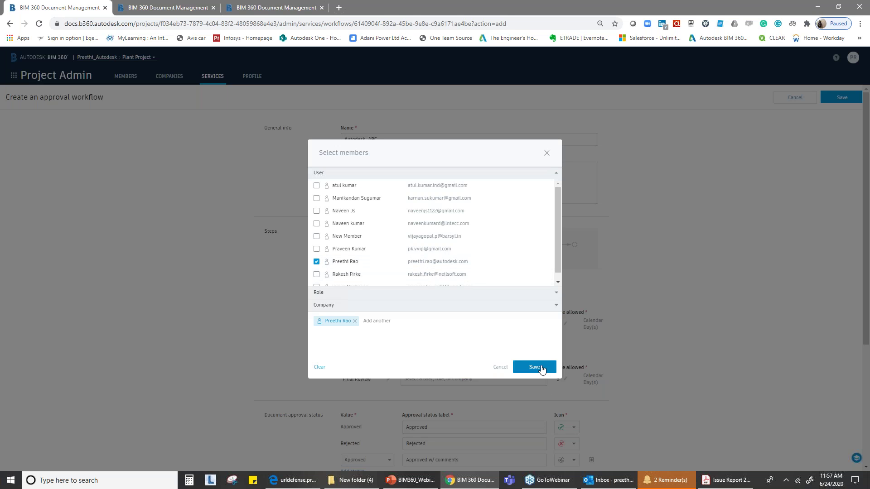
left_click(534, 367)
Set the time allowed for both the Initial Review and the Final Review to 1 calendar day
scroll(626, 359, "down", 2)
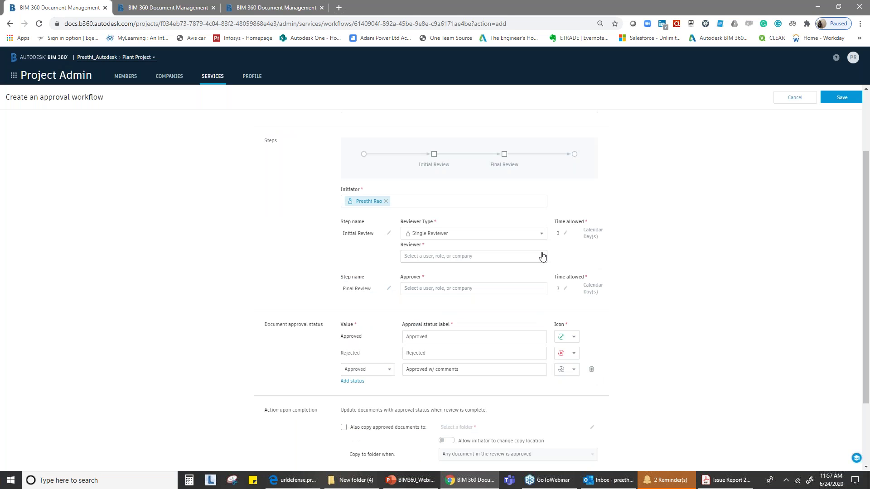
left_click(560, 234)
left_click(560, 252)
left_click(561, 289)
left_click(561, 306)
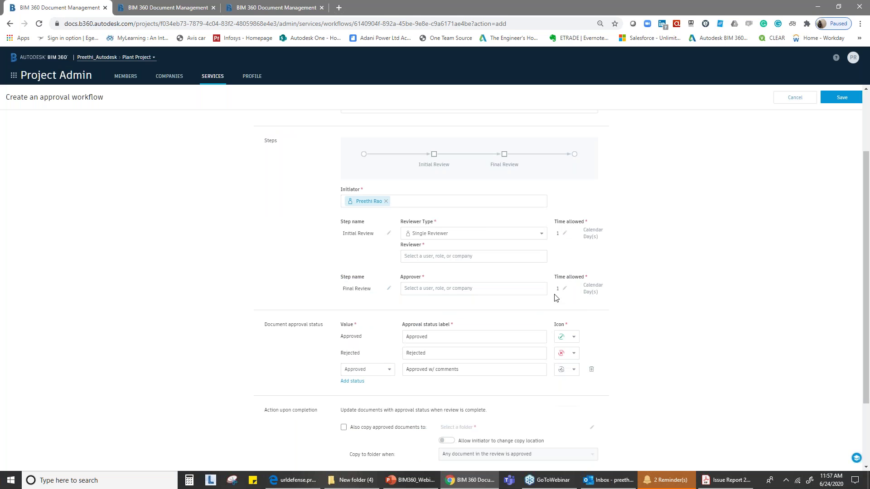
Assign the Neilsoft project member as the Initial Review's single reviewer and the Intecc member as the Final Review's approver
left_click(497, 262)
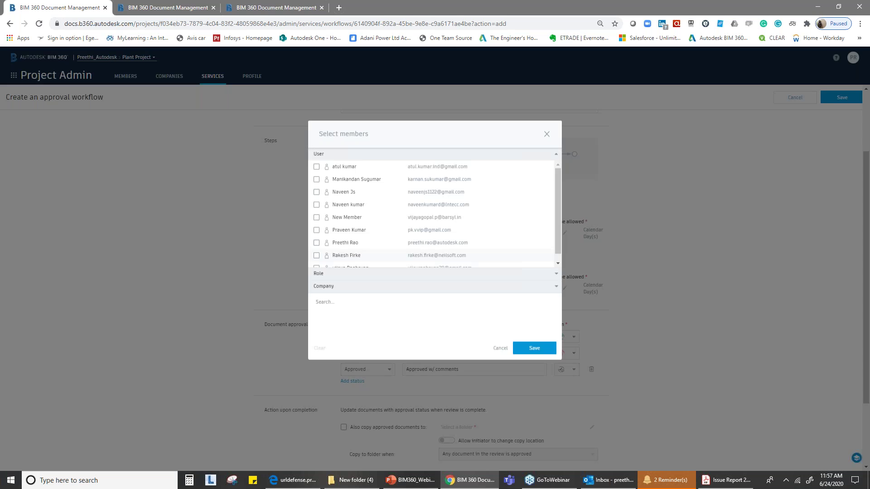
left_click(317, 275)
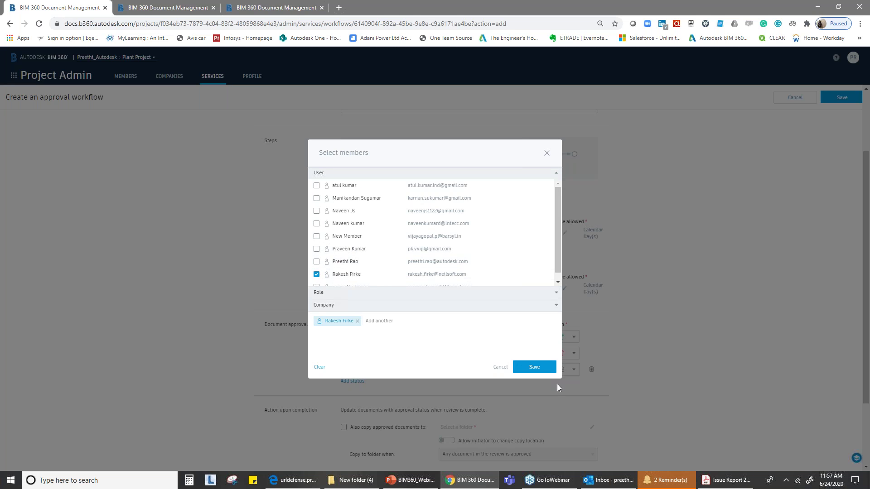
left_click(545, 367)
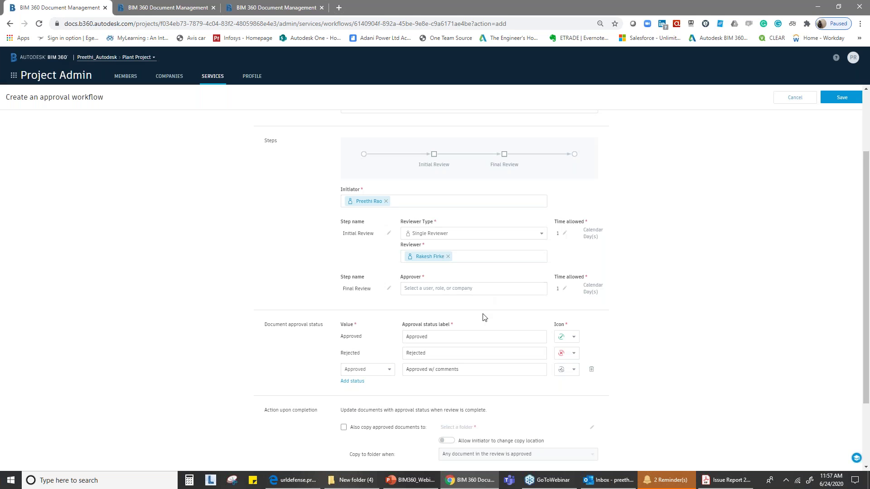
left_click(476, 291)
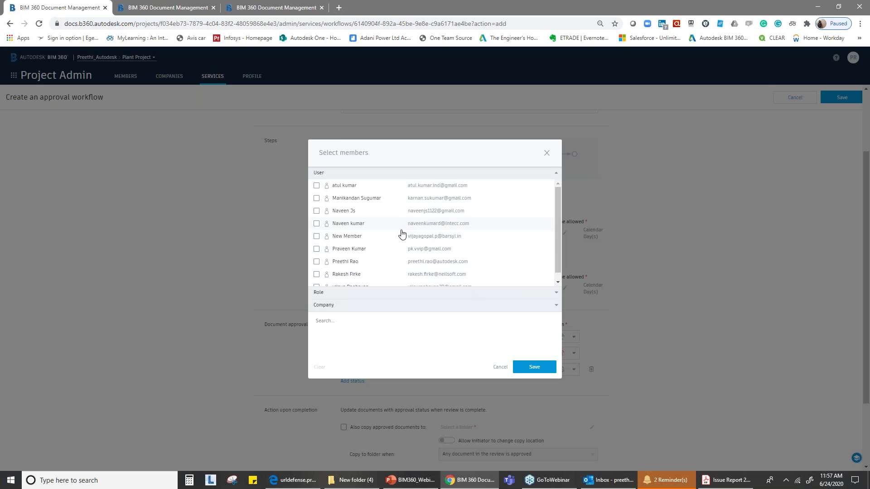
left_click(316, 224)
left_click(535, 367)
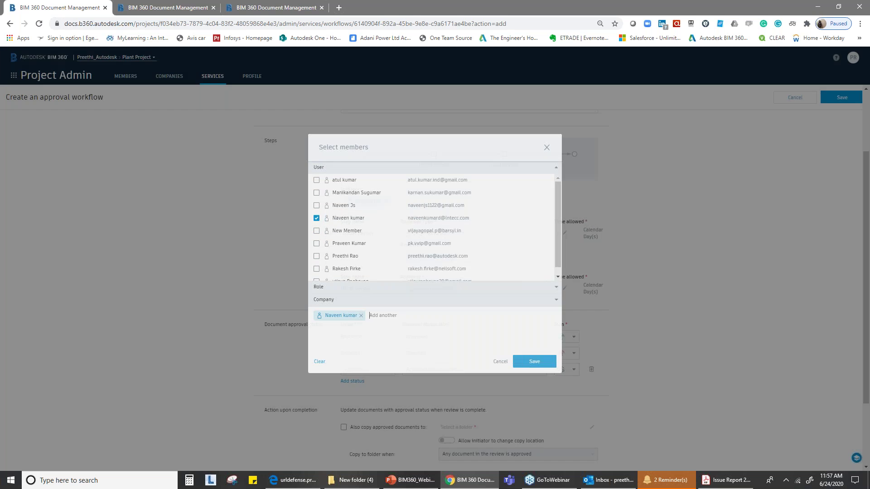
Add the custom note "Approval process between ABC & Autodesk" and save the approval workflow
scroll(629, 399, "down", 1)
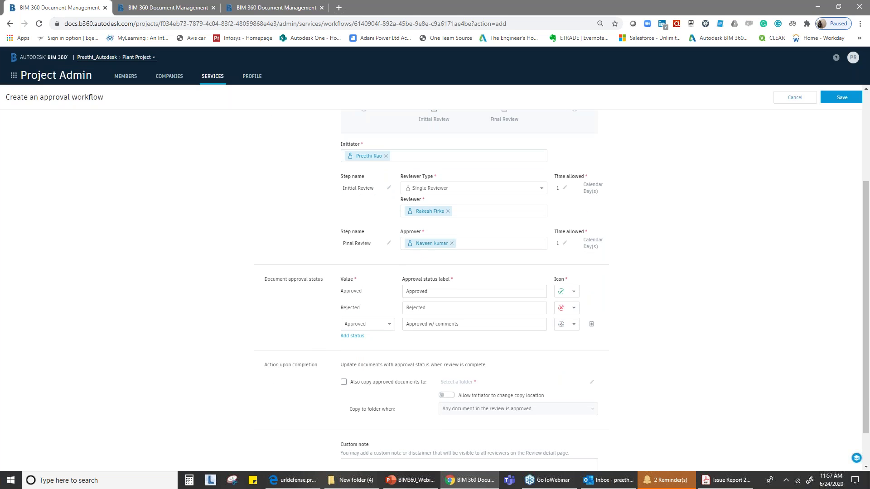
scroll(479, 333, "down", 2)
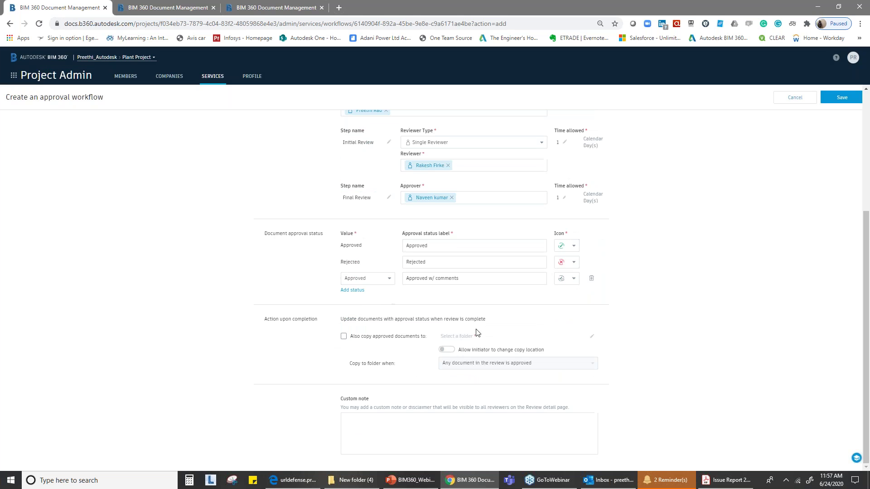
left_click(423, 438)
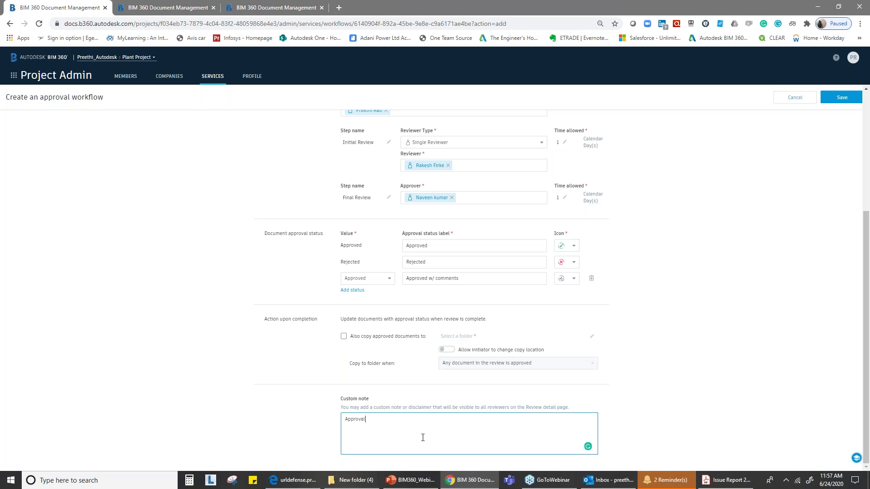
type("Approval process between ABC & Autodesk")
left_click(843, 98)
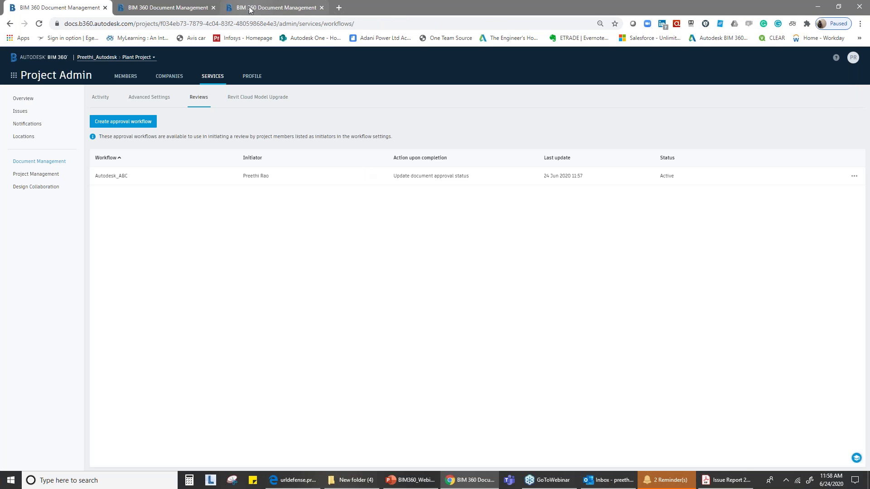
Return to the project's document folders and open the Area_1 folder under Plant 3D models
left_click(251, 9)
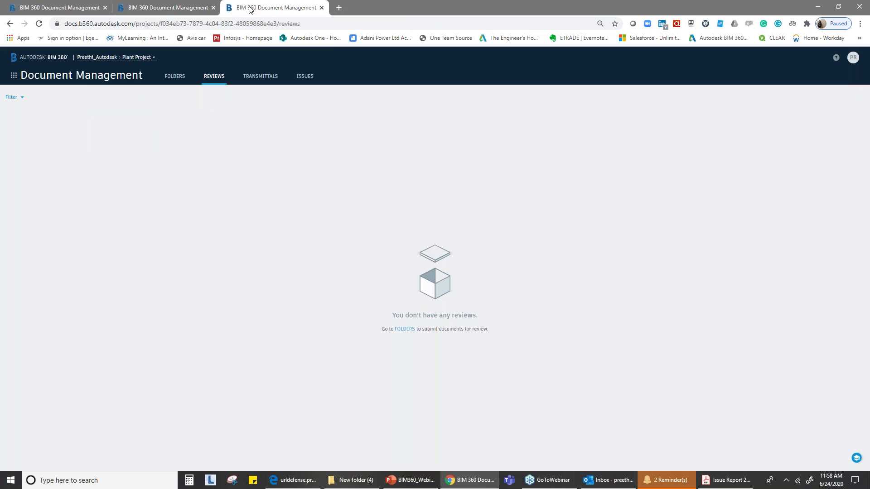
left_click(207, 4)
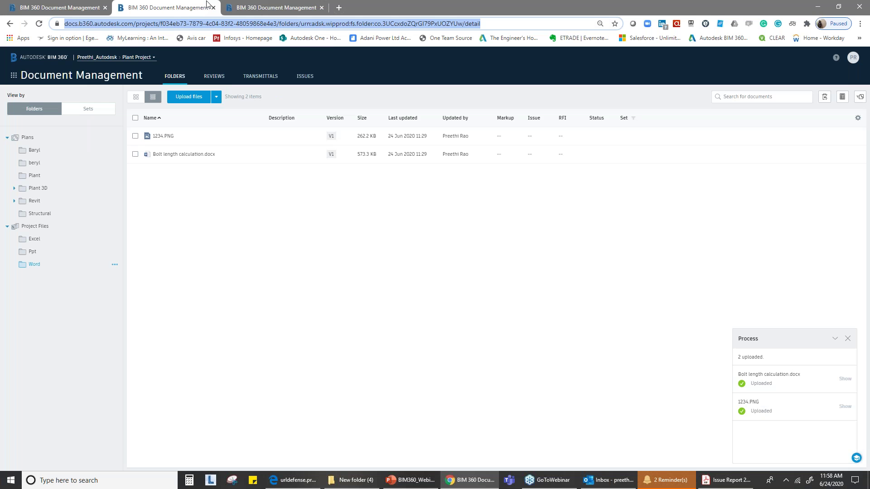
left_click(135, 155)
left_click(135, 155)
left_click(14, 188)
left_click(21, 201)
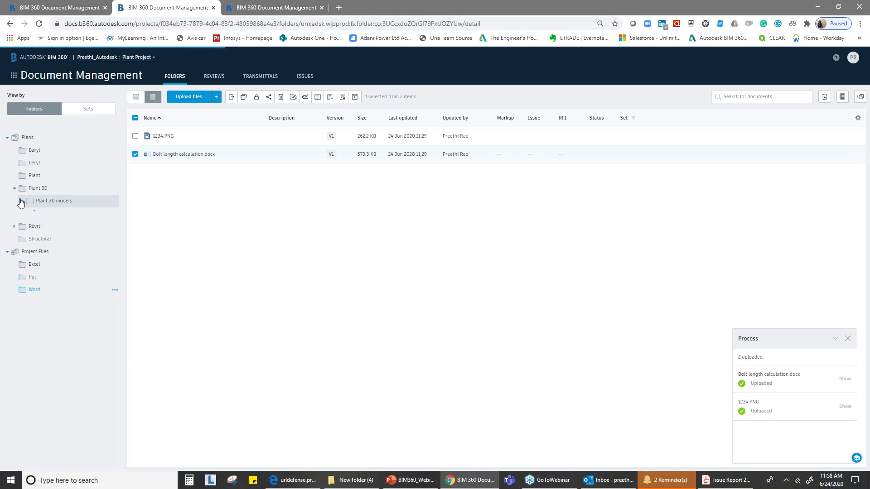
left_click(49, 214)
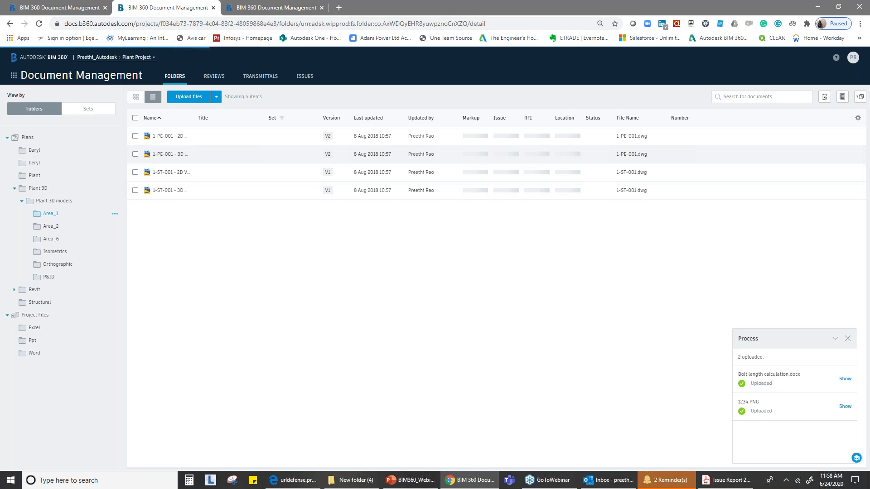
Start a review submission for the 1-PE-001 3D view and add Grade - 2D View and the P&ID document 1-A1-1001 - 2D View
left_click(136, 154)
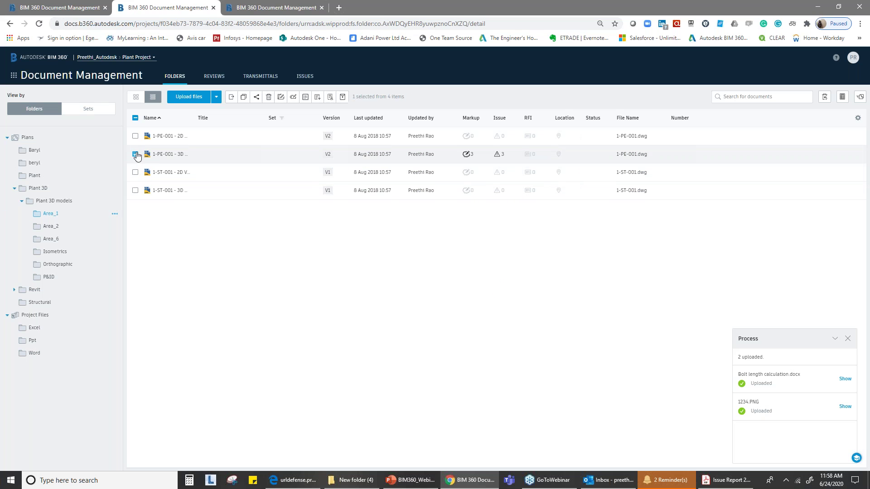
left_click(331, 102)
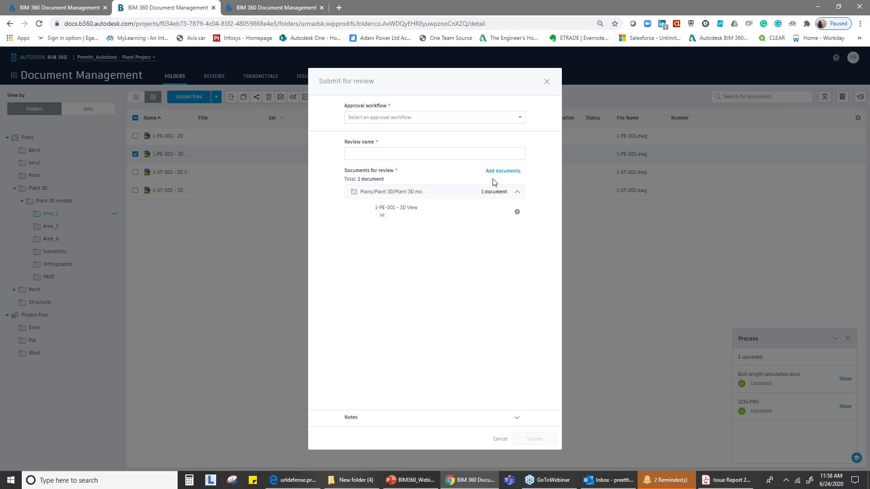
left_click(498, 172)
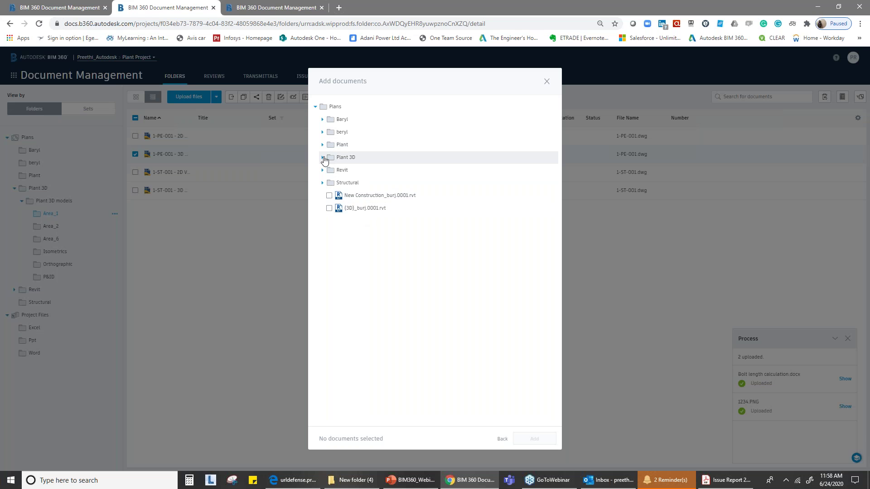
left_click(323, 158)
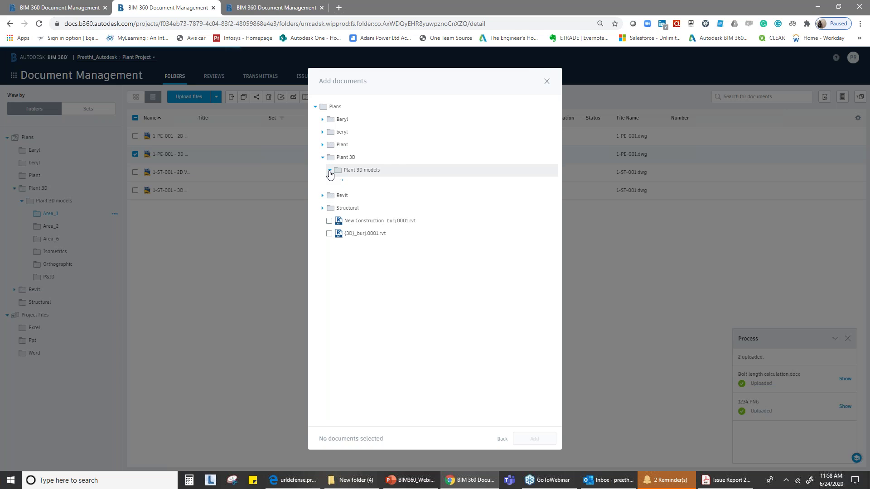
left_click(330, 170)
left_click(344, 258)
left_click(337, 247)
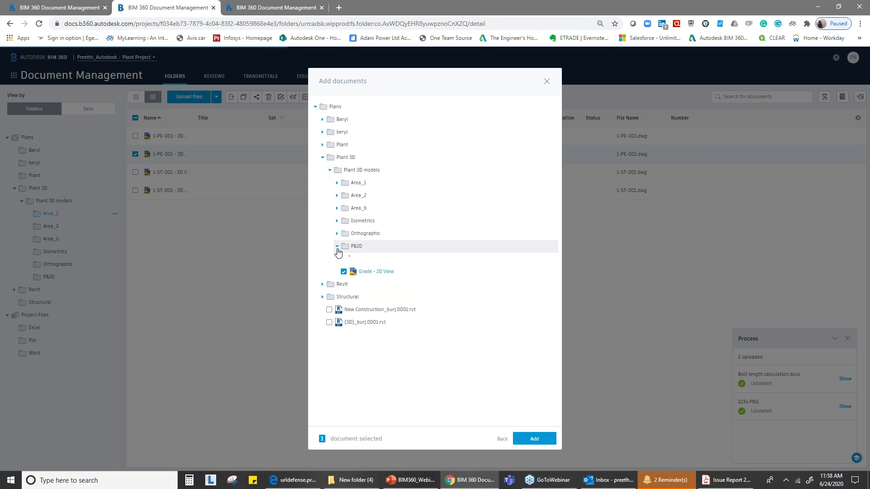
left_click(390, 259)
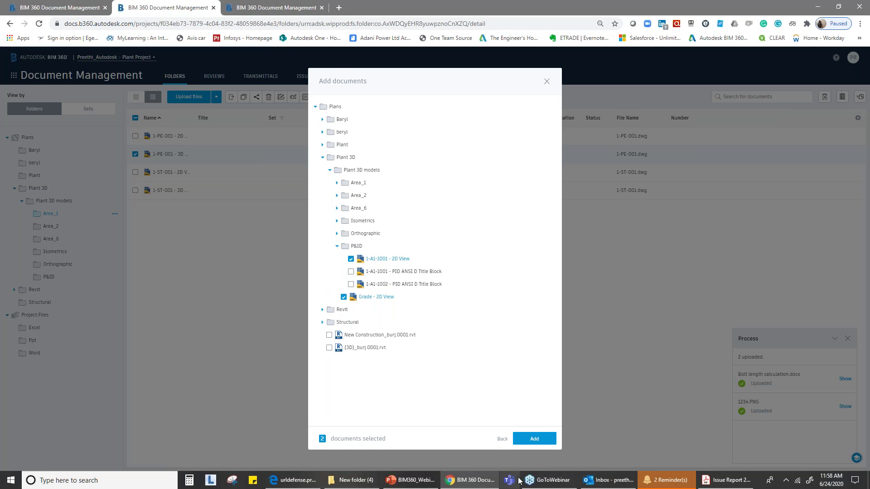
left_click(541, 442)
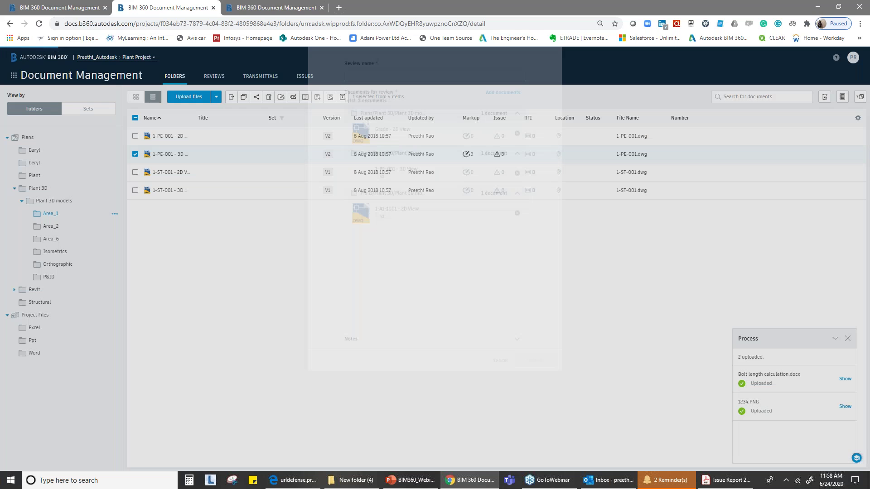
Submit the review under the Autodesk_ABC workflow with a note requesting the two ABC reviewers by first name to approve the documents
left_click(426, 118)
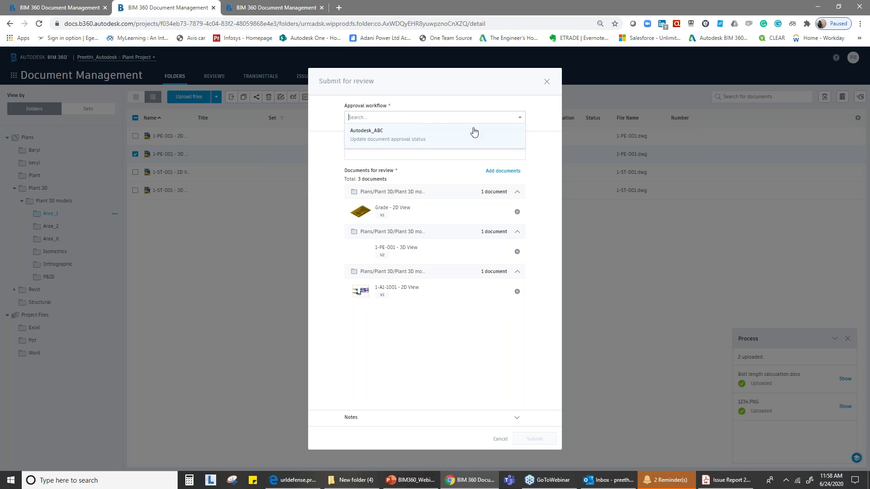
left_click(416, 138)
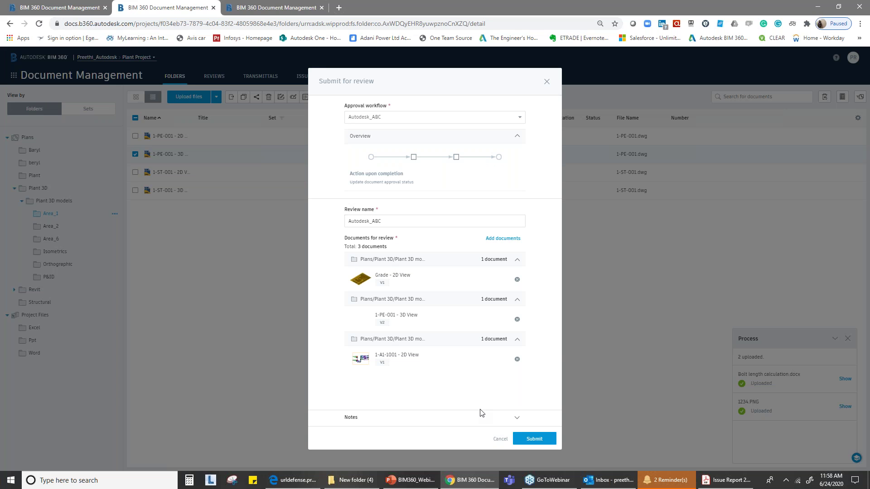
left_click(518, 418)
left_click(473, 390)
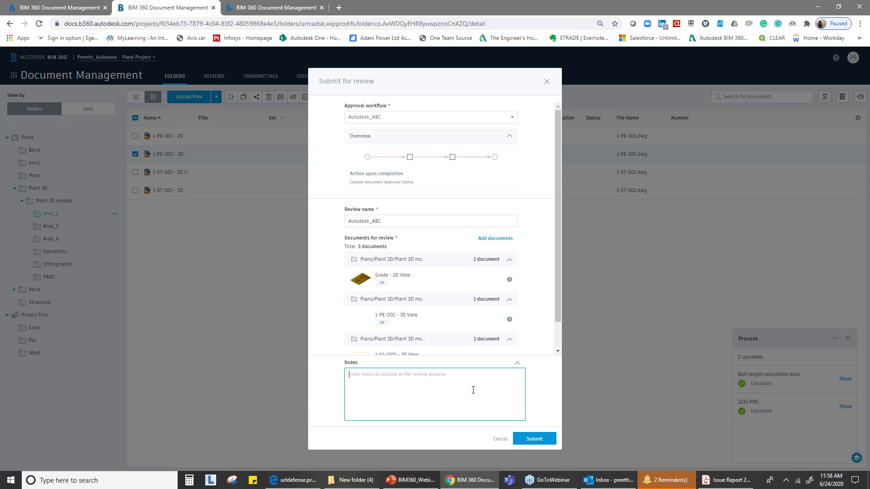
type("Rakesh & nee")
key("BackSpace")
type("Naveen from ABC")
type("Req")
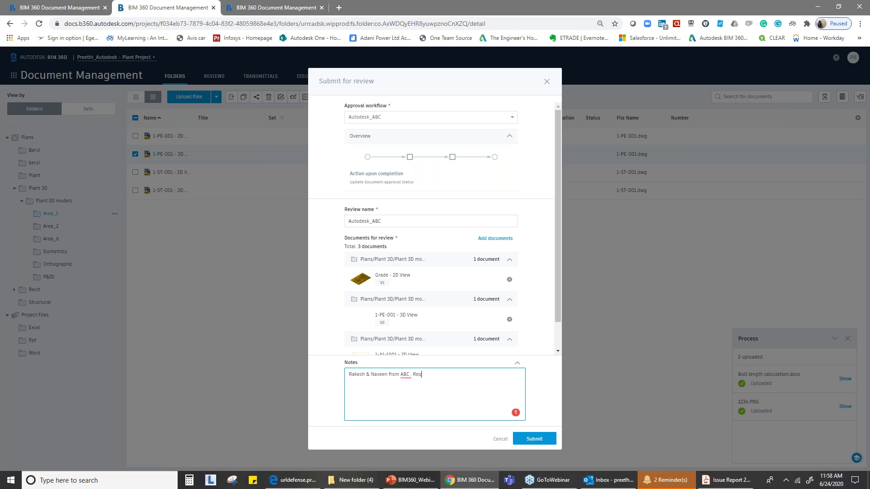
type("uest you to approve thes documents")
mouse_move(475, 378)
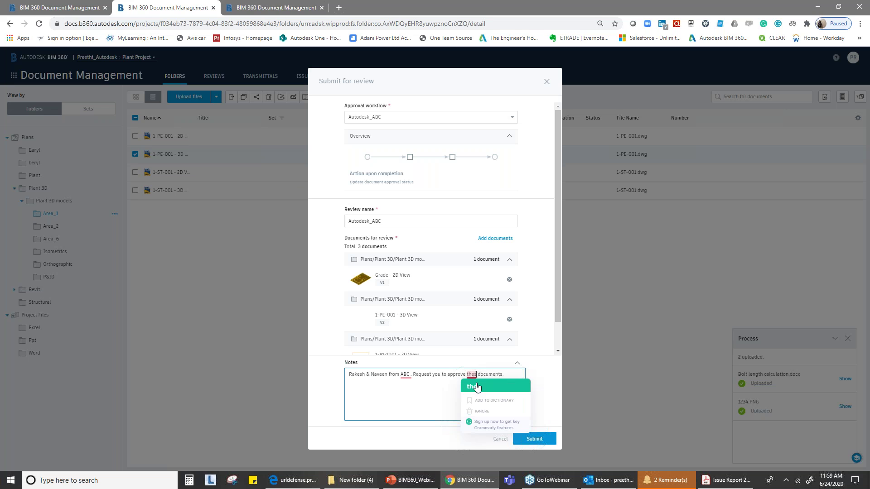
left_click(474, 386)
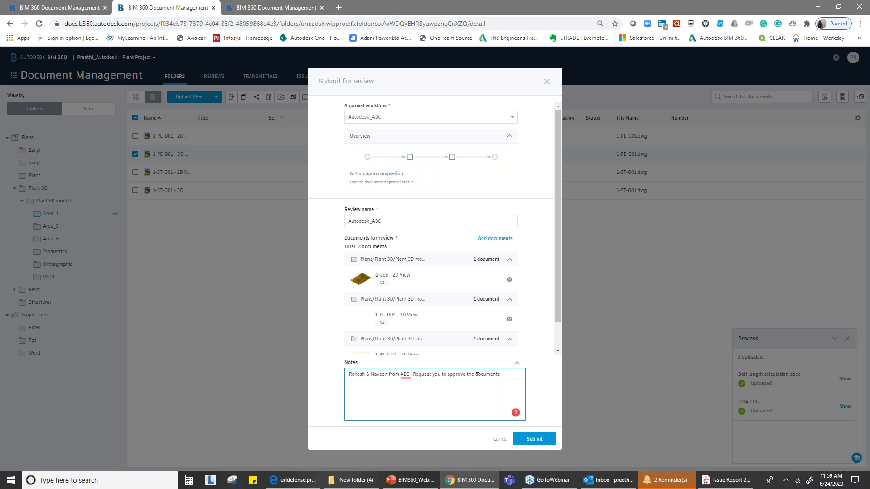
type("e")
left_click(534, 439)
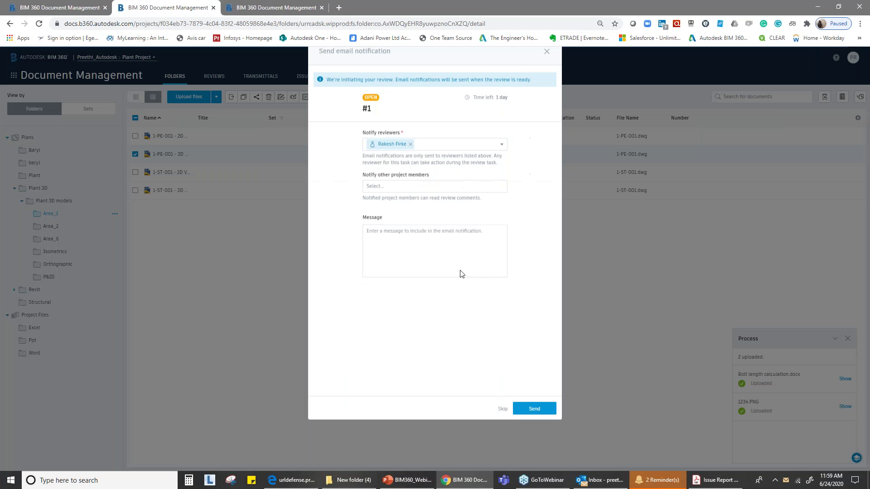
Add four other project members to the review's email notification and send it without a message
left_click(431, 217)
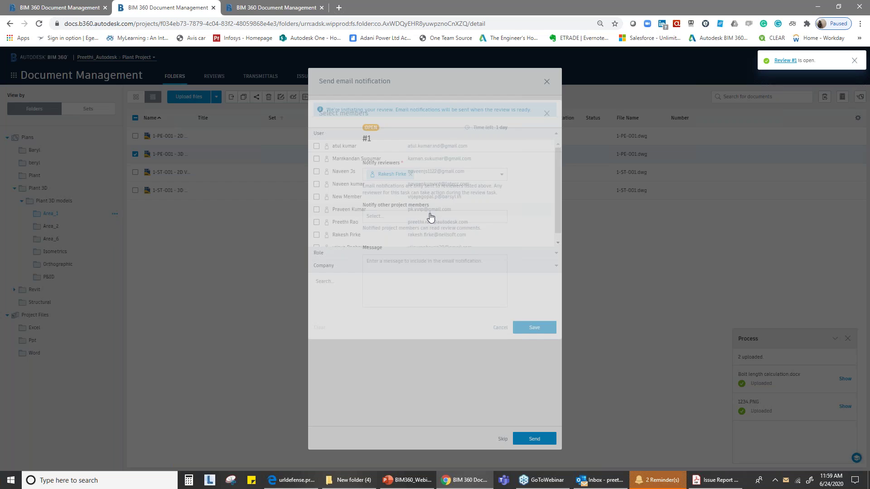
left_click(317, 199)
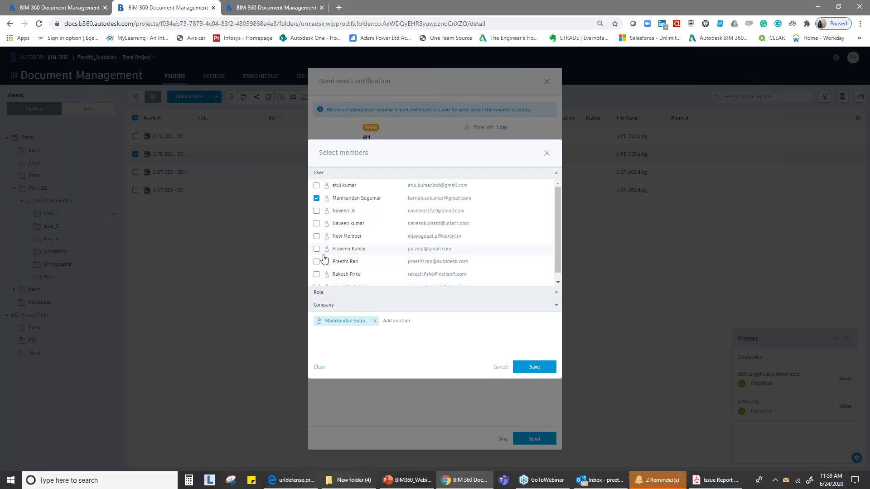
left_click(316, 186)
scroll(360, 235, "down", 1)
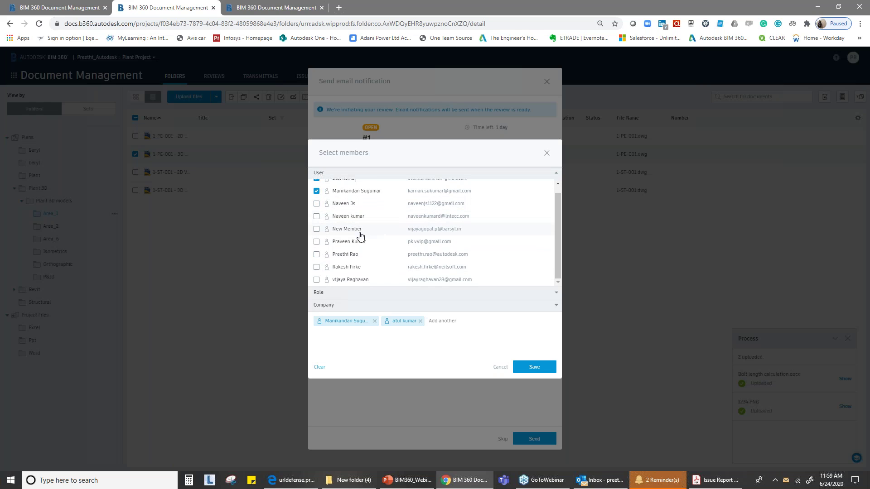
left_click(317, 279)
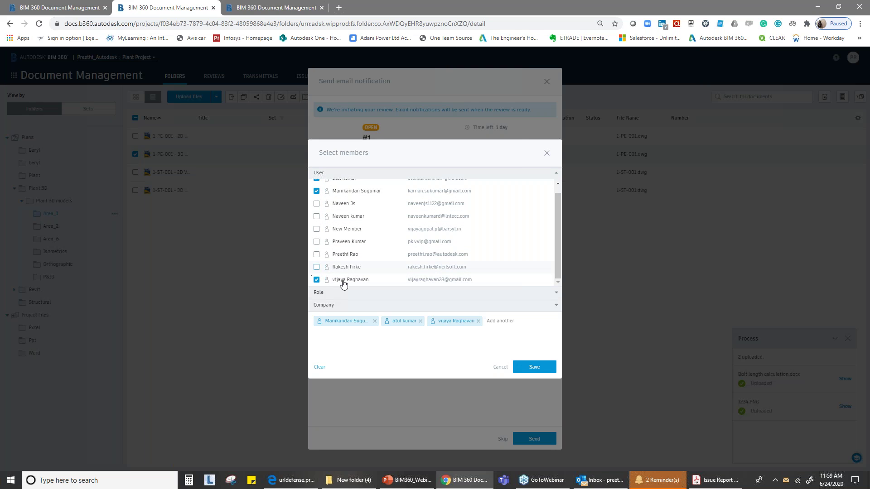
left_click(316, 243)
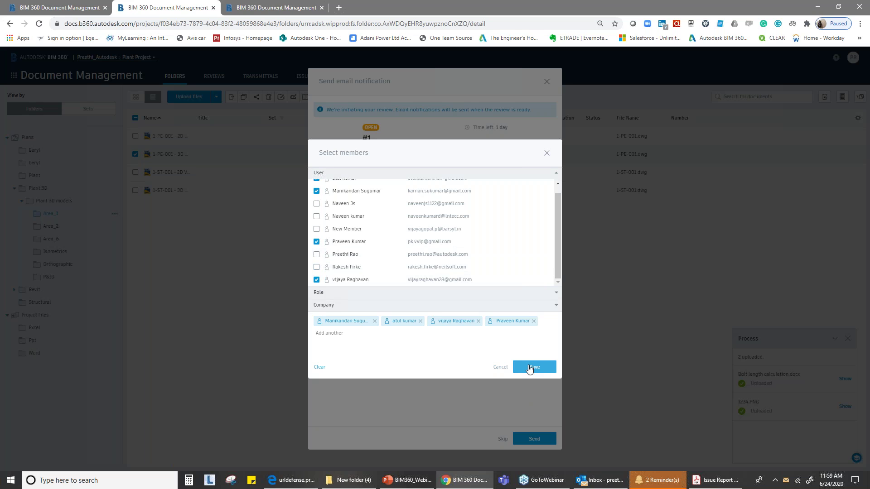
left_click(530, 368)
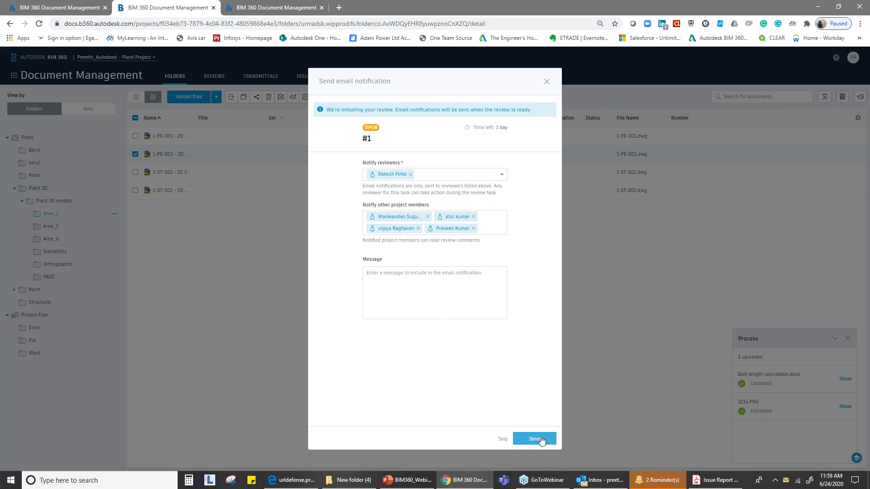
left_click(540, 439)
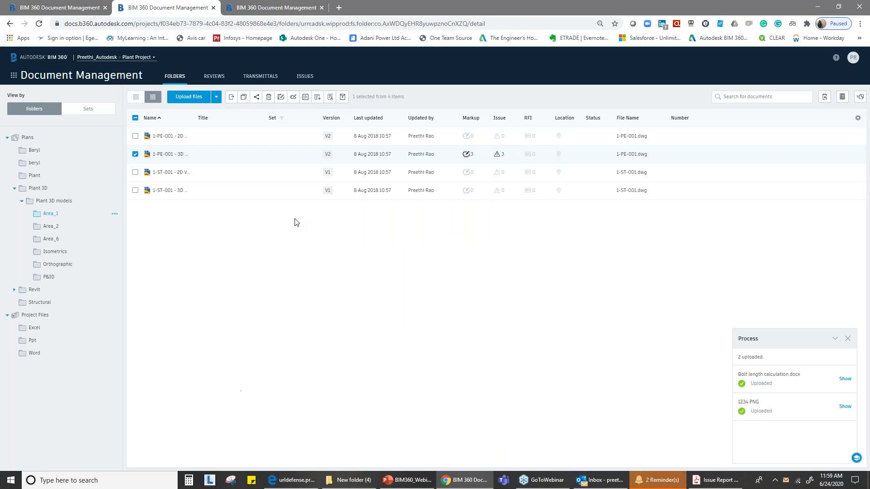
Open the submitted Autodesk_ABC review's details from the reviews list and check the start-review prompt without claiming the task
left_click(214, 77)
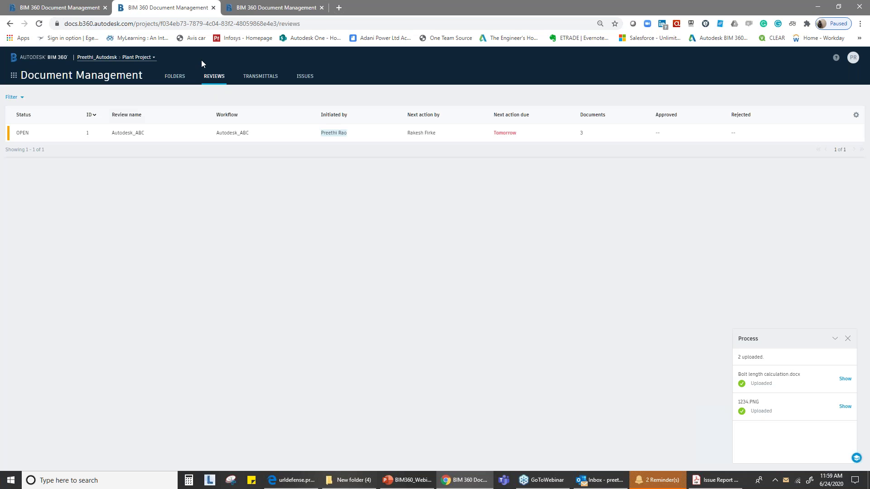
left_click(133, 134)
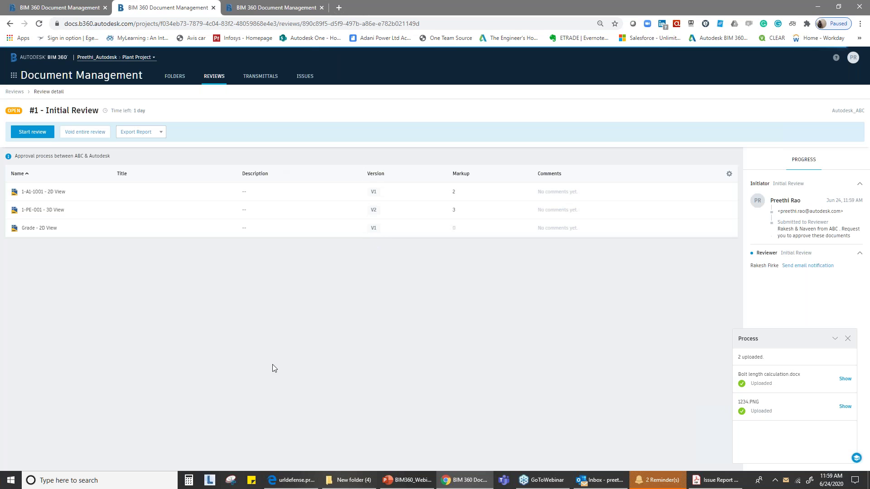
left_click(837, 339)
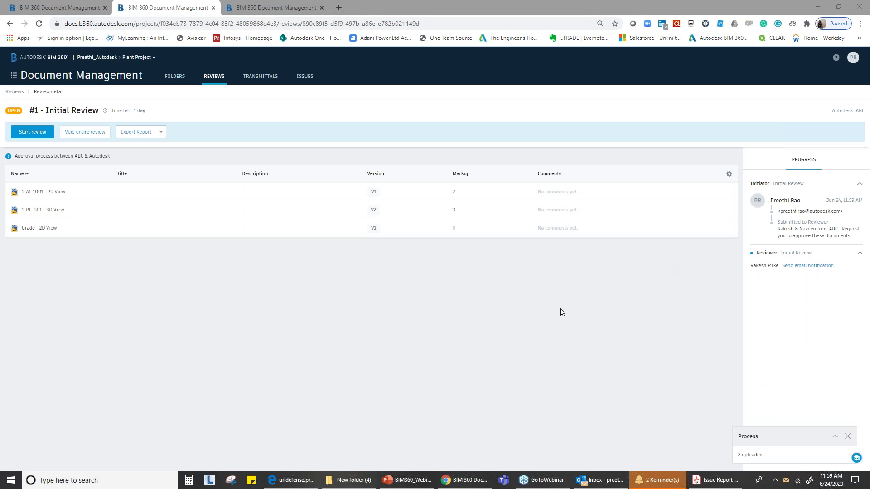
left_click(32, 136)
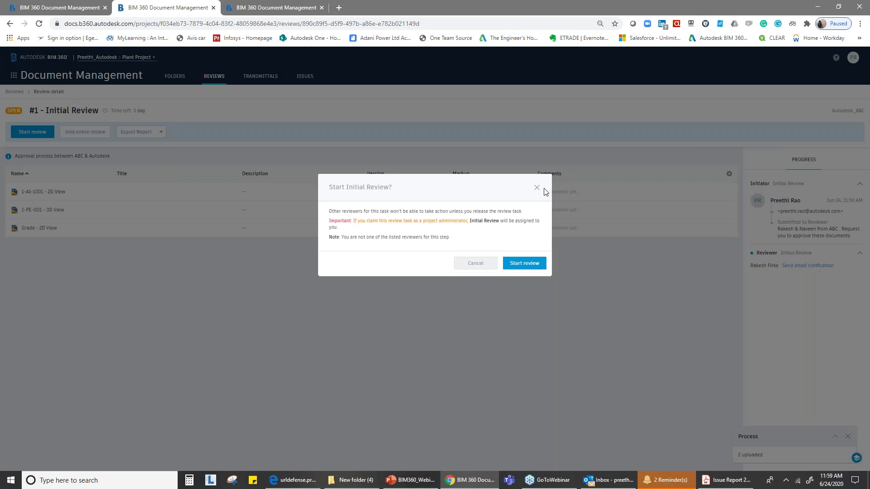
left_click(540, 185)
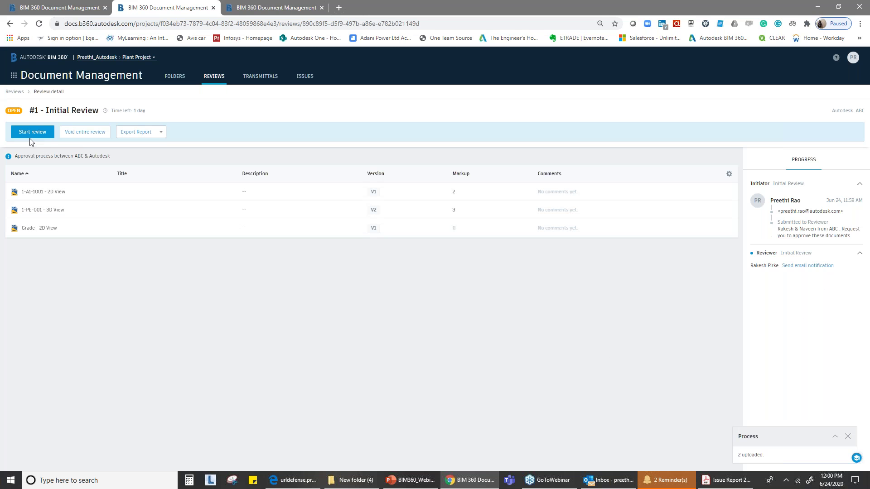
Reload the Initial Review page to check the reviewer's progress on the submitted documents
right_click(649, 326)
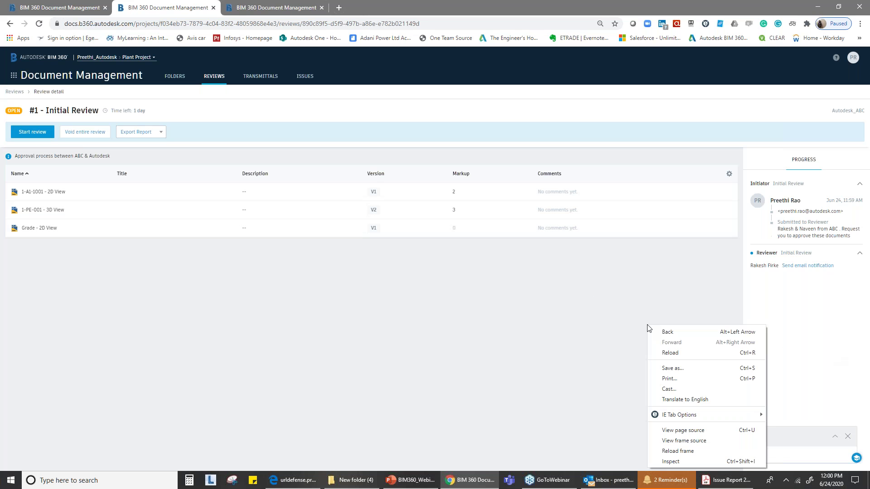
left_click(666, 353)
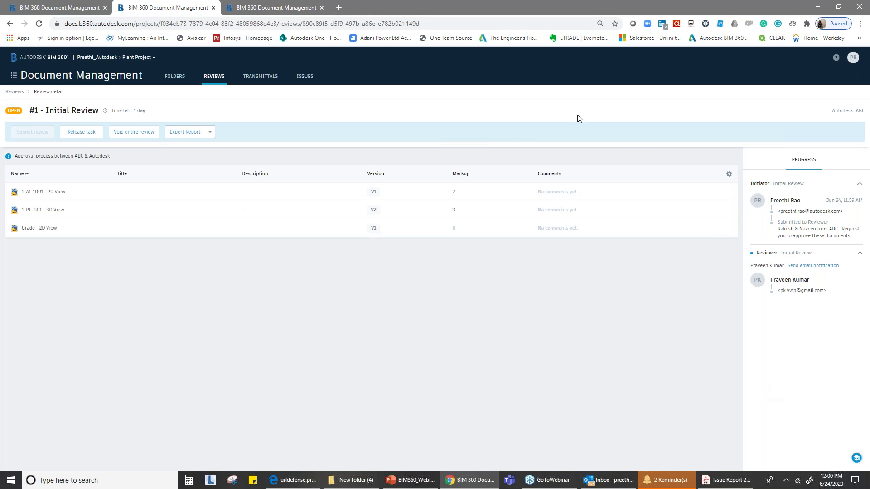
right_click(574, 288)
left_click(587, 315)
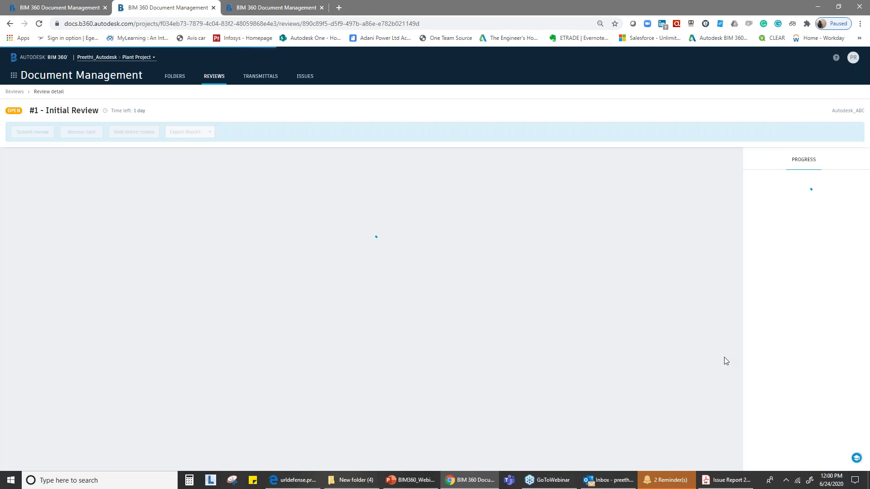
Open the Insight module for Plant Project in the other browser tab
key("ctrl+Tab")
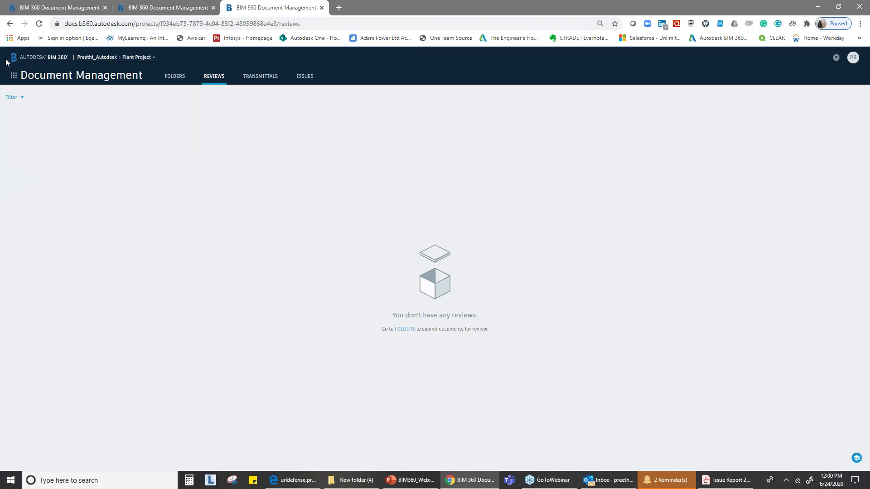
left_click(13, 78)
left_click(81, 107)
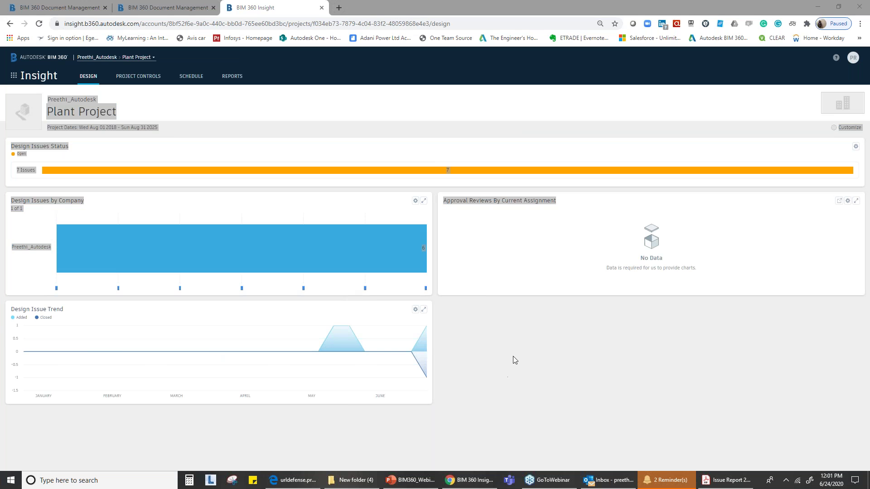
Customize the design dashboard by adding the Issues card from the card library and placing it beside Design Issues by Company
left_click(850, 128)
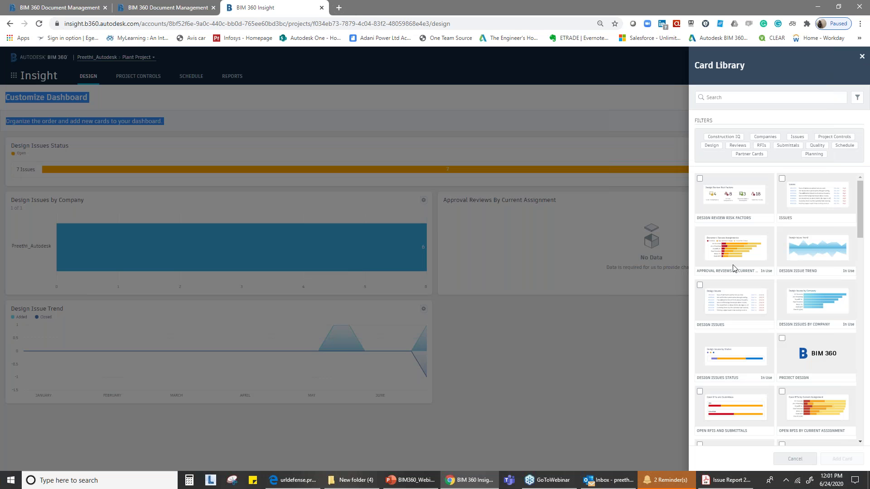
left_click(714, 259)
left_click_drag(718, 252, 560, 336)
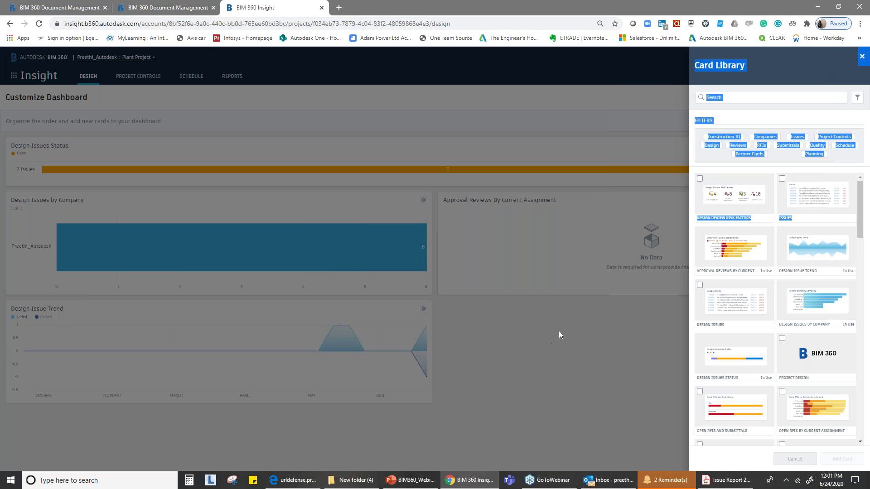
left_click(778, 183)
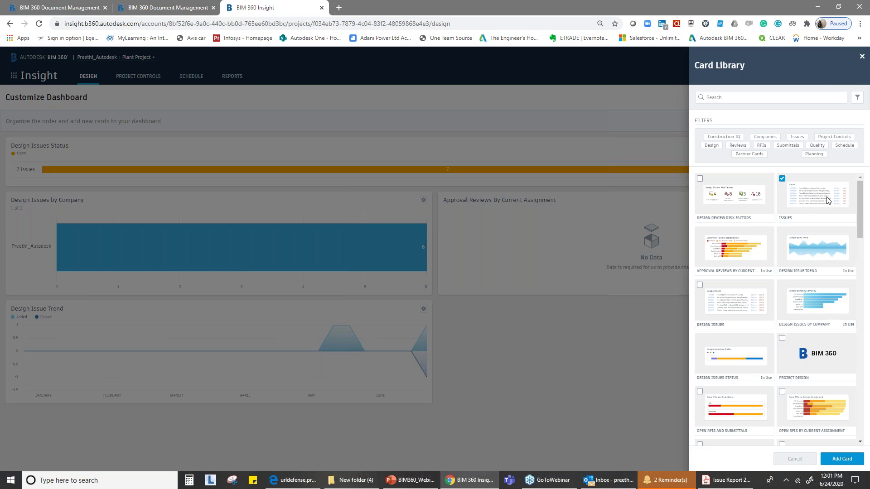
left_click(828, 460)
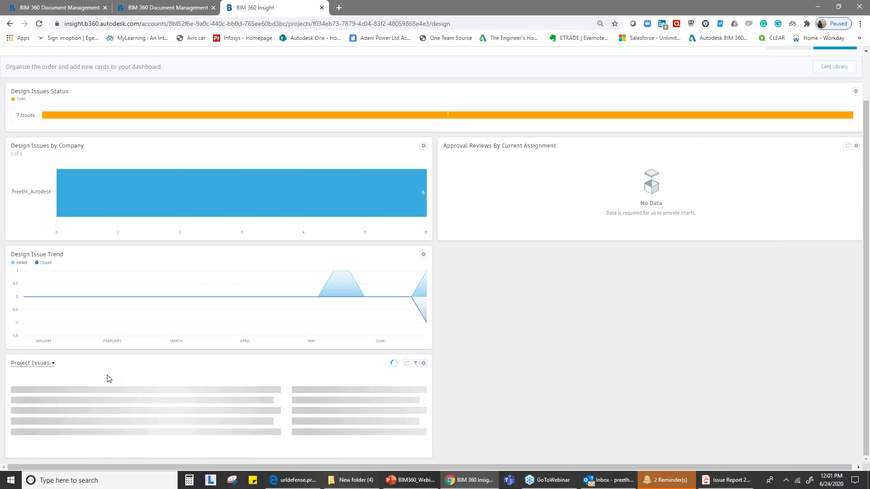
left_click_drag(135, 369, 591, 333)
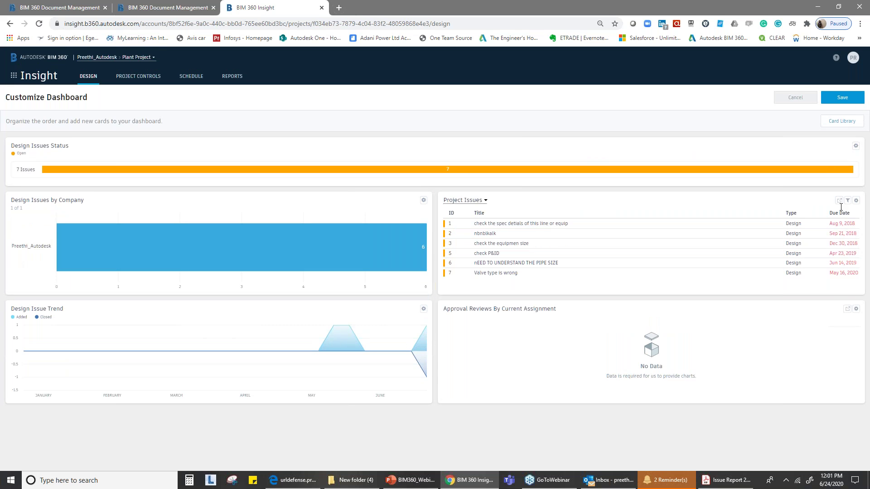
Filter the card library by Reviews and add the Design Review Risk Factors card to the dashboard
left_click(841, 121)
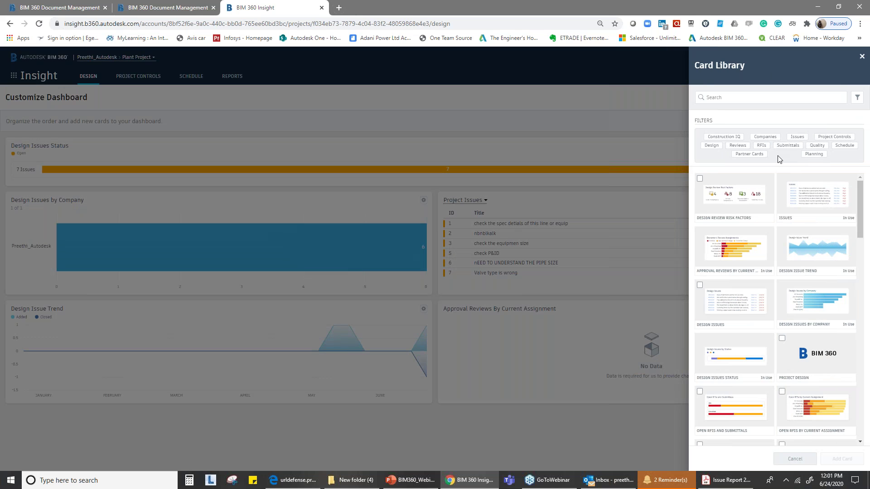
left_click(738, 146)
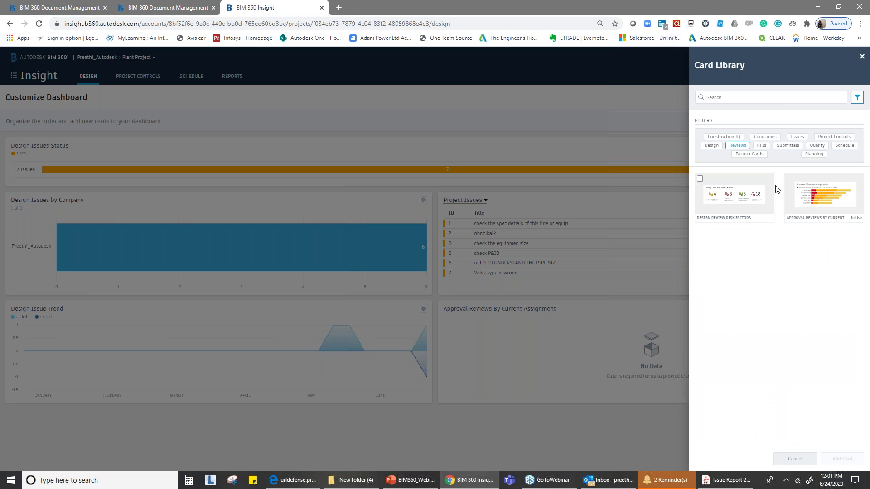
left_click_drag(799, 201, 656, 337)
left_click(710, 315)
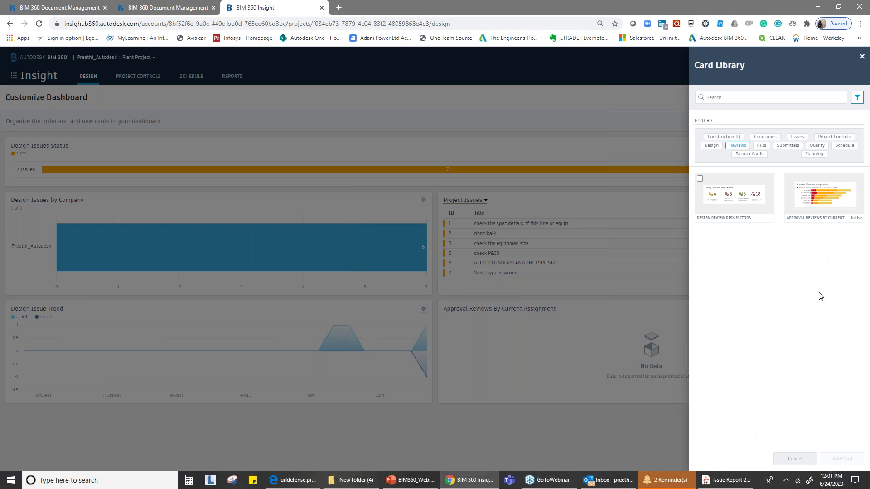
left_click(701, 179)
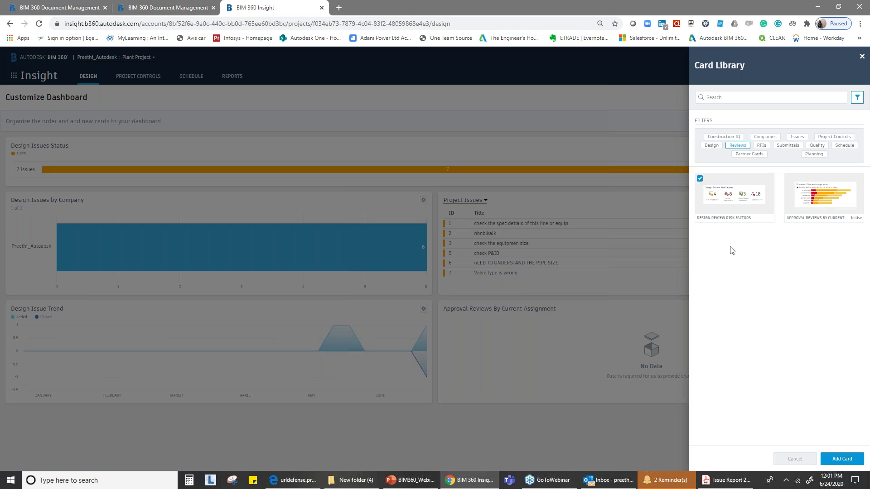
left_click(830, 466)
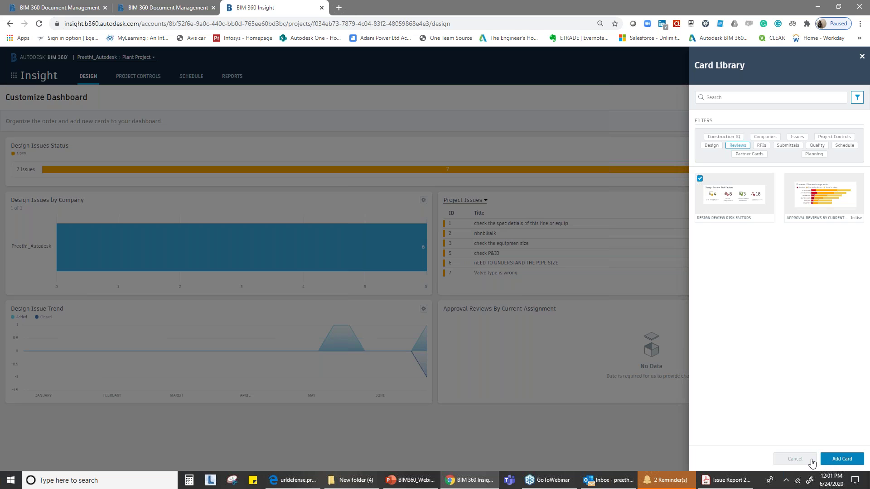
Hide the Approval Reviews By Current Assignment card and move Design Review Risk Factors beside Design Issue Trend
scroll(717, 402, "down", 1)
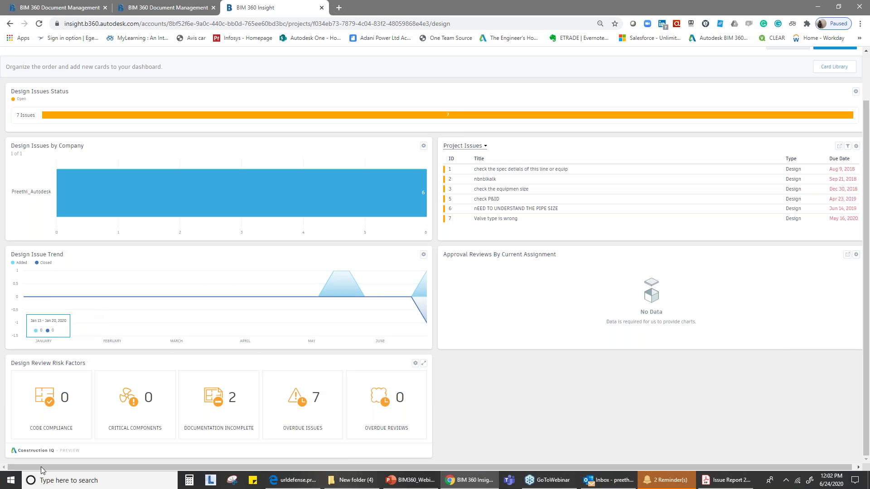
left_click(856, 254)
left_click(814, 268)
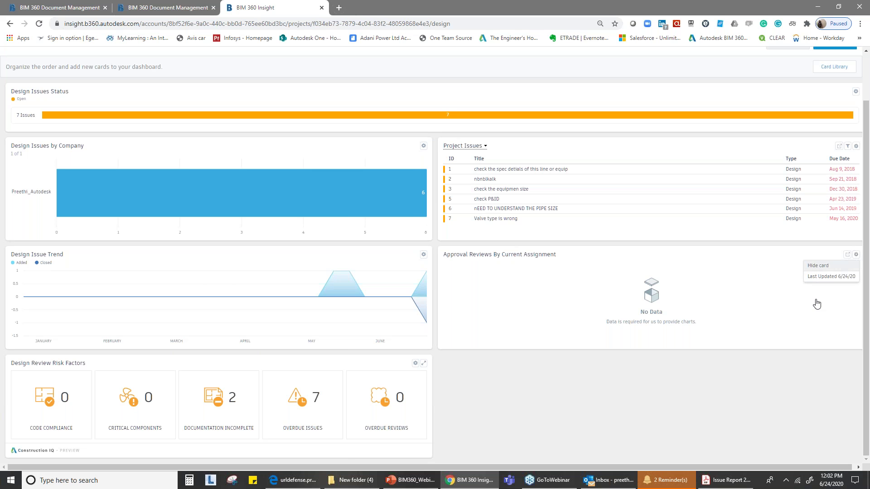
left_click_drag(255, 366, 686, 263)
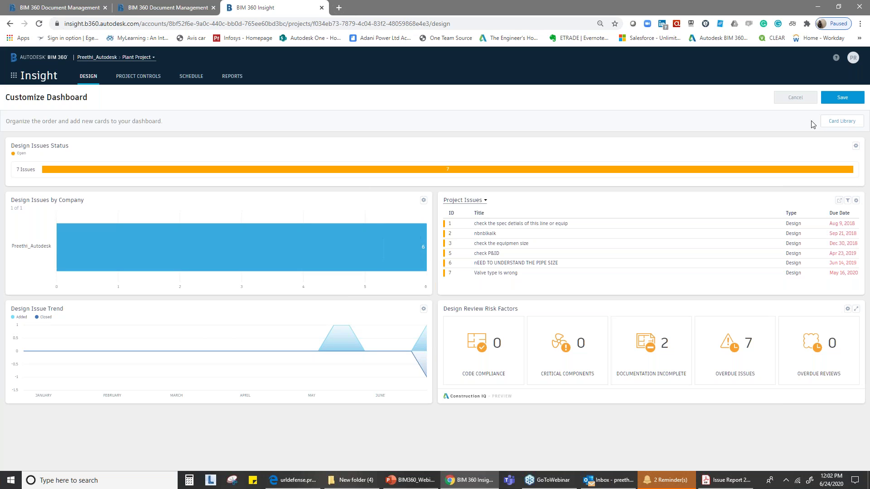
left_click(856, 146)
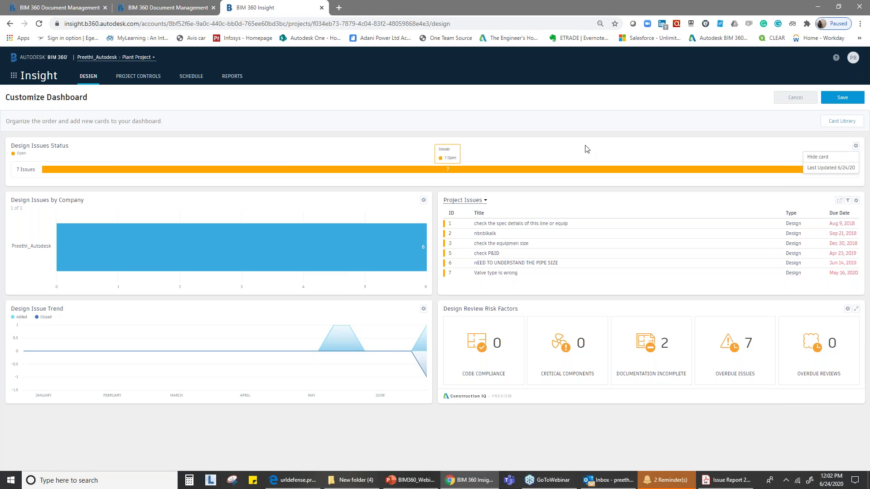
left_click(856, 146)
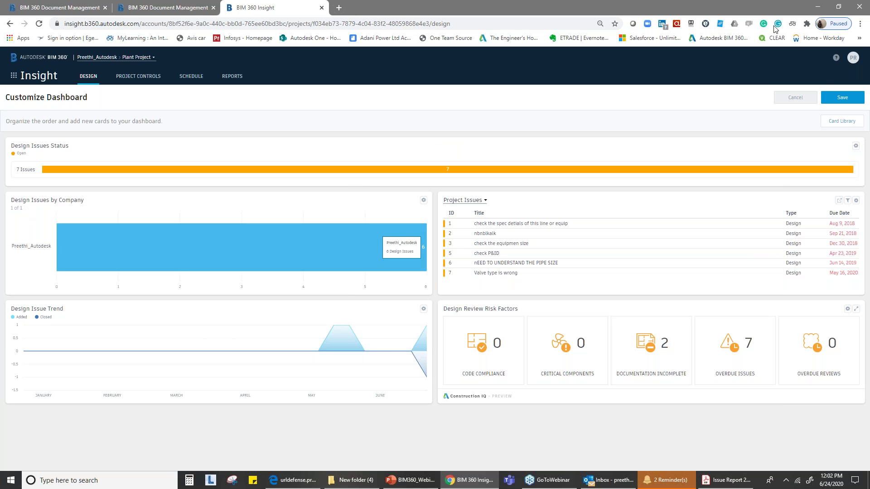
Add the Approval Reviews By Current Assignment card back to the design dashboard from the card library
left_click(842, 122)
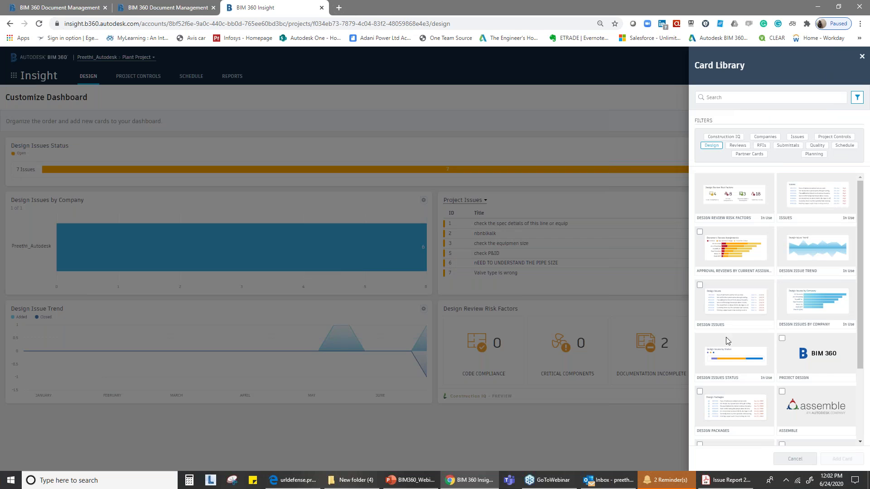
left_click_drag(735, 354, 566, 390)
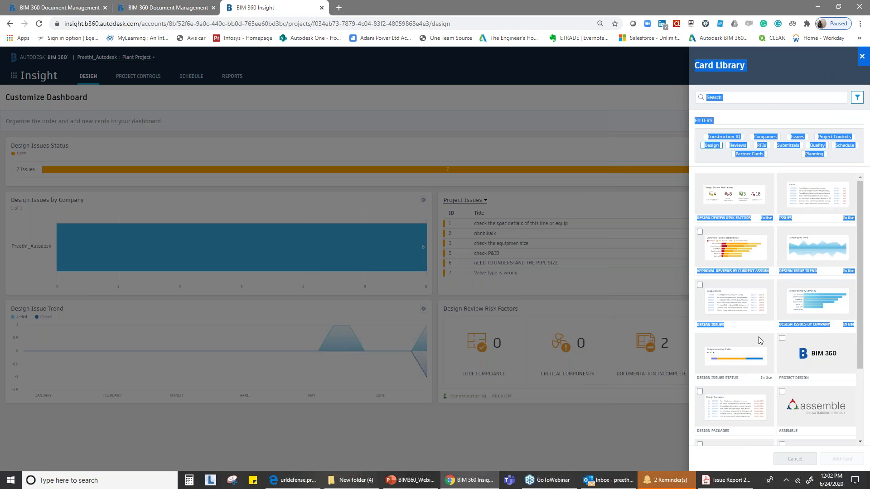
left_click(804, 299)
left_click(700, 232)
left_click_drag(728, 245, 597, 327)
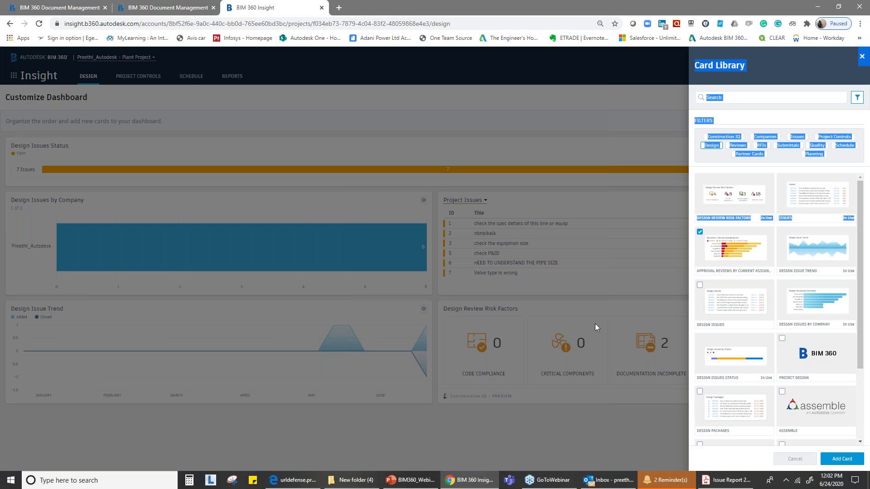
left_click(833, 460)
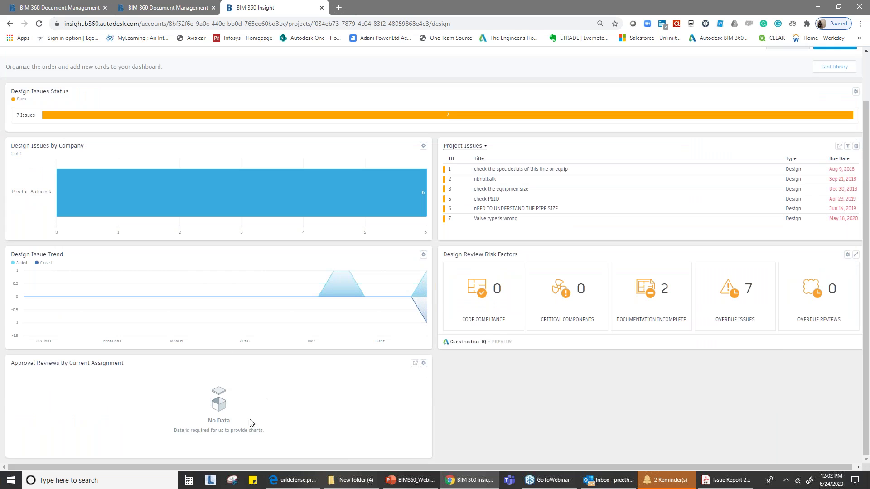
right_click(552, 397)
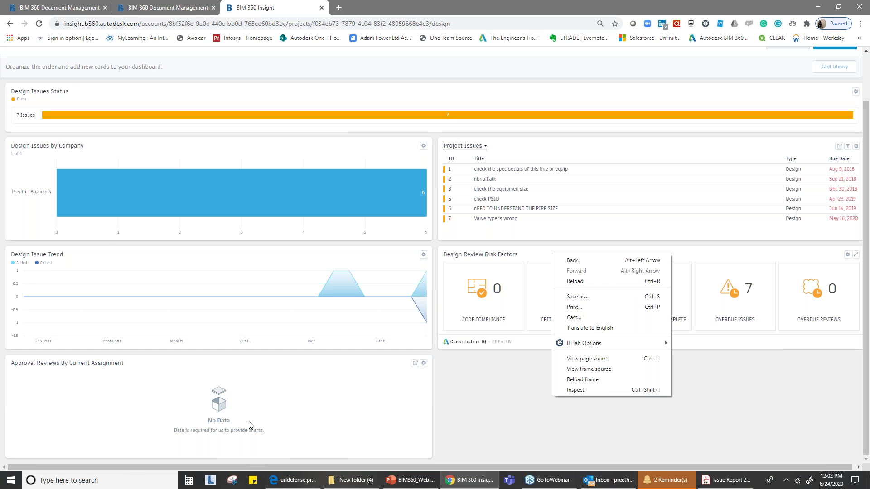
left_click(107, 238)
scroll(107, 237, "up", 2)
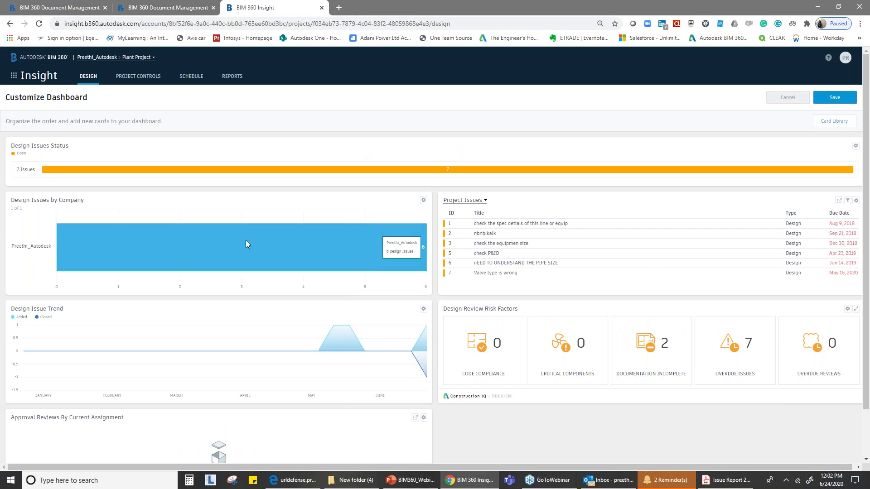
Go to the Project Controls dashboard, leaving the design dashboard customization without saving
left_click(138, 77)
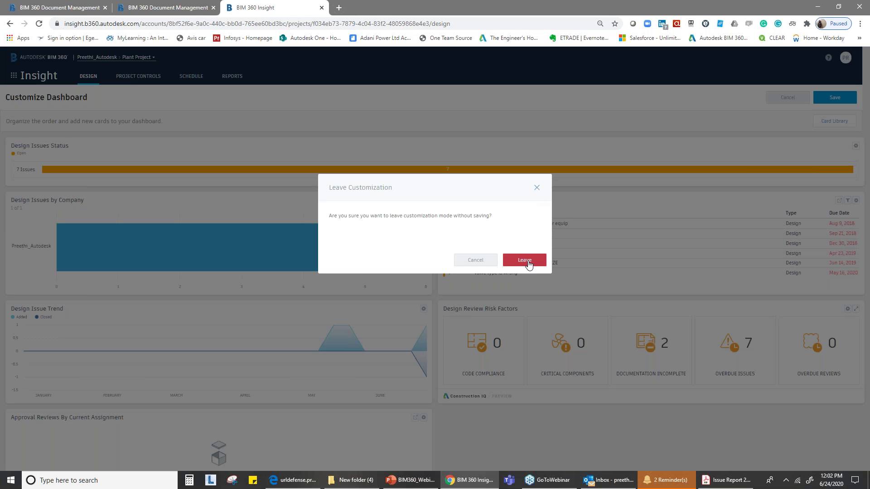
left_click(527, 262)
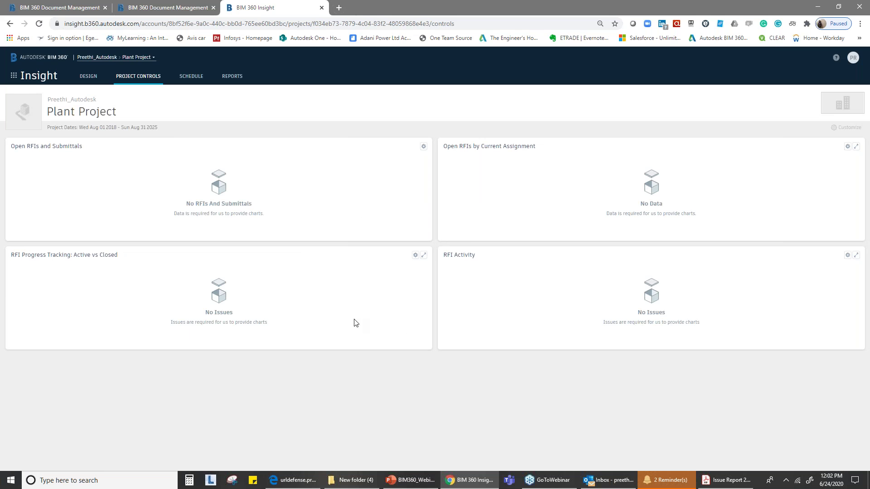
Open the Insight reports and look through the saved and recent report lists
left_click(223, 79)
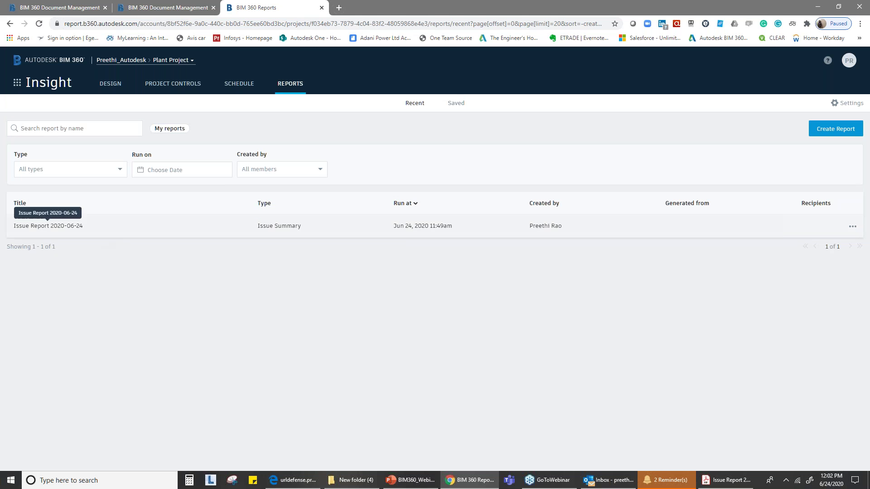
left_click(454, 105)
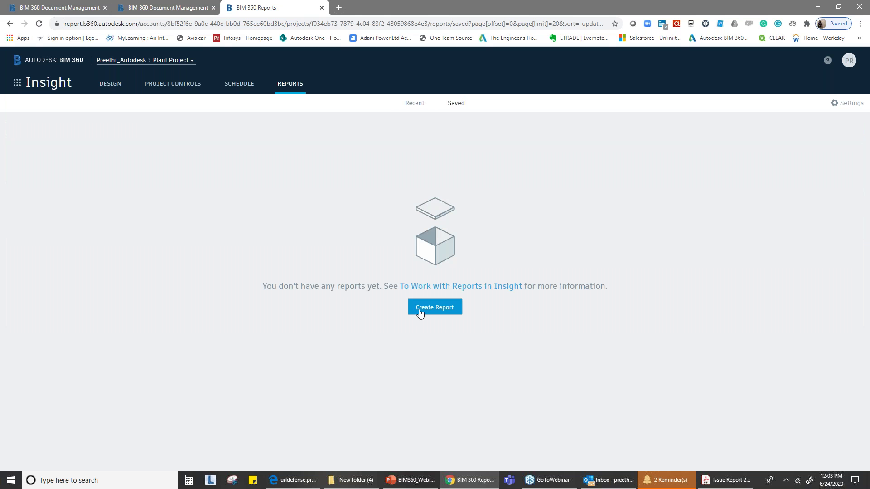
left_click(419, 107)
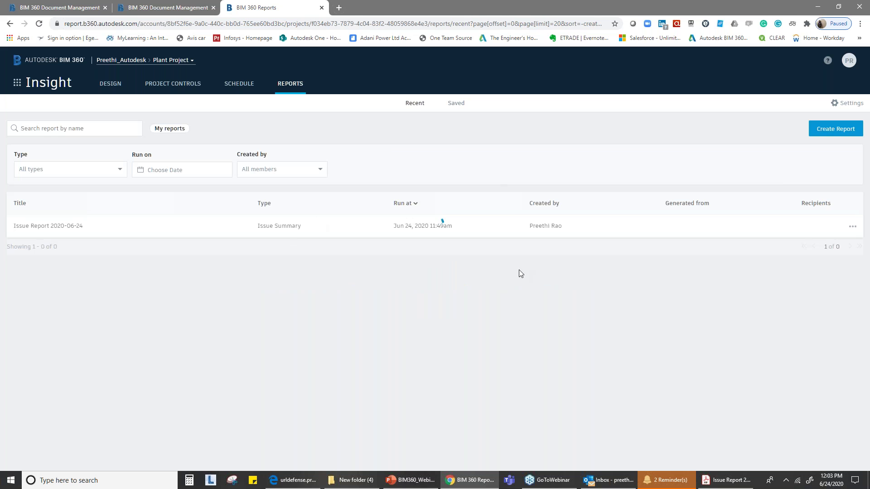
Return to review #1 in Document Management, reload it and expand the Reviewer entry in its progress
left_click(175, 8)
right_click(566, 344)
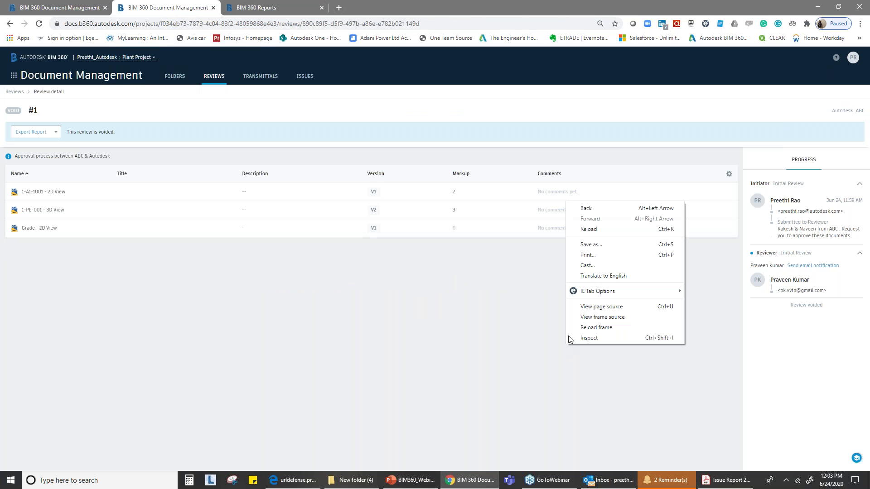
left_click(602, 230)
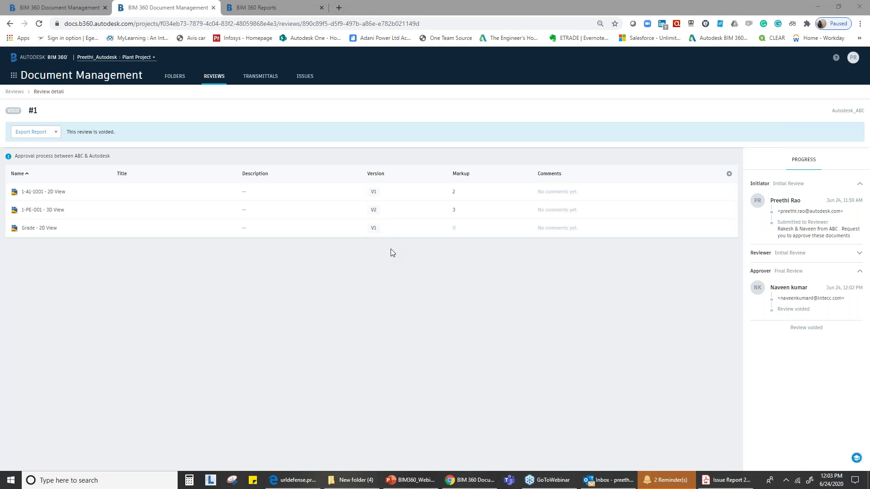
left_click(860, 254)
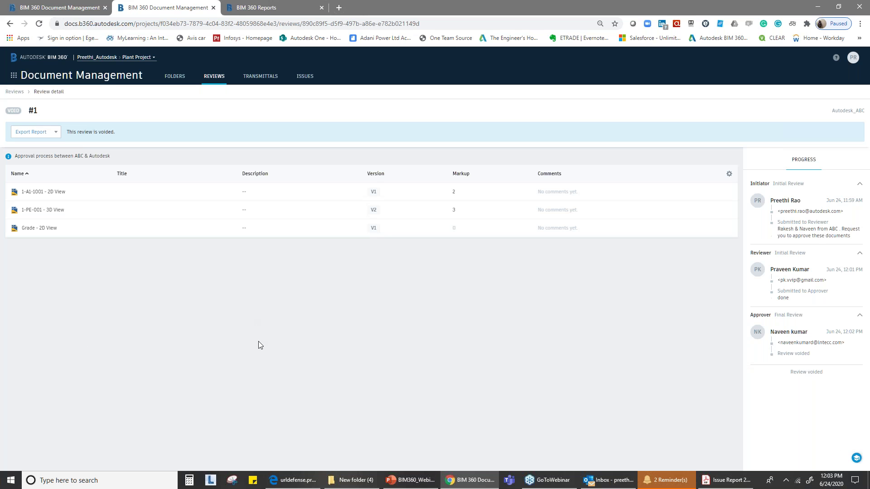
Export the report of review #1 as an XLSX workbook and open it maximized in Excel
left_click(45, 134)
left_click(44, 146)
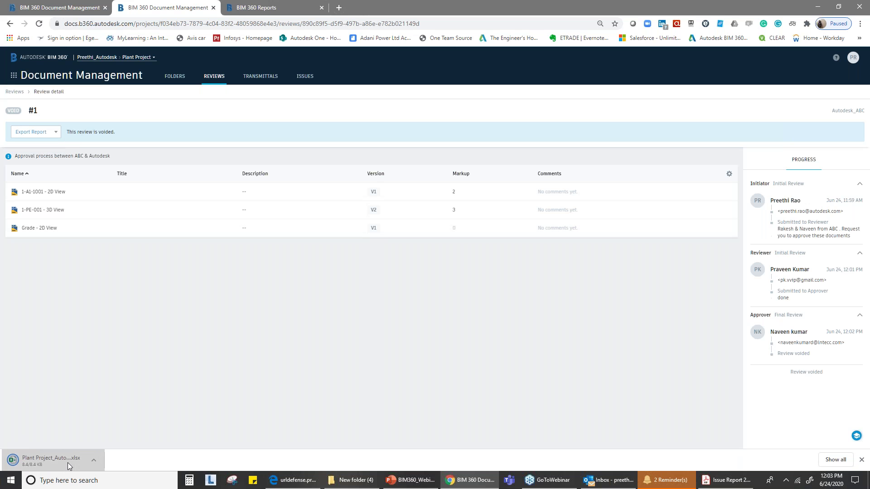
left_click(67, 464)
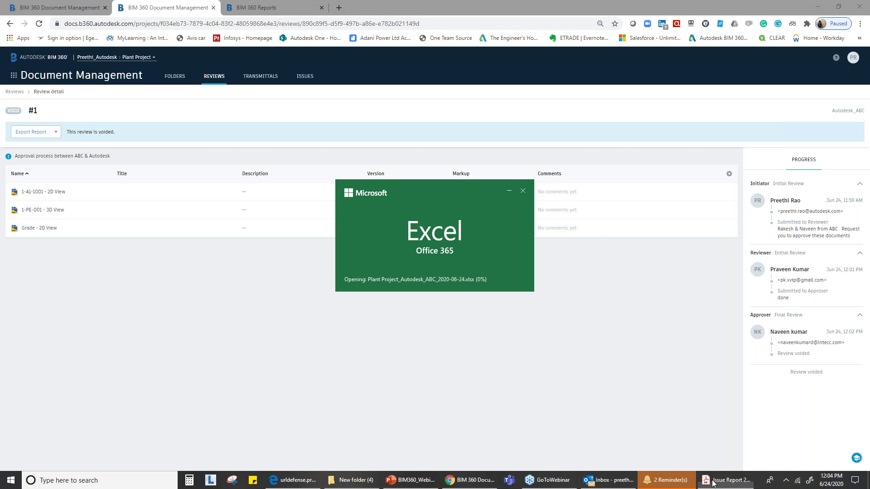
left_click(712, 481)
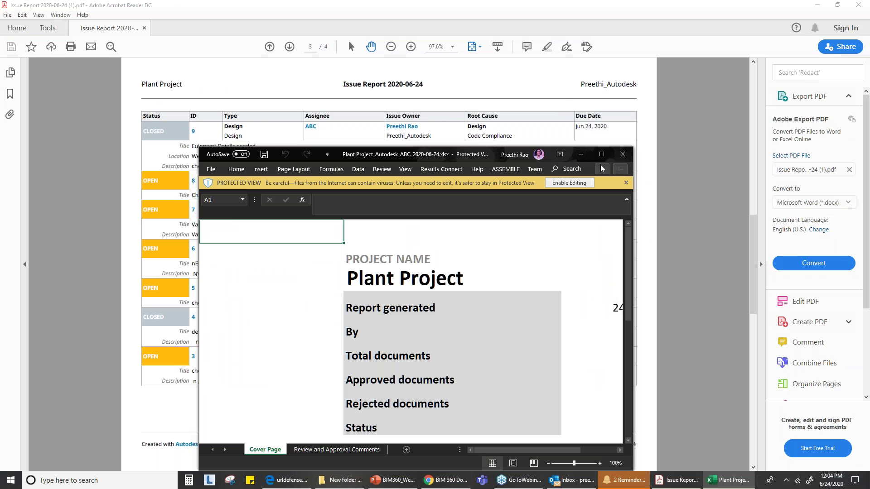
left_click(602, 154)
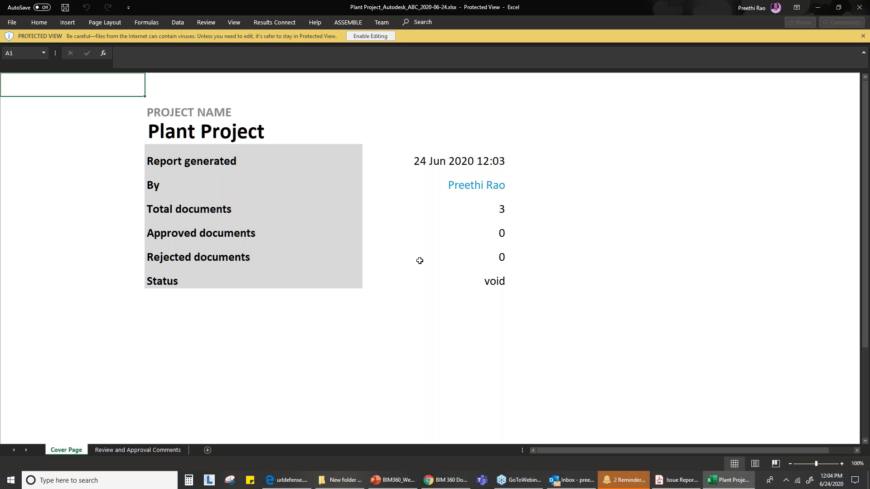
Examine the Review and Approval Comments sheet through to the Final Review column and minimize the workbook
left_click(138, 451)
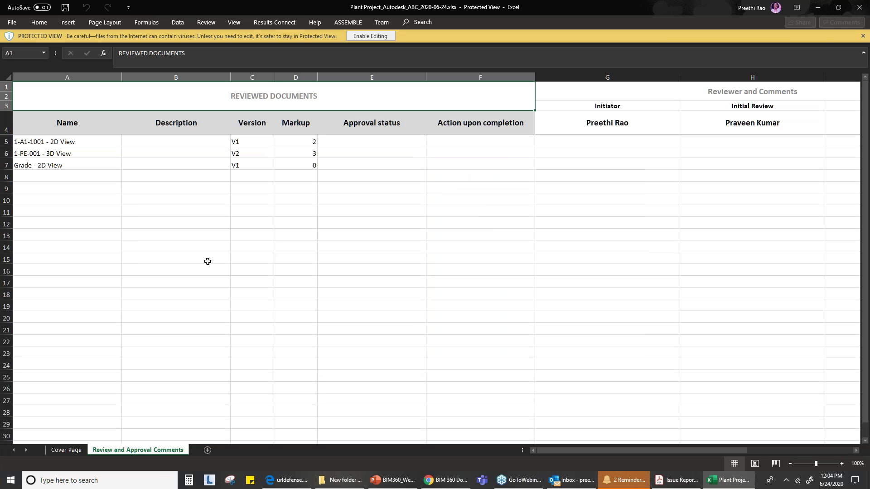
left_click_drag(666, 450, 542, 433)
left_click_drag(662, 451, 744, 452)
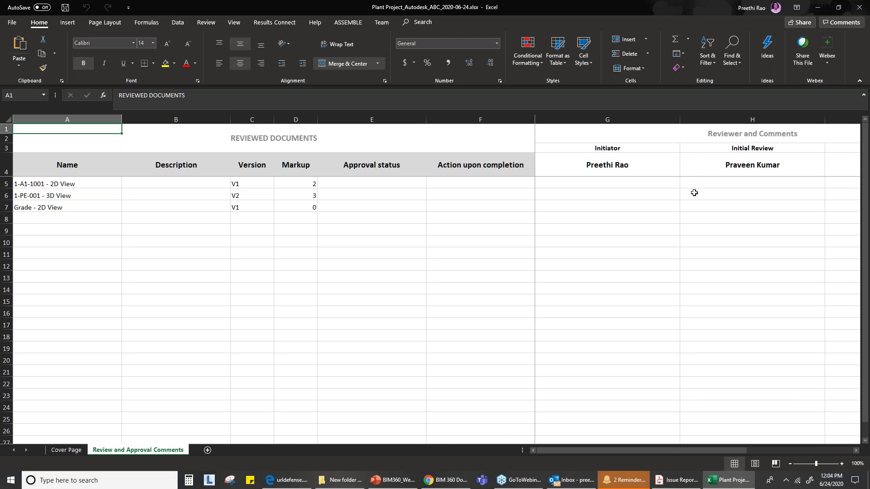
left_click_drag(711, 449, 849, 442)
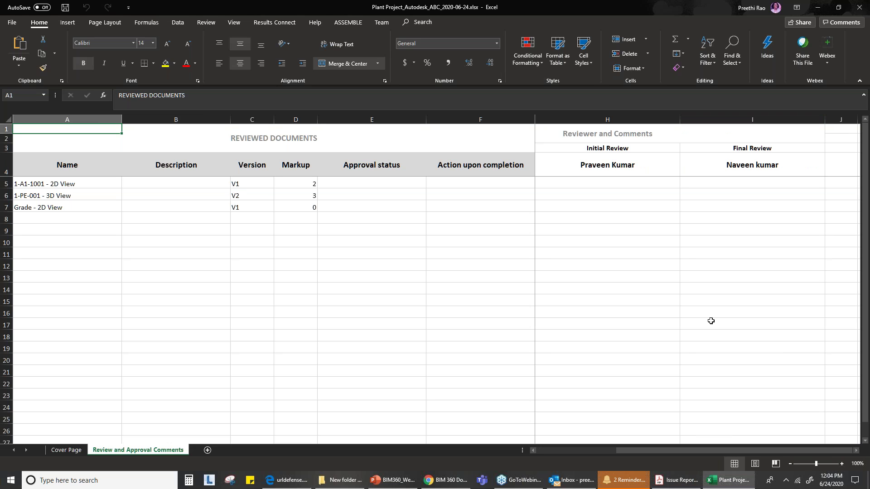
left_click(817, 4)
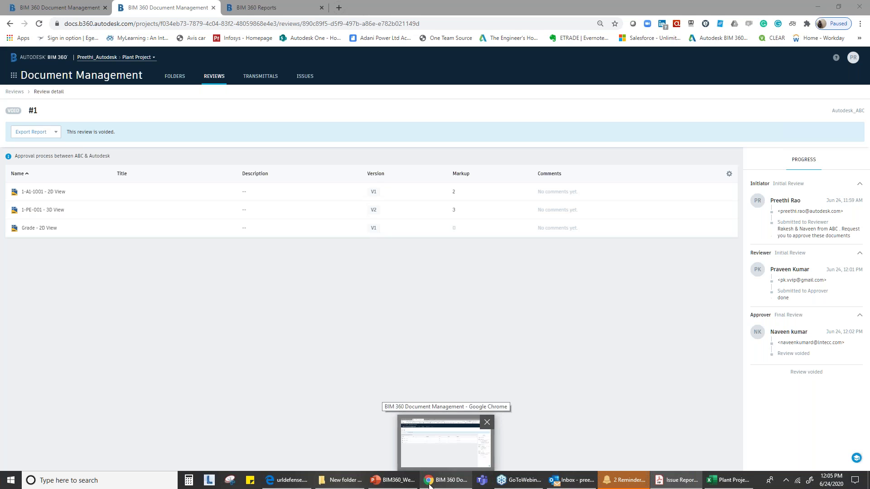
Switch to the BIM360_Webinar presentation in PowerPoint and start the slide show from slide 13, "Why BIM 360?"
left_click(406, 481)
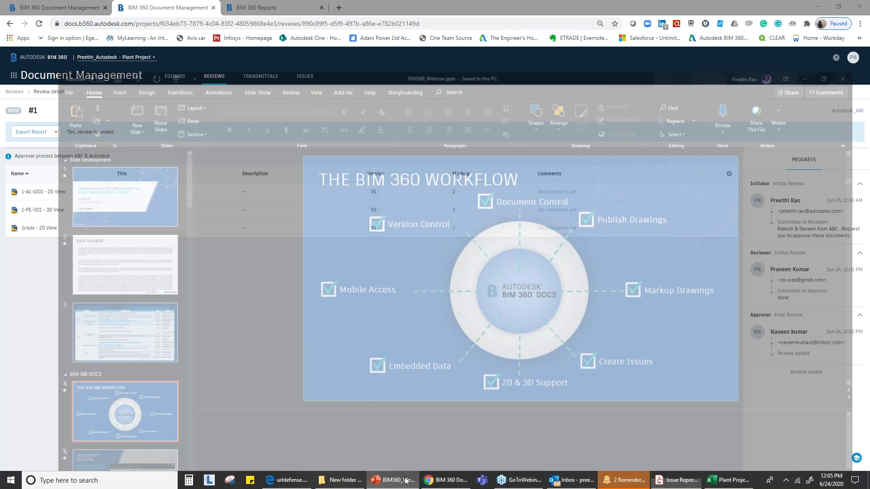
scroll(40, 397, "down", 10)
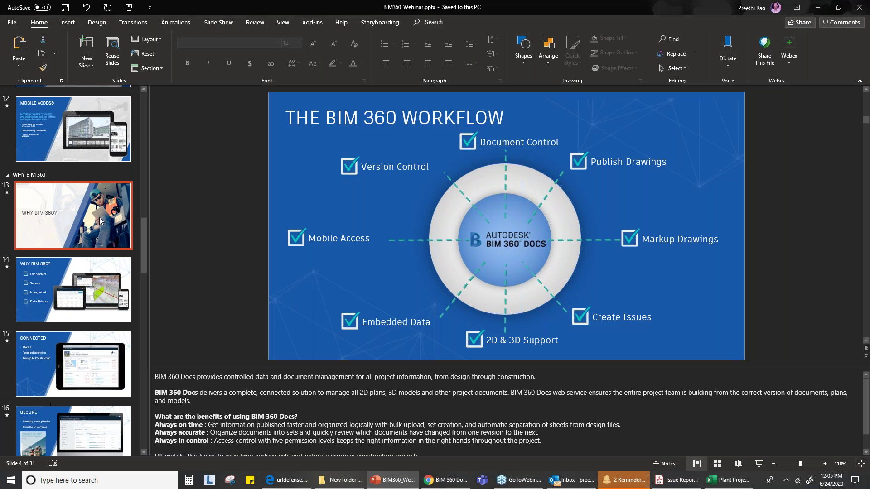
left_click(99, 217)
key("shift+F5")
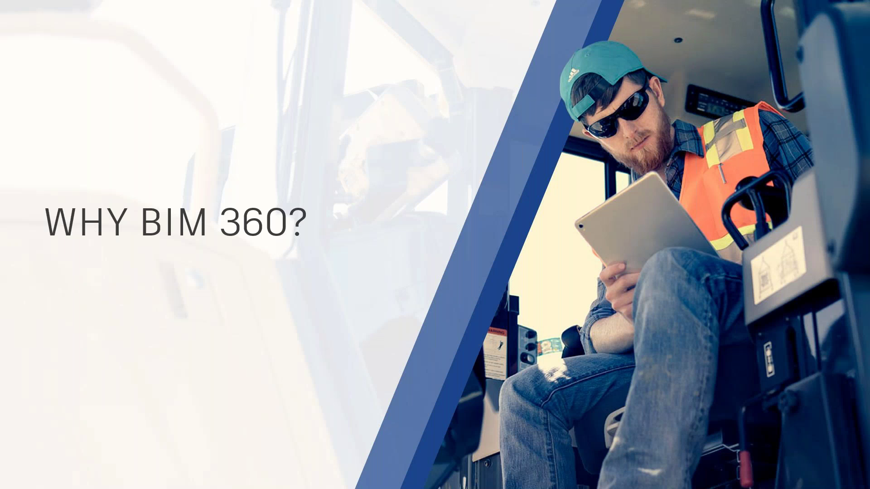